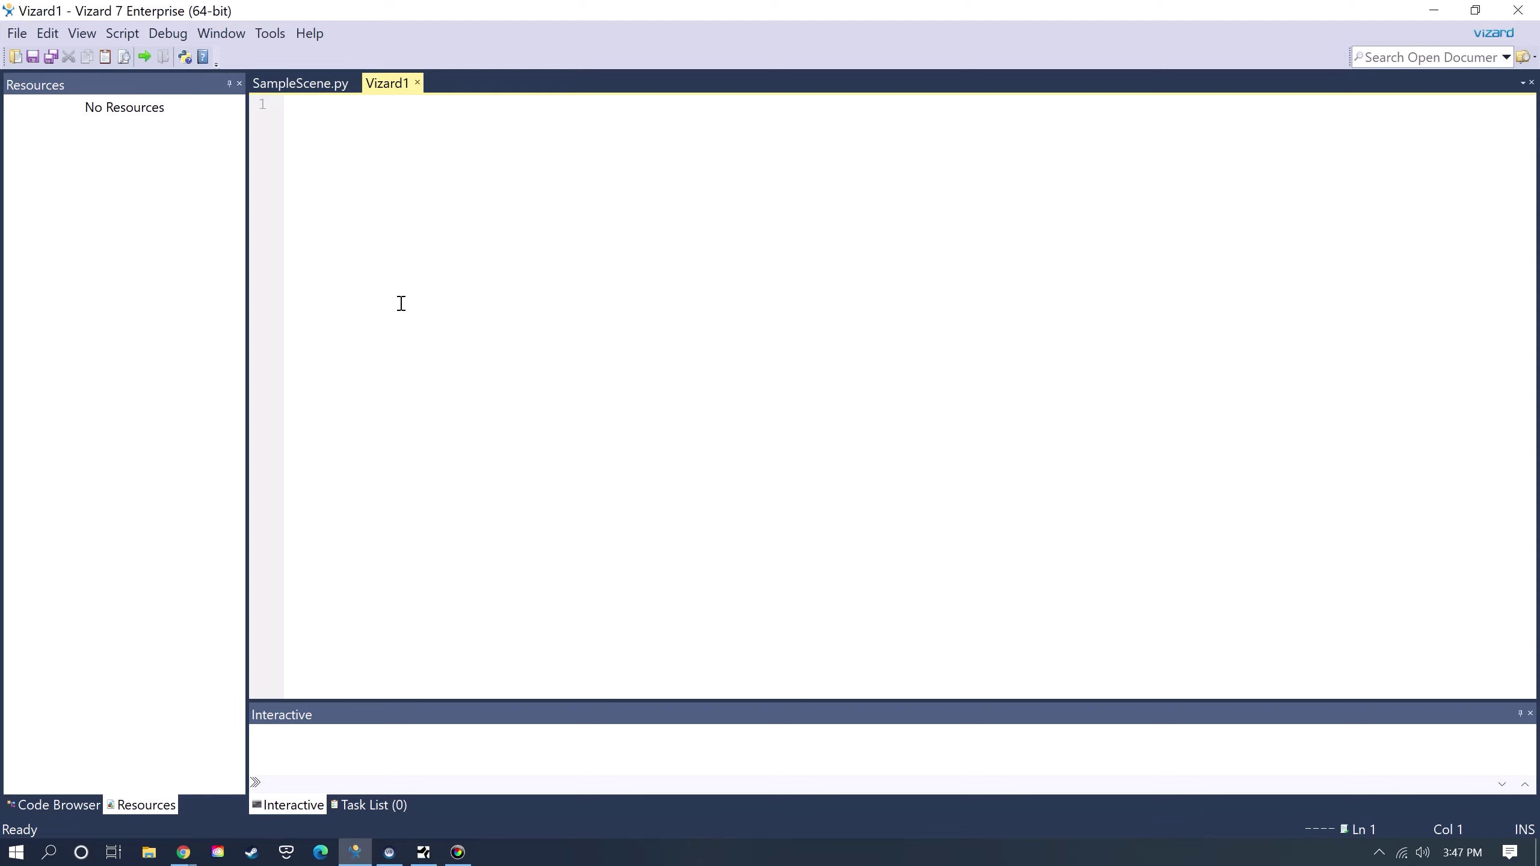
# Open the Vizard 7 documentation, expand Tutorials & Examples, and orbit the Sketchfab gallery model.
pyautogui.click(308, 32)
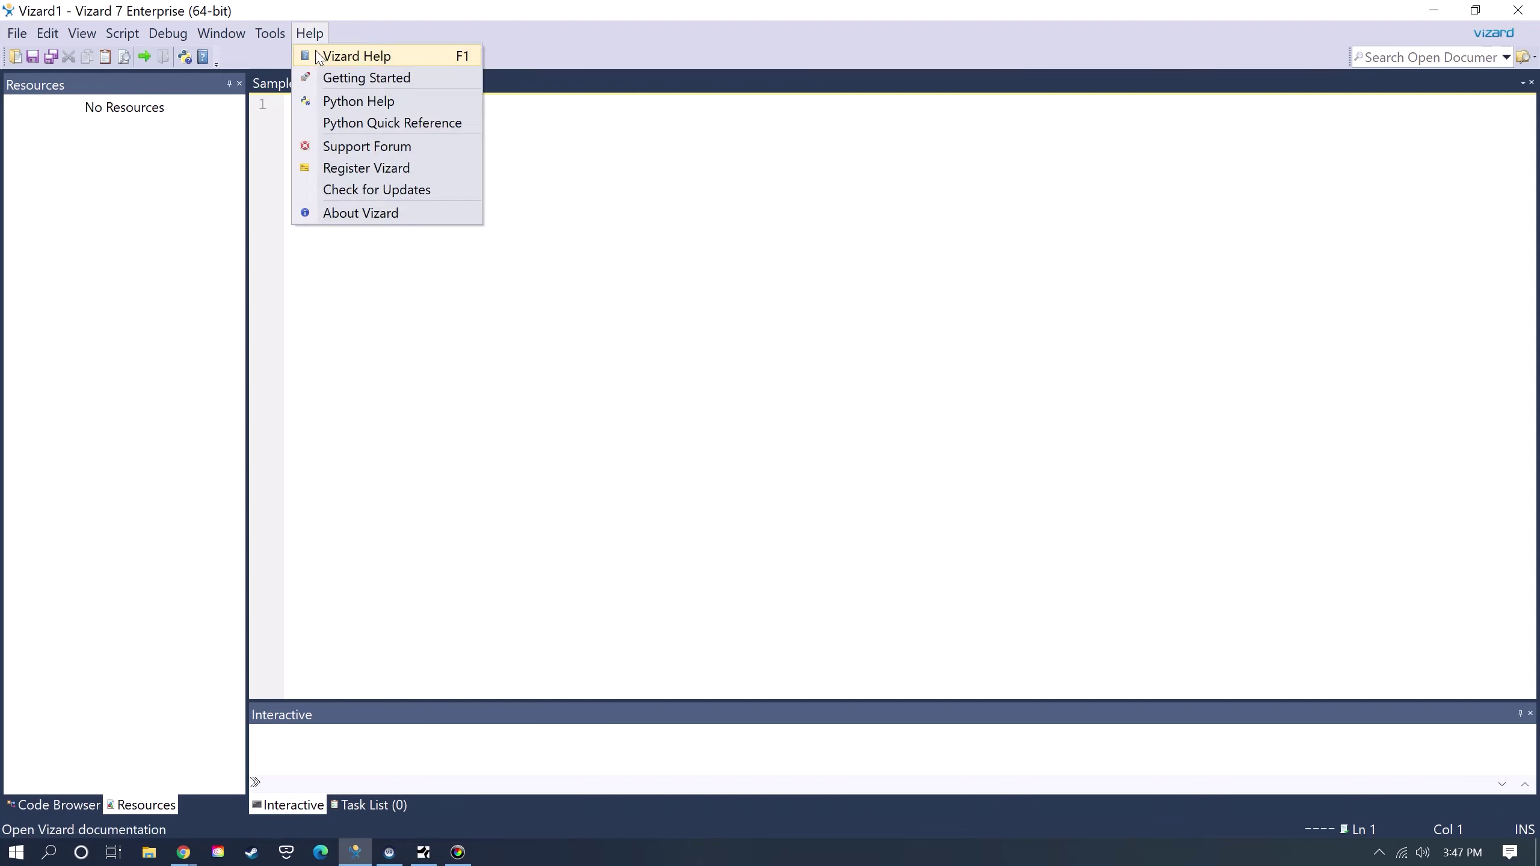
pyautogui.click(317, 56)
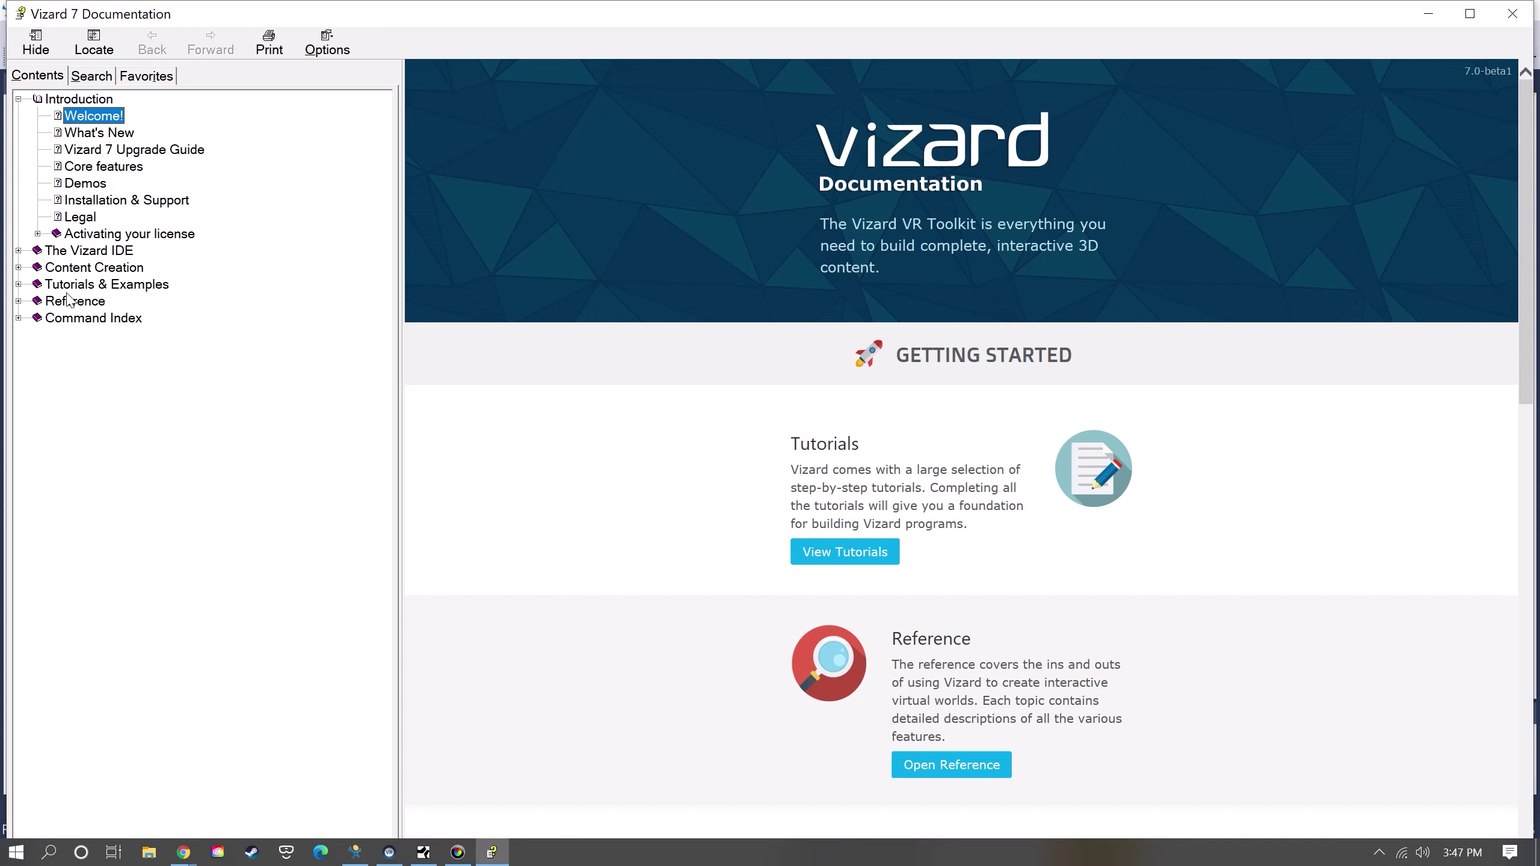
pyautogui.click(19, 284)
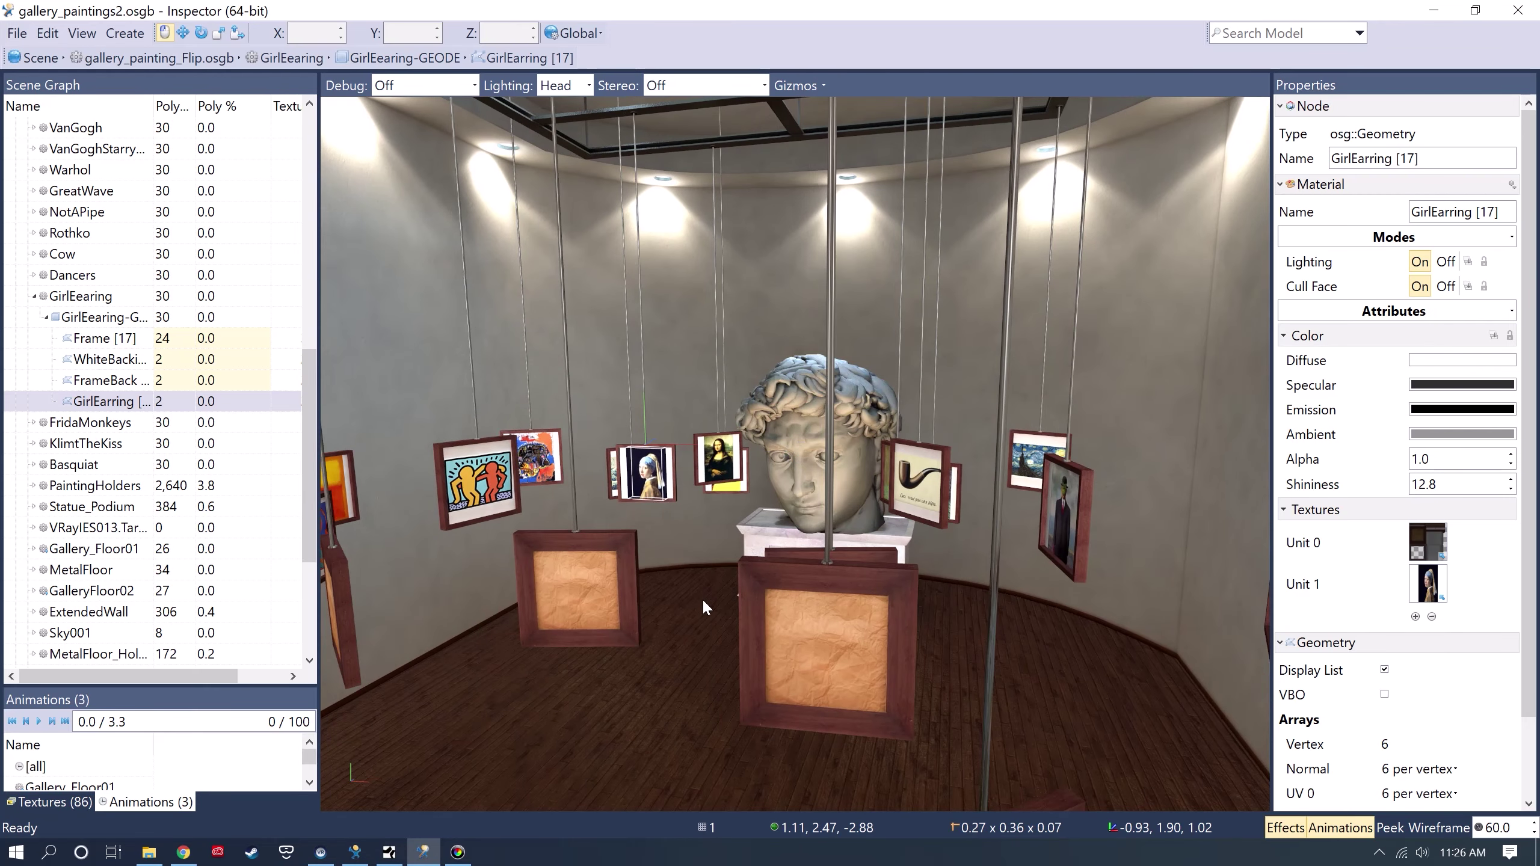
pyautogui.moveTo(702, 598); pyautogui.dragTo(698, 598)
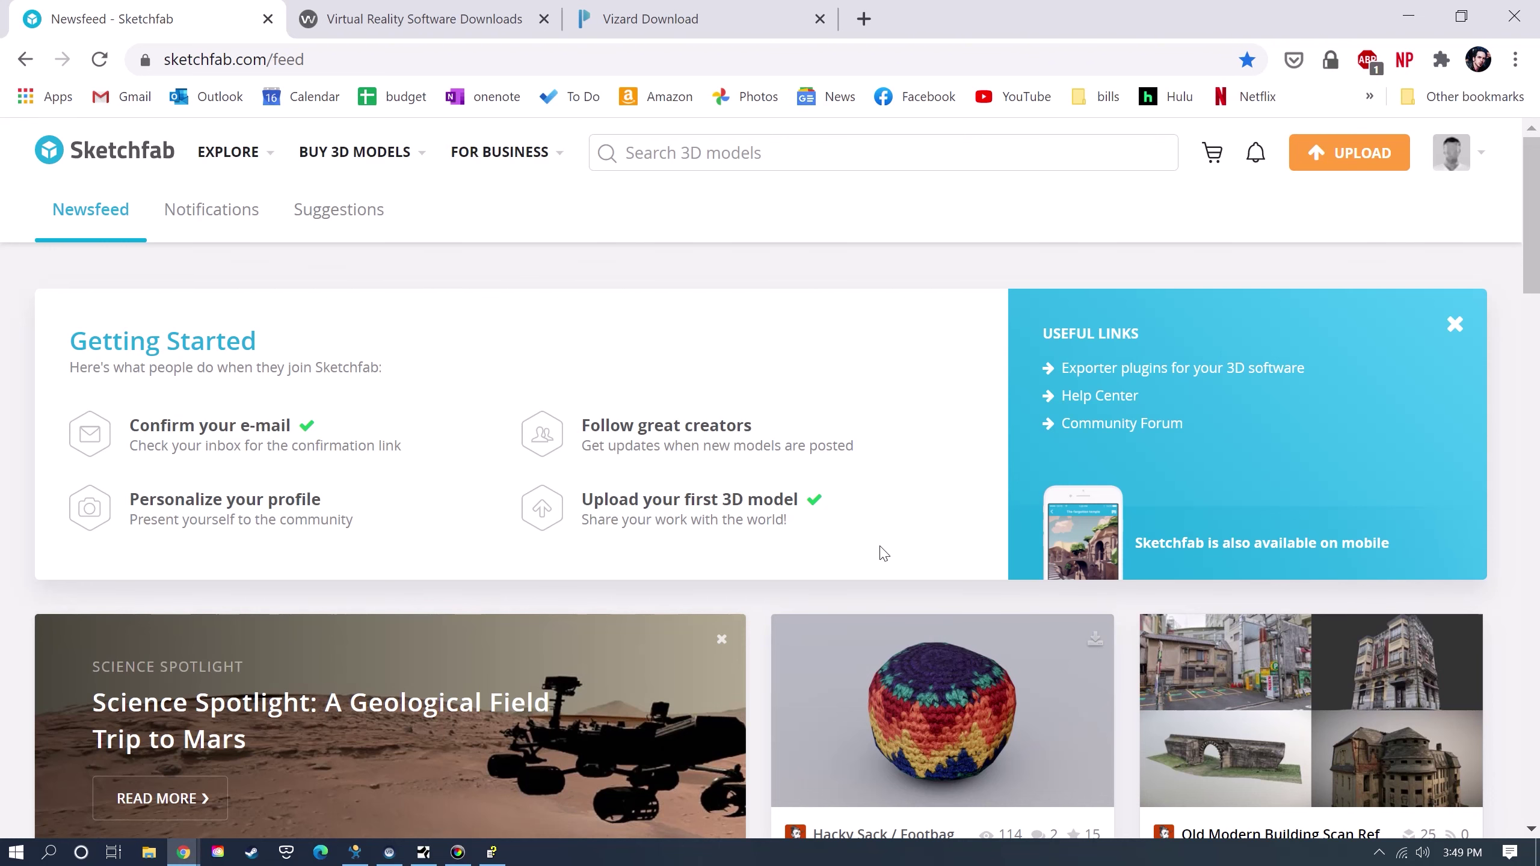
# Open the Sketchfab model search and filter it to downloadable models only.
pyautogui.click(679, 153)
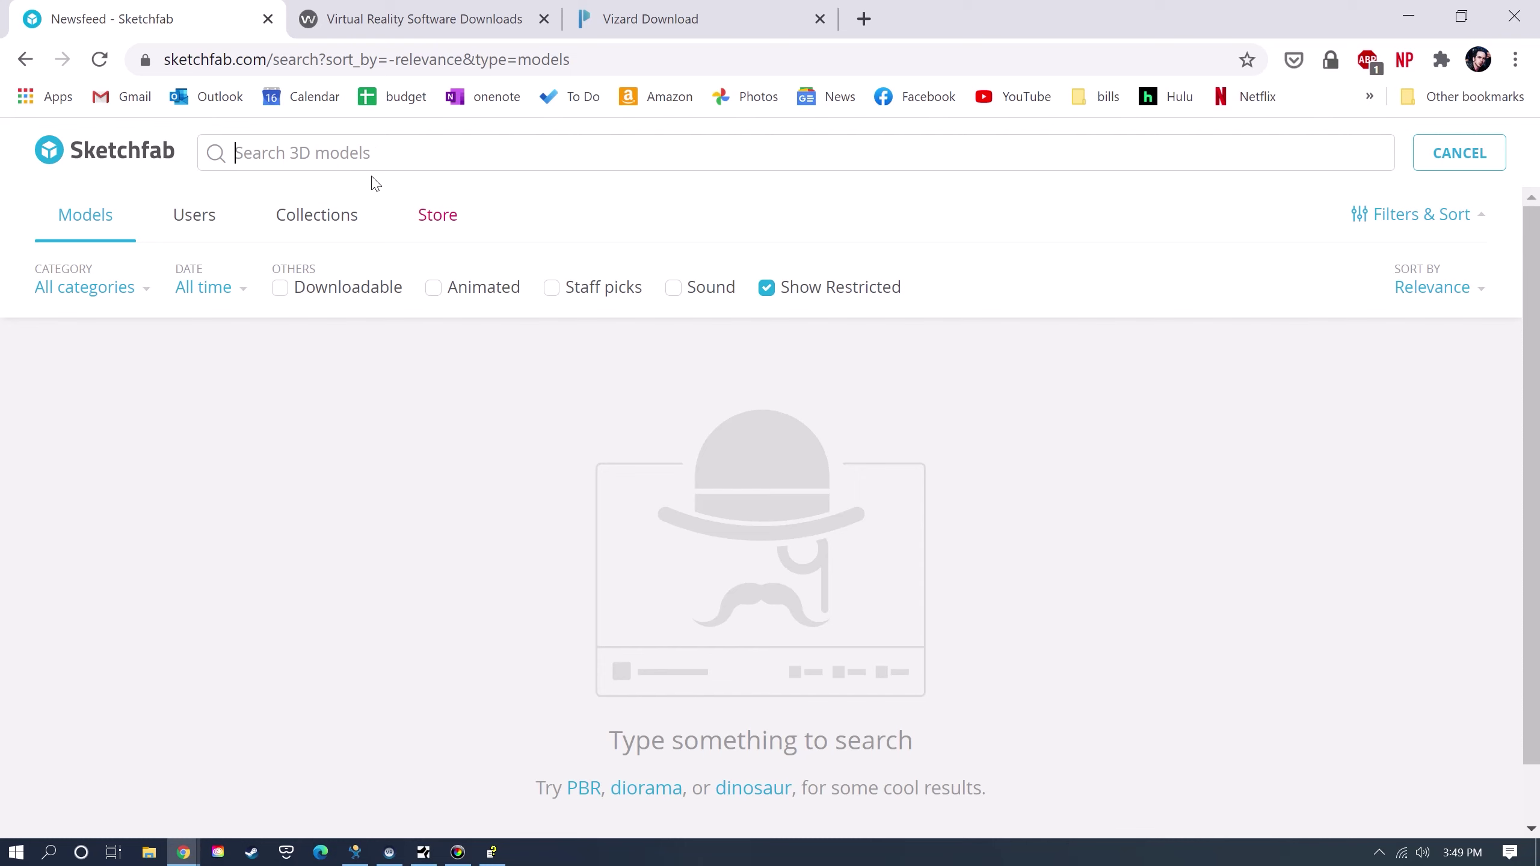
pyautogui.click(280, 289)
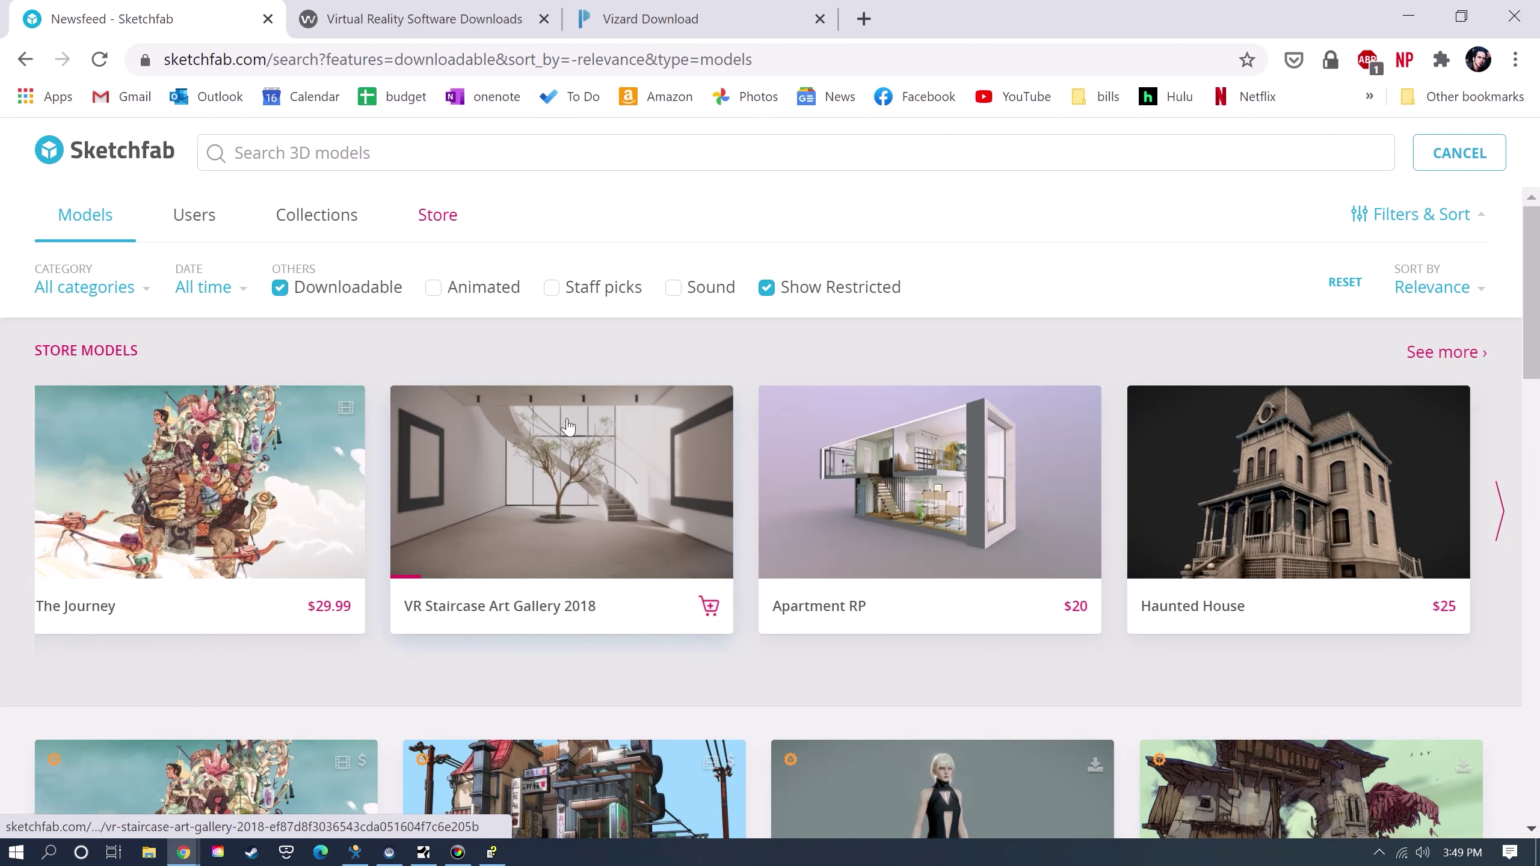
pyautogui.scroll(-5, 564, 424)
pyautogui.scroll(5, 727, 419)
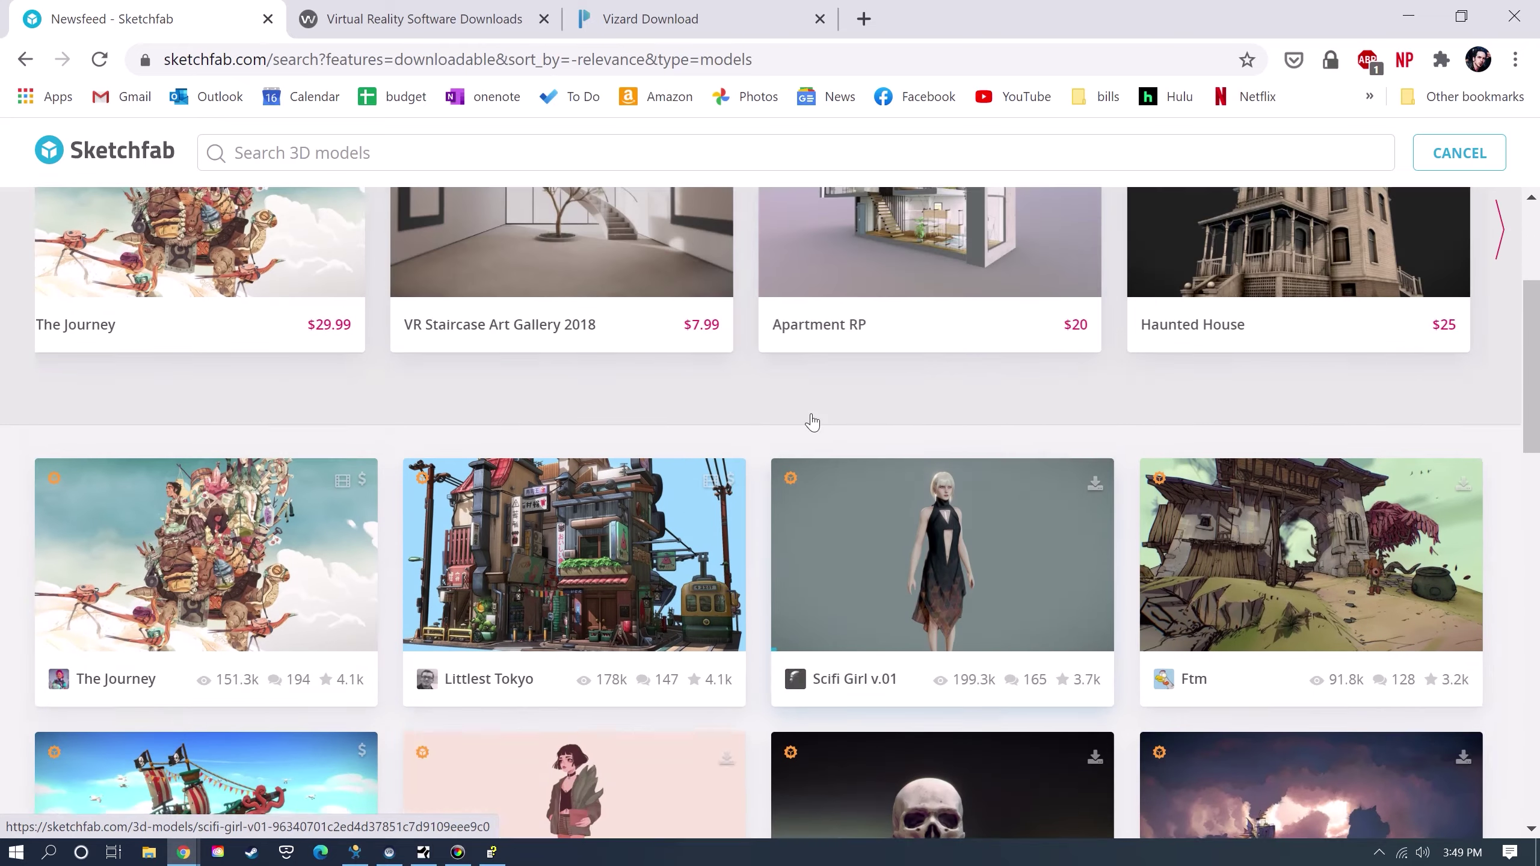
pyautogui.scroll(-5, 762, 431)
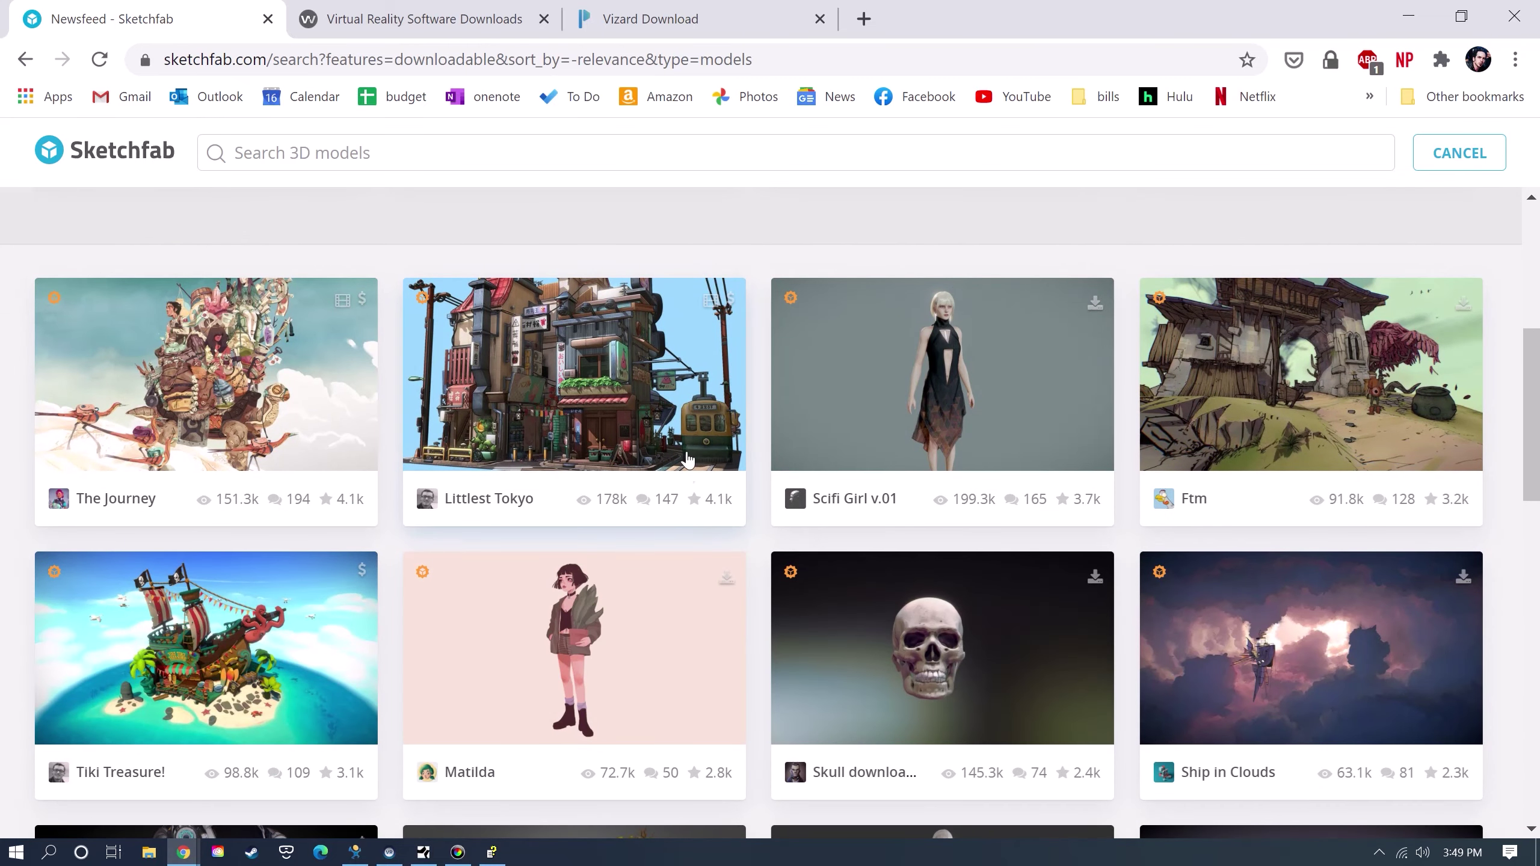
pyautogui.scroll(5, 730, 535)
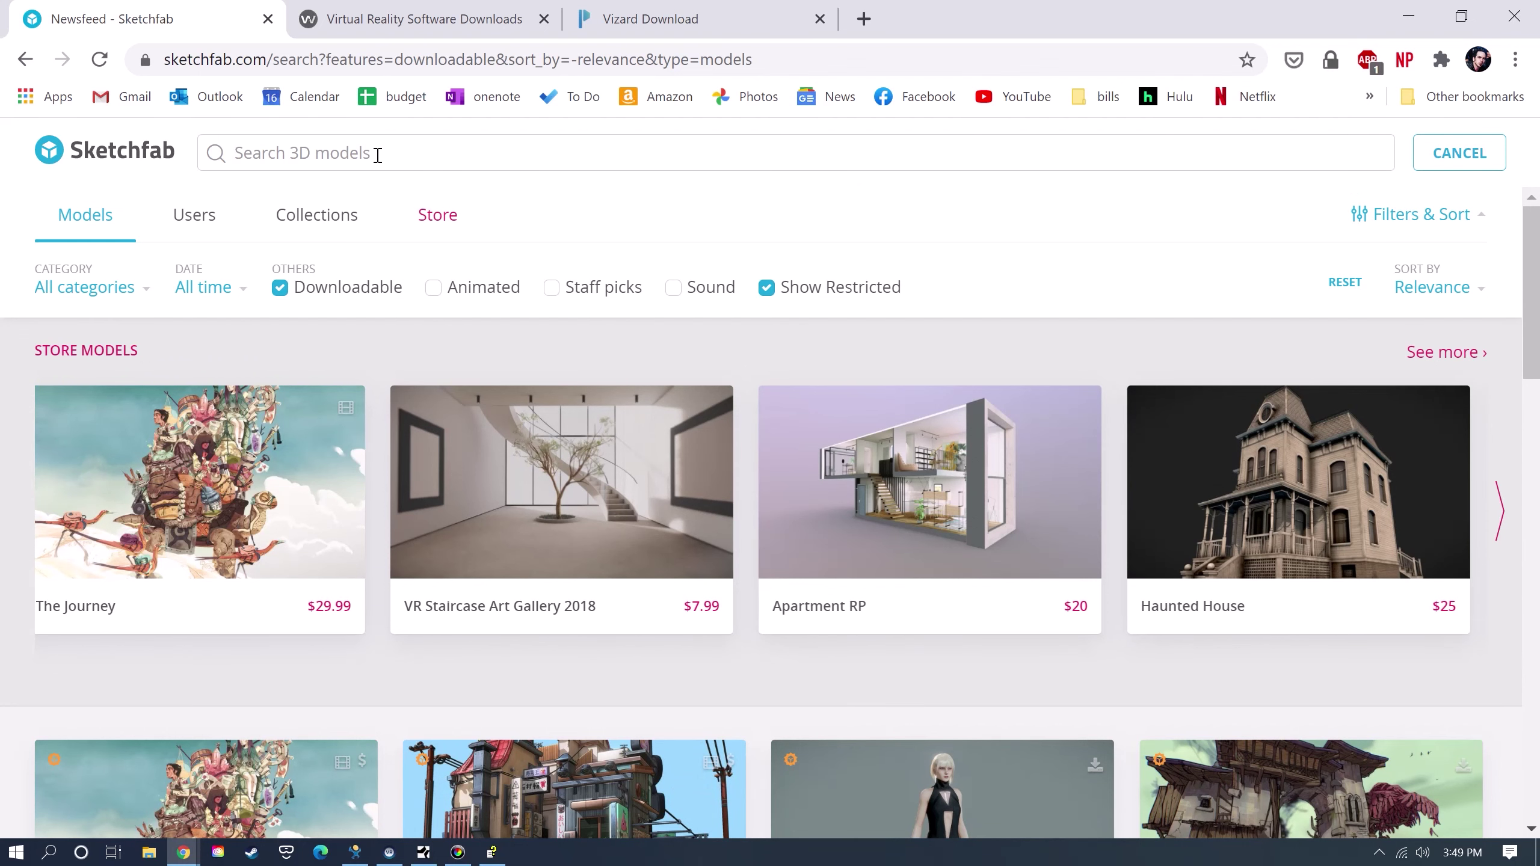
# Search for 'room' and browse results such as The Serving Room and The Dining Room.
pyautogui.write('room')
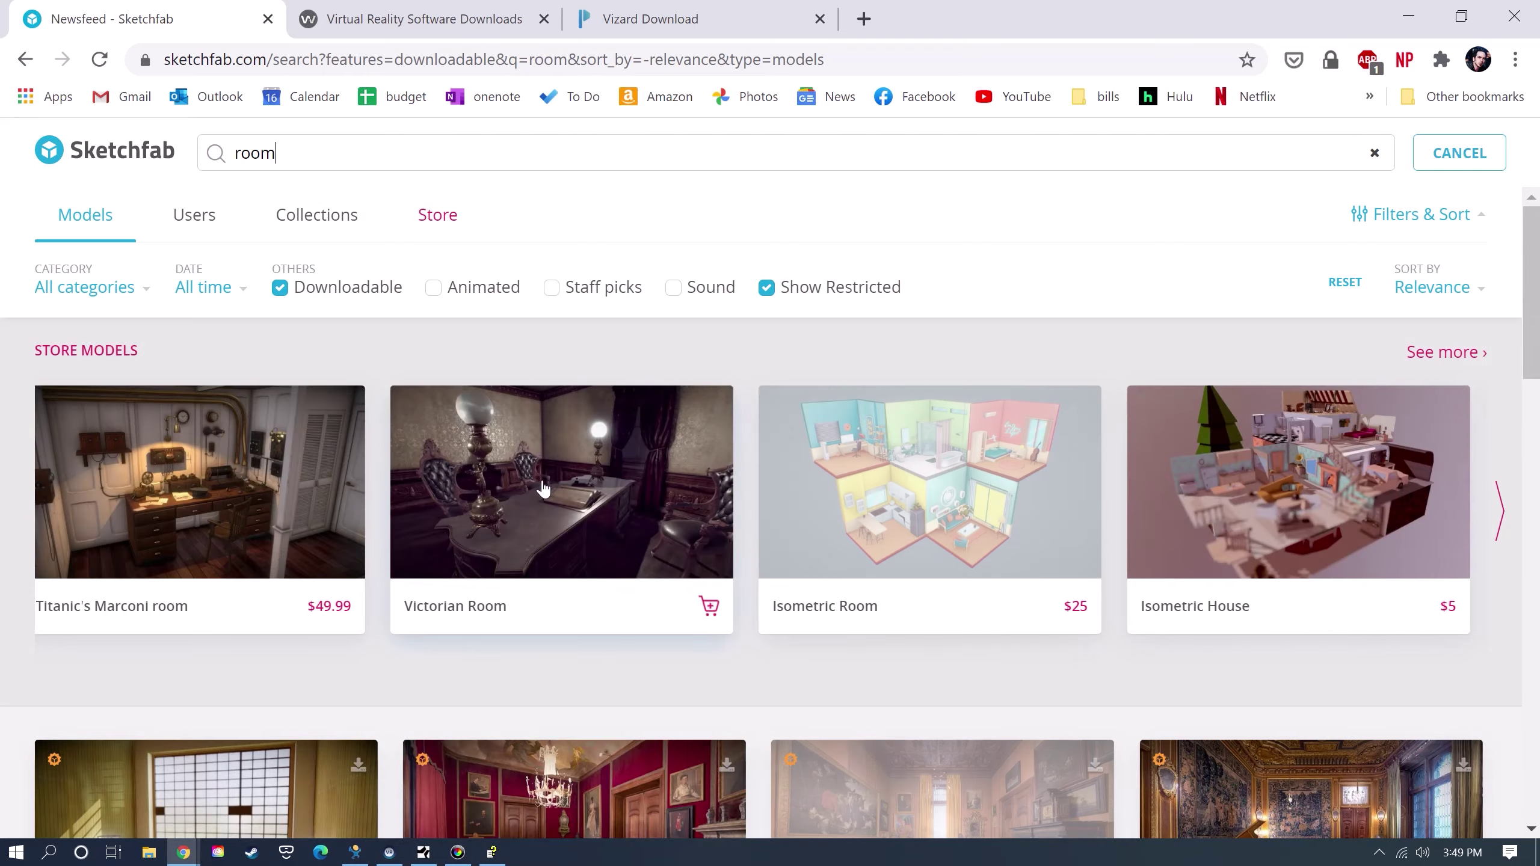
pyautogui.scroll(-20, 543, 489)
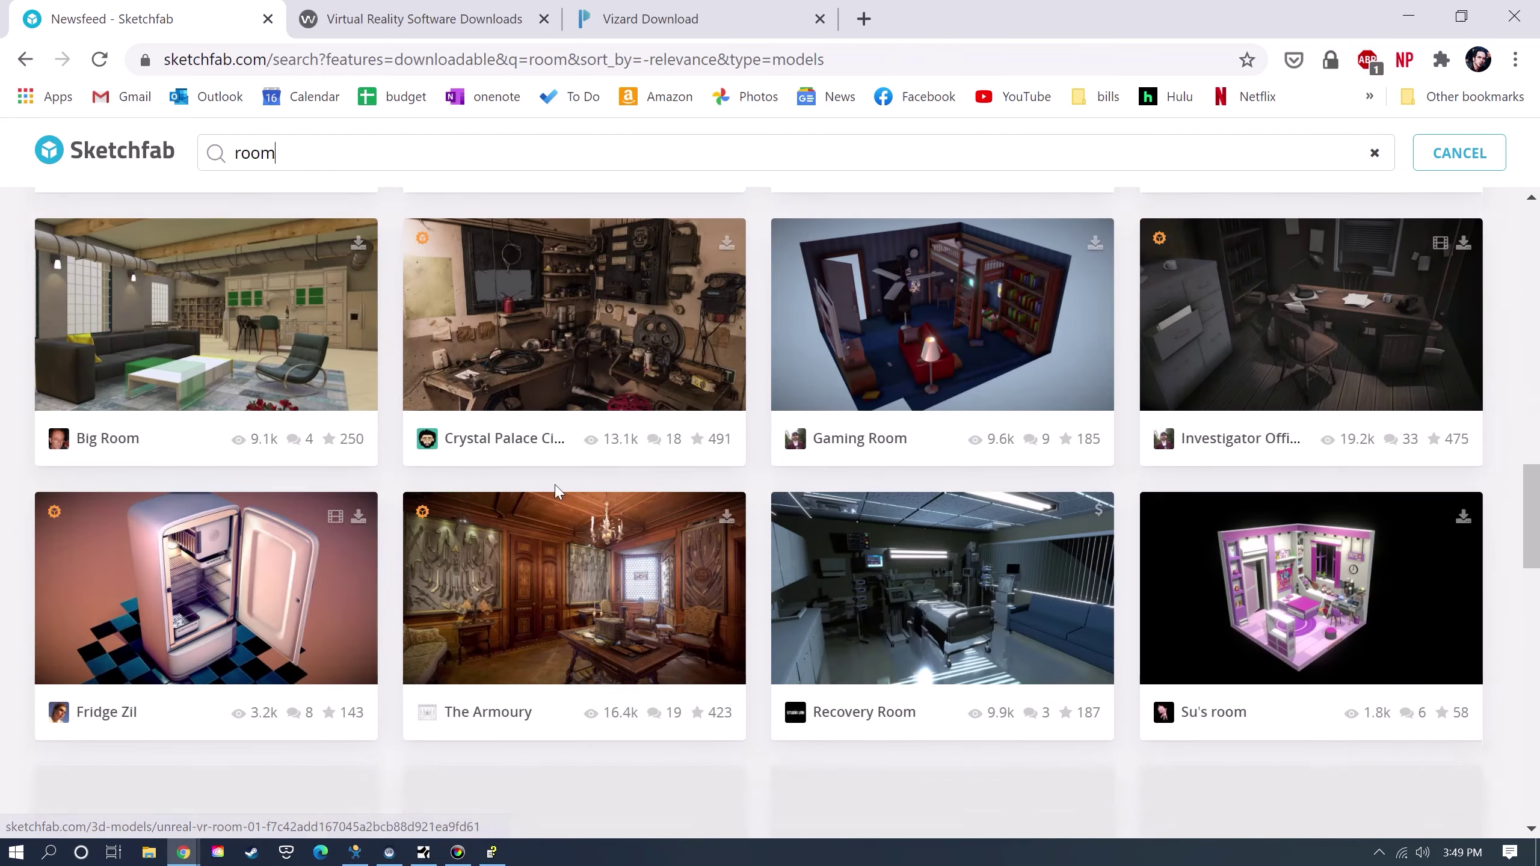
pyautogui.scroll(-5, 557, 490)
pyautogui.scroll(10, 559, 492)
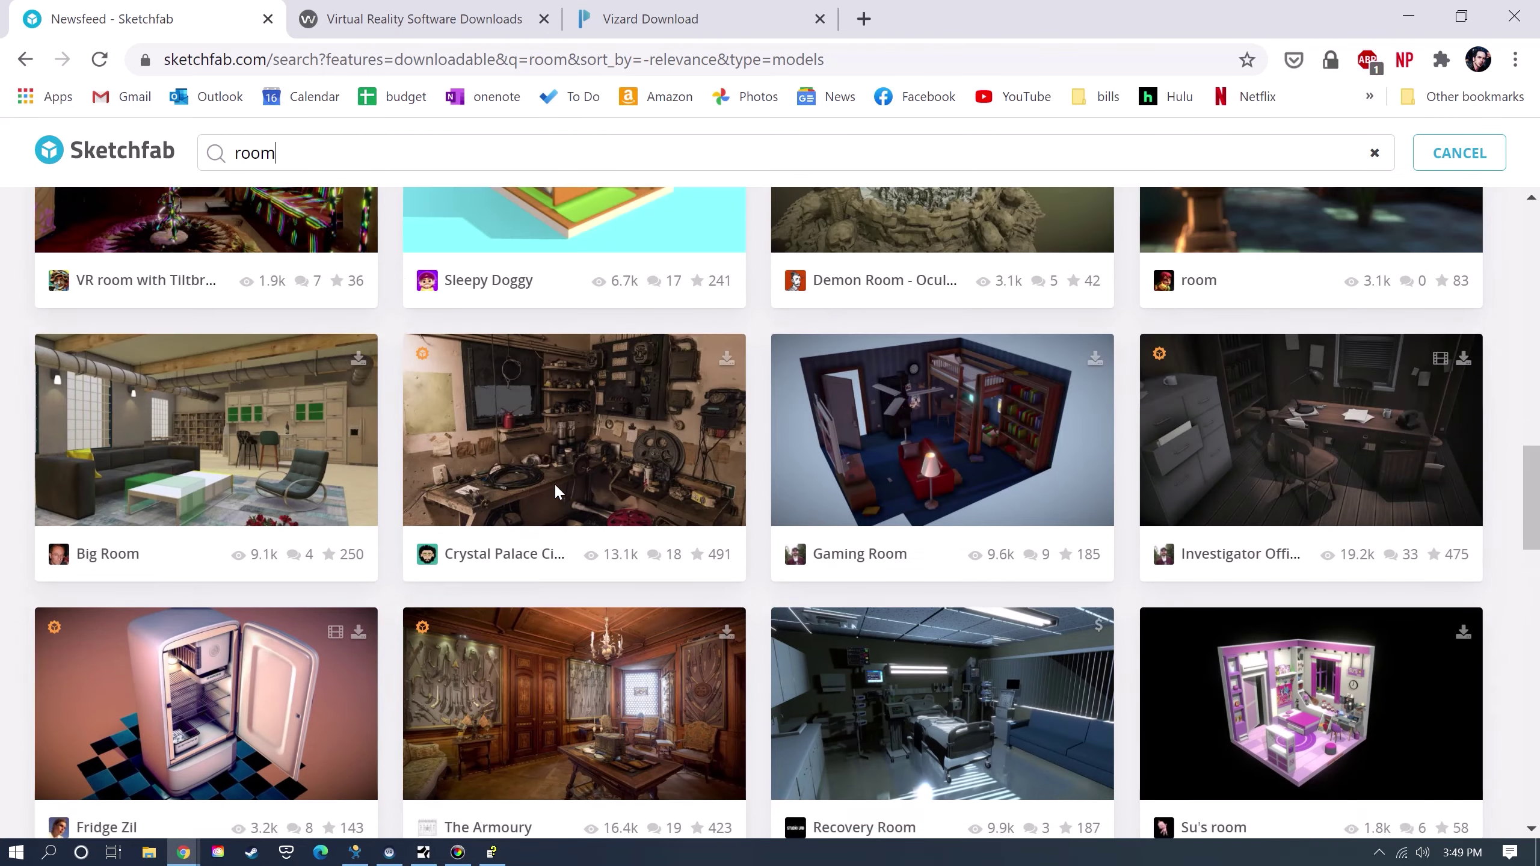
pyautogui.scroll(-7, 558, 491)
pyautogui.scroll(-5, 558, 490)
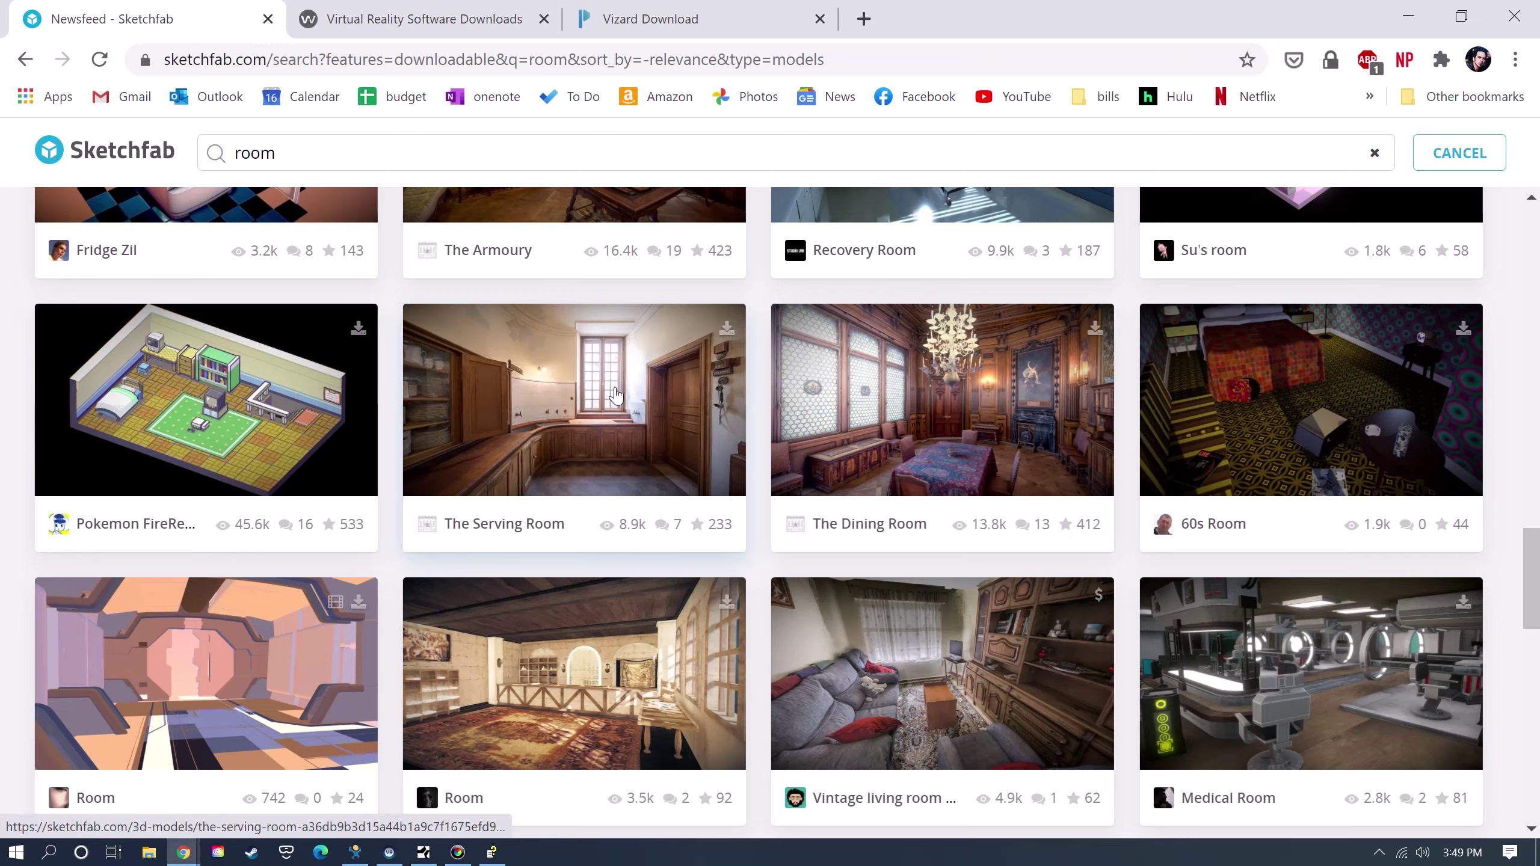
# Download The Serving Room in autoconverted glTF format as the_serving_room.zip.
pyautogui.click(615, 395)
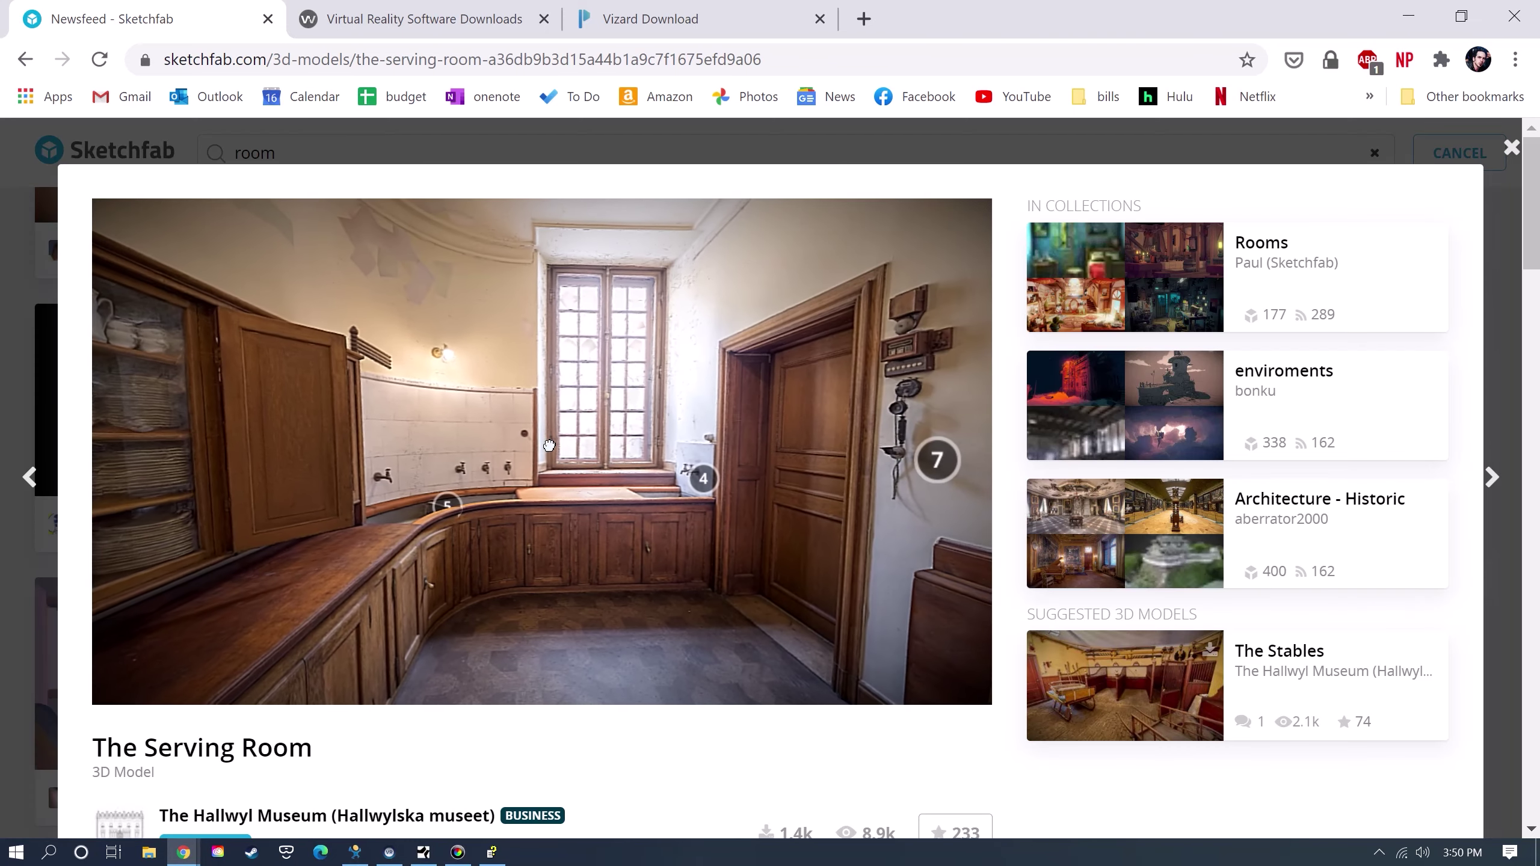
pyautogui.scroll(-5, 591, 750)
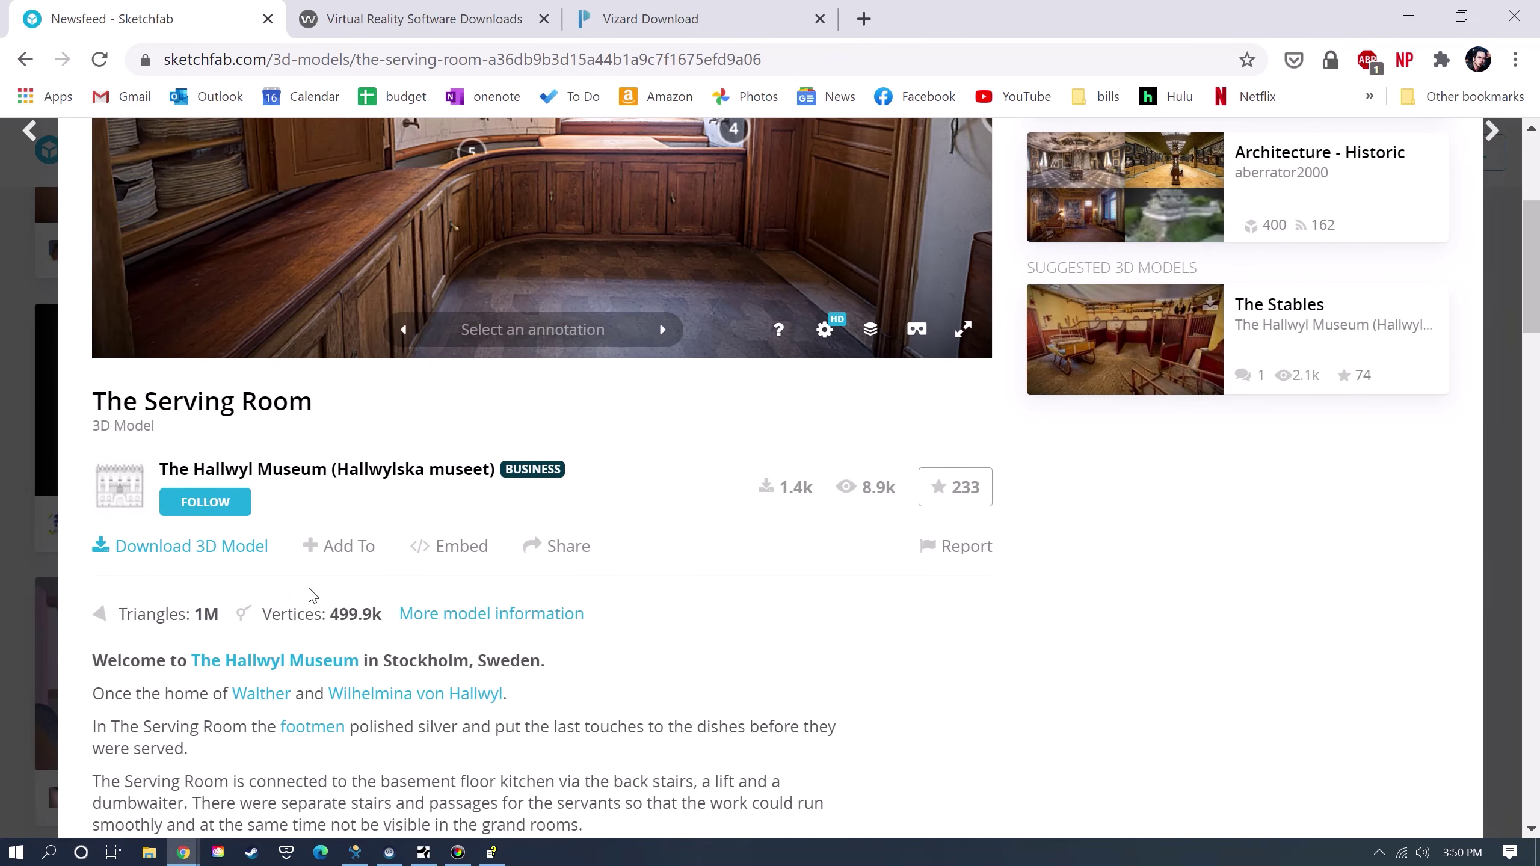
pyautogui.click(216, 558)
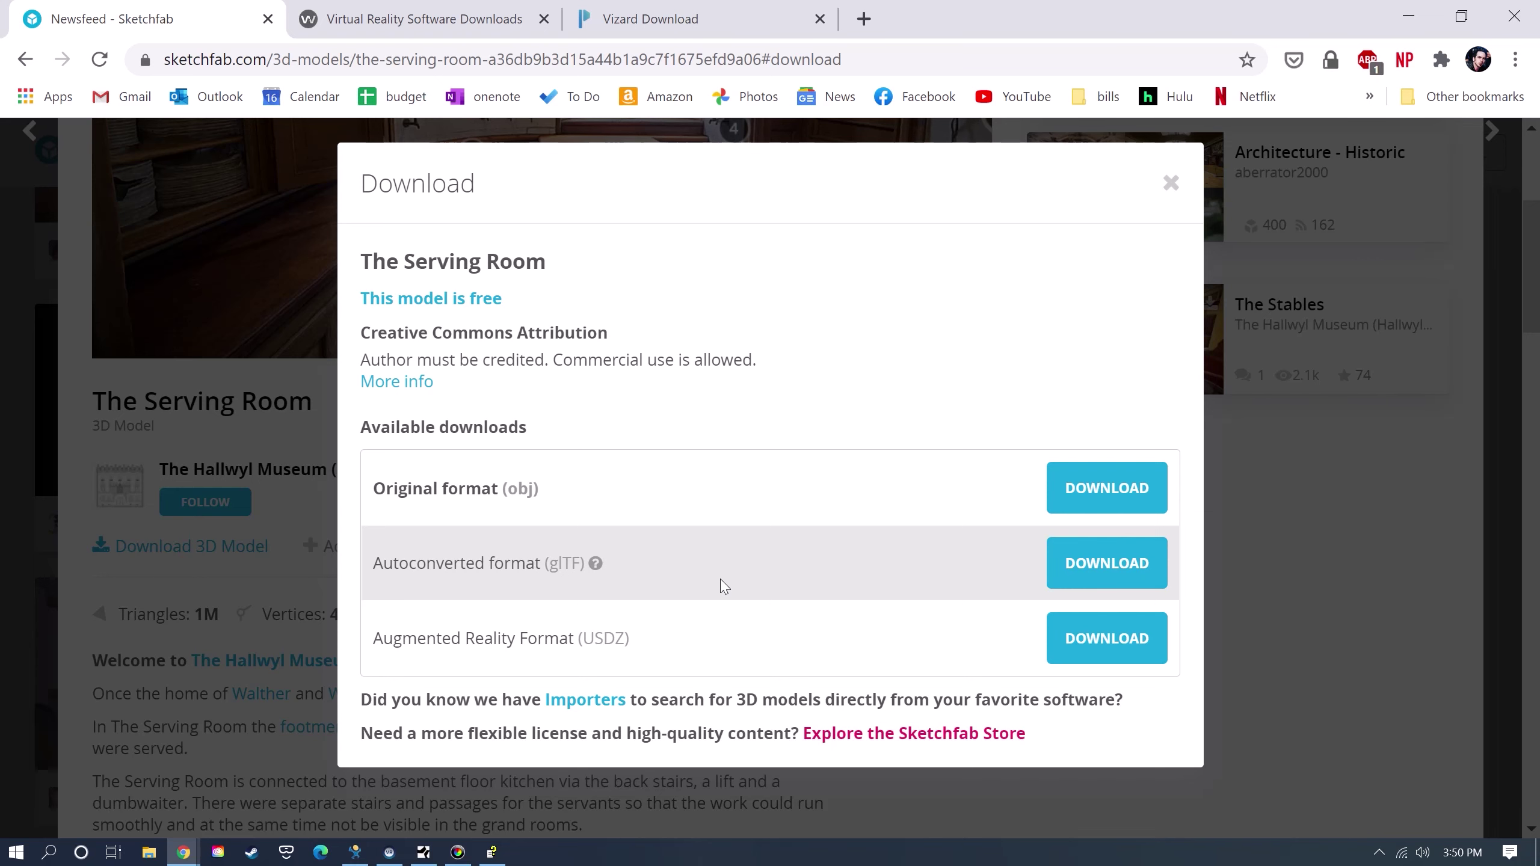
pyautogui.click(1121, 566)
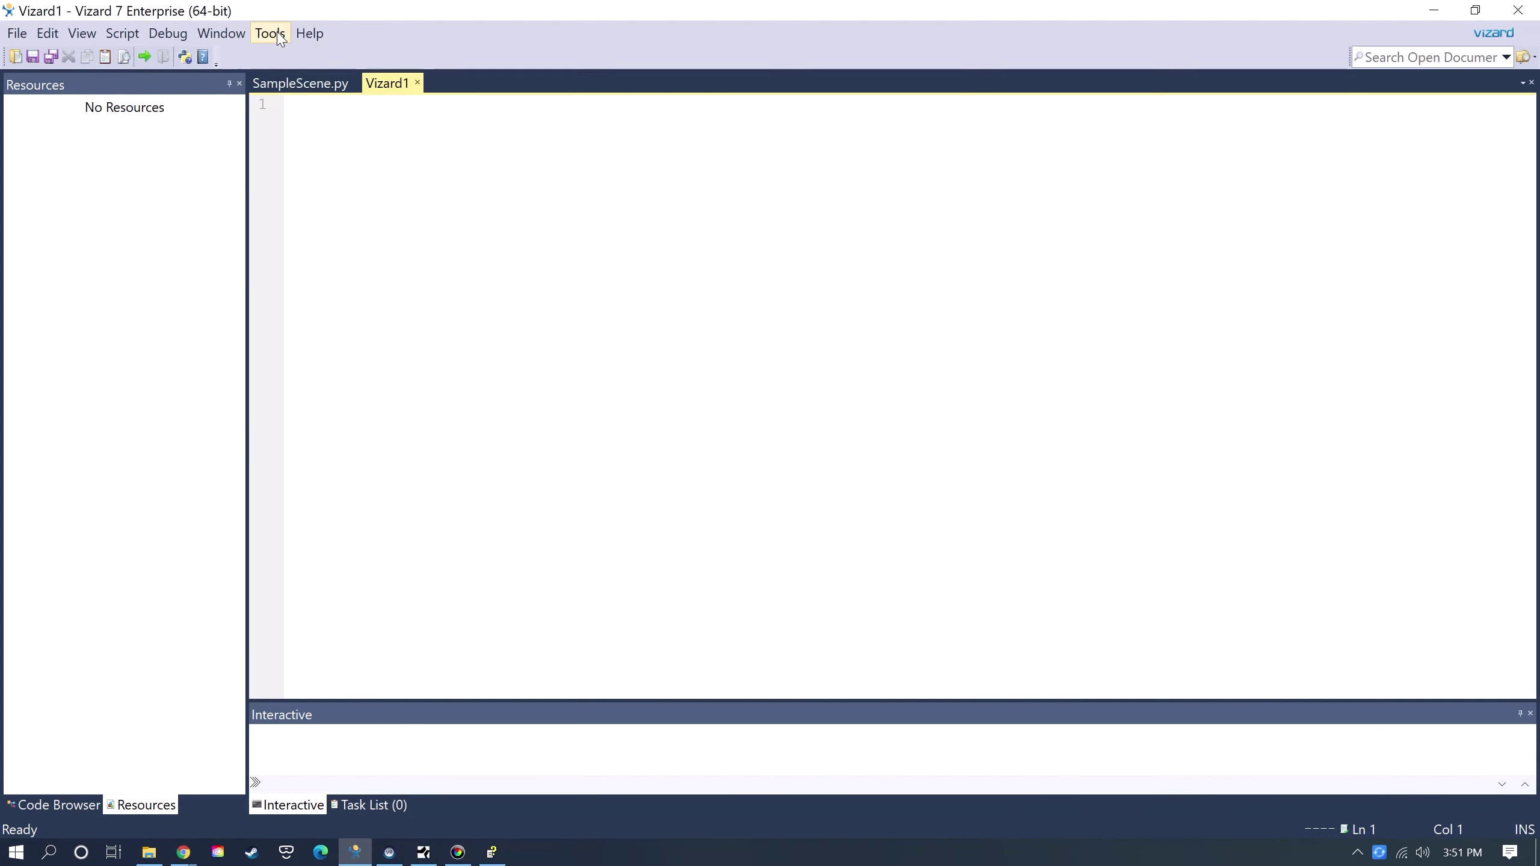
# Load scene.gltf into the Inspector and focus the view on one of its mesh nodes.
pyautogui.click(270, 32)
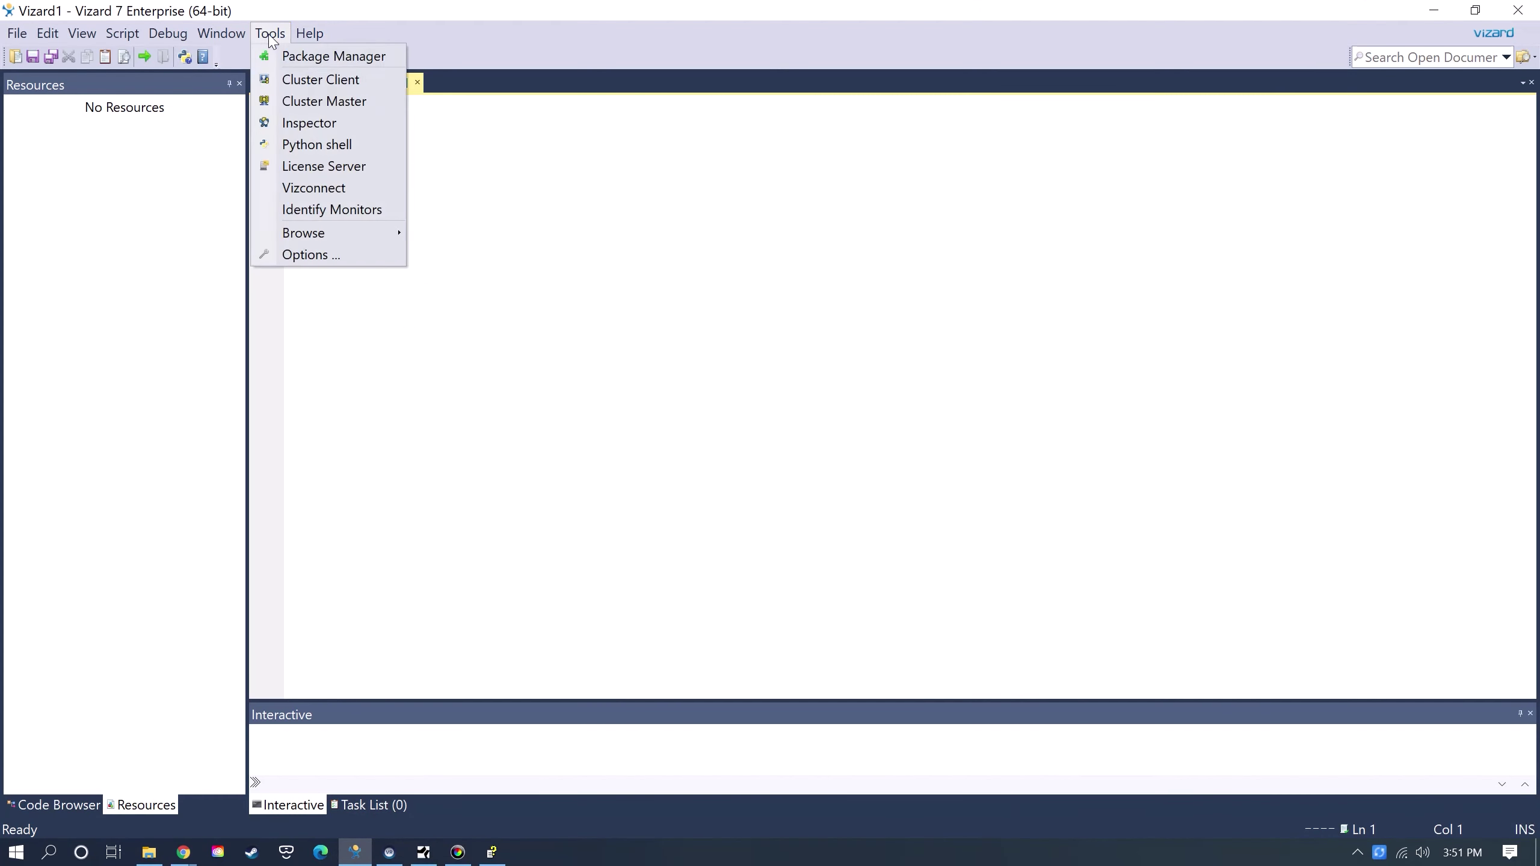
pyautogui.click(291, 123)
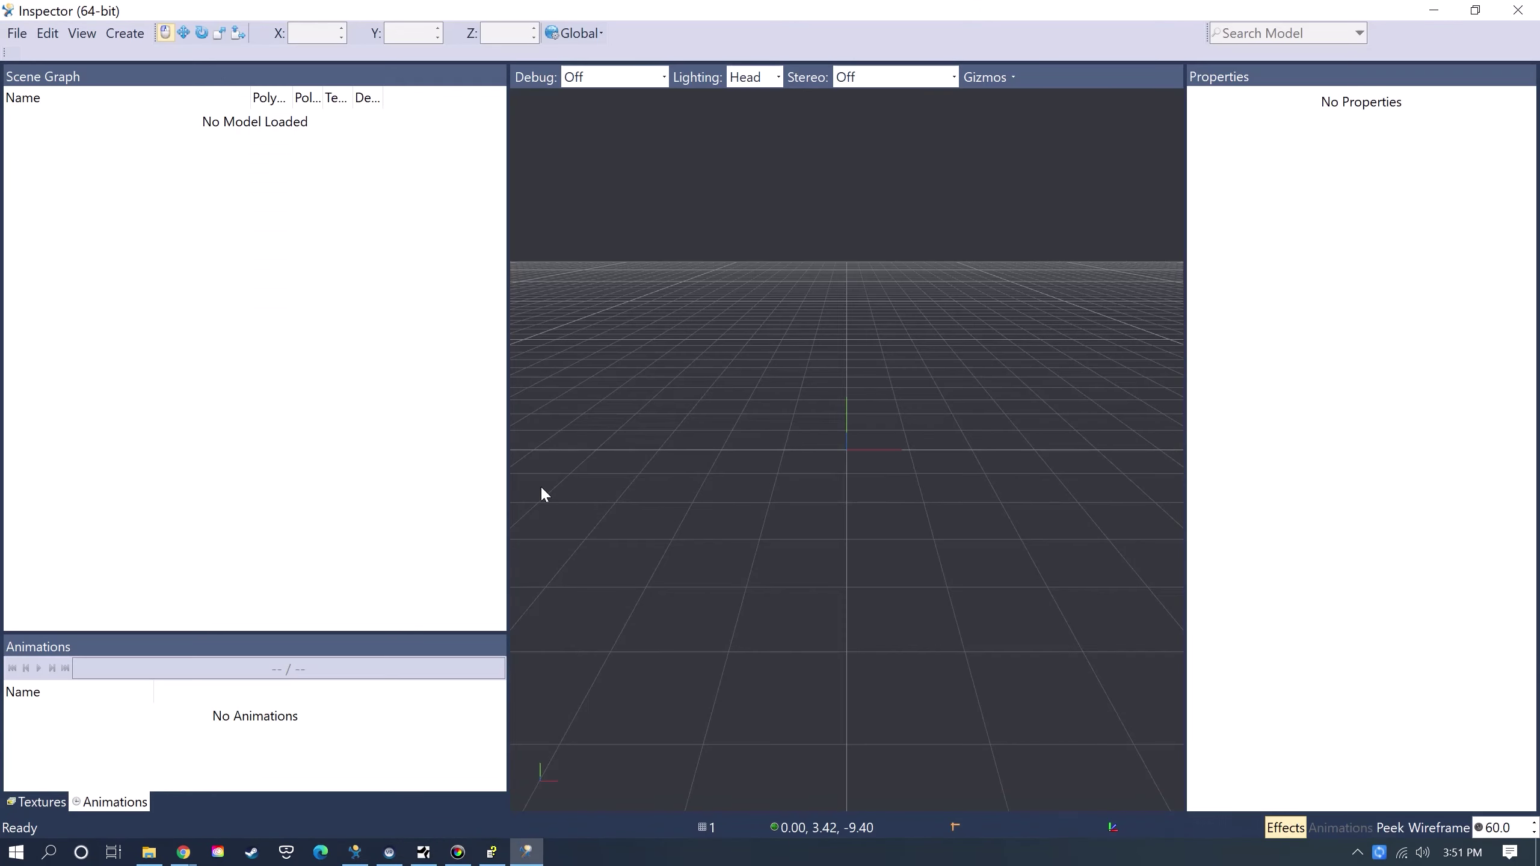
pyautogui.click(16, 32)
pyautogui.click(36, 55)
pyautogui.doubleClick(596, 315)
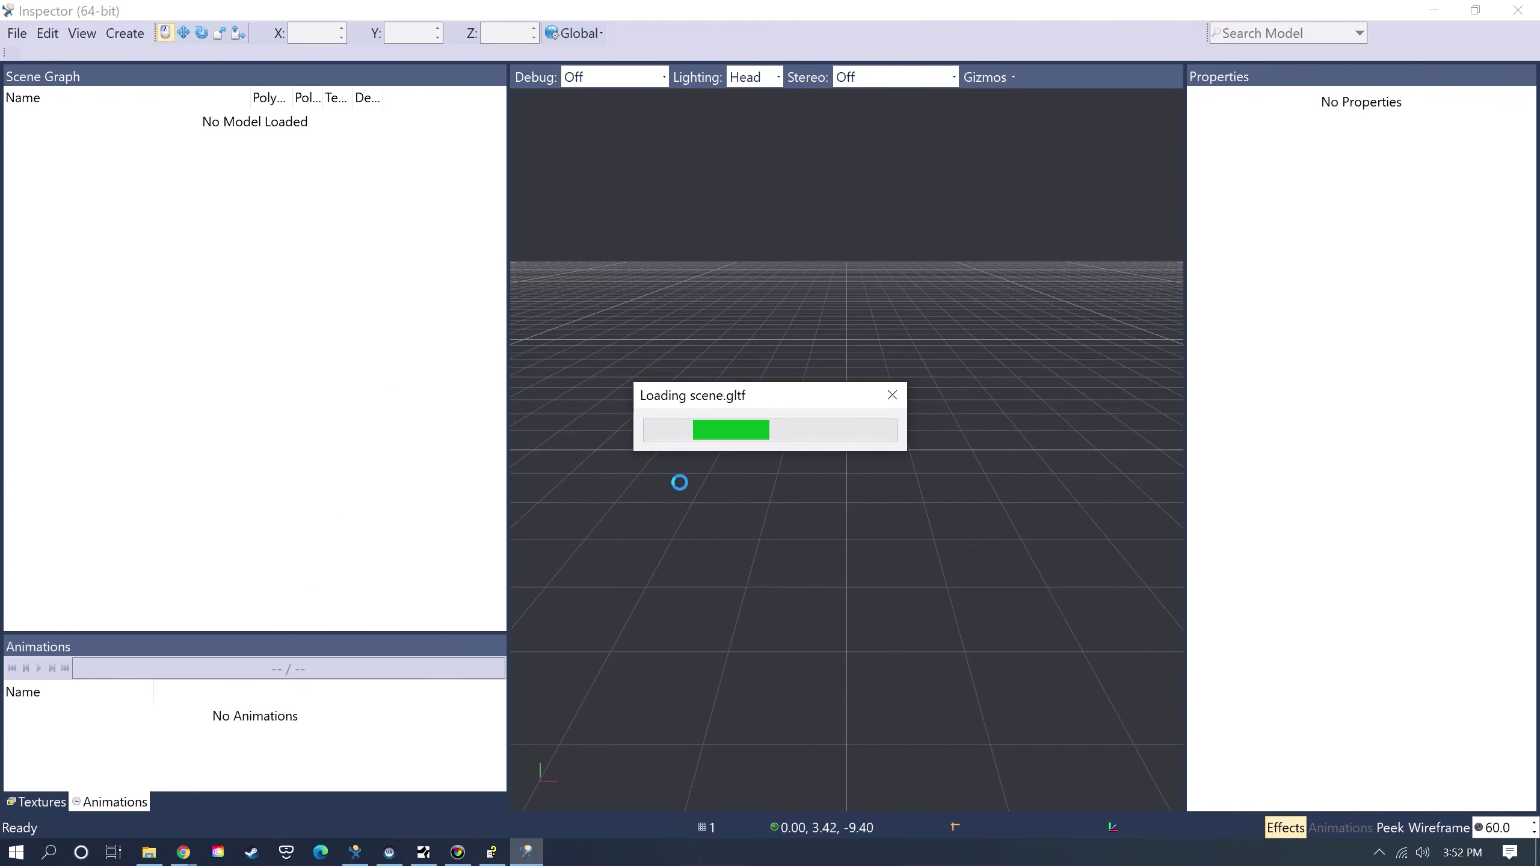
pyautogui.click(909, 611)
pyautogui.doubleClick(912, 563)
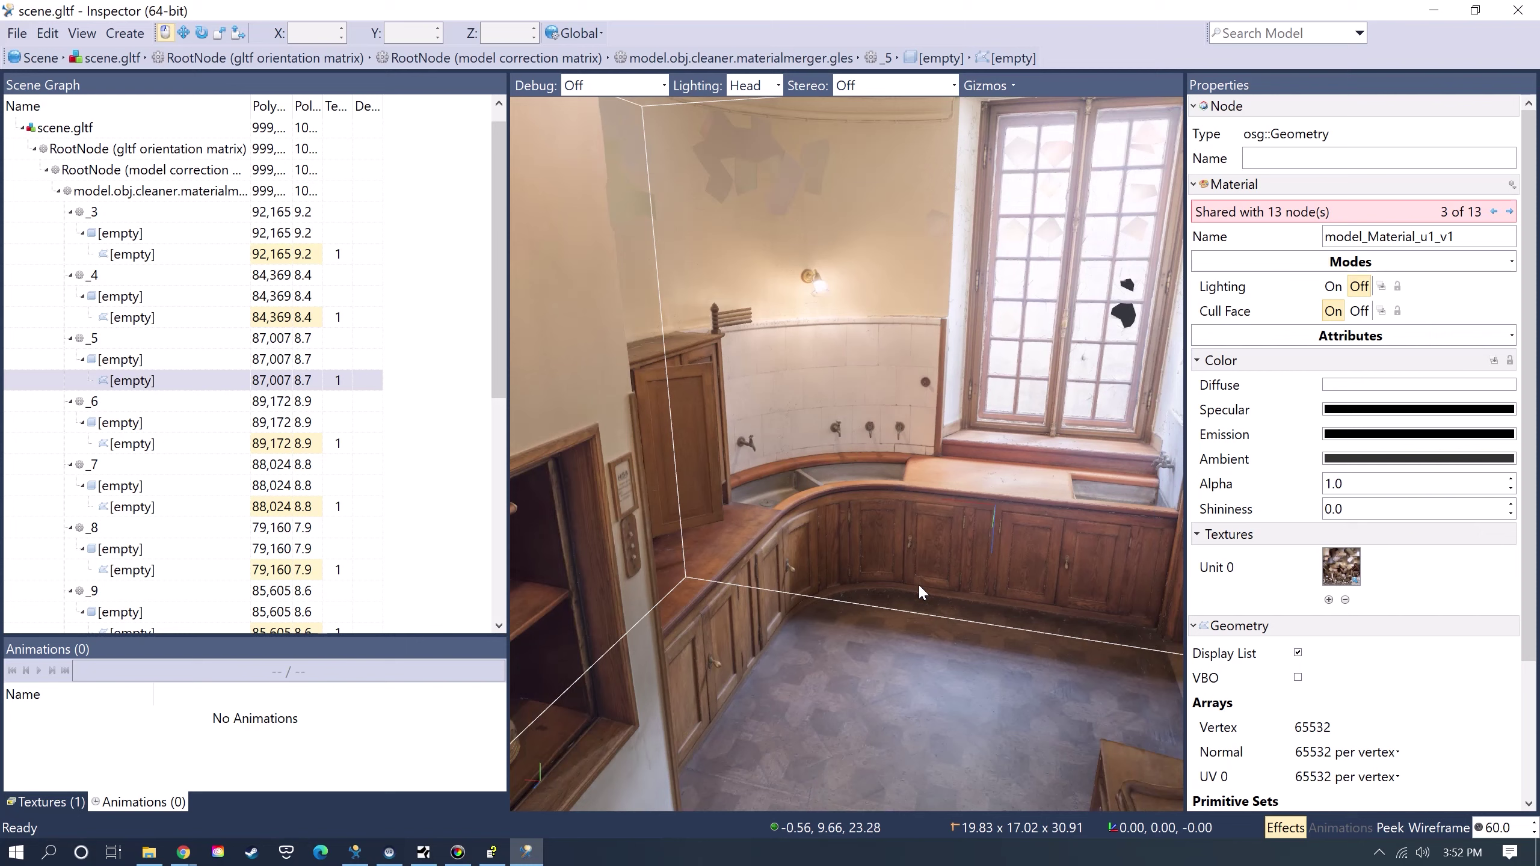
# Widen the 3D view and collapse the RootNode (gltf orientation matrix) branch.
pyautogui.moveTo(1185, 510); pyautogui.dragTo(1269, 509)
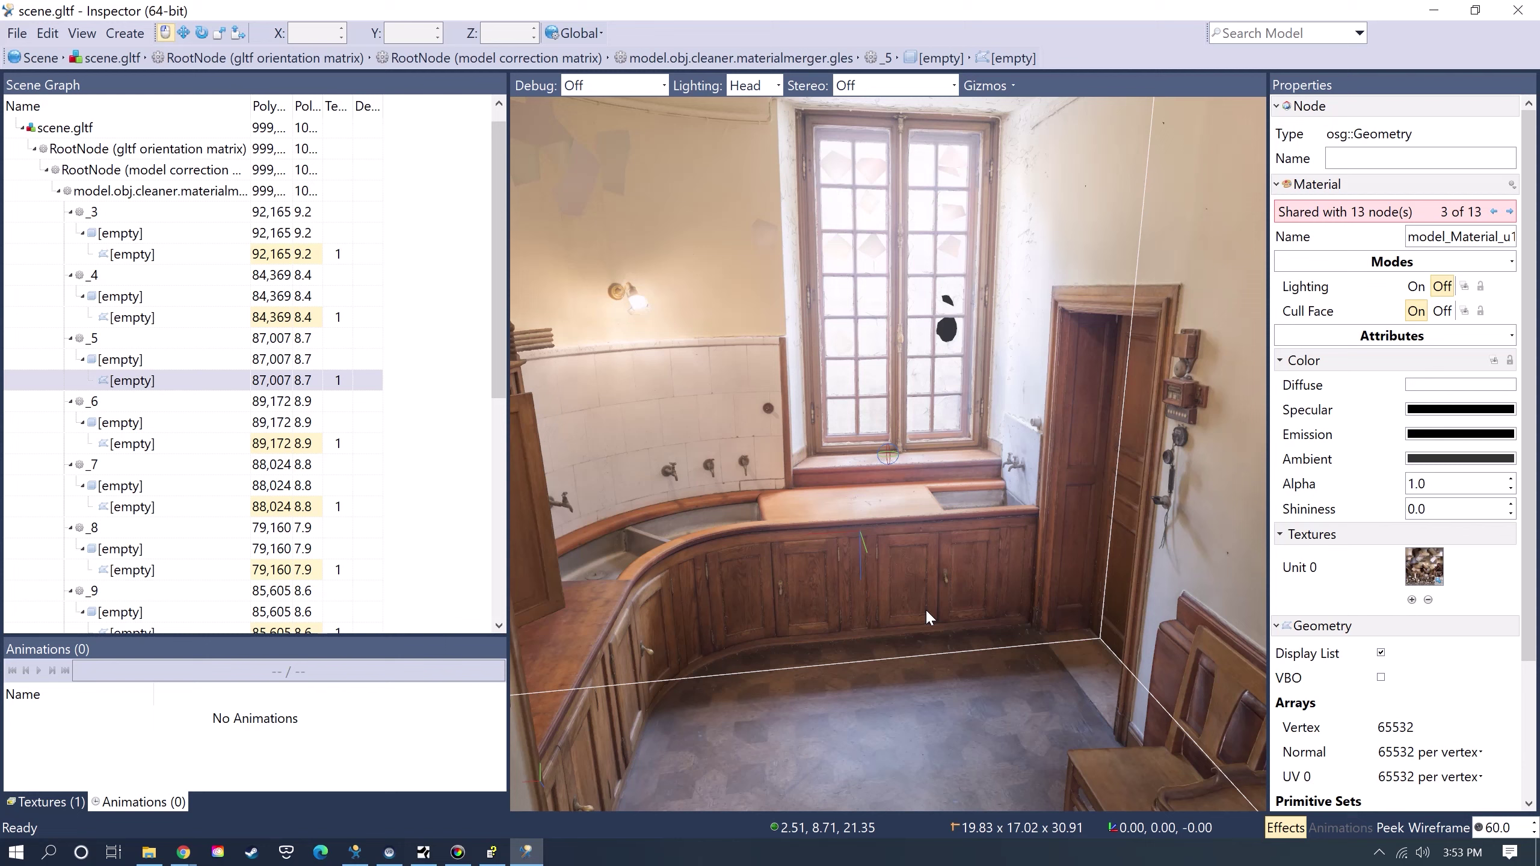
pyautogui.click(125, 150)
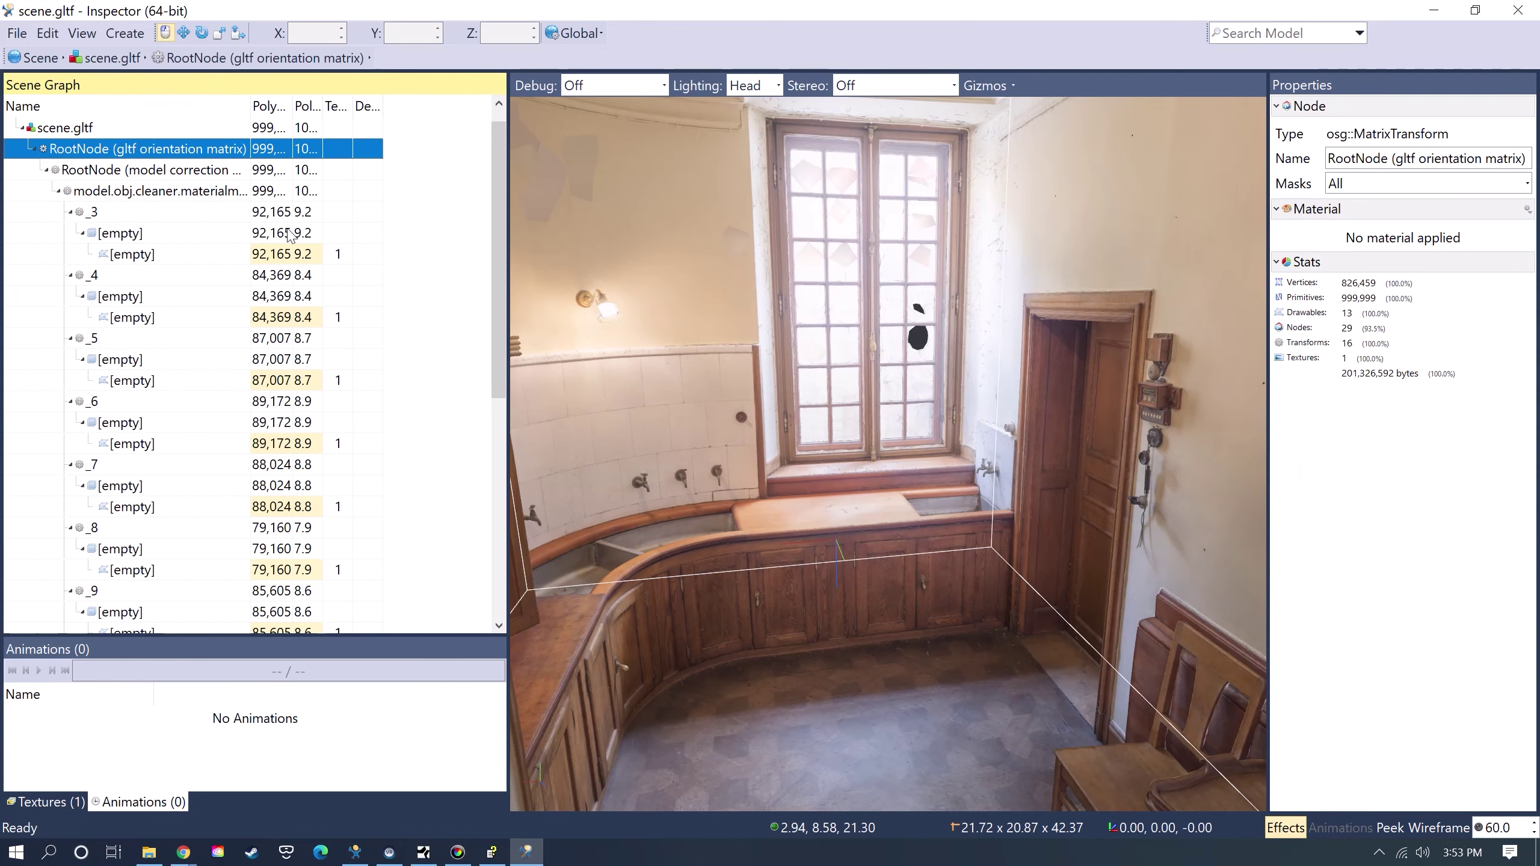
pyautogui.click(30, 150)
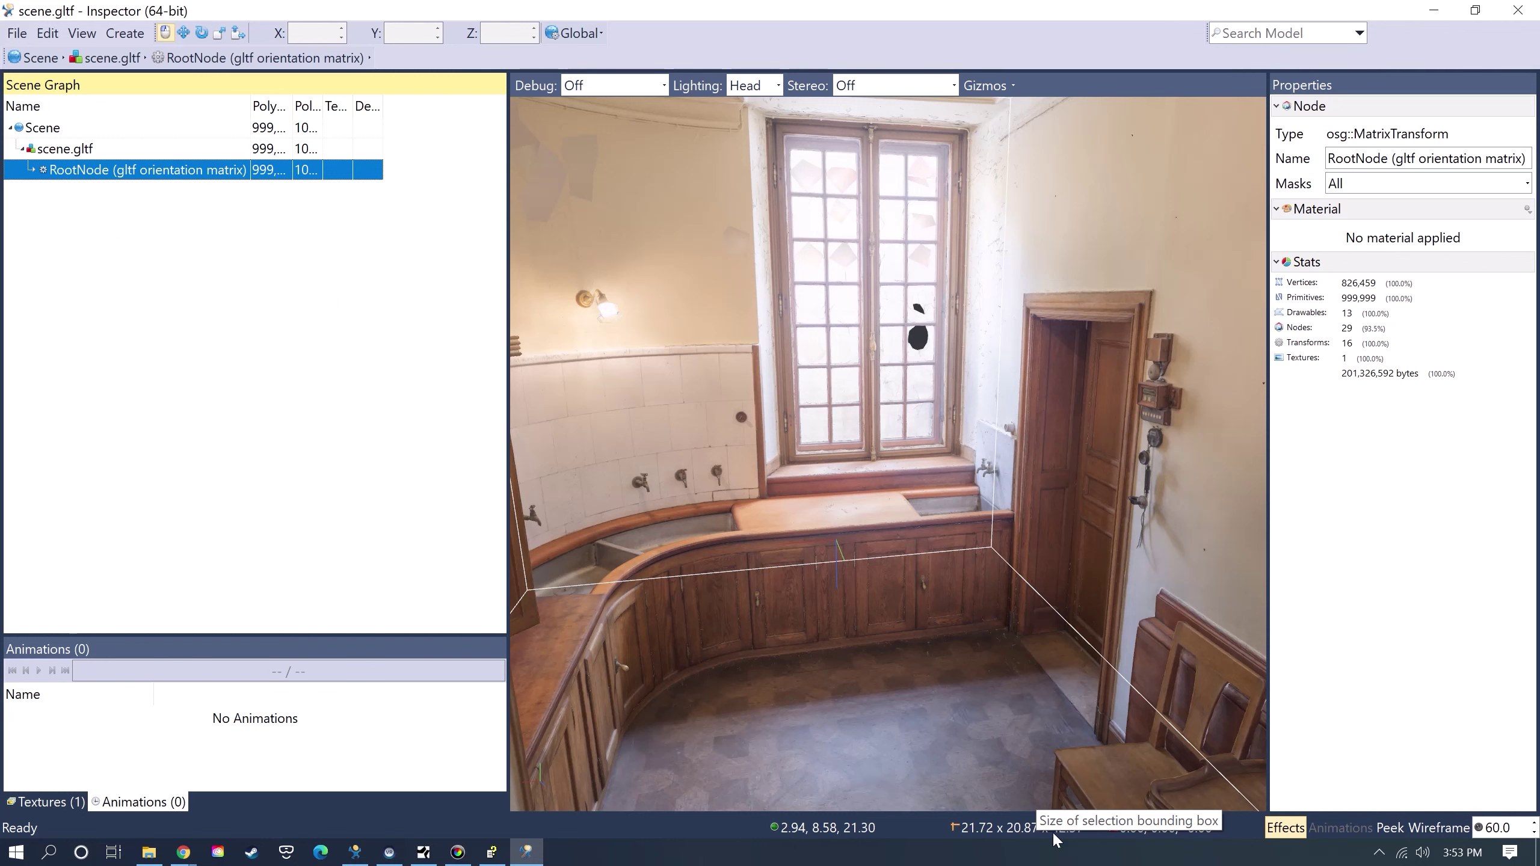
# Add vcc_male.cfg from C:\Program Files\WorldViz\Vizard7\resources into the room scene.
pyautogui.click(16, 33)
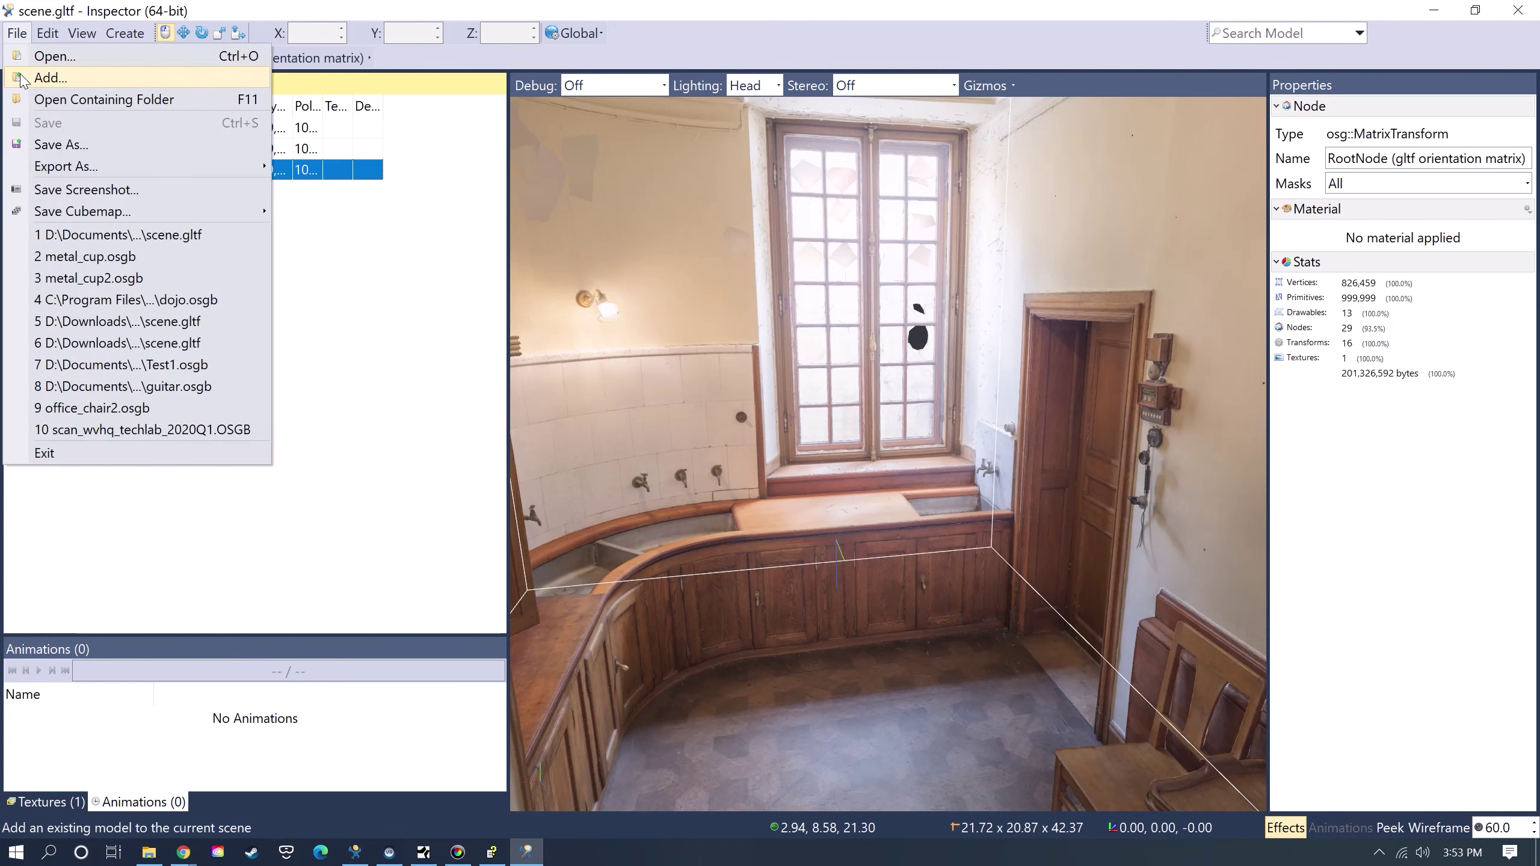
pyautogui.click(16, 33)
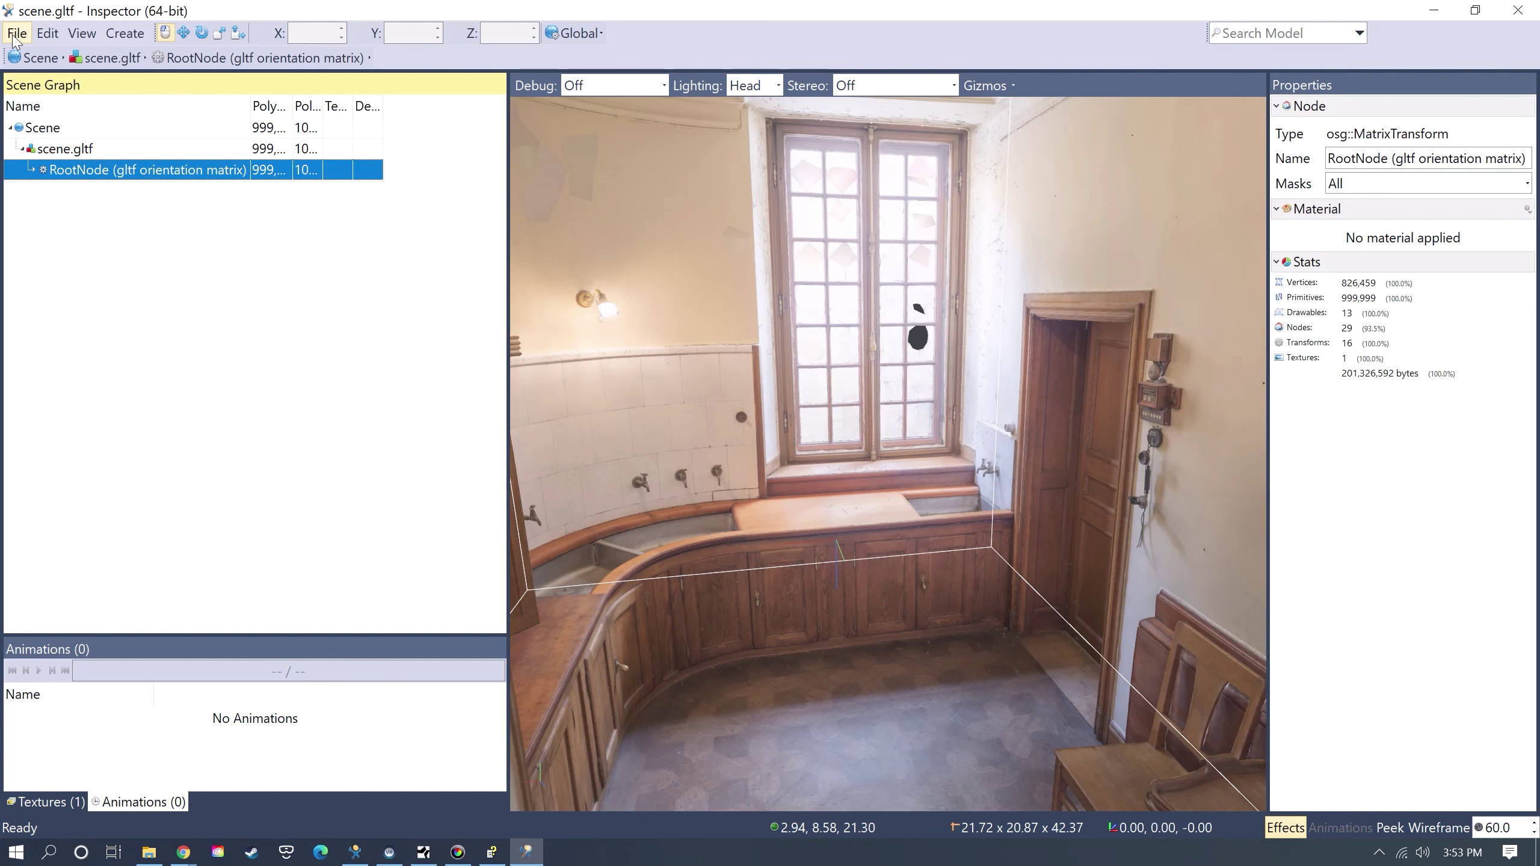
pyautogui.hotkey('ctrl', 'o')
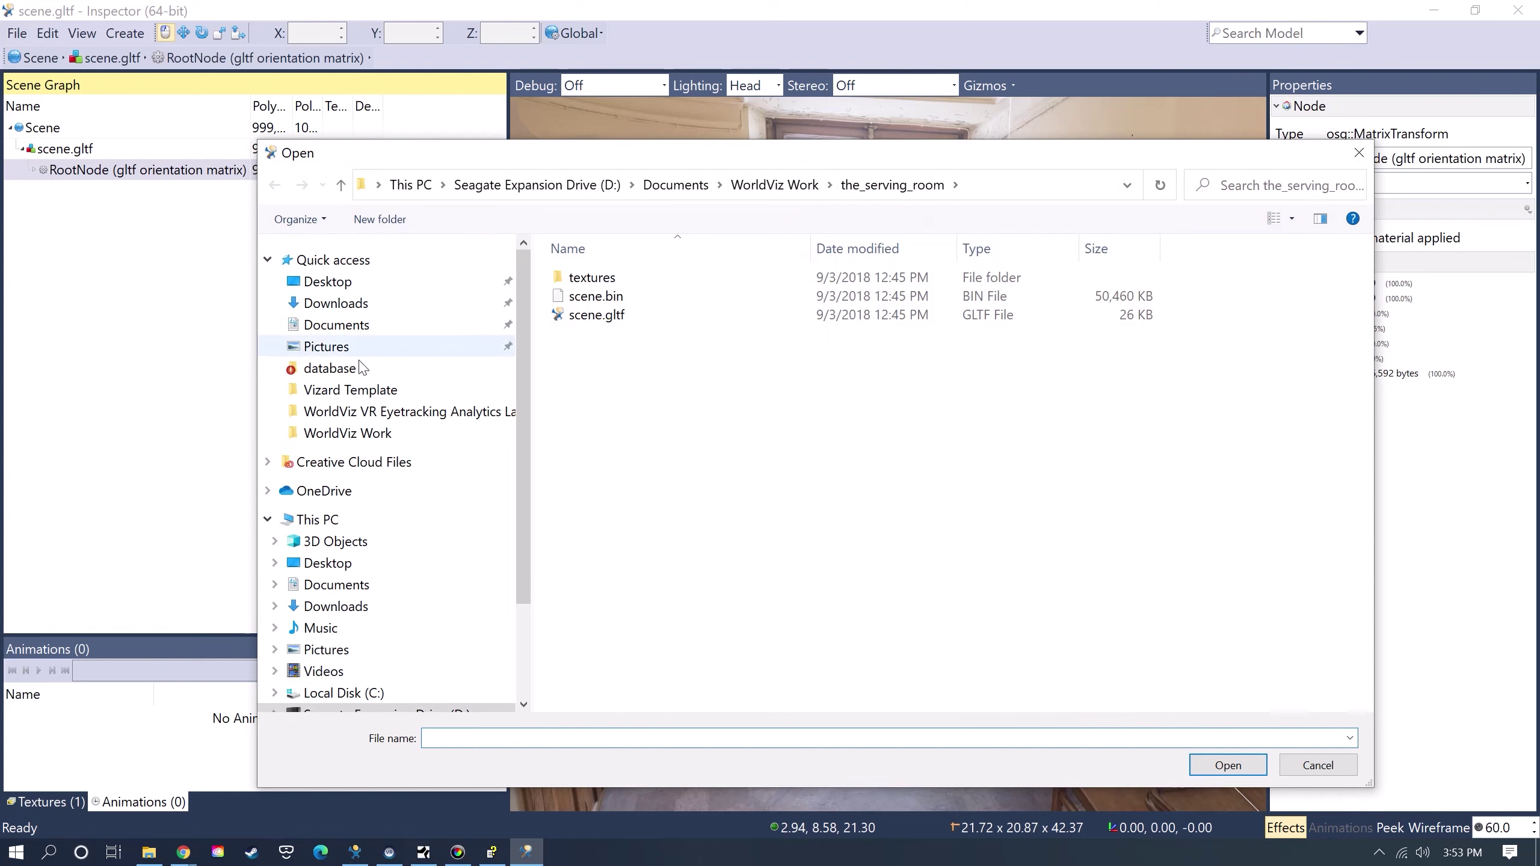
pyautogui.click(344, 692)
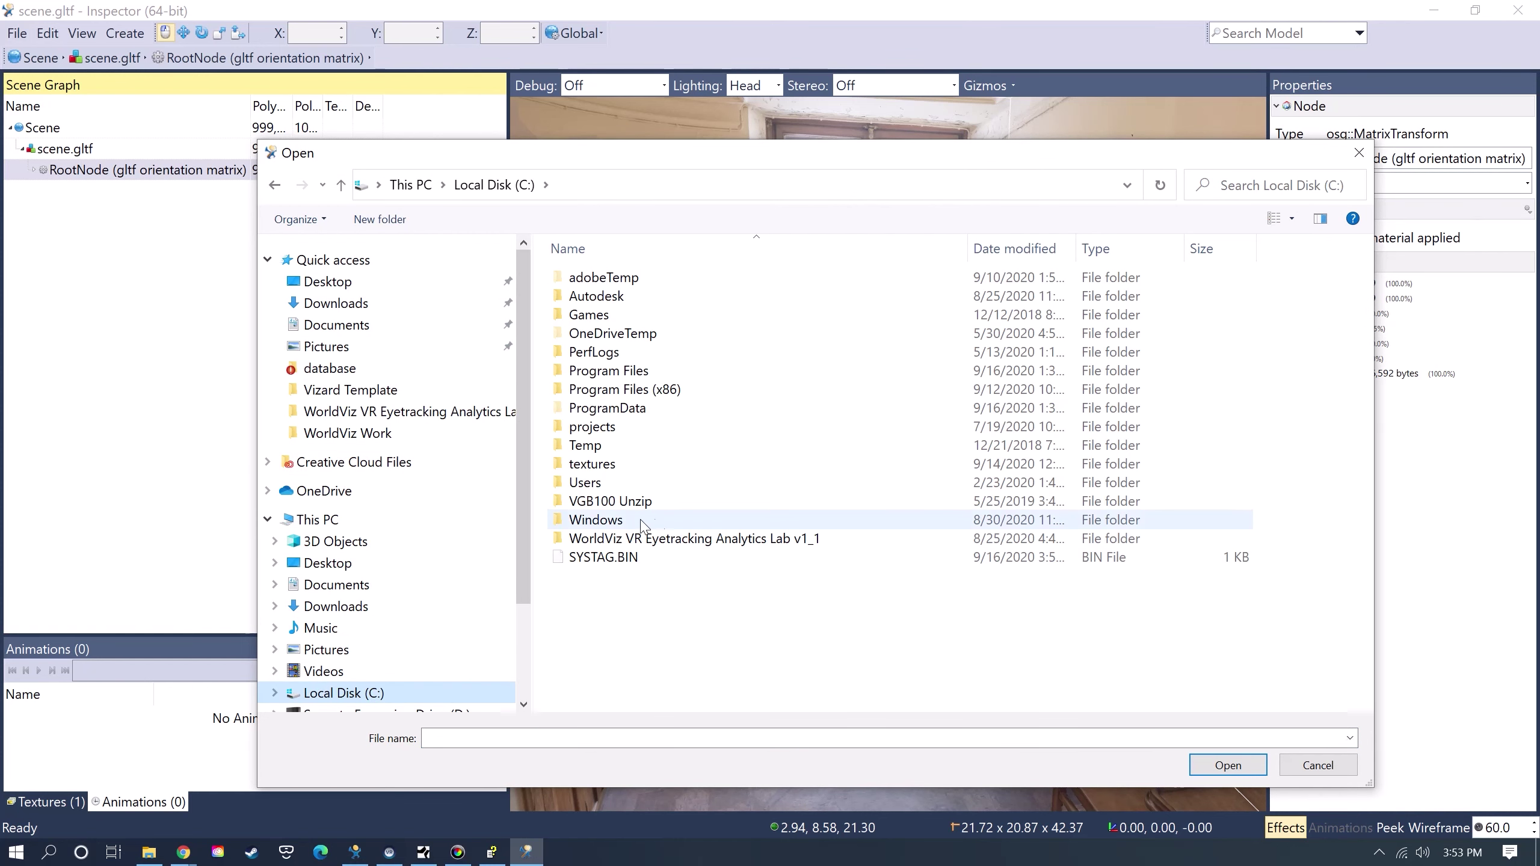
pyautogui.doubleClick(641, 371)
pyautogui.scroll(-10, 729, 516)
pyautogui.doubleClick(624, 697)
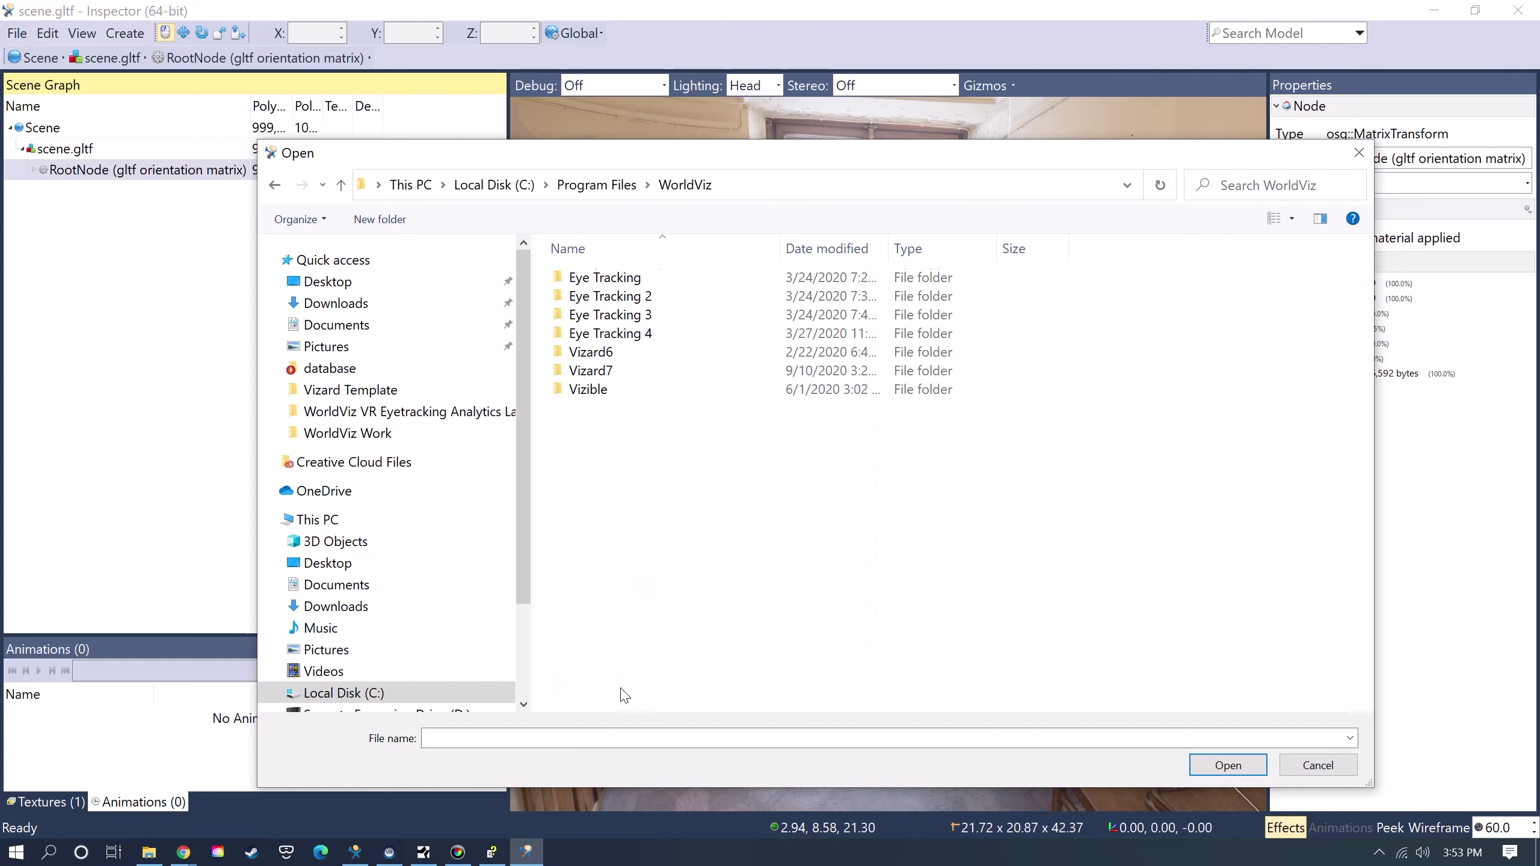
pyautogui.doubleClick(591, 371)
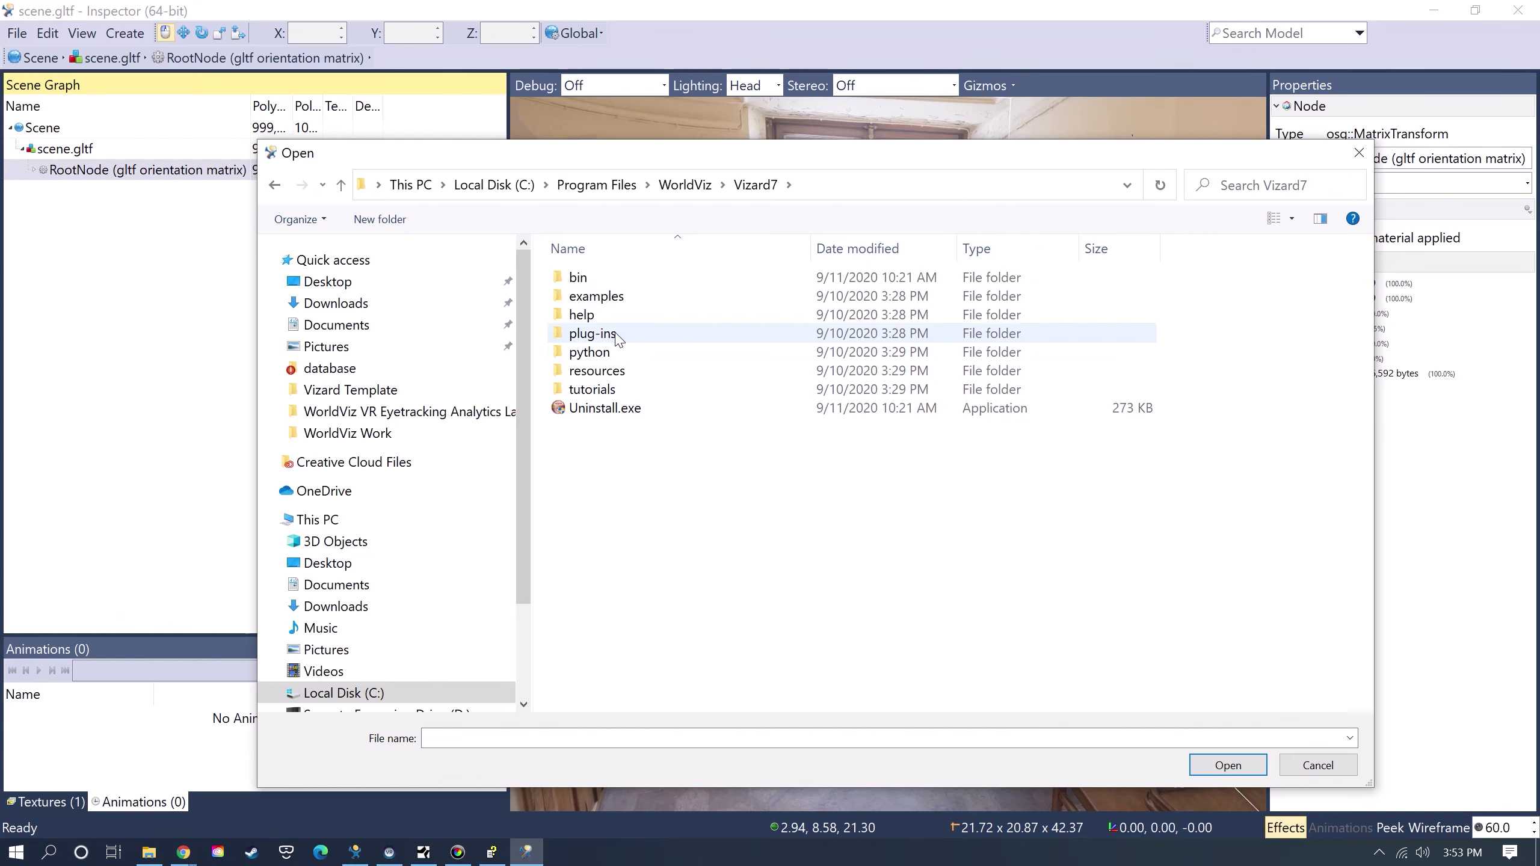
pyautogui.doubleClick(597, 370)
pyautogui.doubleClick(1100, 461)
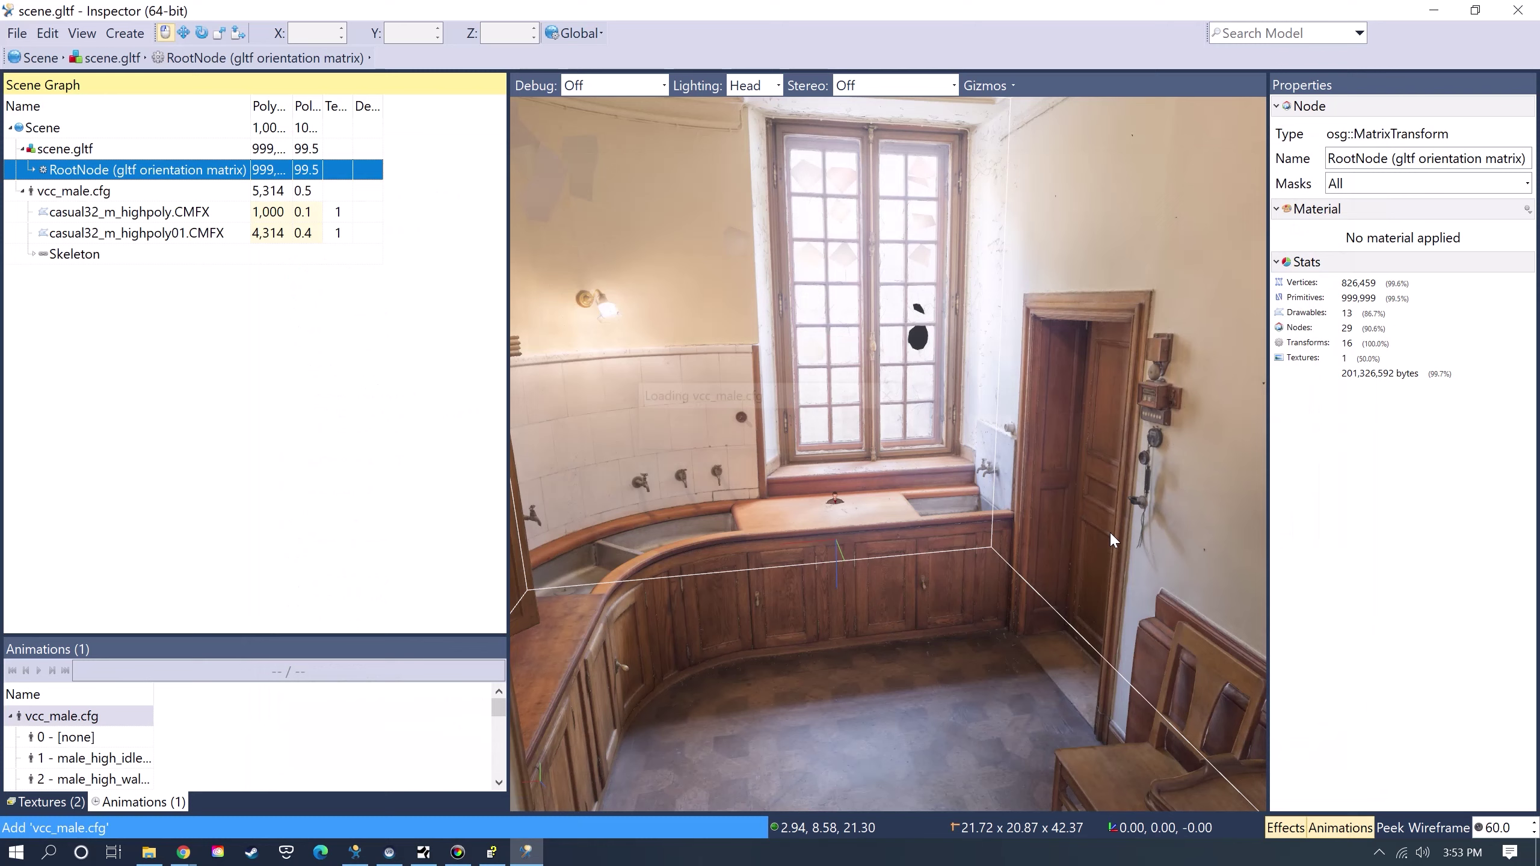
# Scale the room's RootNode uniformly to 0.18 so the avatar appears life-sized.
pyautogui.scroll(5, 902, 554)
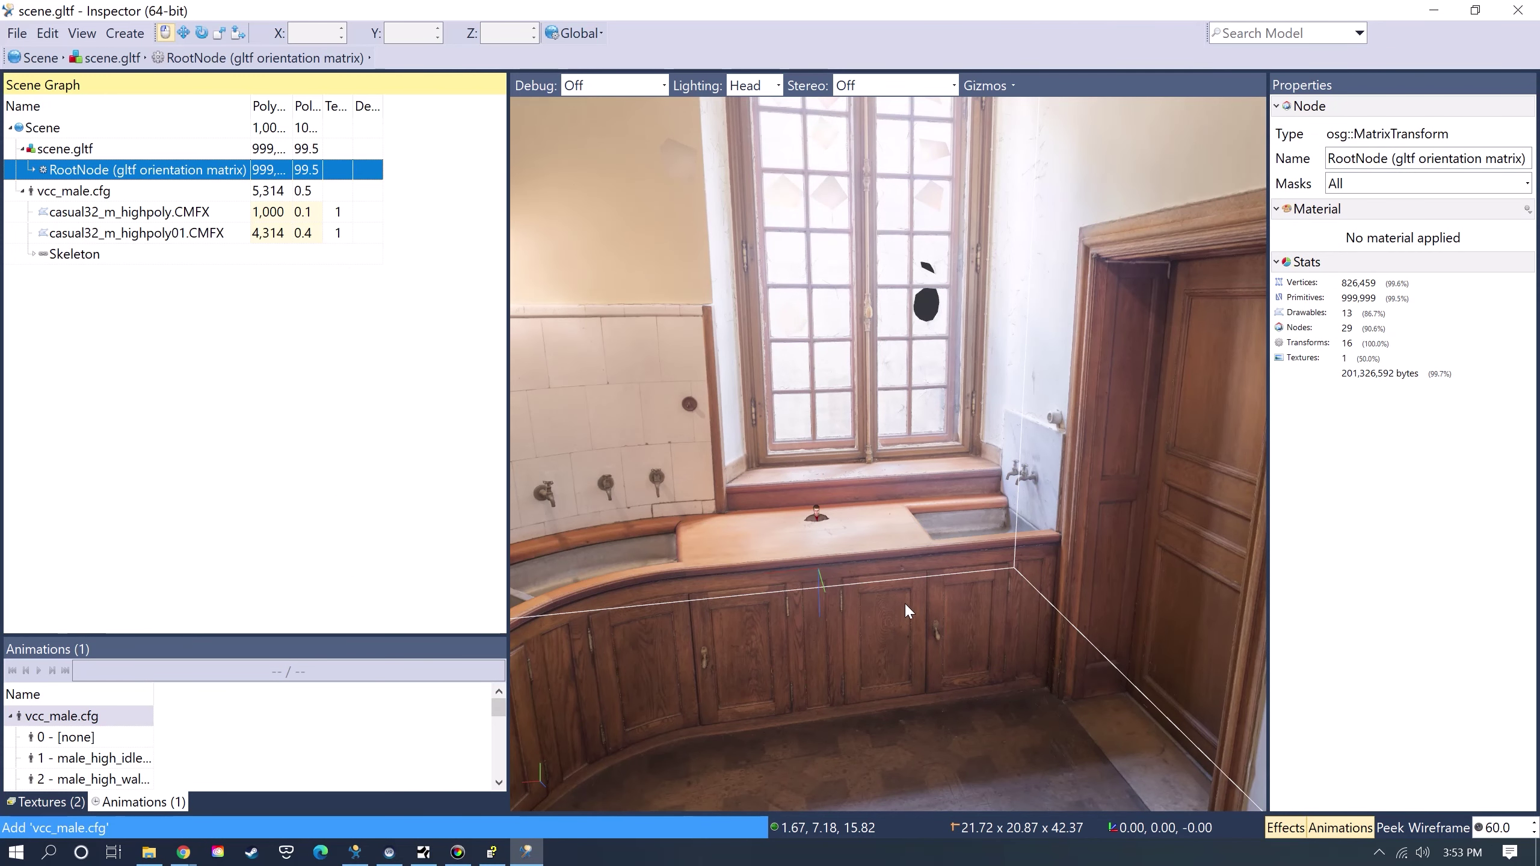
pyautogui.scroll(-4, 907, 598)
pyautogui.scroll(4, 904, 604)
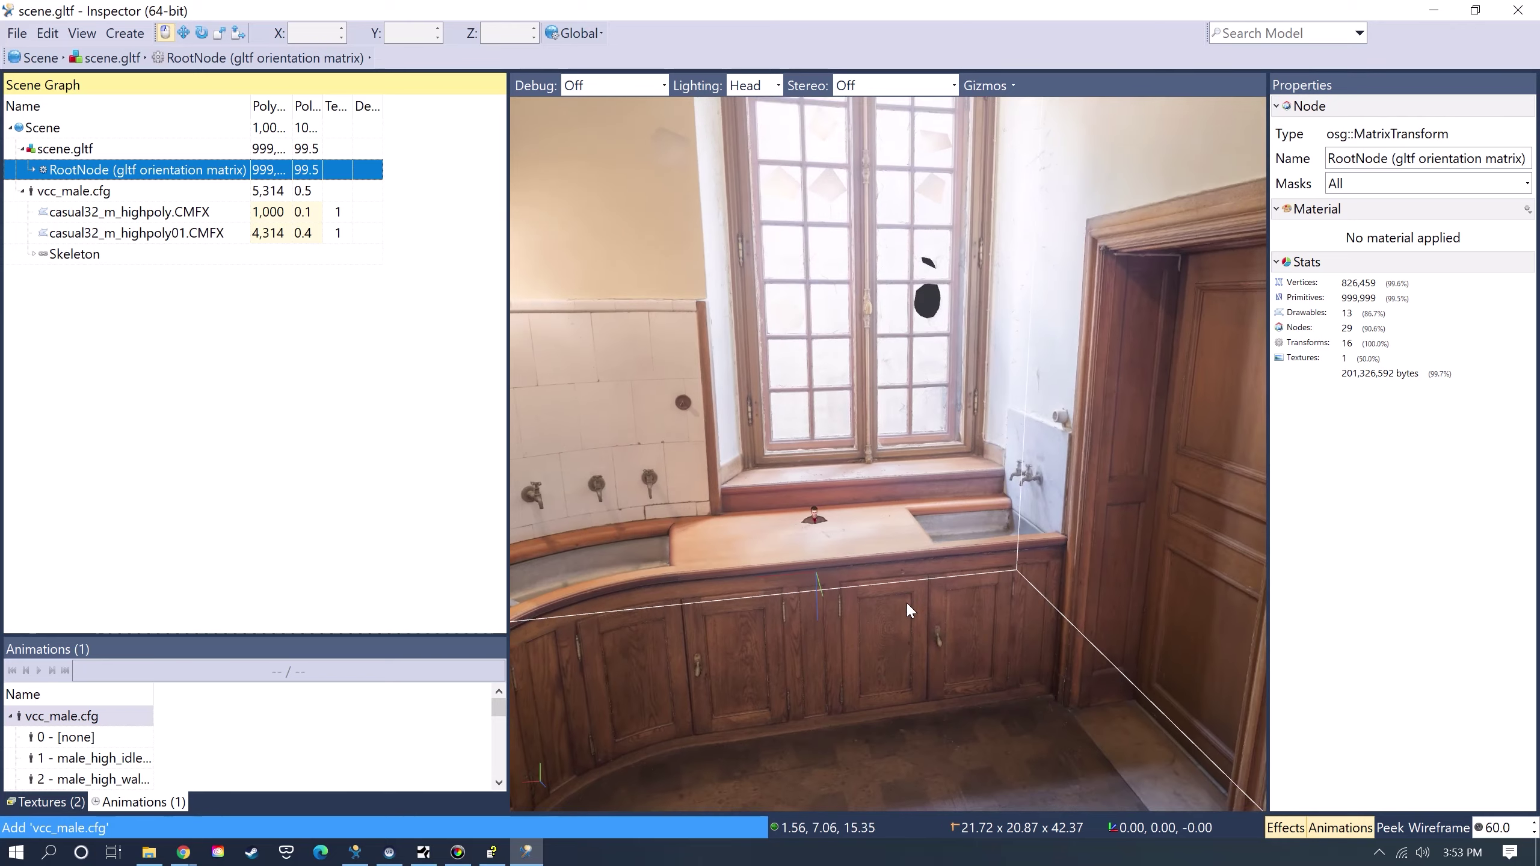
pyautogui.scroll(-4, 906, 601)
pyautogui.scroll(4, 902, 613)
pyautogui.scroll(-2, 896, 580)
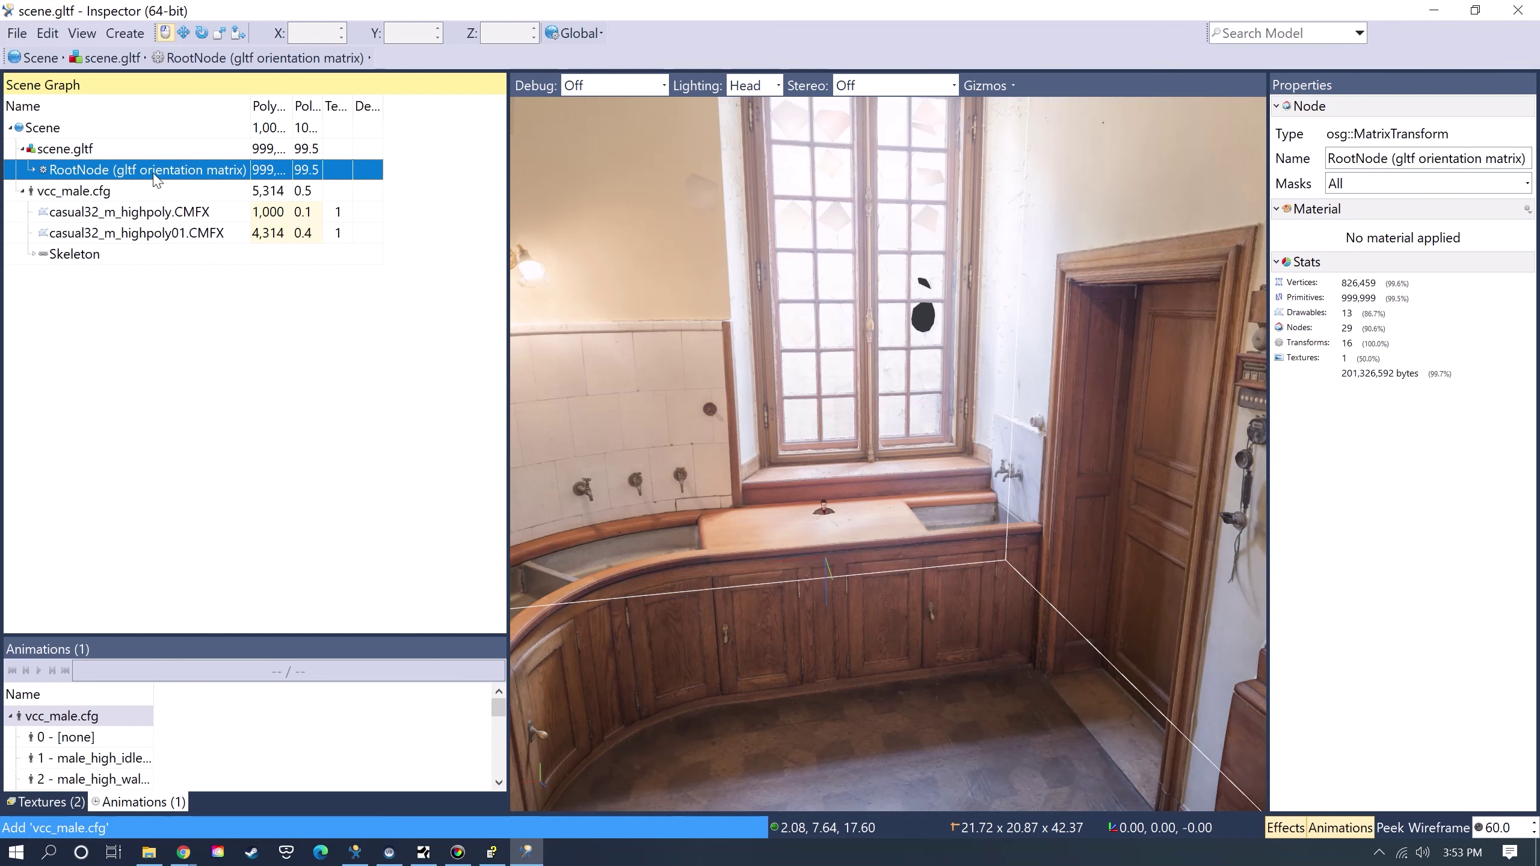
pyautogui.click(220, 34)
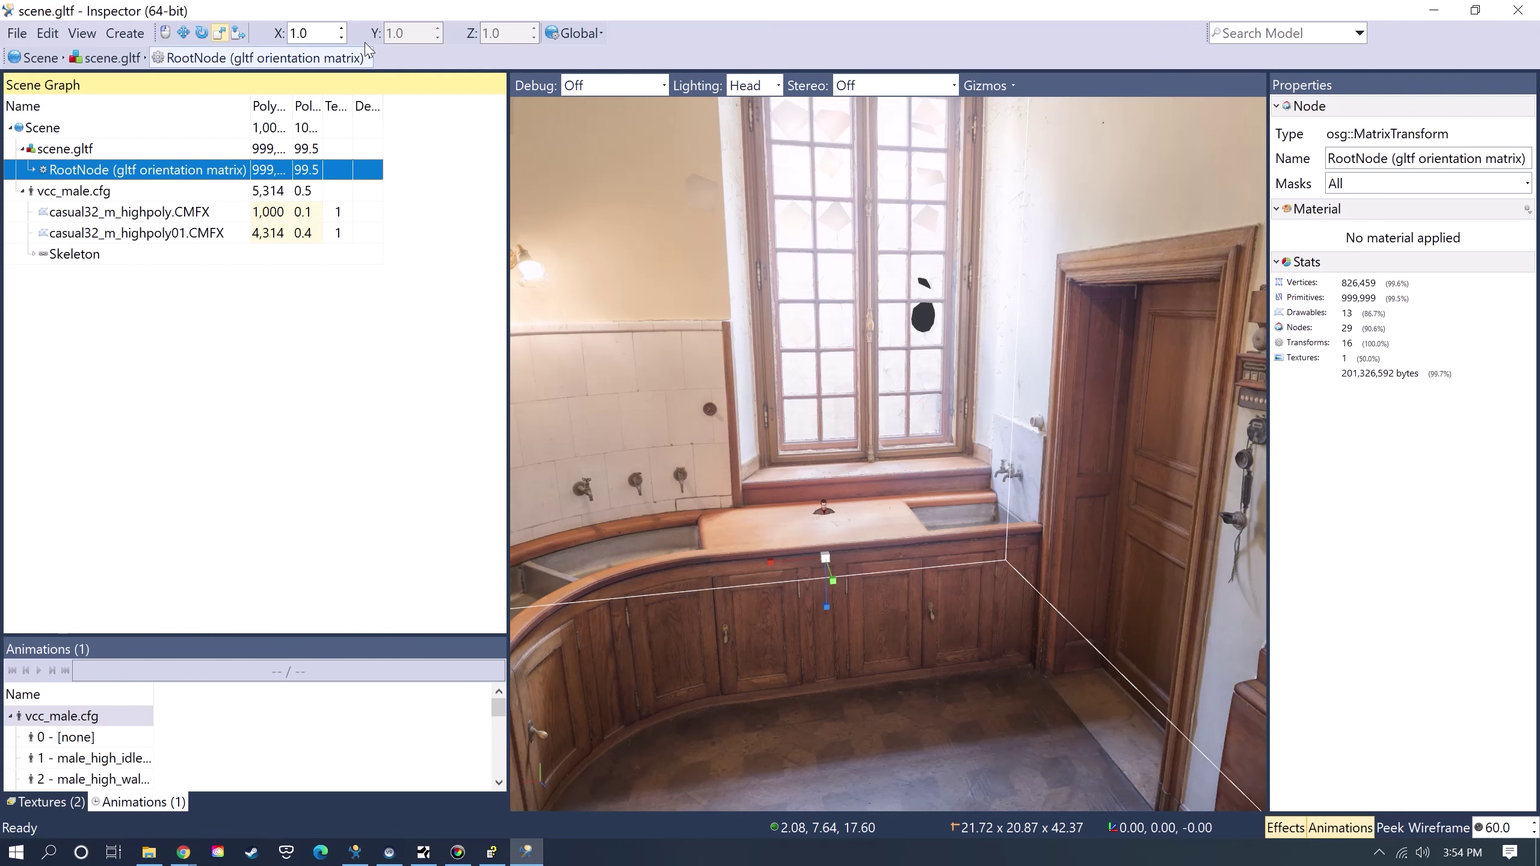
pyautogui.click(313, 33)
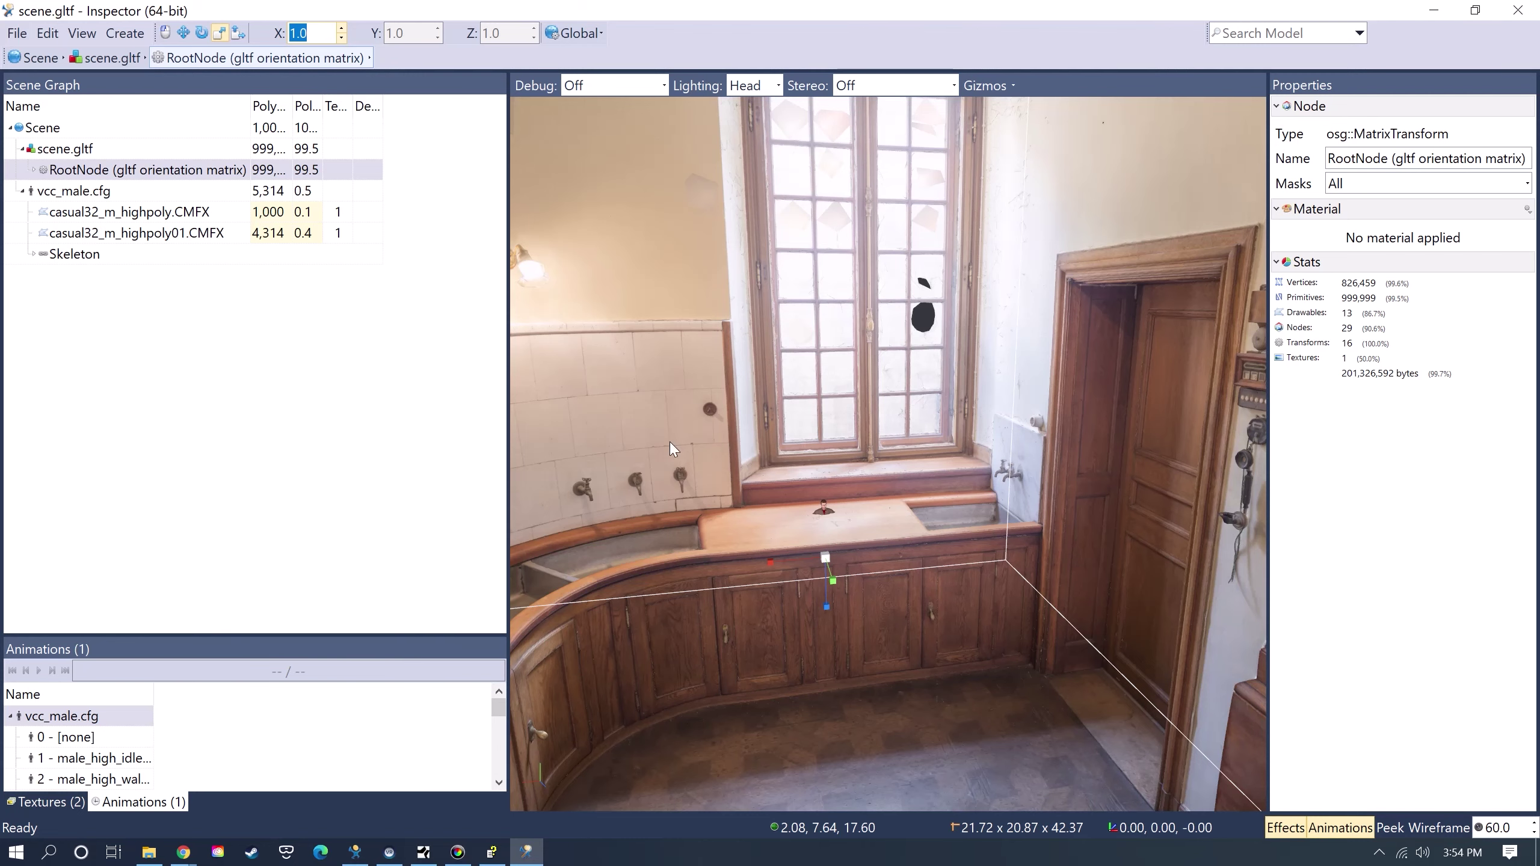
pyautogui.moveTo(826, 559); pyautogui.dragTo(819, 585)
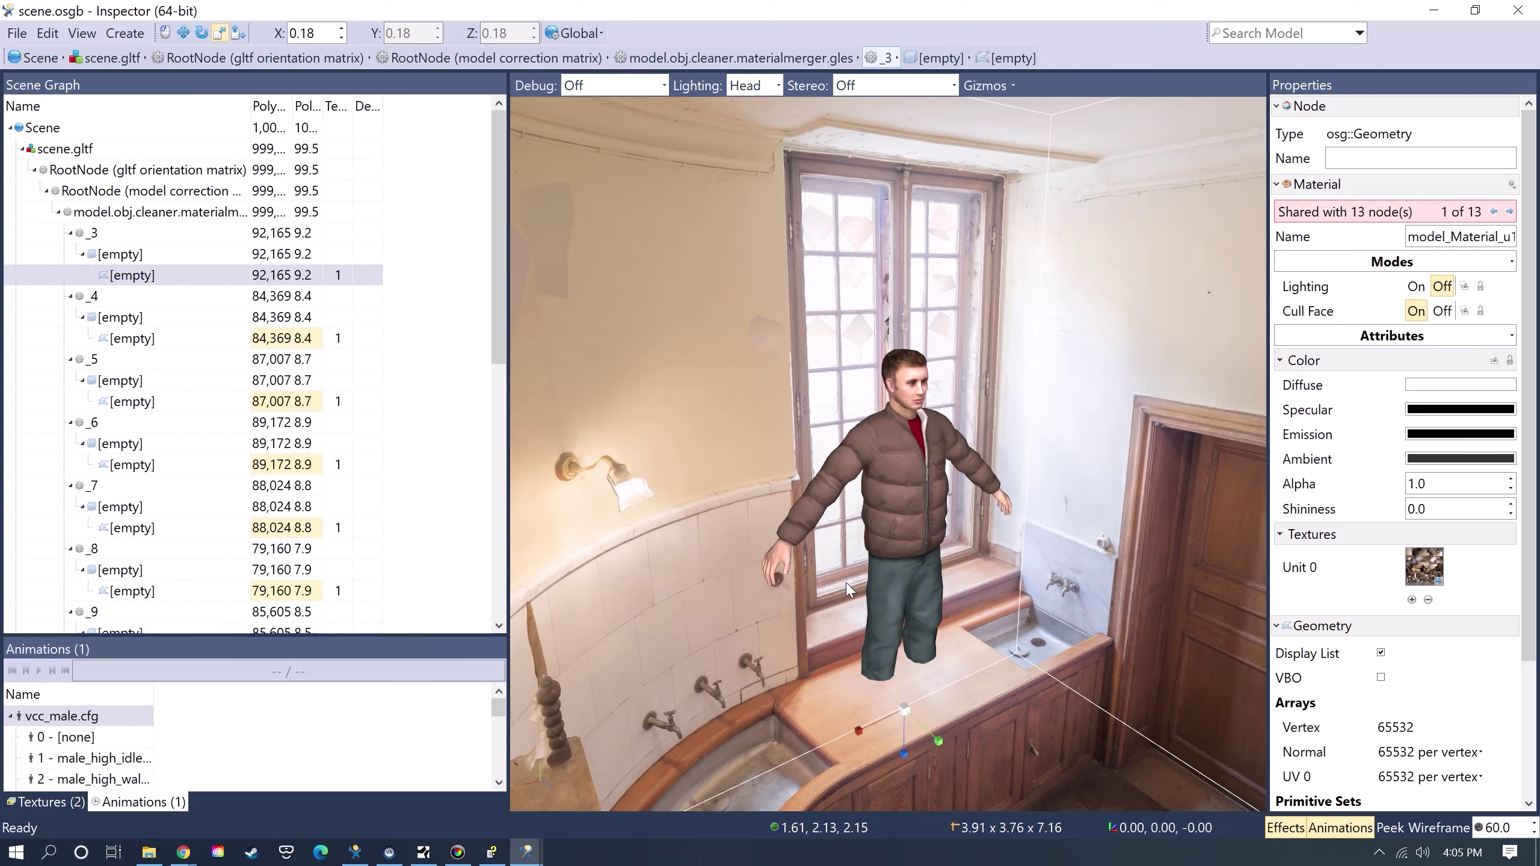
pyautogui.moveTo(1056, 610)
pyautogui.mouseDown()
pyautogui.moveTo(1028, 563)
pyautogui.moveTo(854, 470)
pyautogui.moveTo(756, 505)
pyautogui.moveTo(809, 510)
pyautogui.moveTo(683, 496)
pyautogui.mouseUp()
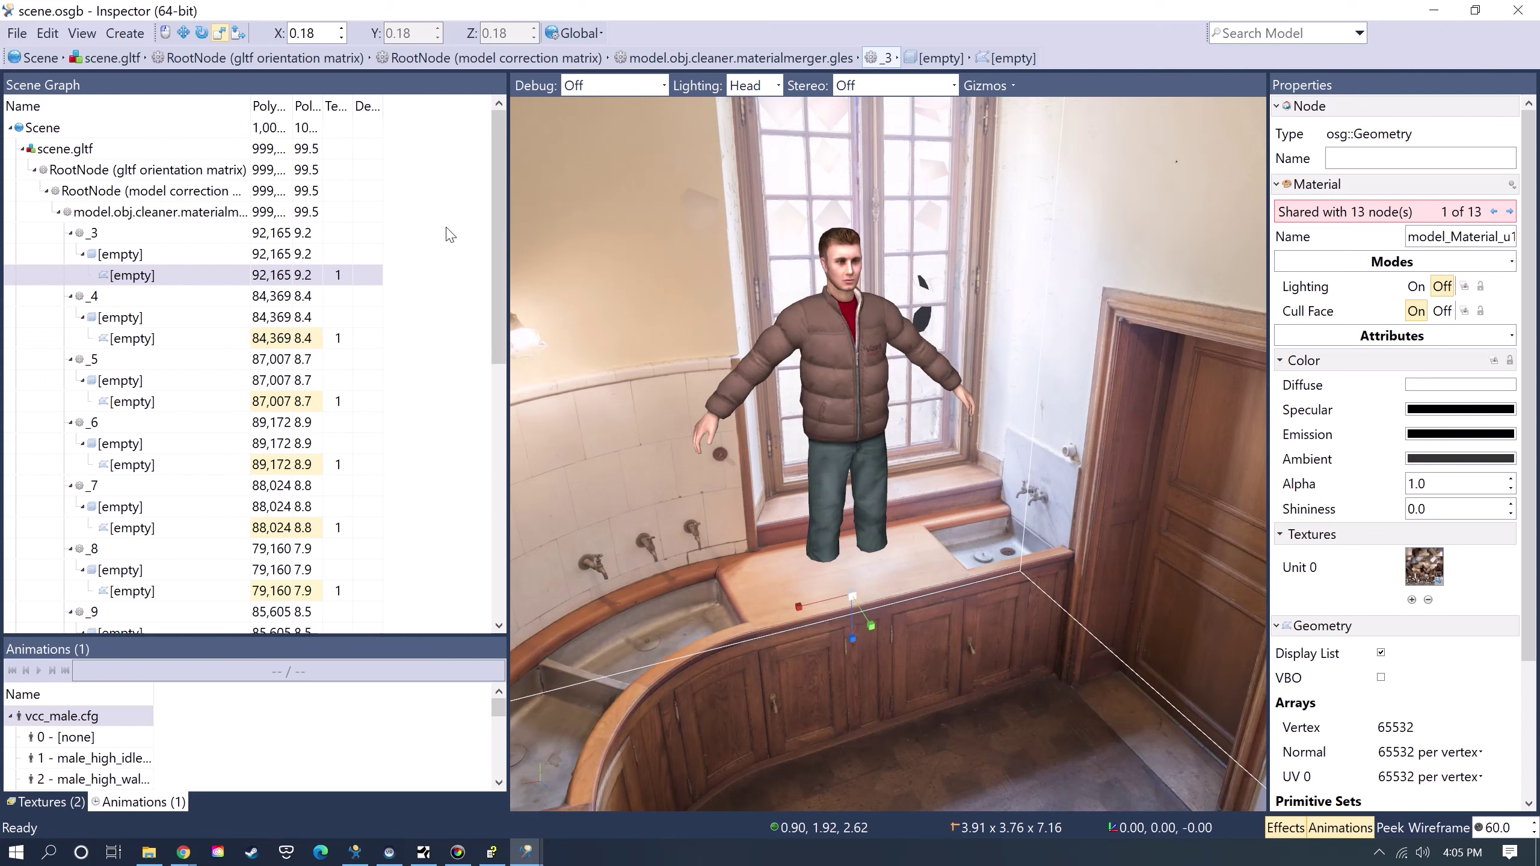
# Move the room RootNode to Y 0.56129, Z -1.3481 so the avatar stands on the floor.
pyautogui.click(91, 169)
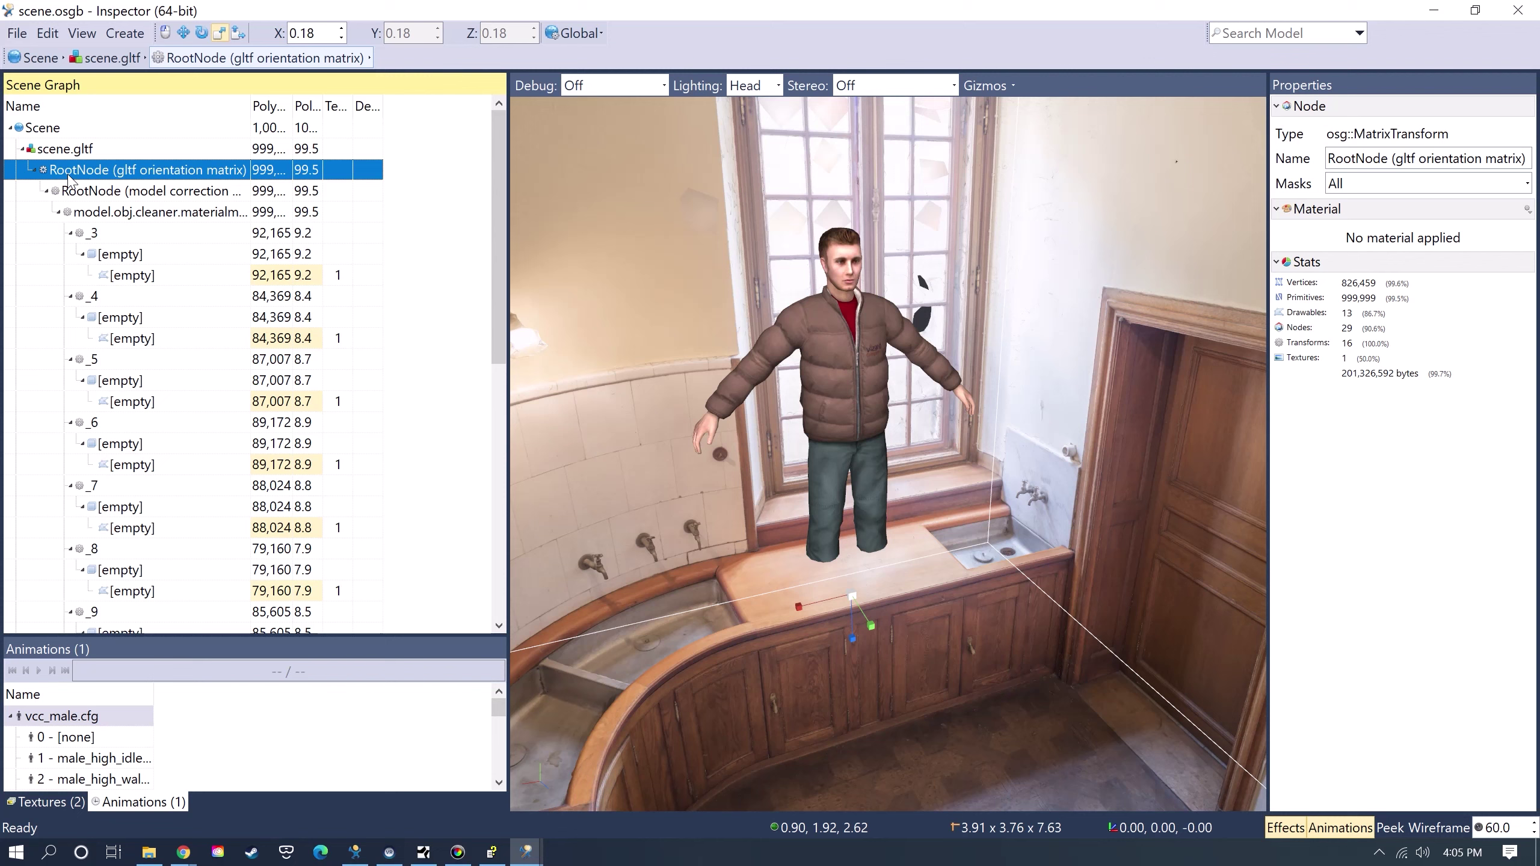
pyautogui.click(183, 32)
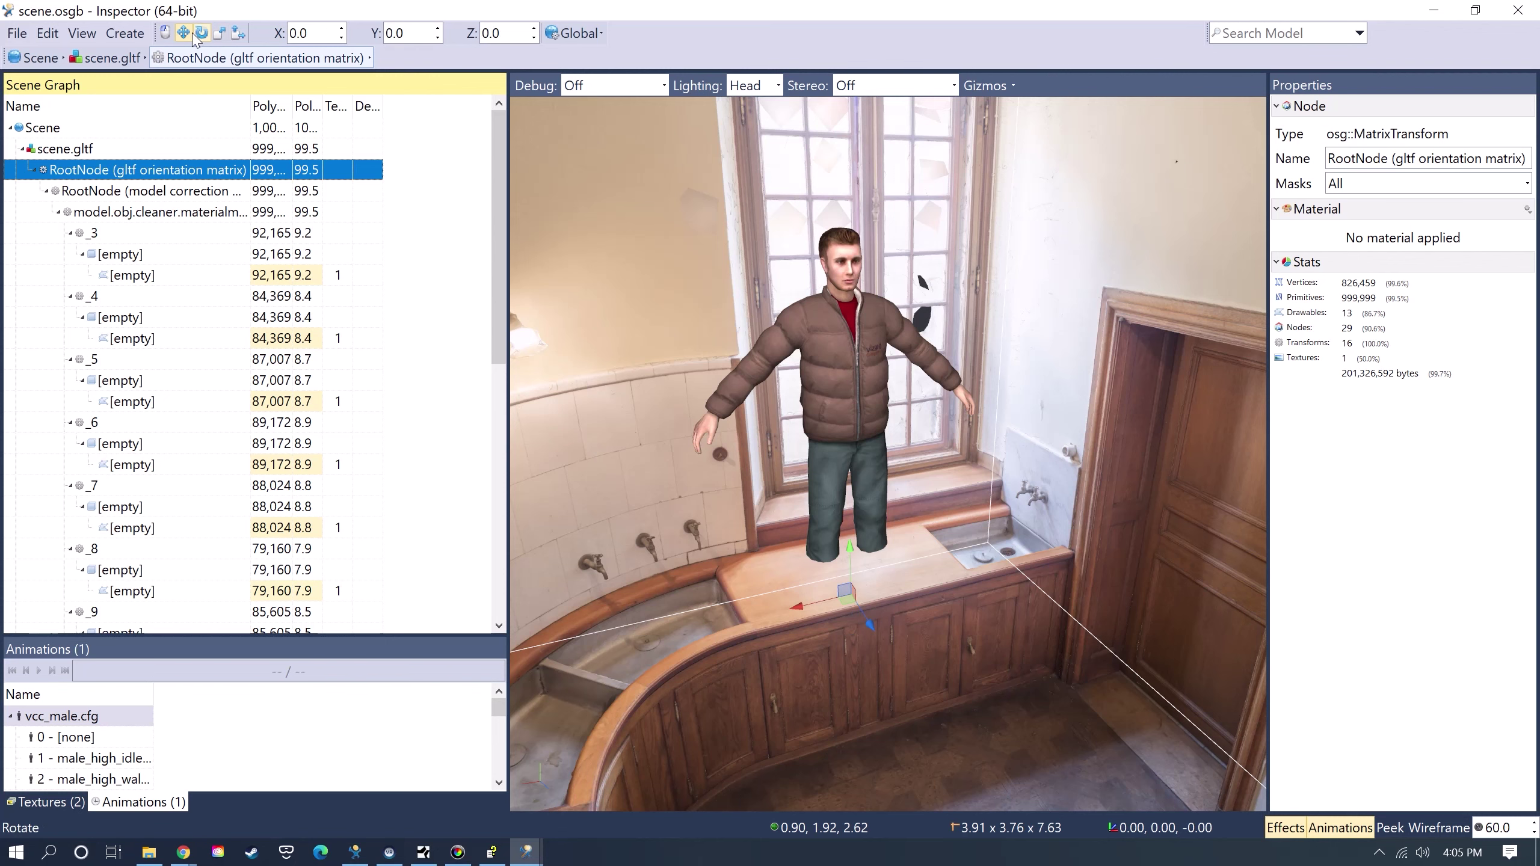
pyautogui.moveTo(866, 628); pyautogui.dragTo(781, 567)
pyautogui.moveTo(793, 464); pyautogui.dragTo(781, 371)
pyautogui.moveTo(718, 470)
pyautogui.mouseDown()
pyautogui.moveTo(744, 471)
pyautogui.moveTo(700, 472)
pyautogui.mouseUp()
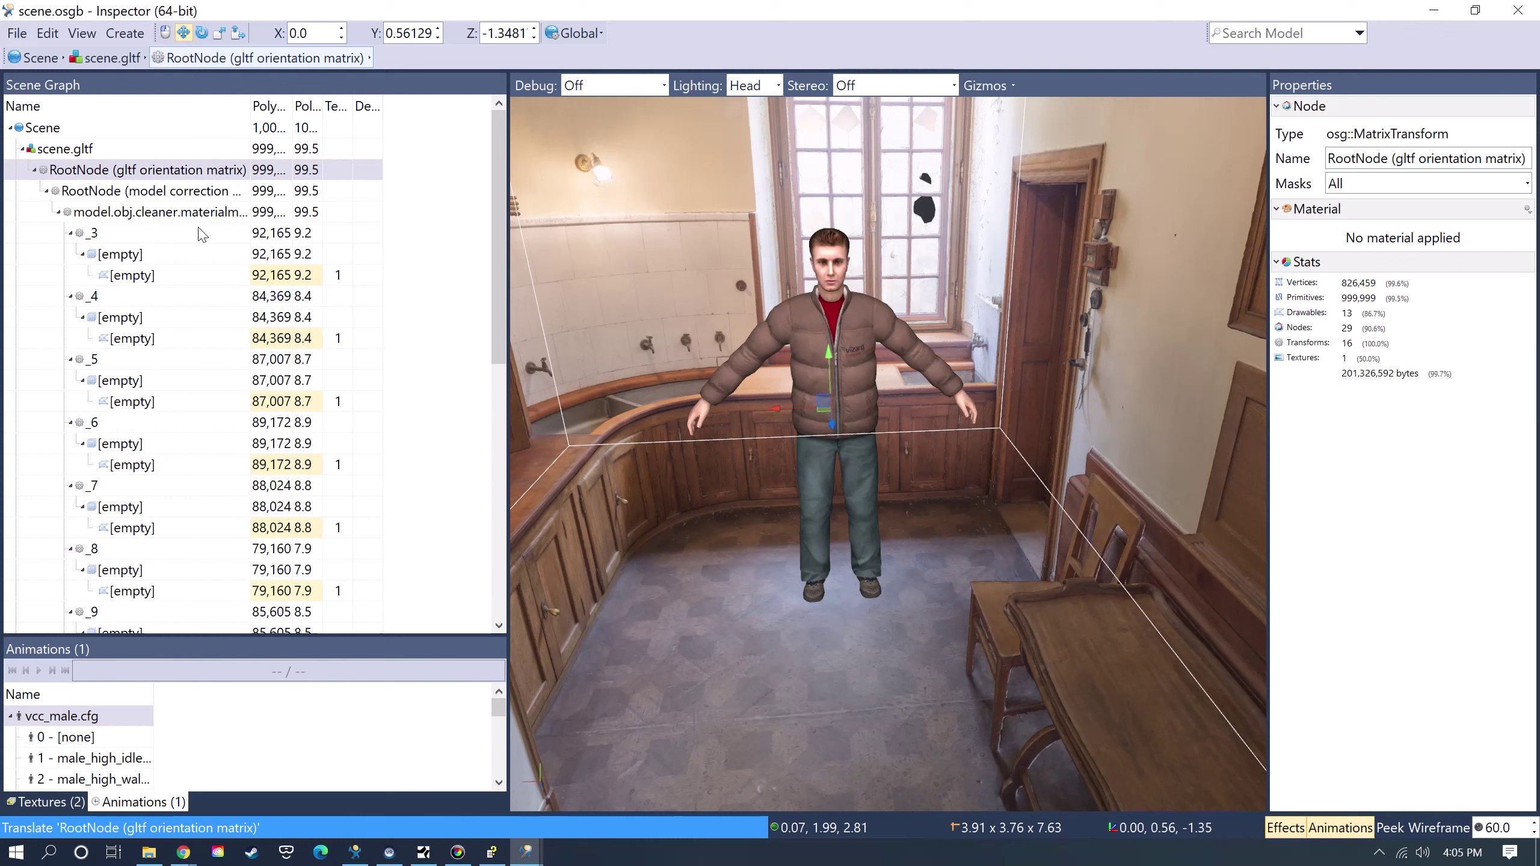
pyautogui.click(37, 171)
# Delete the vcc_male.cfg node from the Scene Graph and inspect the empty room.
pyautogui.click(85, 192)
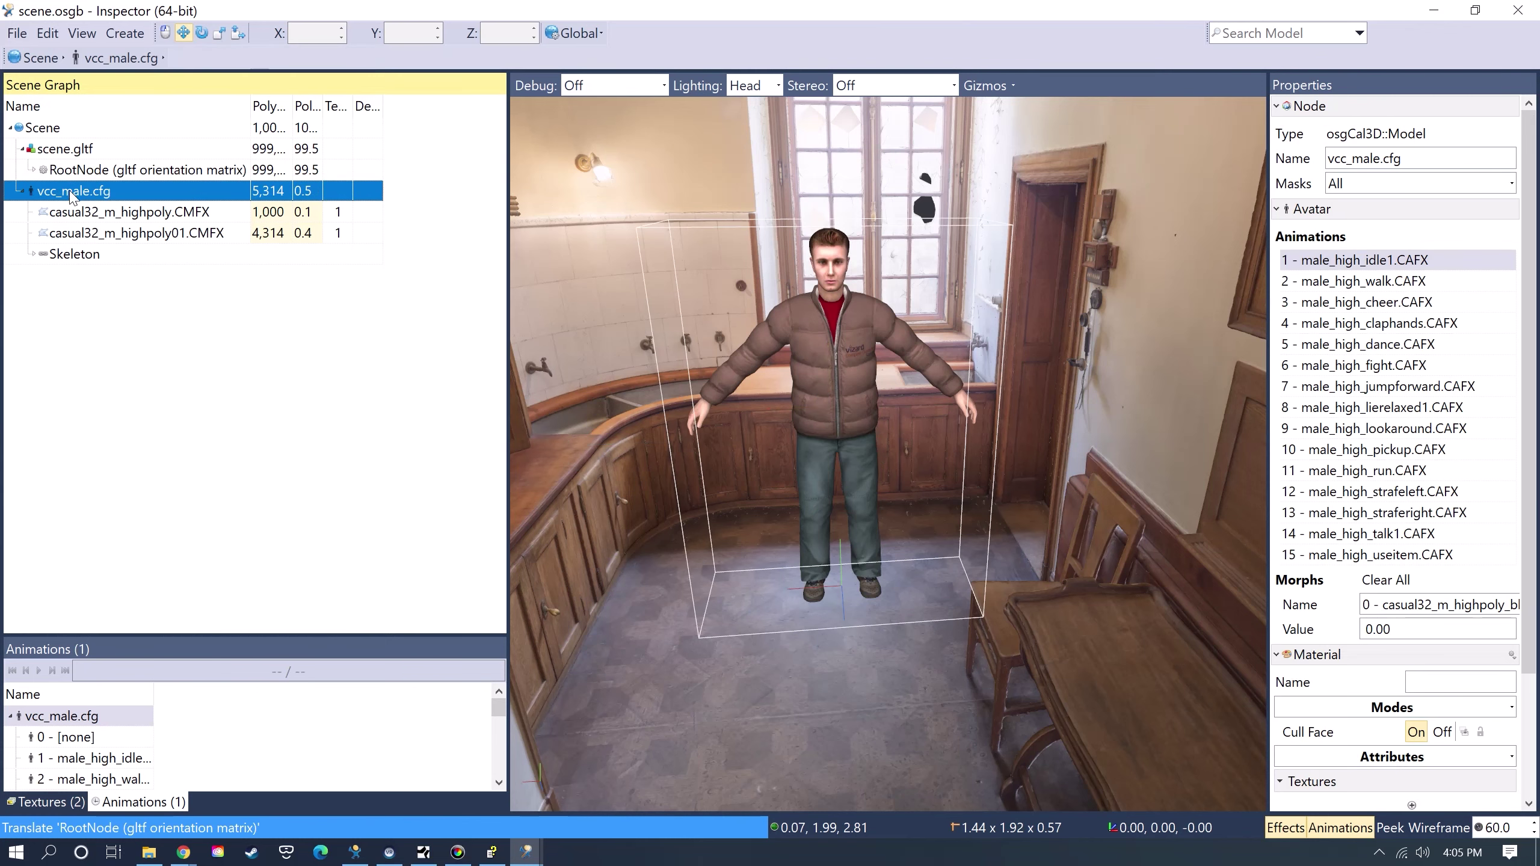
pyautogui.rightClick(88, 197)
pyautogui.click(122, 431)
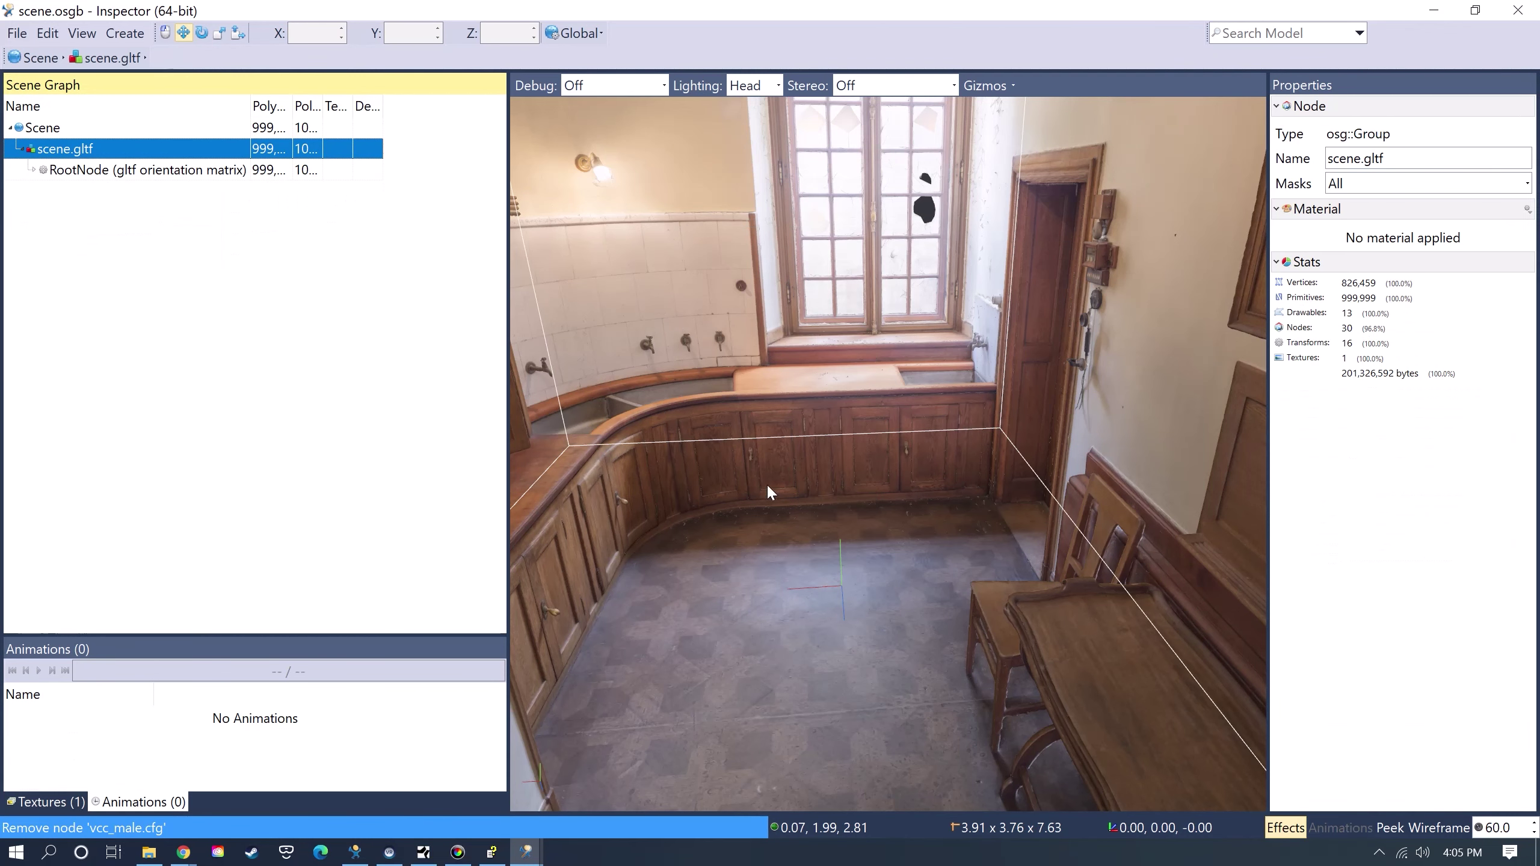
pyautogui.moveTo(719, 511)
pyautogui.mouseDown()
pyautogui.moveTo(766, 515)
pyautogui.moveTo(672, 509)
pyautogui.moveTo(702, 507)
pyautogui.mouseUp()
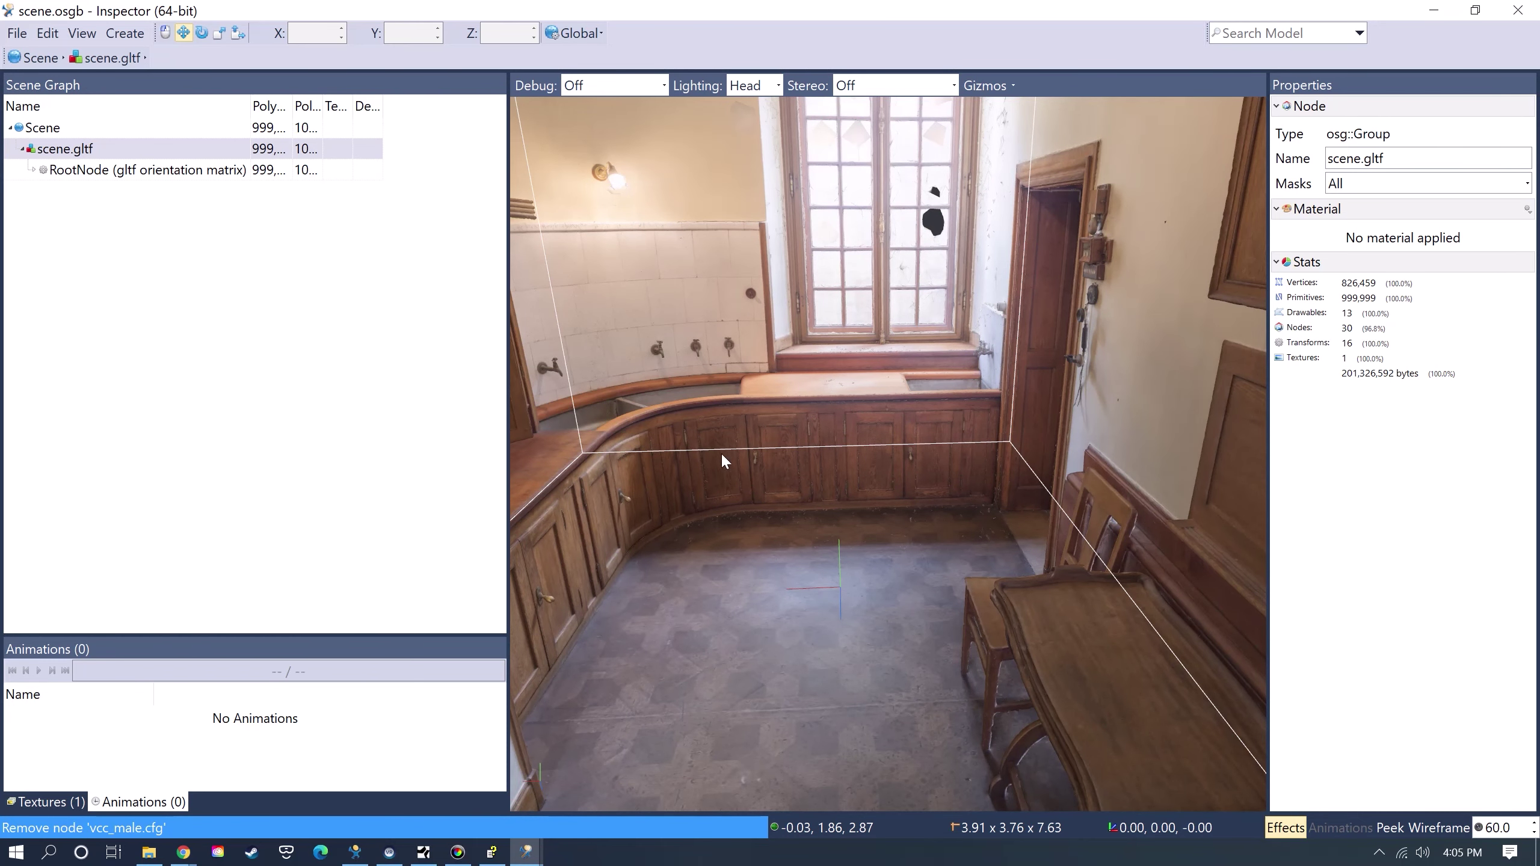
pyautogui.moveTo(721, 453)
pyautogui.mouseDown()
pyautogui.moveTo(769, 501)
pyautogui.moveTo(737, 503)
pyautogui.moveTo(813, 407)
pyautogui.moveTo(806, 472)
pyautogui.moveTo(725, 440)
pyautogui.mouseUp()
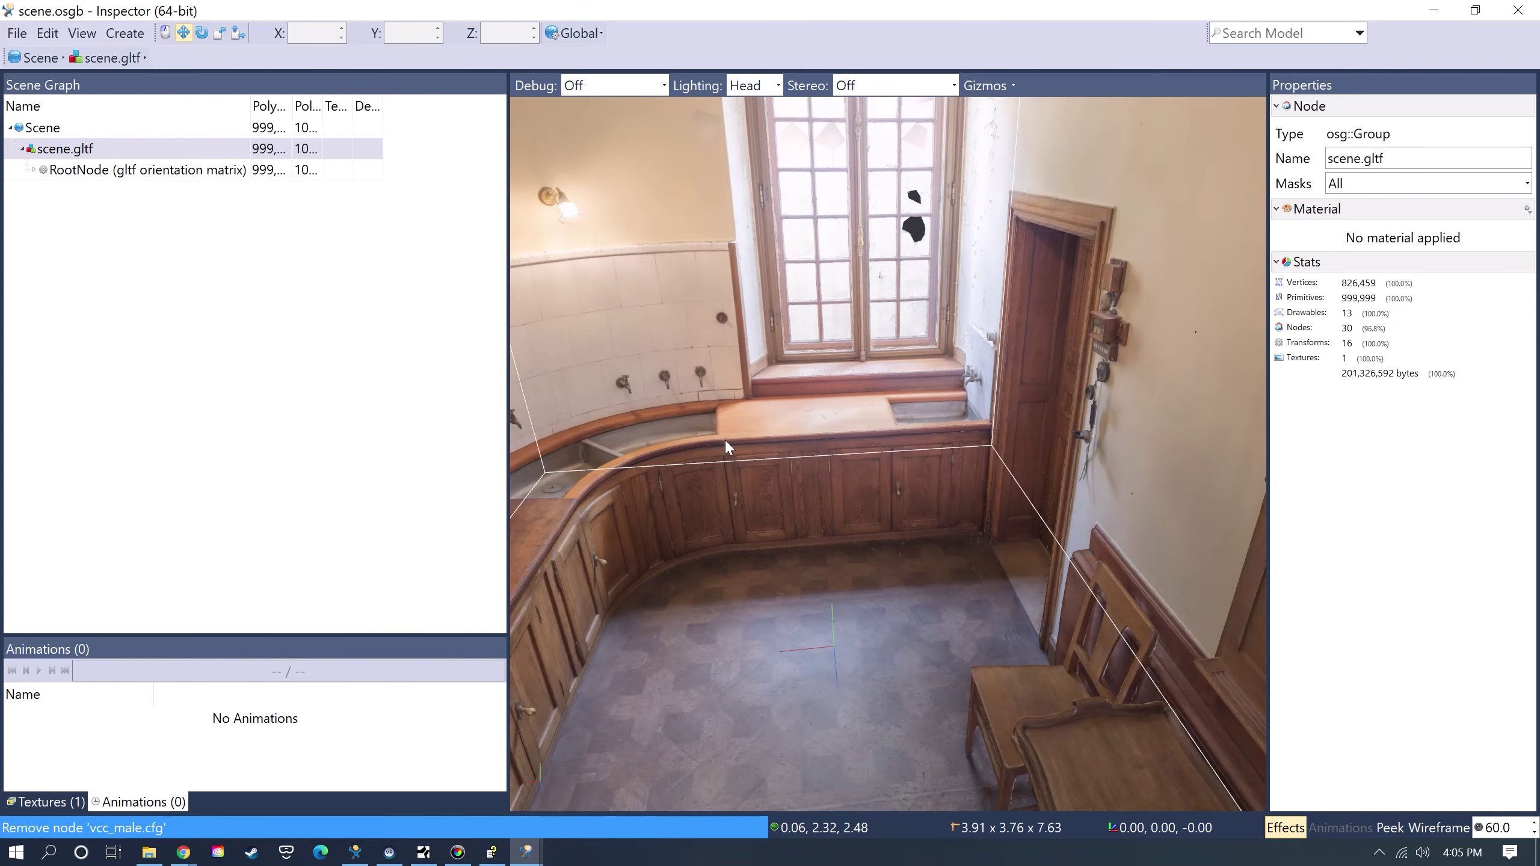
# Add a spot light raised to the window, set its intensity to 1.0672, and enable shadows.
pyautogui.click(126, 34)
pyautogui.moveTo(189, 338)
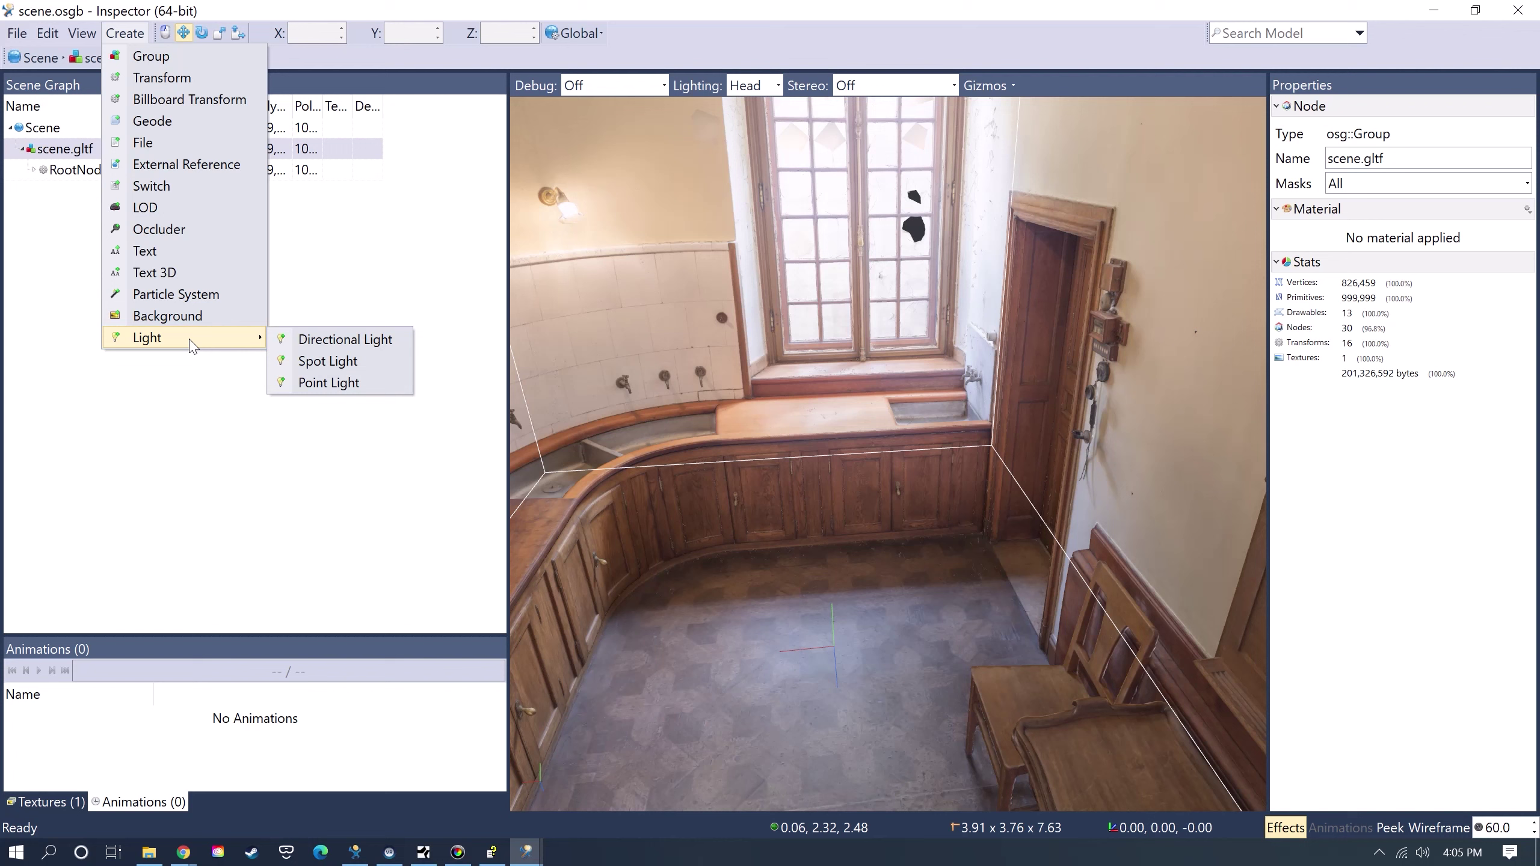
pyautogui.click(328, 360)
pyautogui.scroll(2, 718, 506)
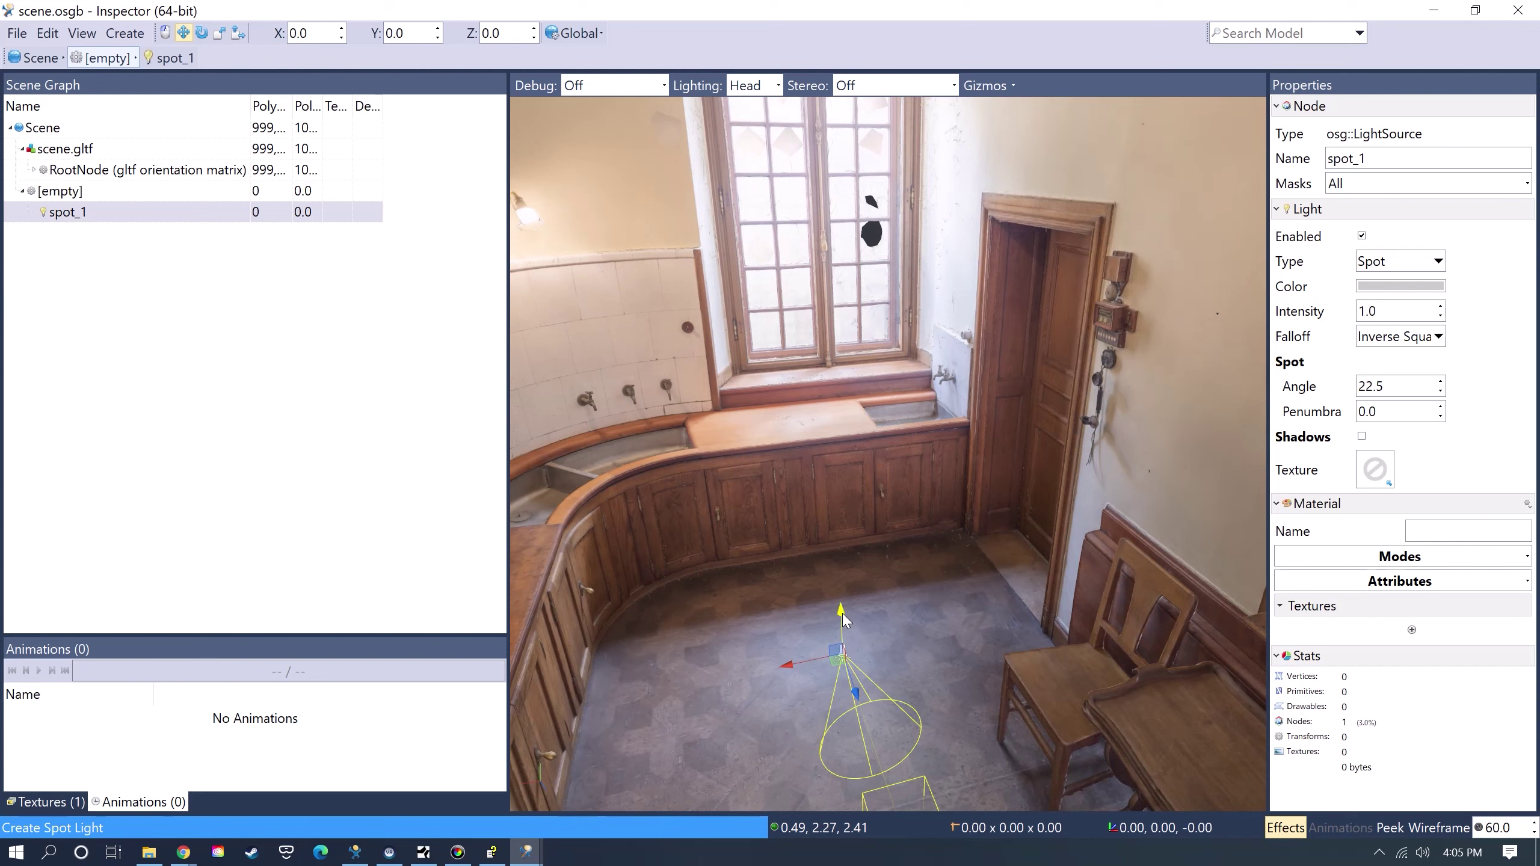
pyautogui.moveTo(844, 619); pyautogui.dragTo(829, 279)
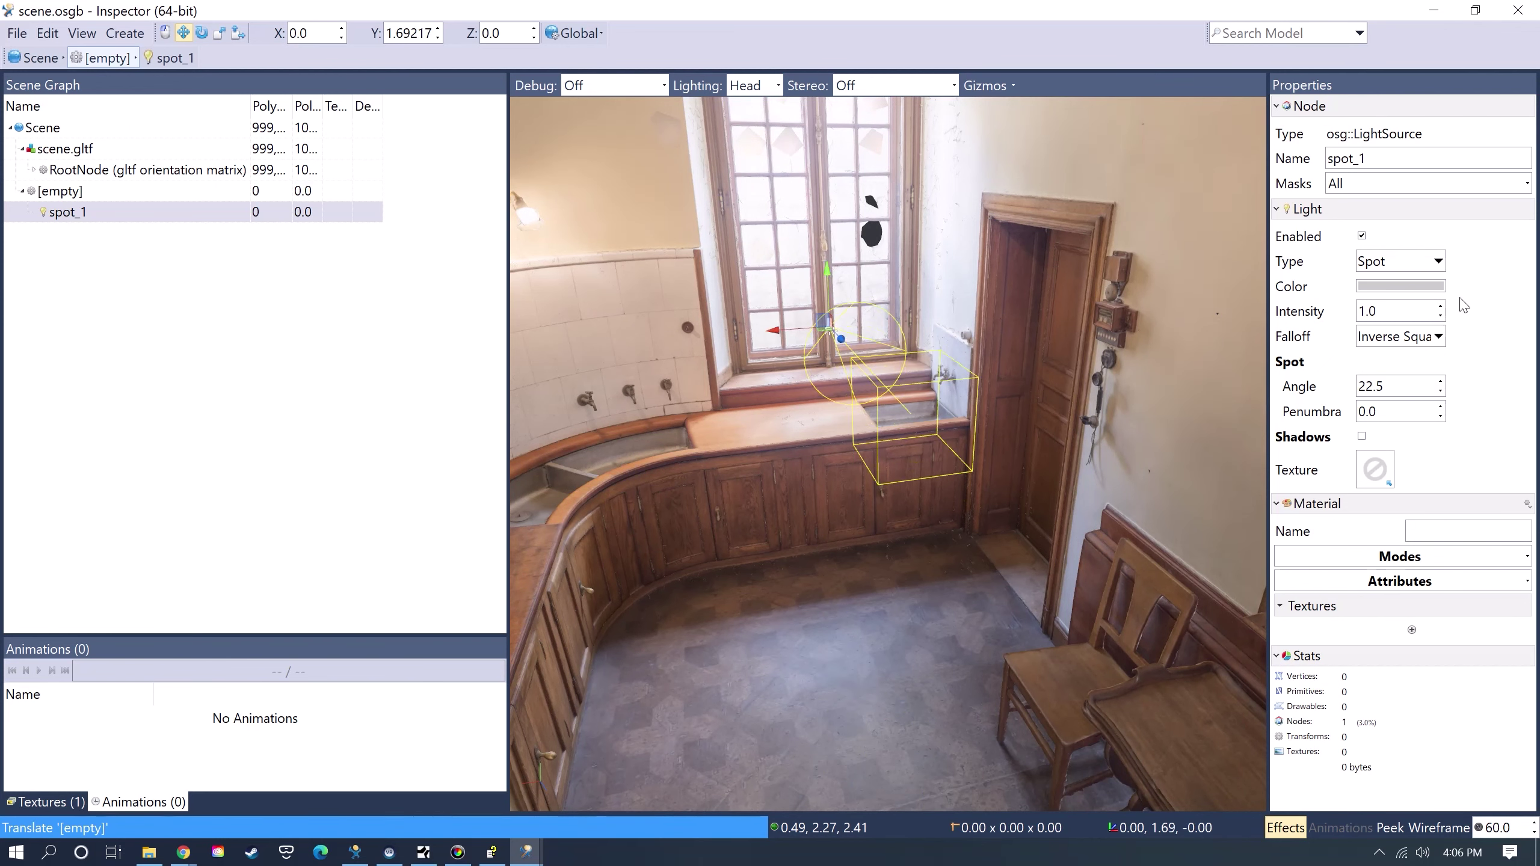
pyautogui.moveTo(1442, 312)
pyautogui.mouseDown()
pyautogui.moveTo(1442, 258)
pyautogui.moveTo(1438, 297)
pyautogui.mouseUp()
pyautogui.click(1361, 435)
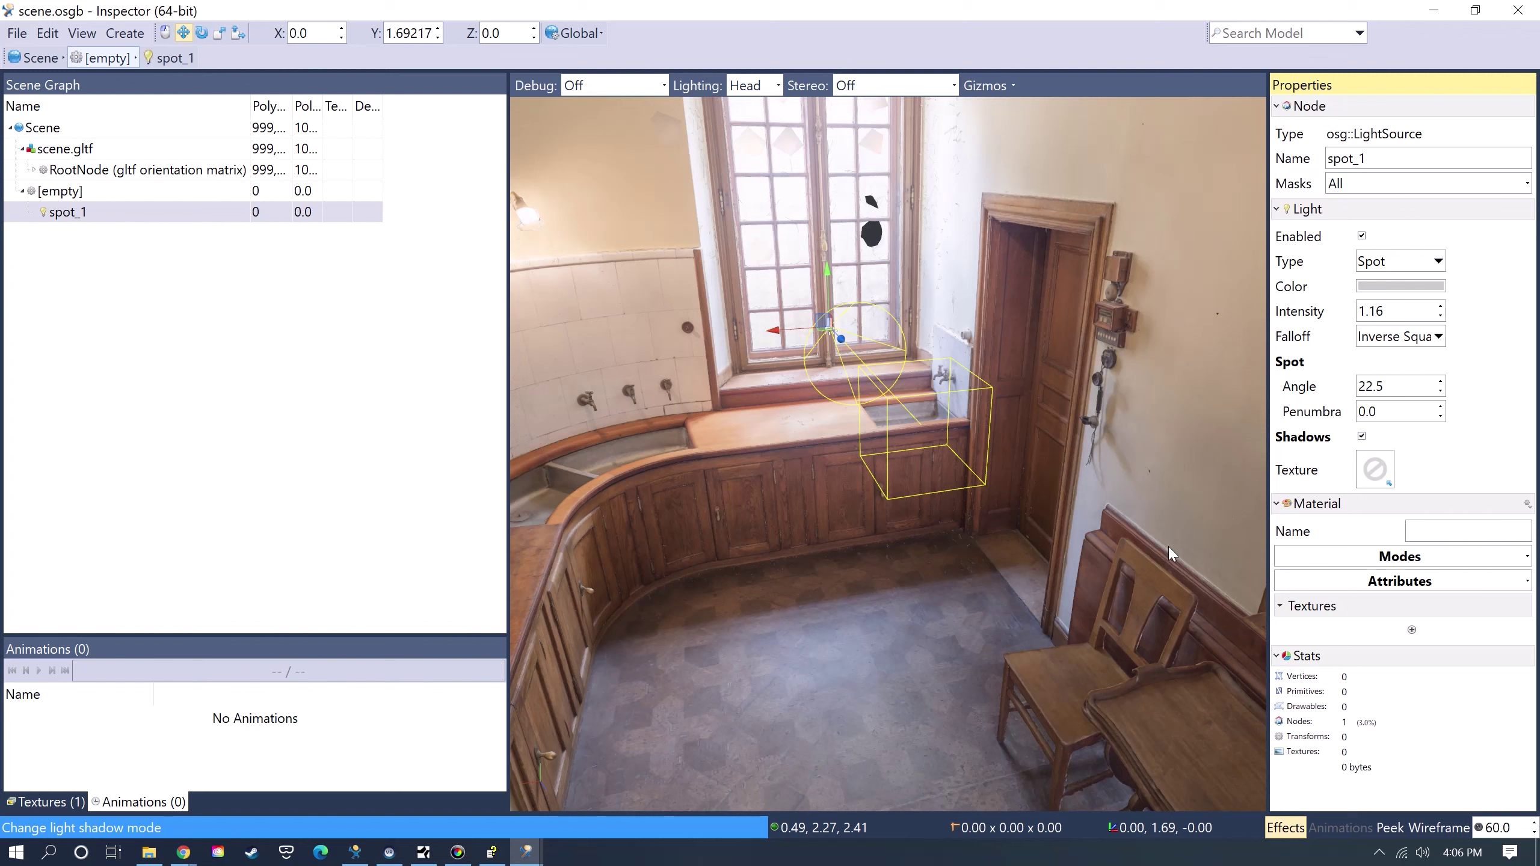
# Angle and reposition the spot light, and set the red point light's intensity to 0.39.
pyautogui.click(201, 32)
pyautogui.moveTo(764, 425)
pyautogui.mouseDown()
pyautogui.moveTo(728, 420)
pyautogui.moveTo(762, 426)
pyautogui.mouseUp()
pyautogui.moveTo(830, 342); pyautogui.dragTo(850, 411)
pyautogui.scroll(-3, 772, 384)
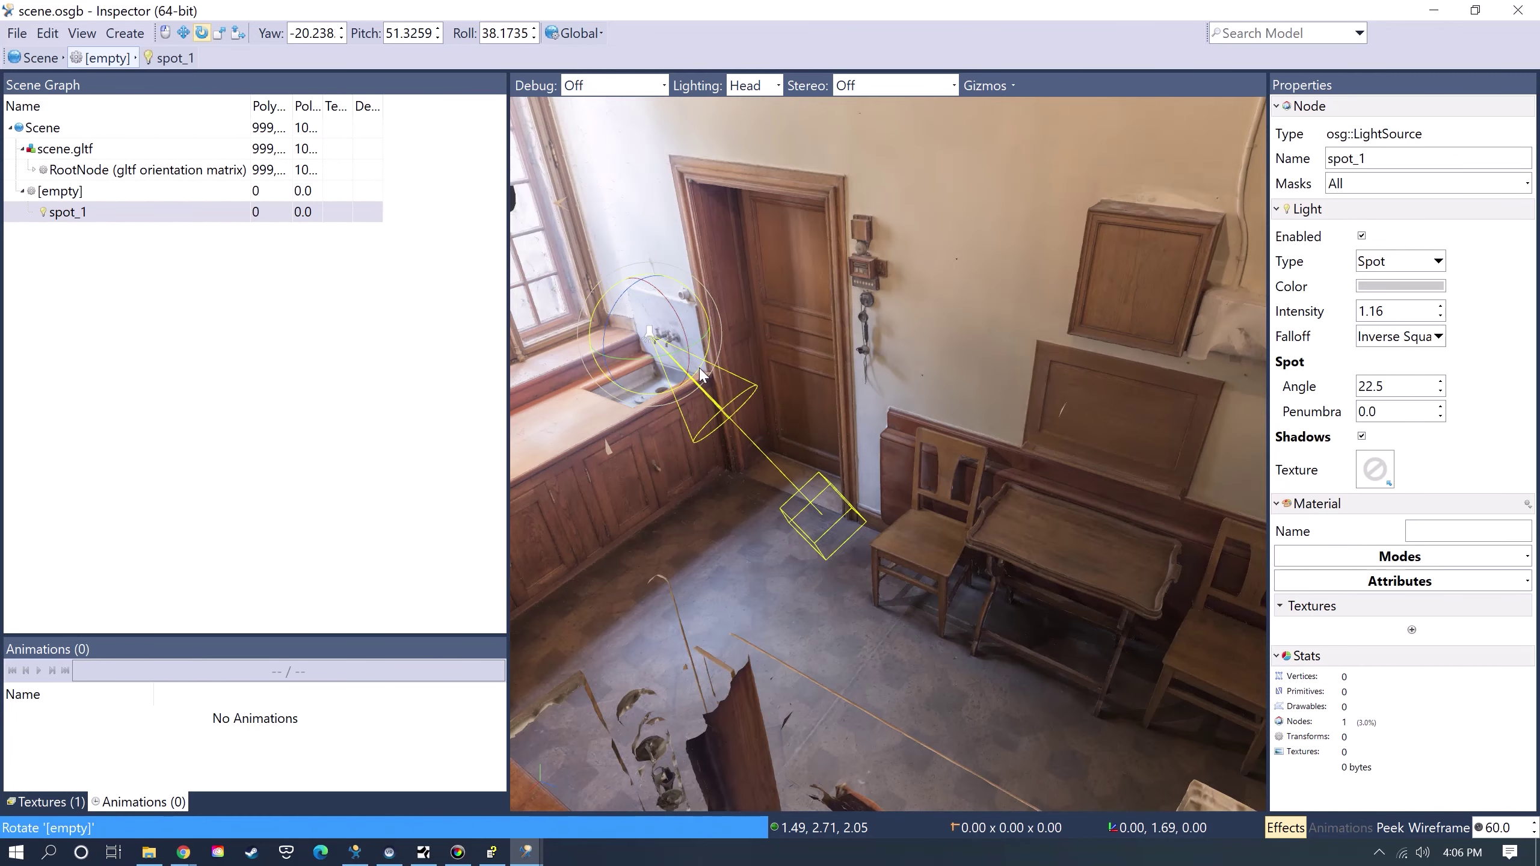
pyautogui.moveTo(697, 376); pyautogui.dragTo(692, 359)
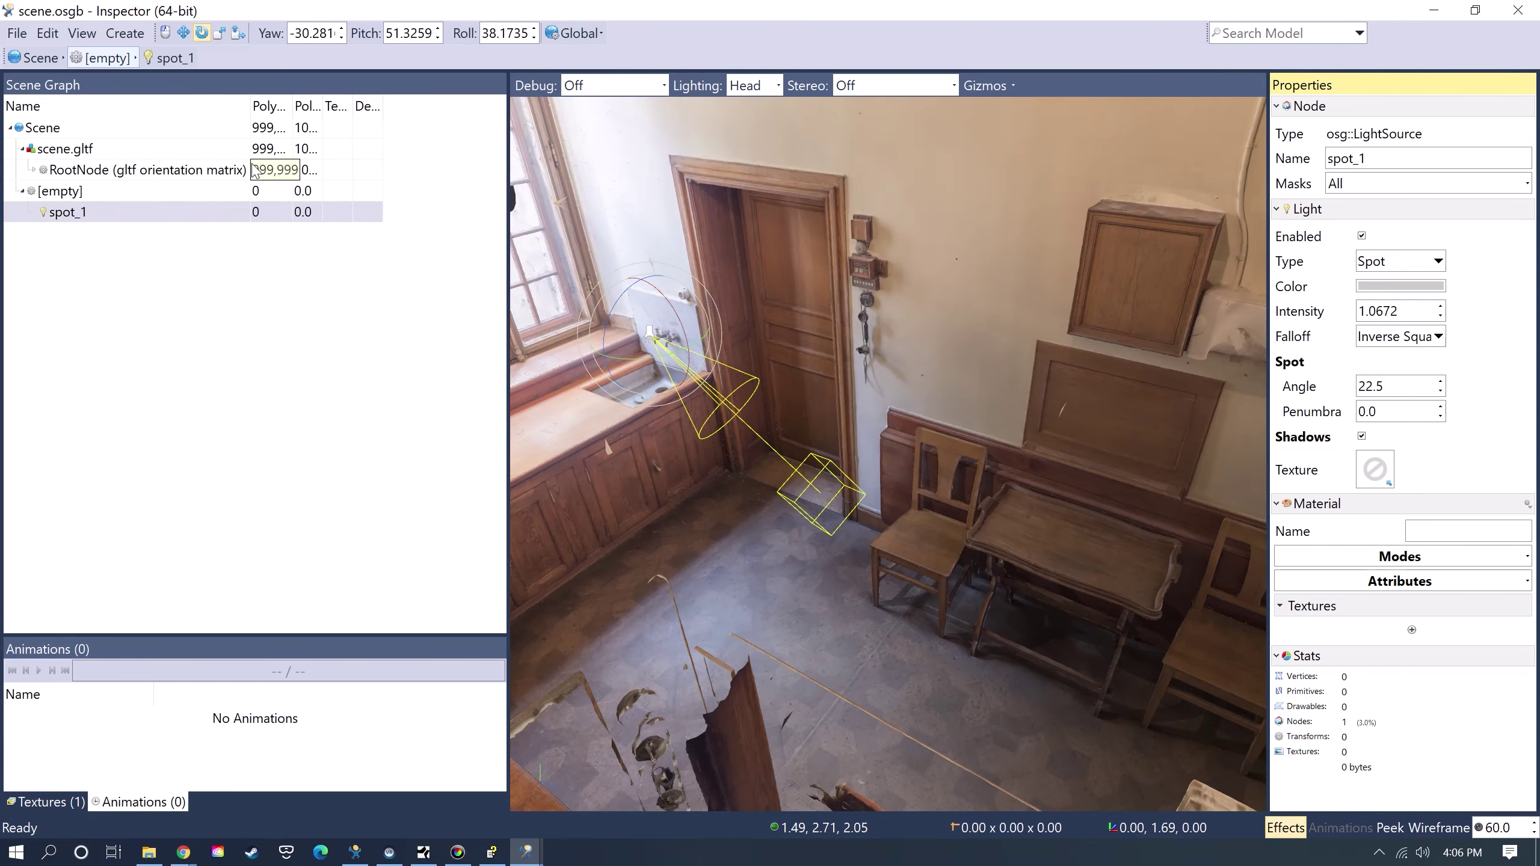
pyautogui.click(182, 33)
pyautogui.moveTo(702, 346); pyautogui.dragTo(639, 263)
pyautogui.moveTo(592, 335); pyautogui.dragTo(746, 291)
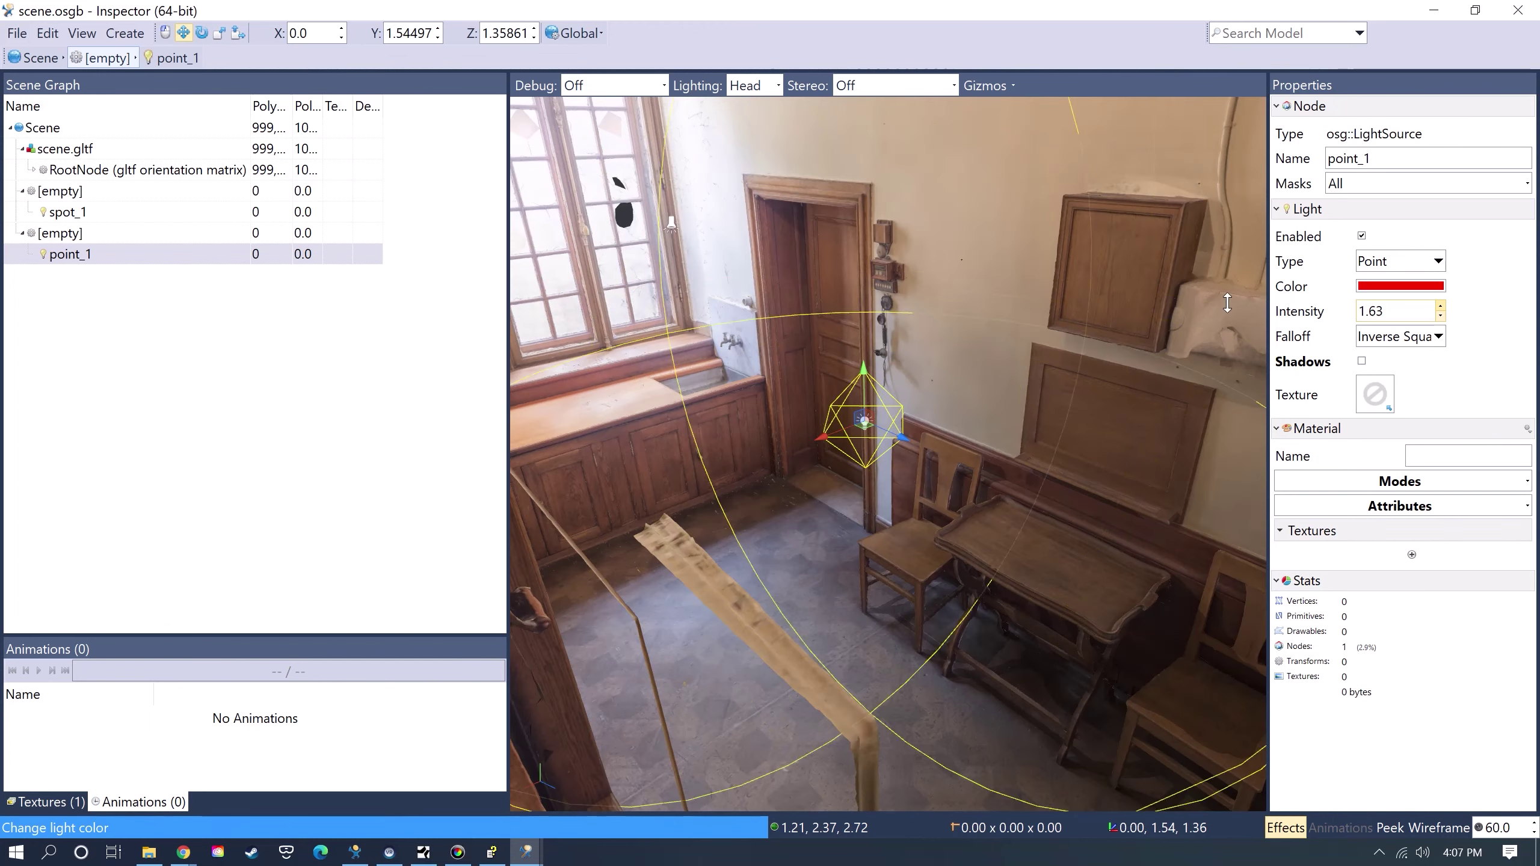
pyautogui.moveTo(1227, 303); pyautogui.dragTo(1246, 381)
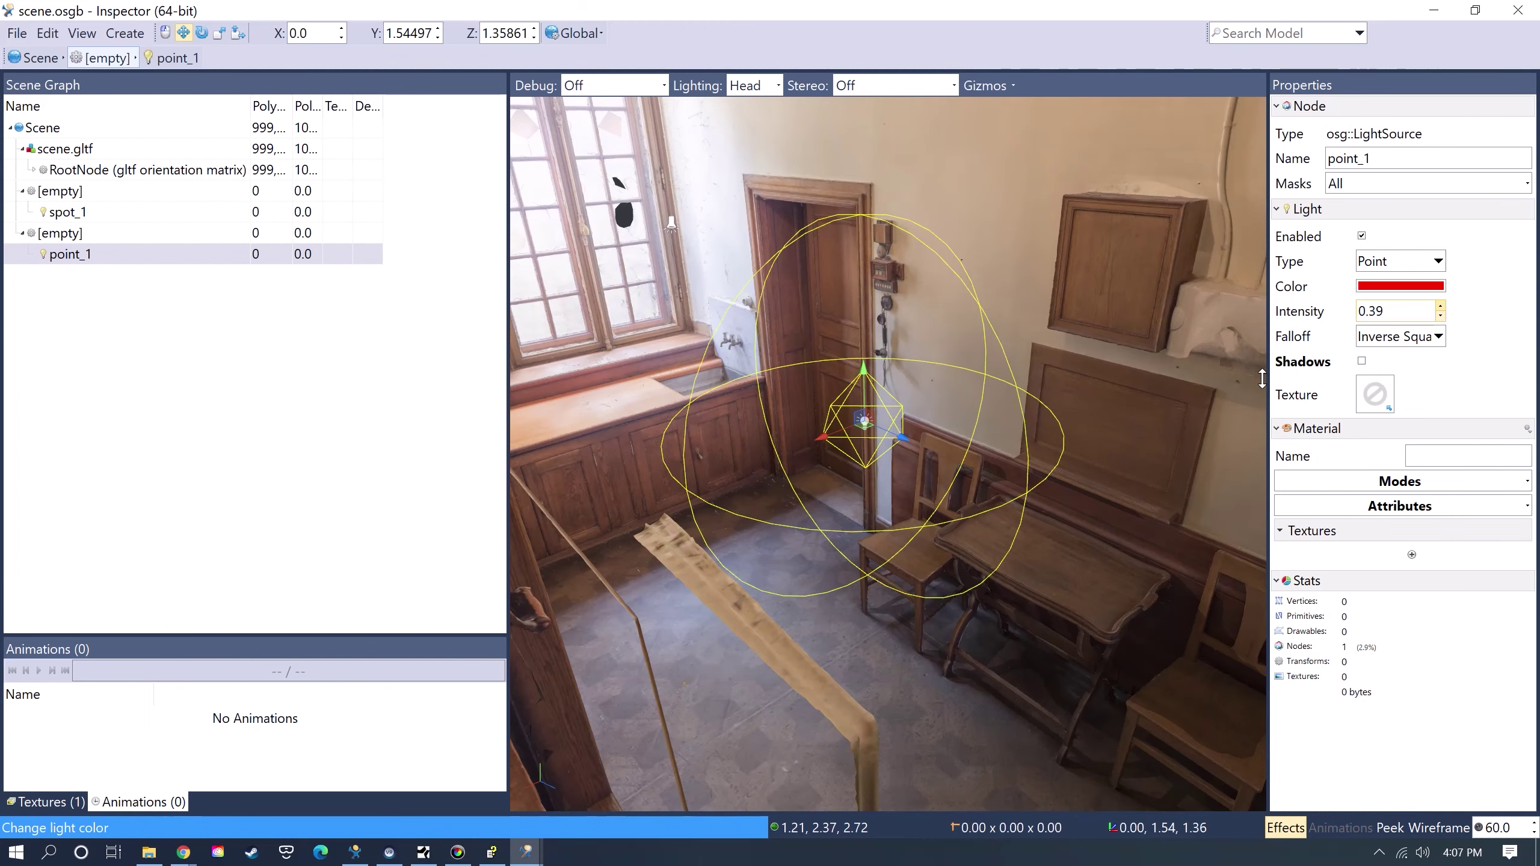
# Turn on Lighting for the room geometry's material, toggling it off and on to compare.
pyautogui.click(968, 662)
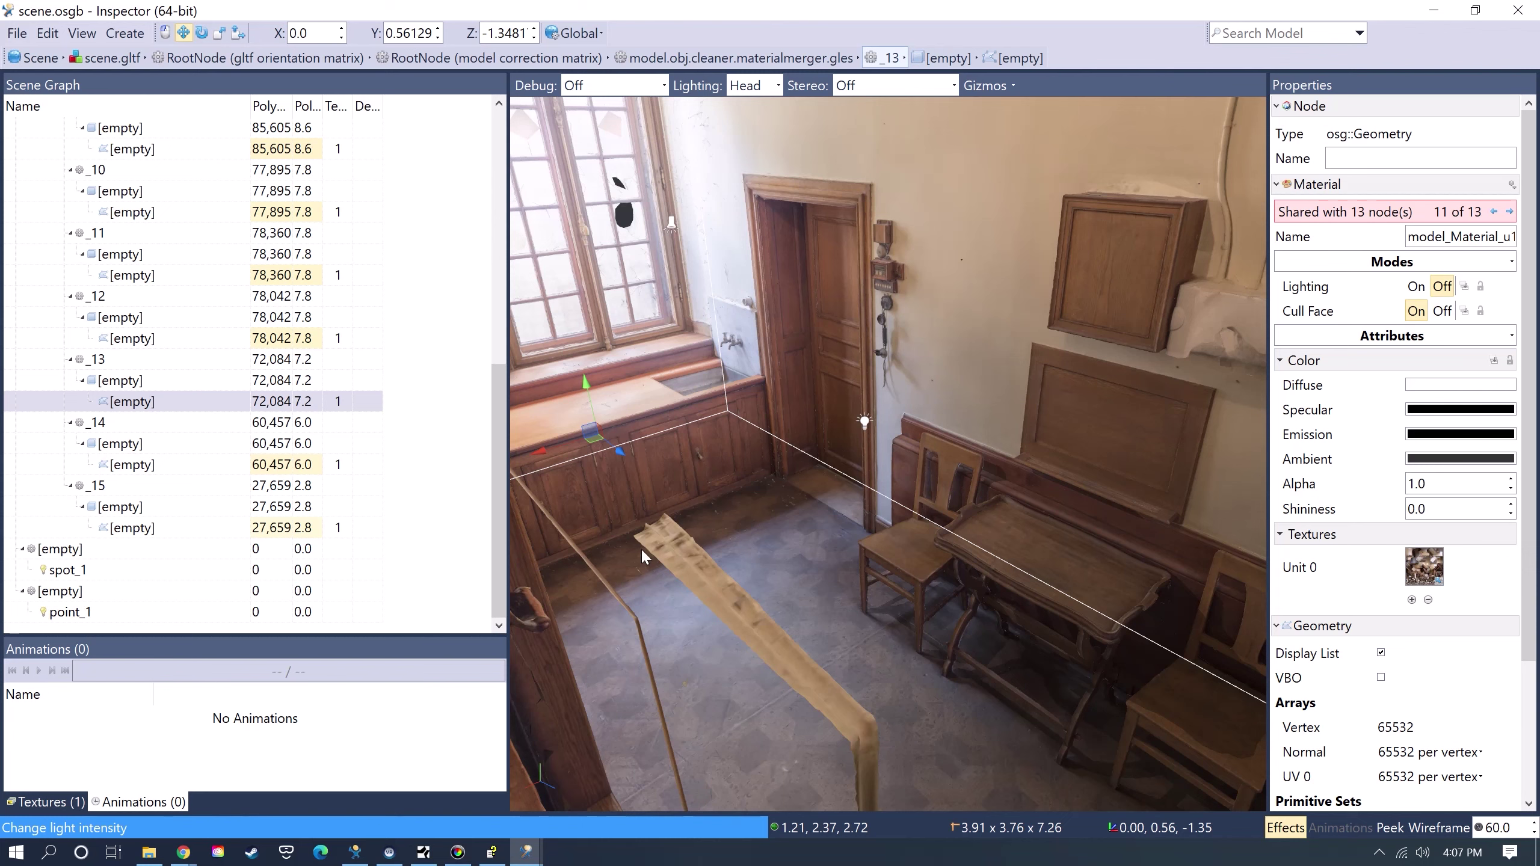
pyautogui.moveTo(503, 398); pyautogui.dragTo(500, 100)
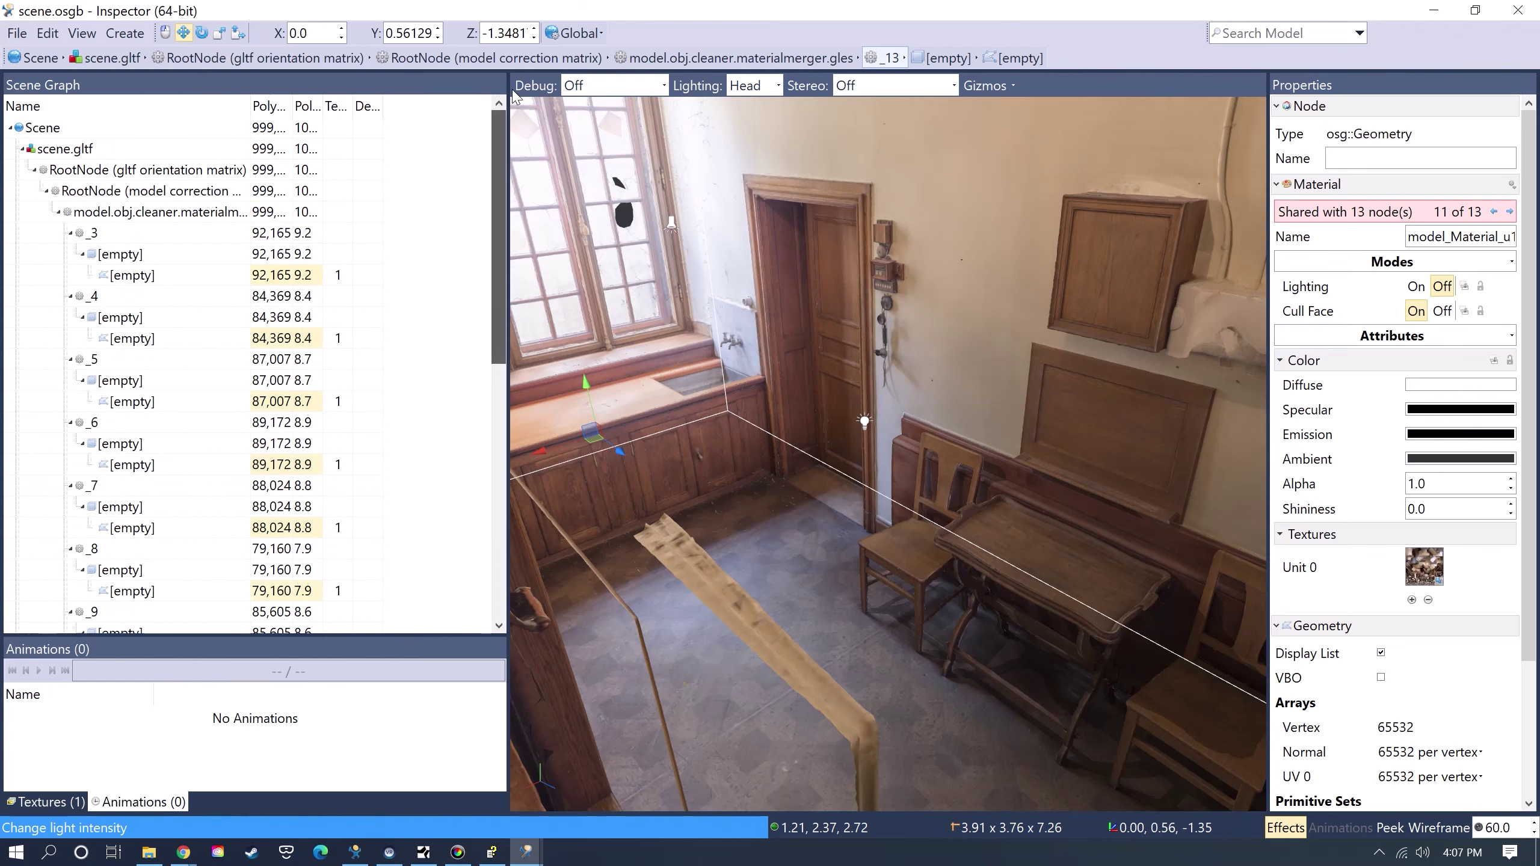
pyautogui.click(128, 275)
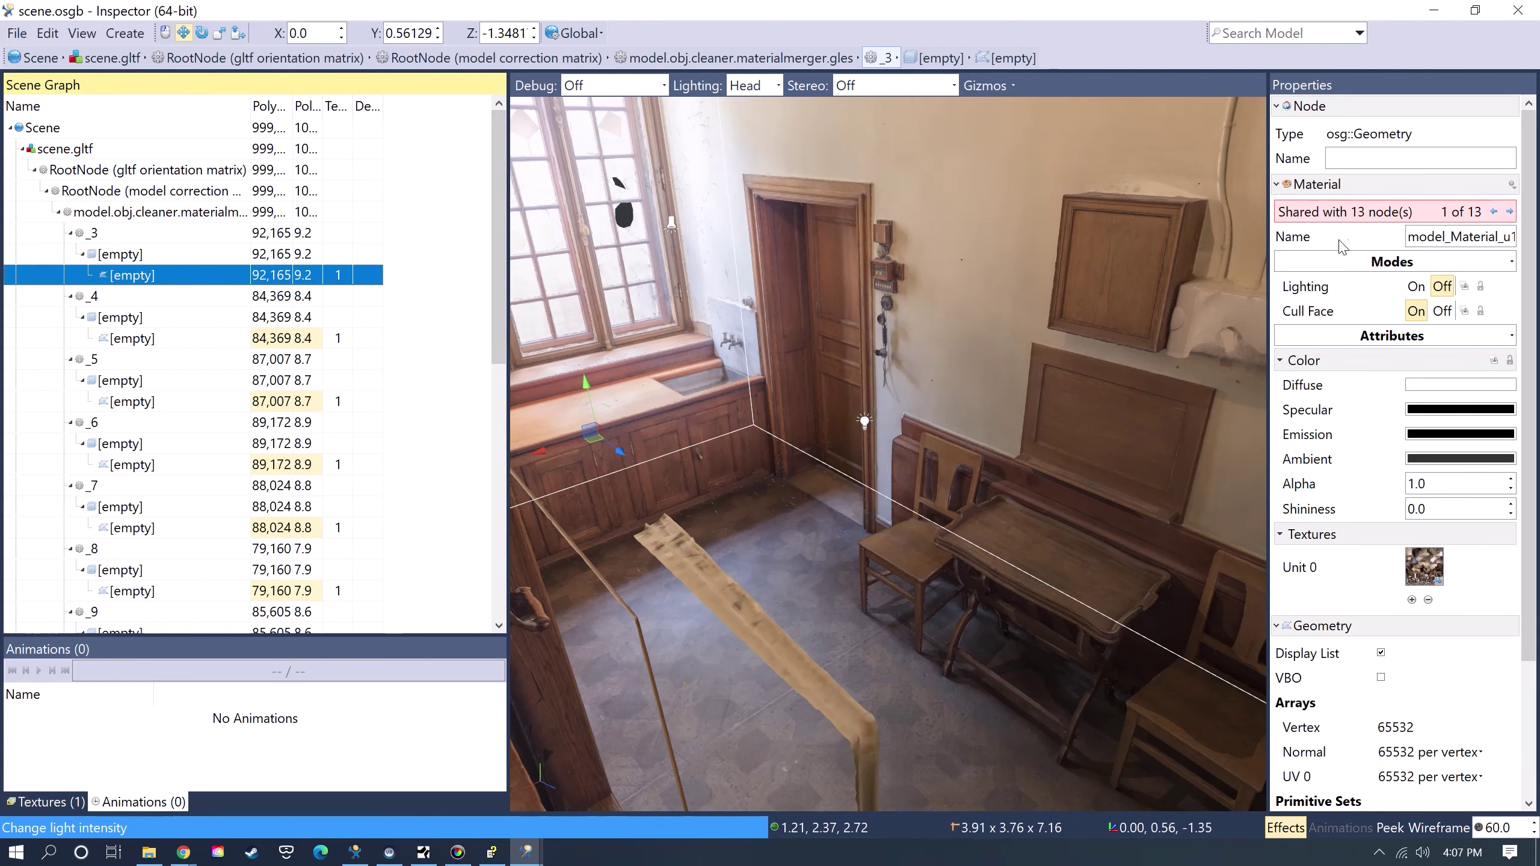
pyautogui.click(1414, 286)
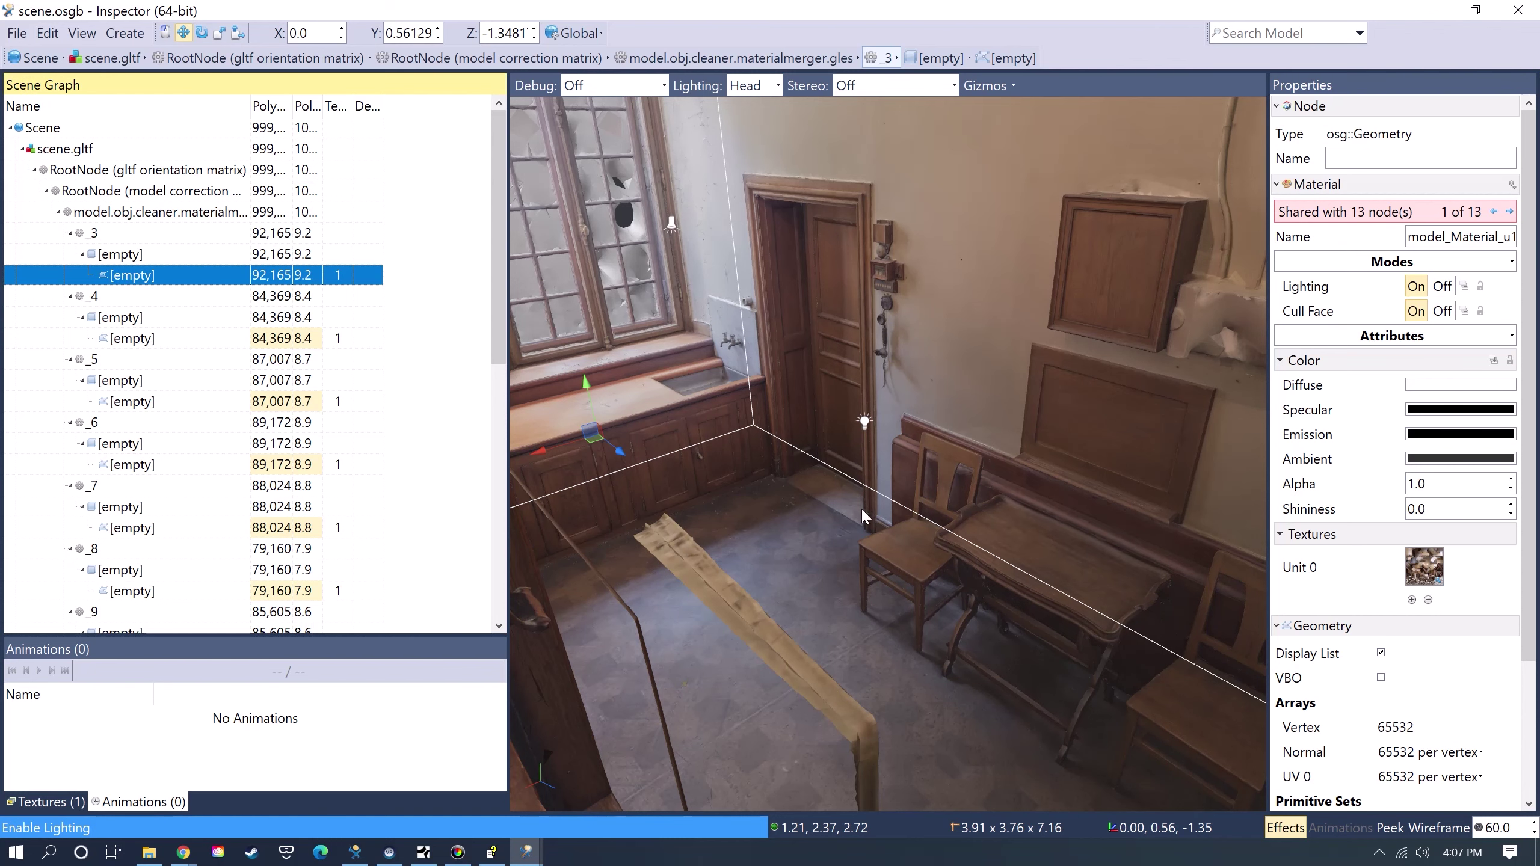
pyautogui.click(1442, 289)
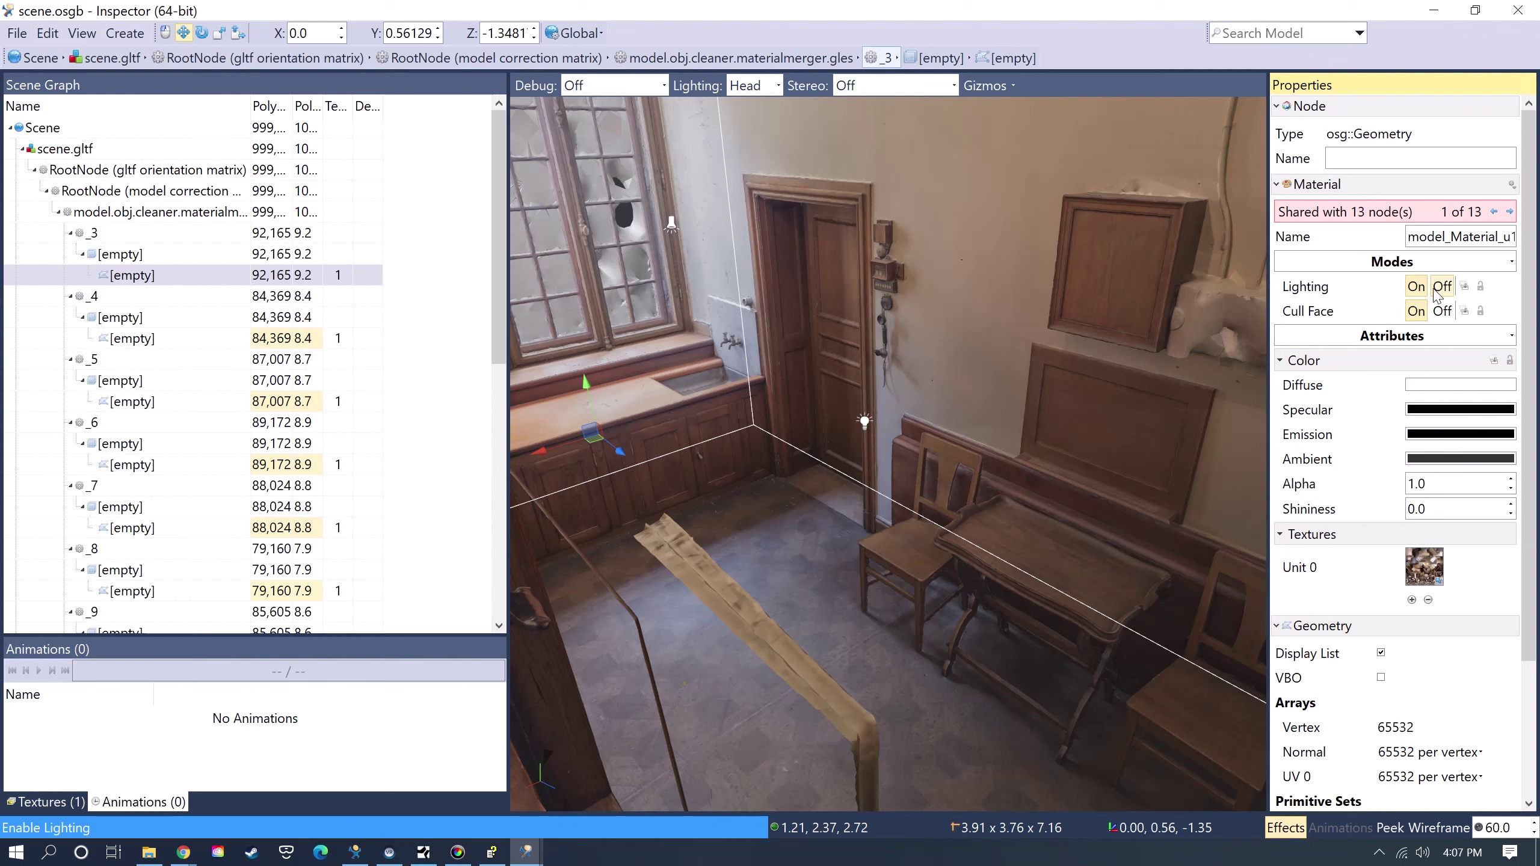
pyautogui.click(1416, 290)
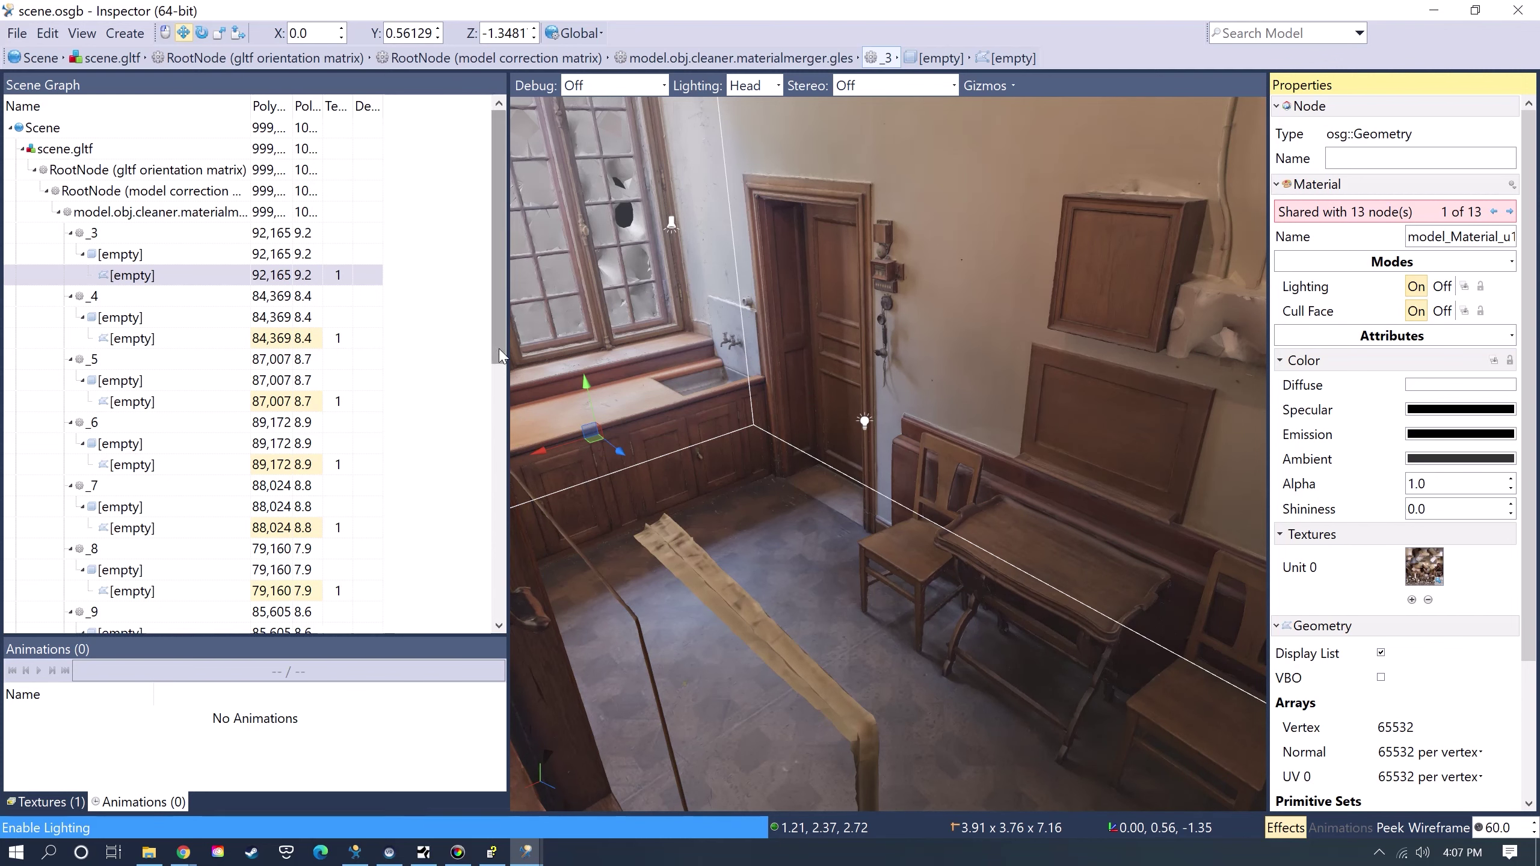
# Reselect the point_1 light, then bring up the scene-wide lighting settings.
pyautogui.moveTo(498, 243); pyautogui.dragTo(498, 494)
pyautogui.click(206, 612)
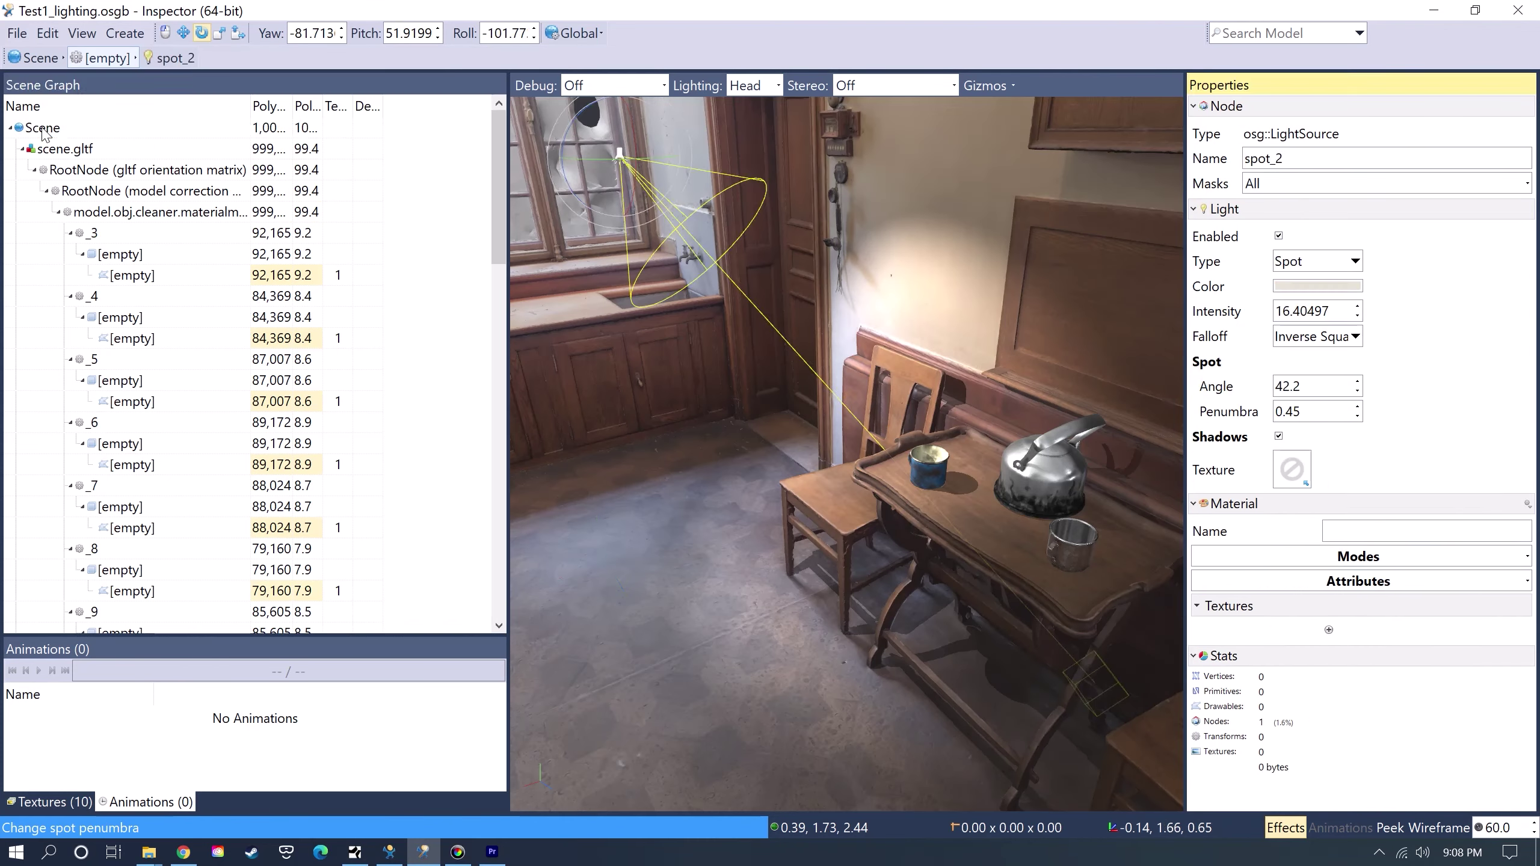
pyautogui.click(43, 128)
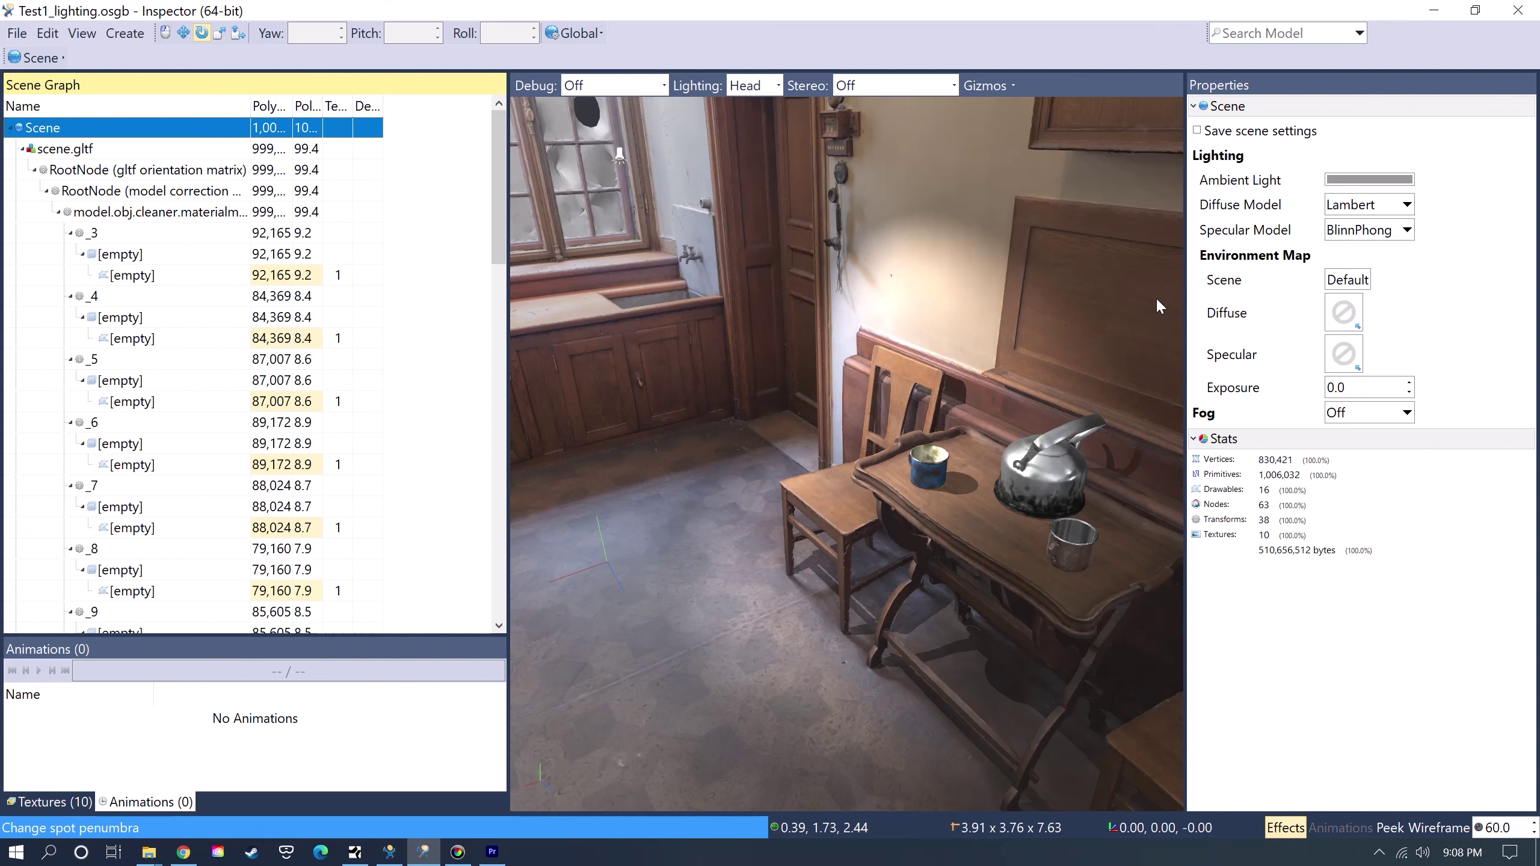
# Lower the scene exposure to about -5.73 to darken the room.
pyautogui.moveTo(1408, 388); pyautogui.dragTo(1387, 599)
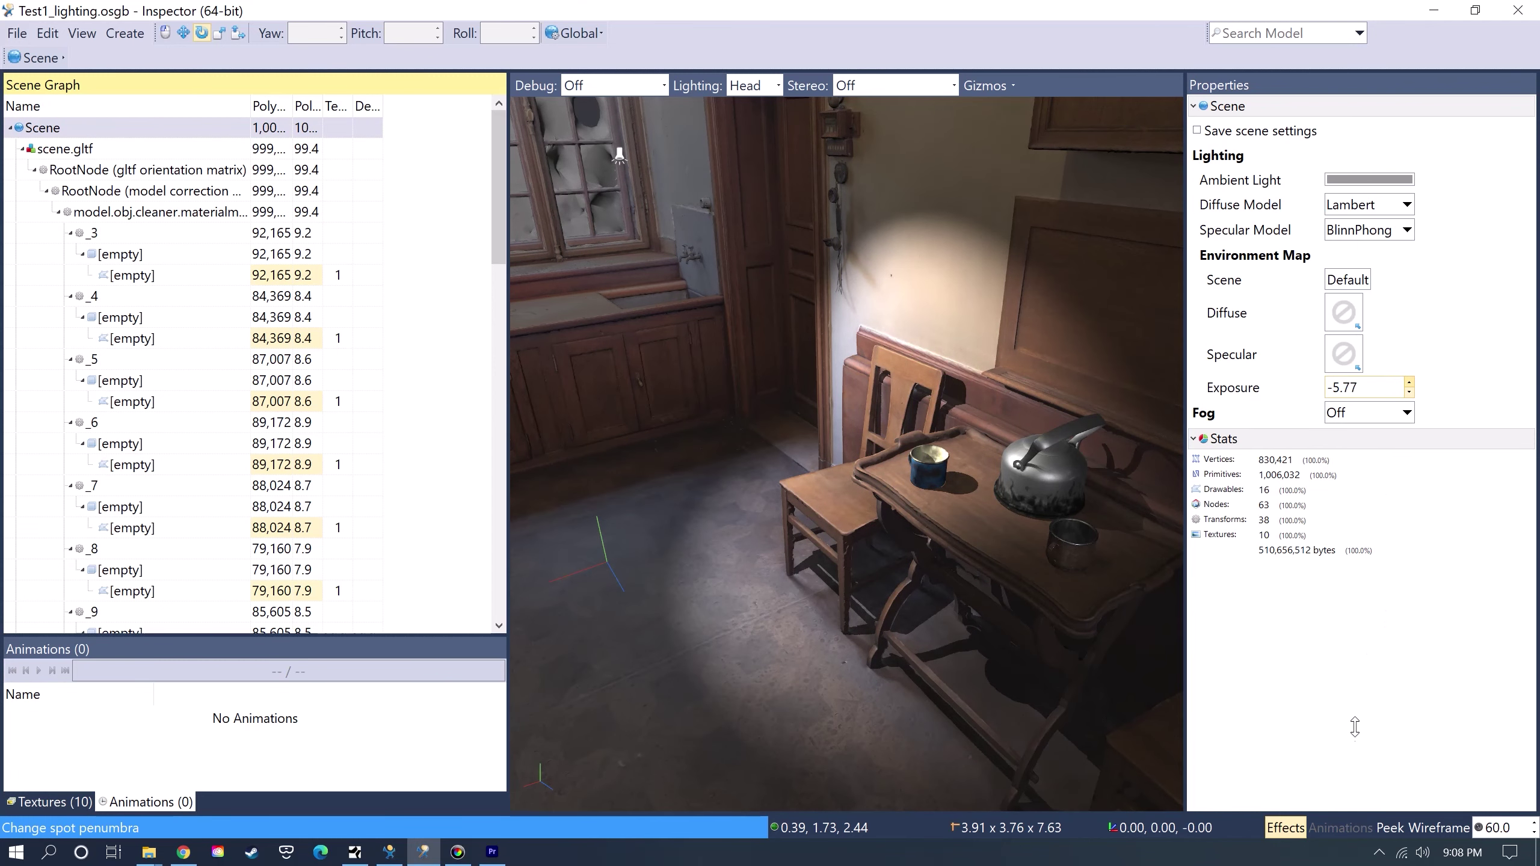
pyautogui.moveTo(1355, 730); pyautogui.dragTo(1355, 723)
pyautogui.scroll(-15, 238, 563)
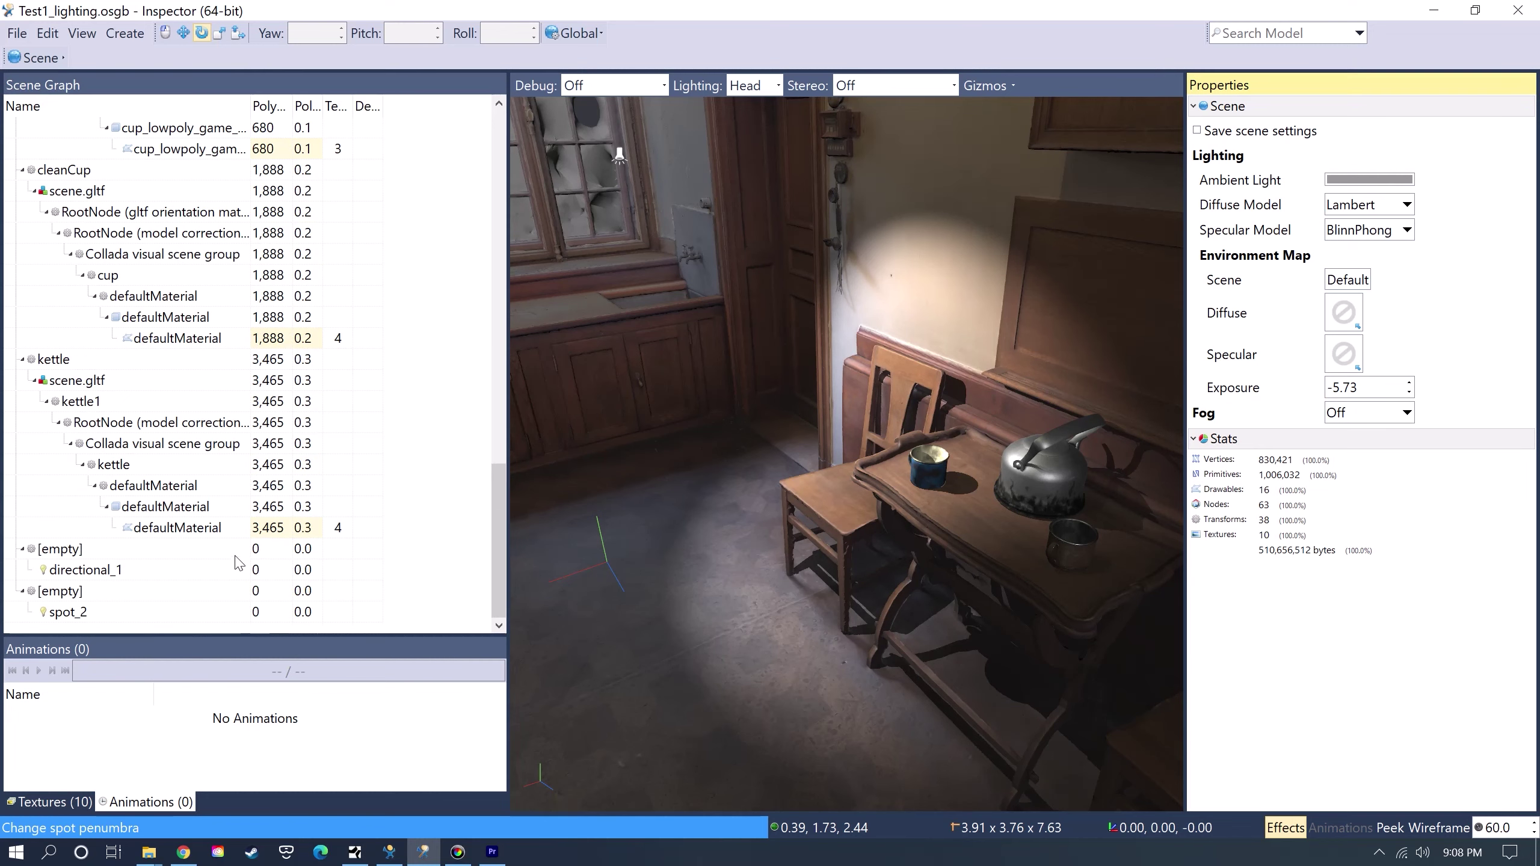
# Select spot_2 and rotate its gizmo to re-aim the spotlight cone.
pyautogui.click(61, 612)
pyautogui.click(602, 158)
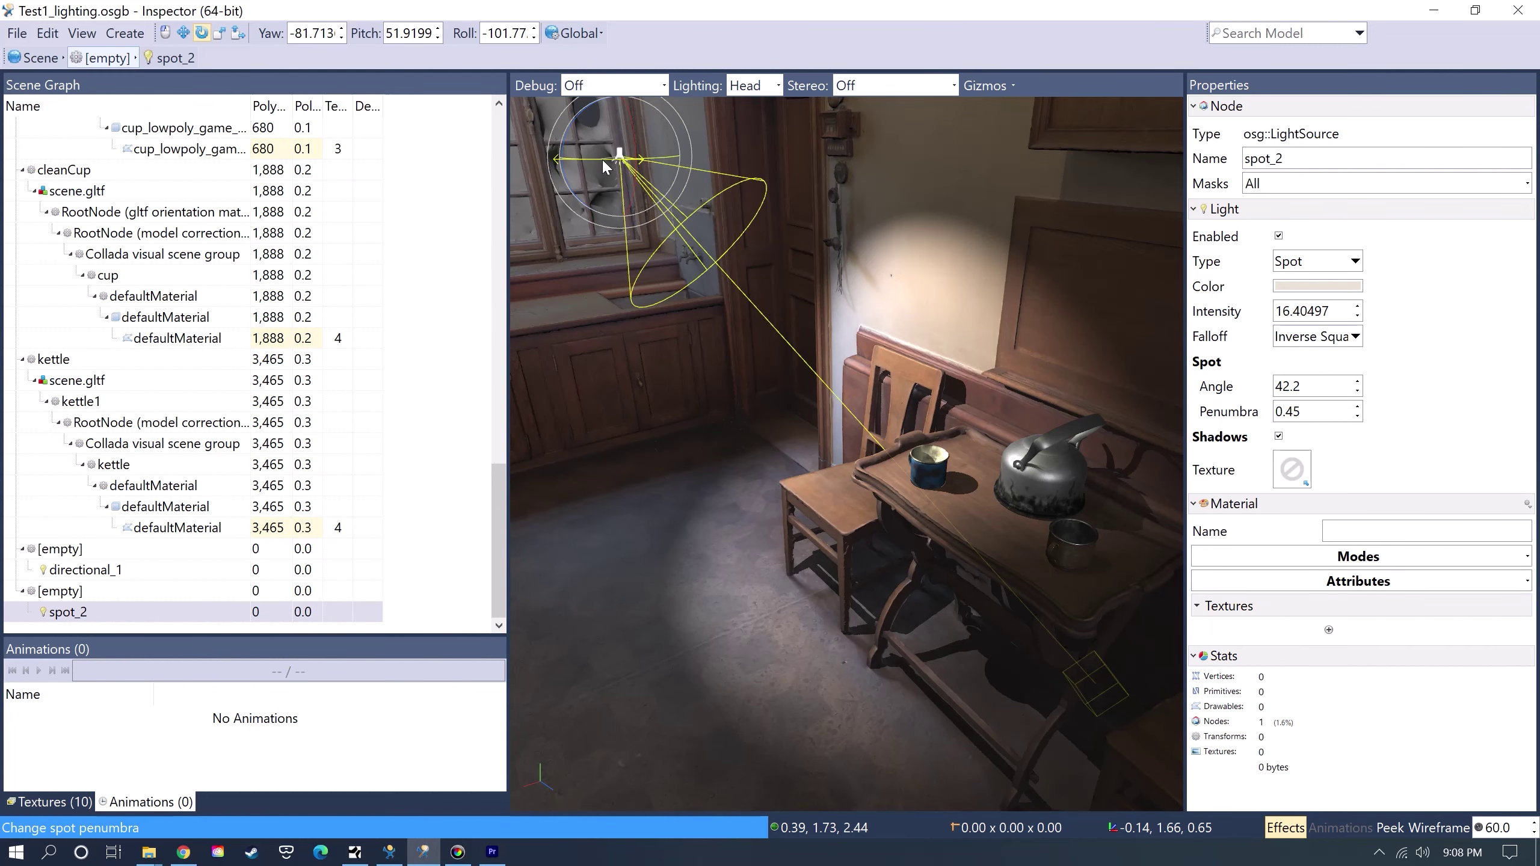
pyautogui.moveTo(656, 159); pyautogui.dragTo(599, 162)
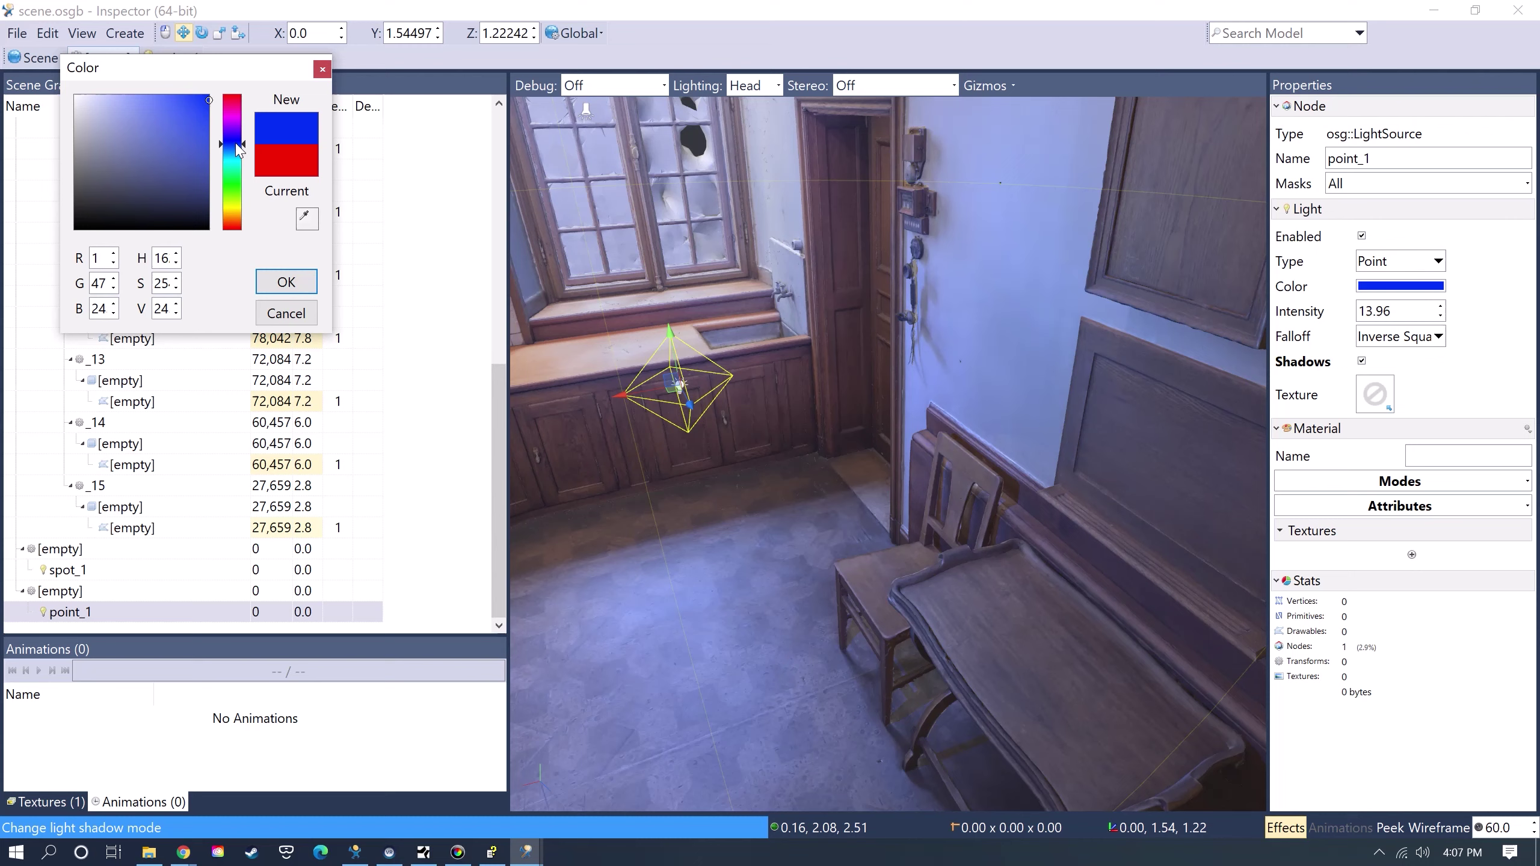
# Set the point_1 light colour to blue, then disable the light.
pyautogui.moveTo(240, 137)
pyautogui.mouseDown()
pyautogui.moveTo(239, 166)
pyautogui.moveTo(239, 135)
pyautogui.moveTo(238, 154)
pyautogui.mouseUp()
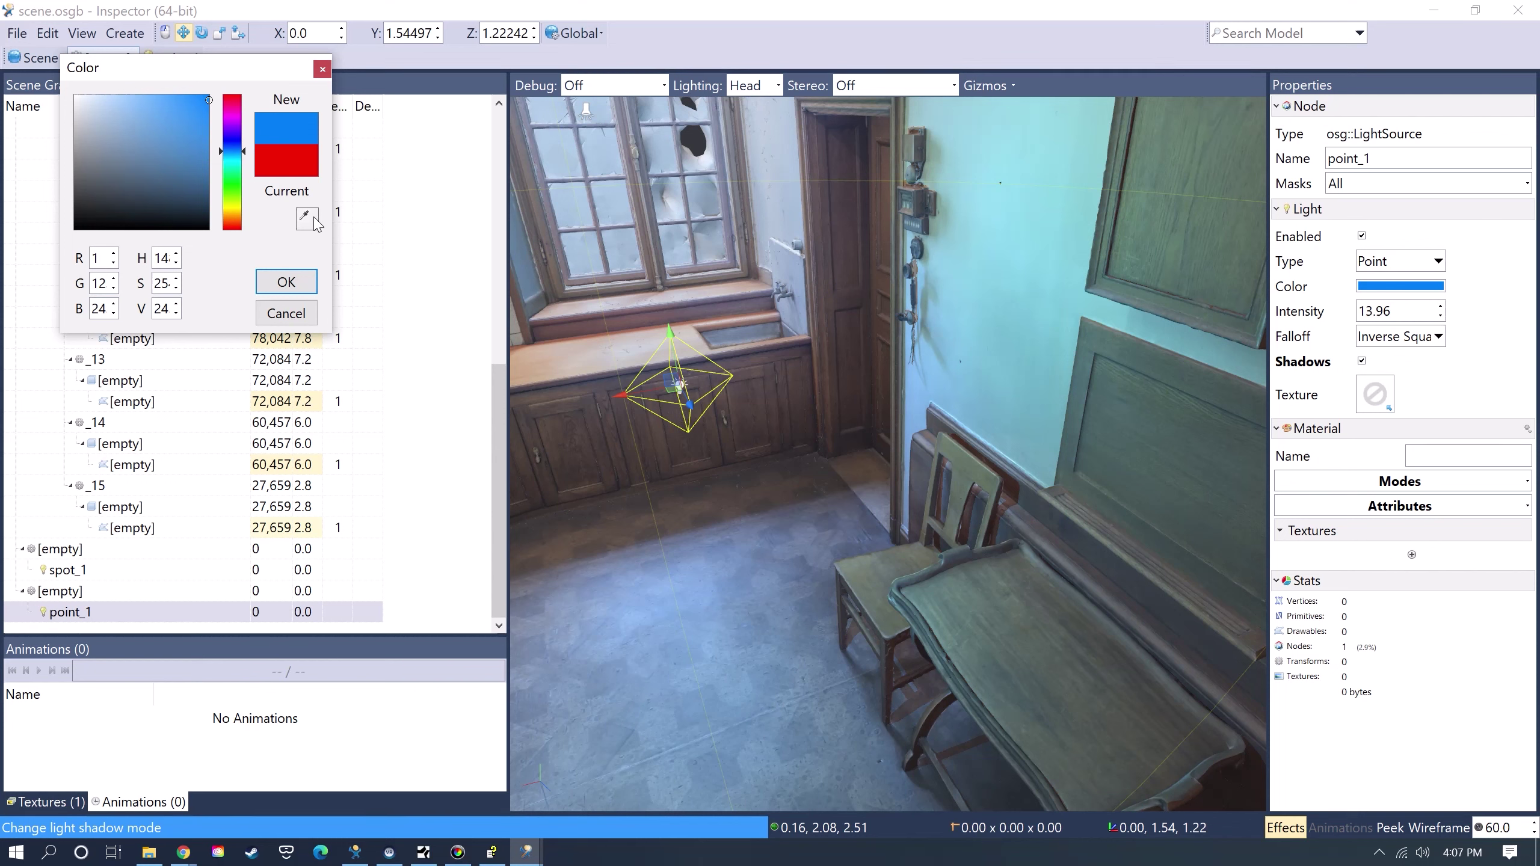
pyautogui.click(286, 282)
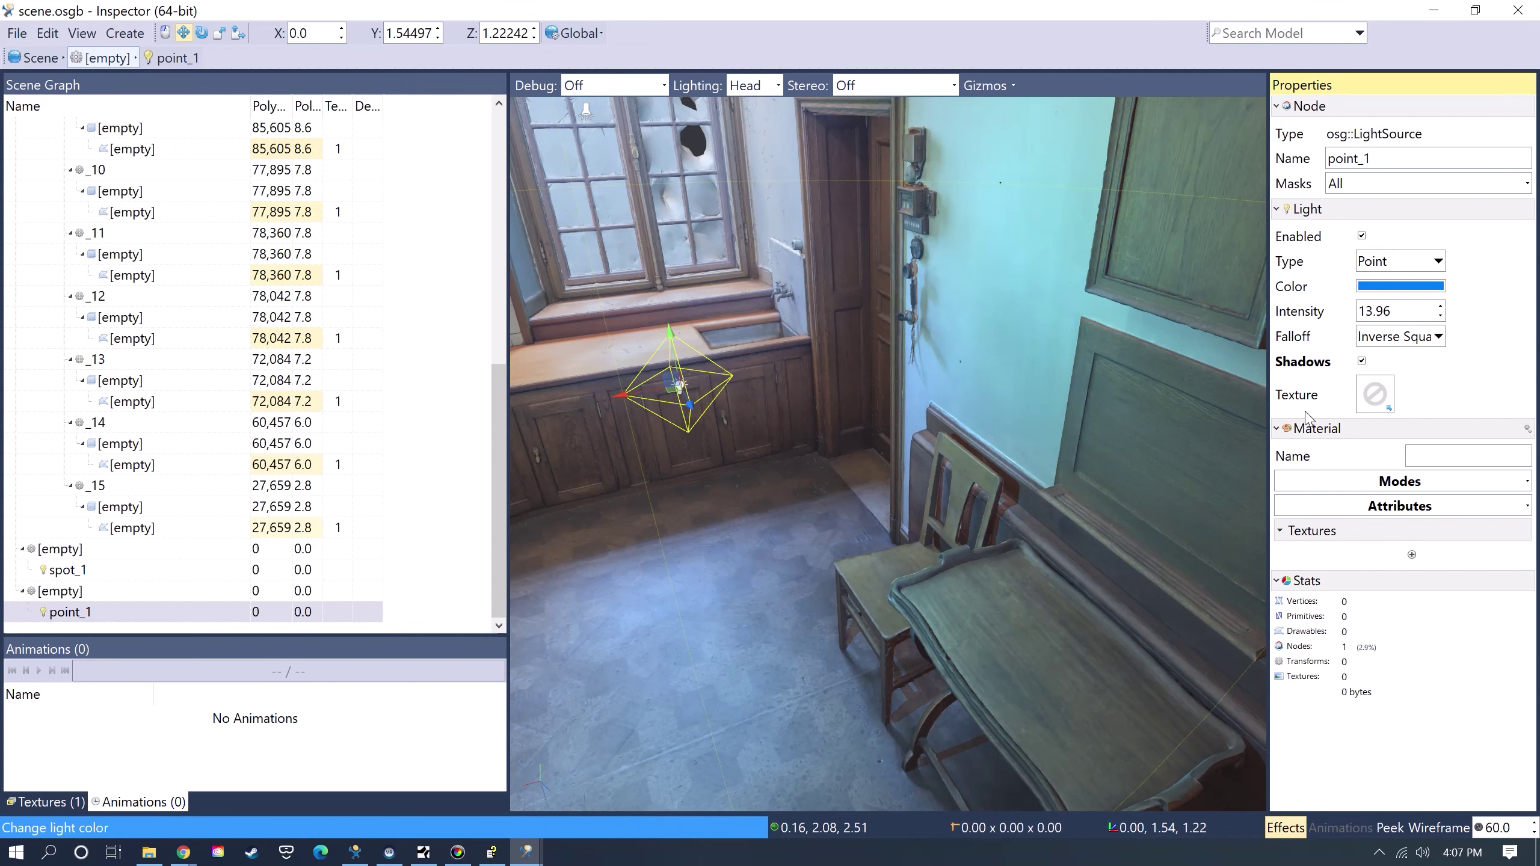
pyautogui.click(1361, 235)
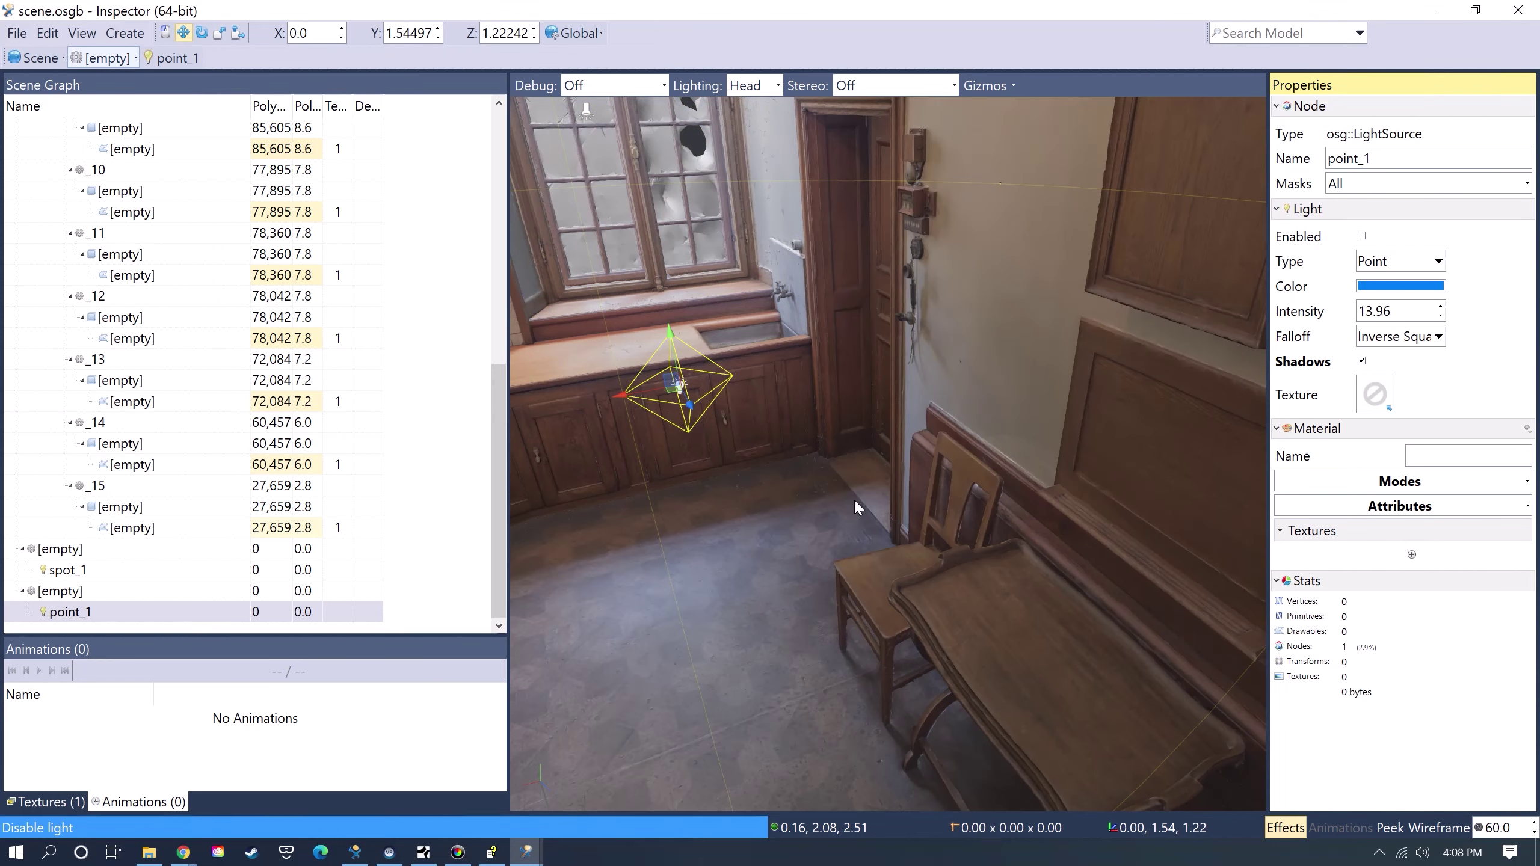
# Delete the [empty] parent node holding point_1 from the scene.
pyautogui.rightClick(73, 590)
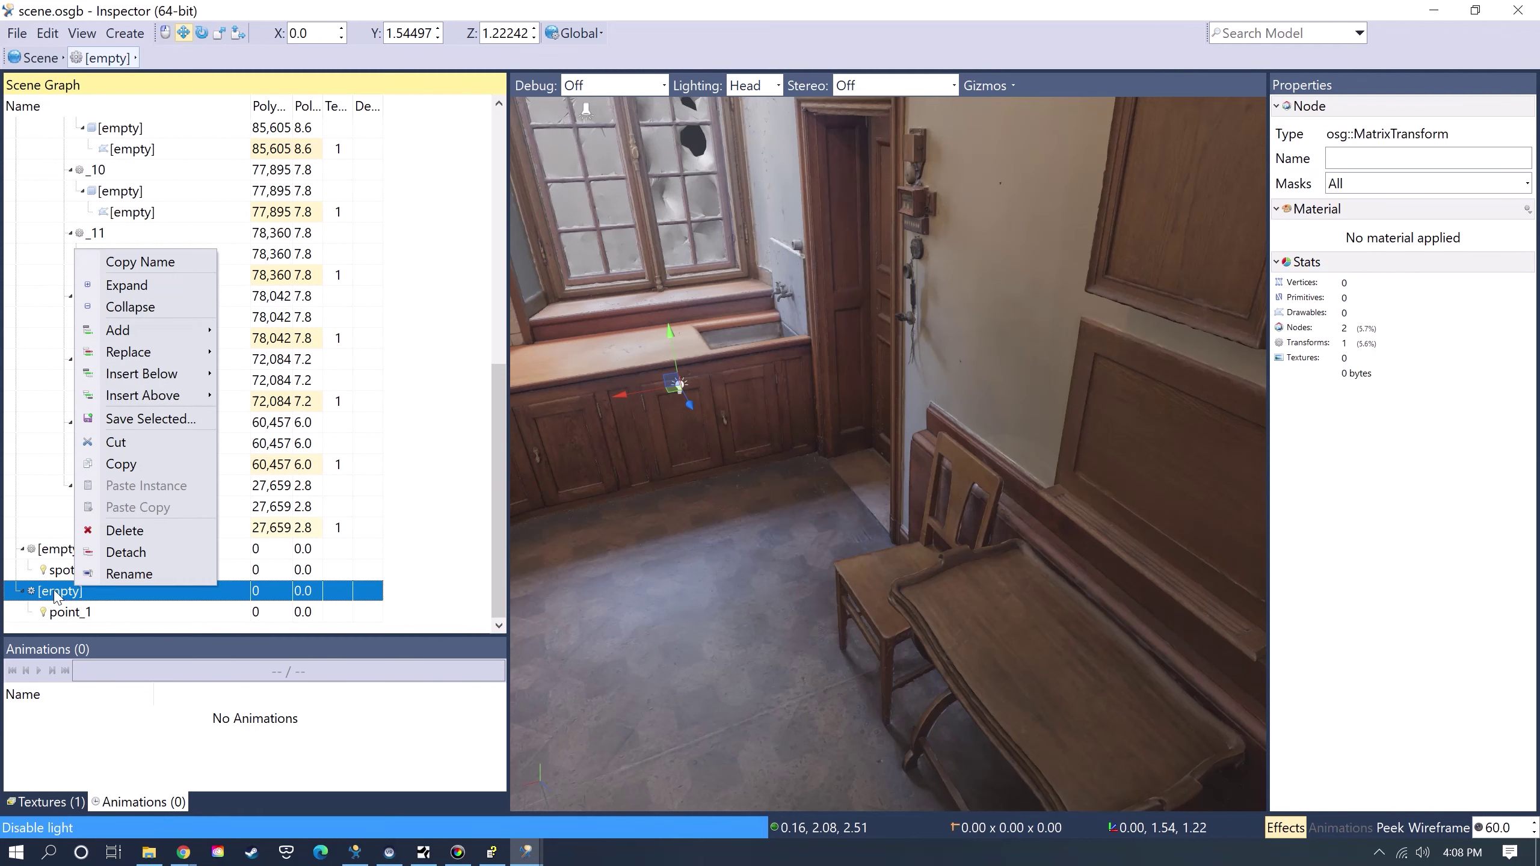
pyautogui.click(126, 531)
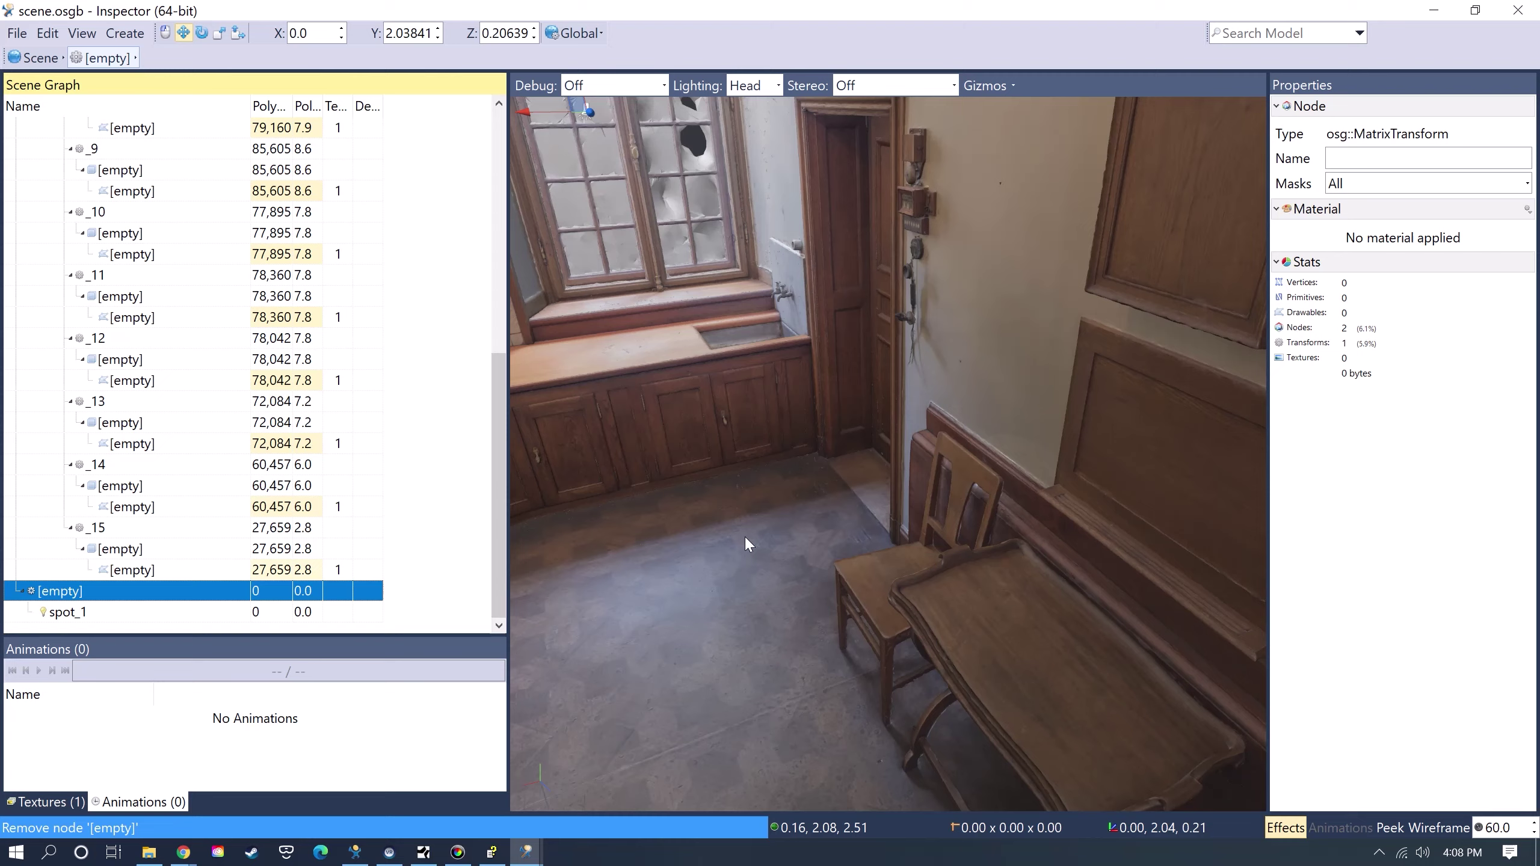
pyautogui.scroll(-3, 746, 538)
pyautogui.scroll(3, 746, 538)
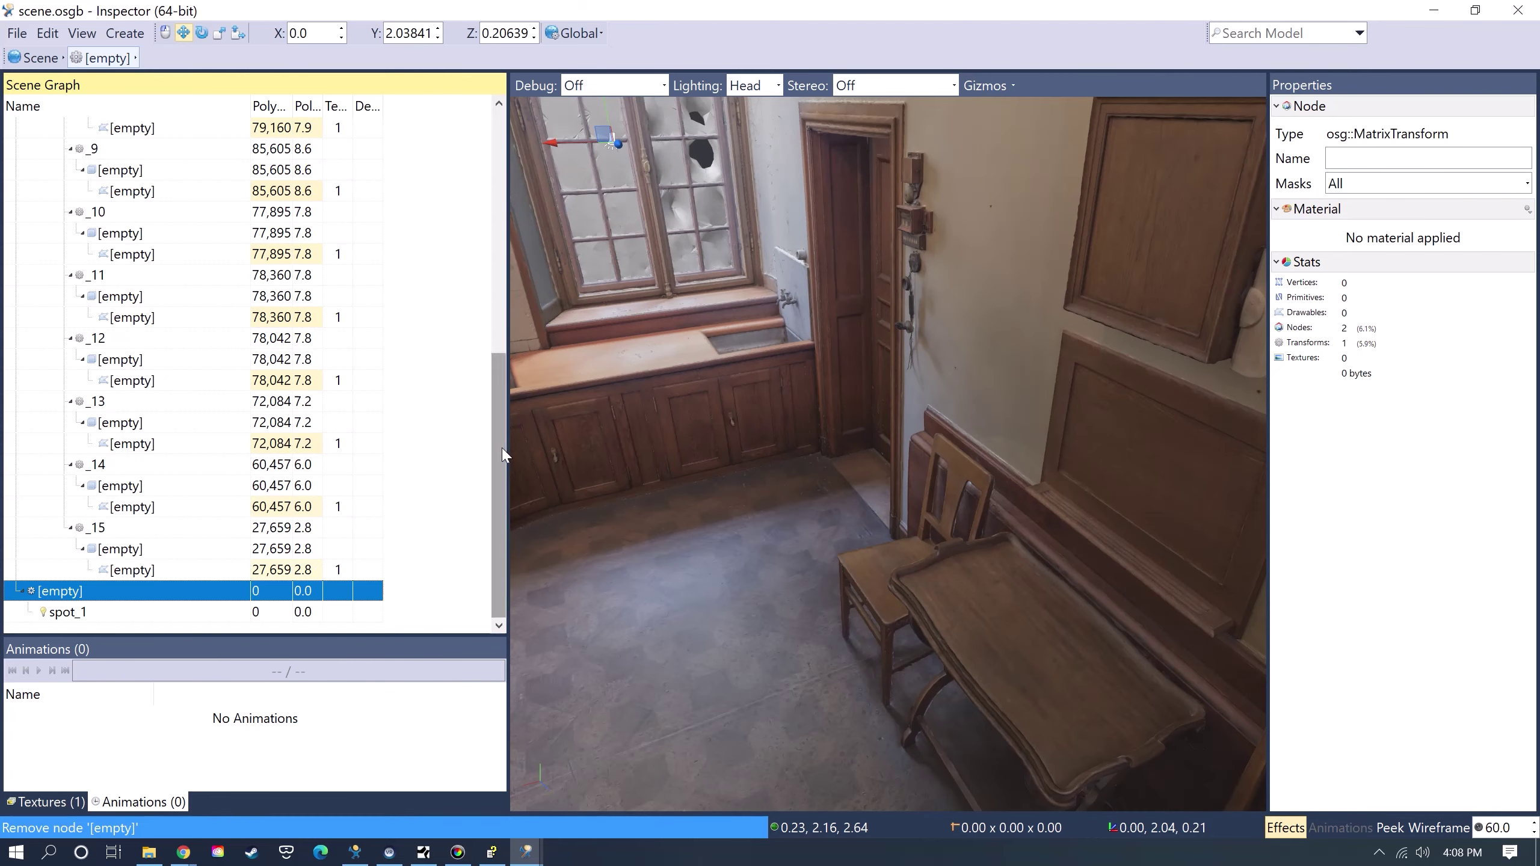
pyautogui.moveTo(499, 456); pyautogui.dragTo(500, 213)
# Set Lighting Off on the room material under _3, orbit to view it, then switch to the editor.
pyautogui.click(112, 275)
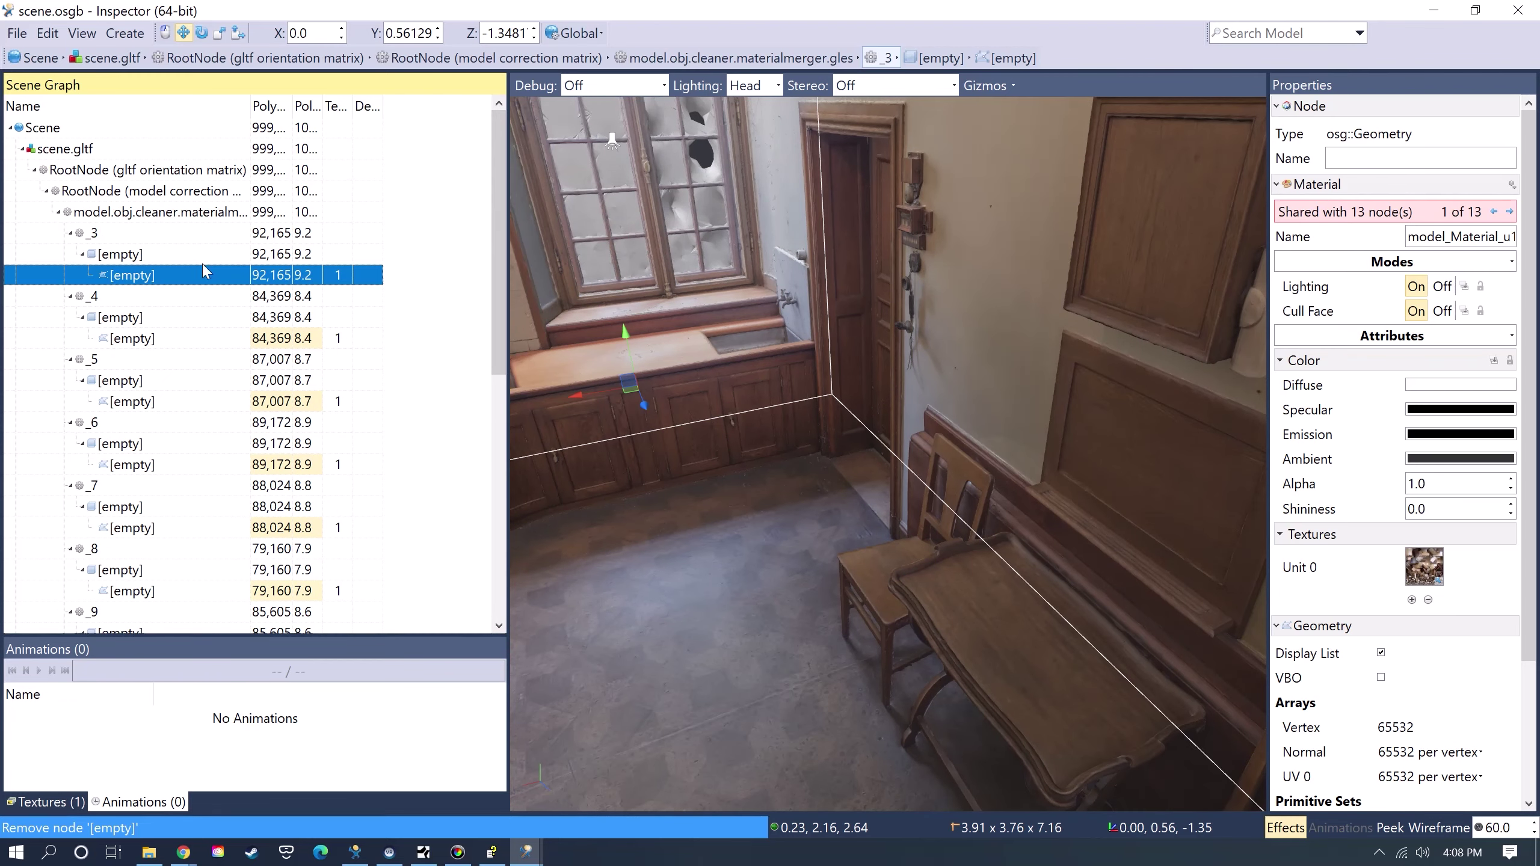
pyautogui.click(1443, 286)
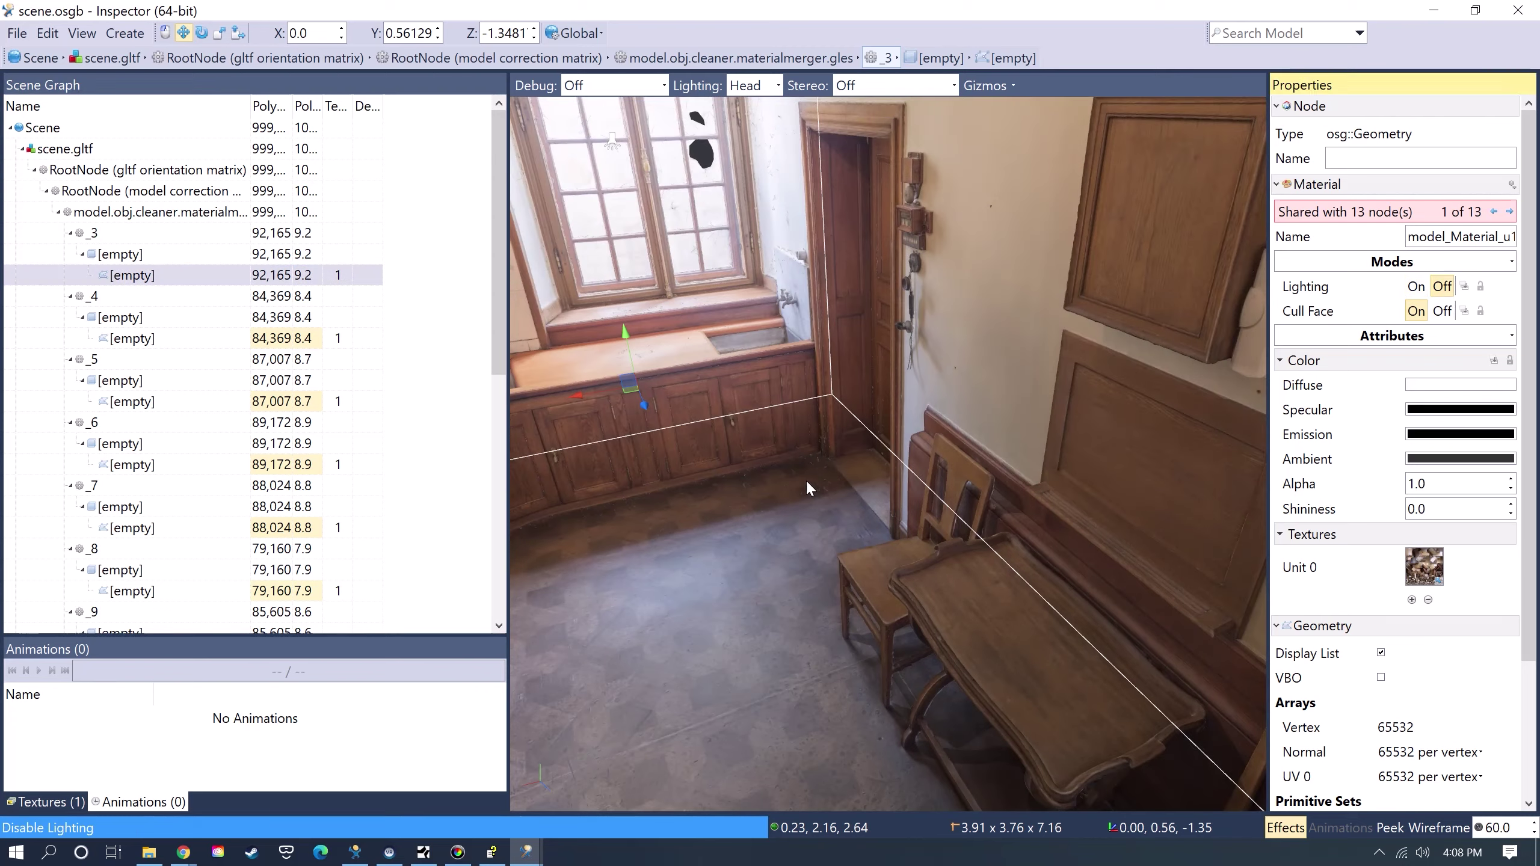
pyautogui.moveTo(806, 479); pyautogui.dragTo(813, 474)
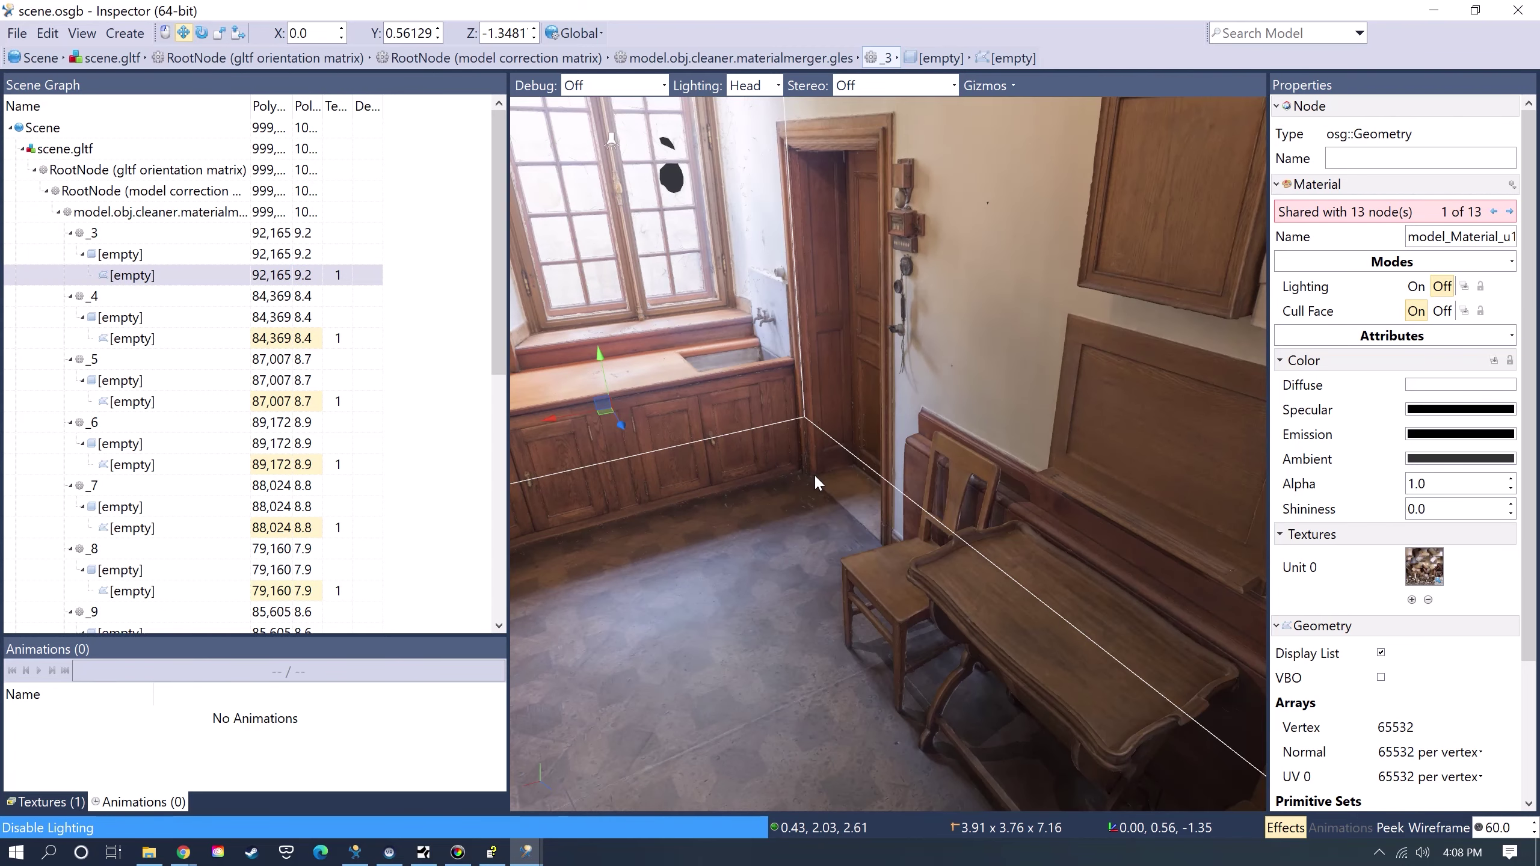
pyautogui.moveTo(833, 527); pyautogui.dragTo(757, 567)
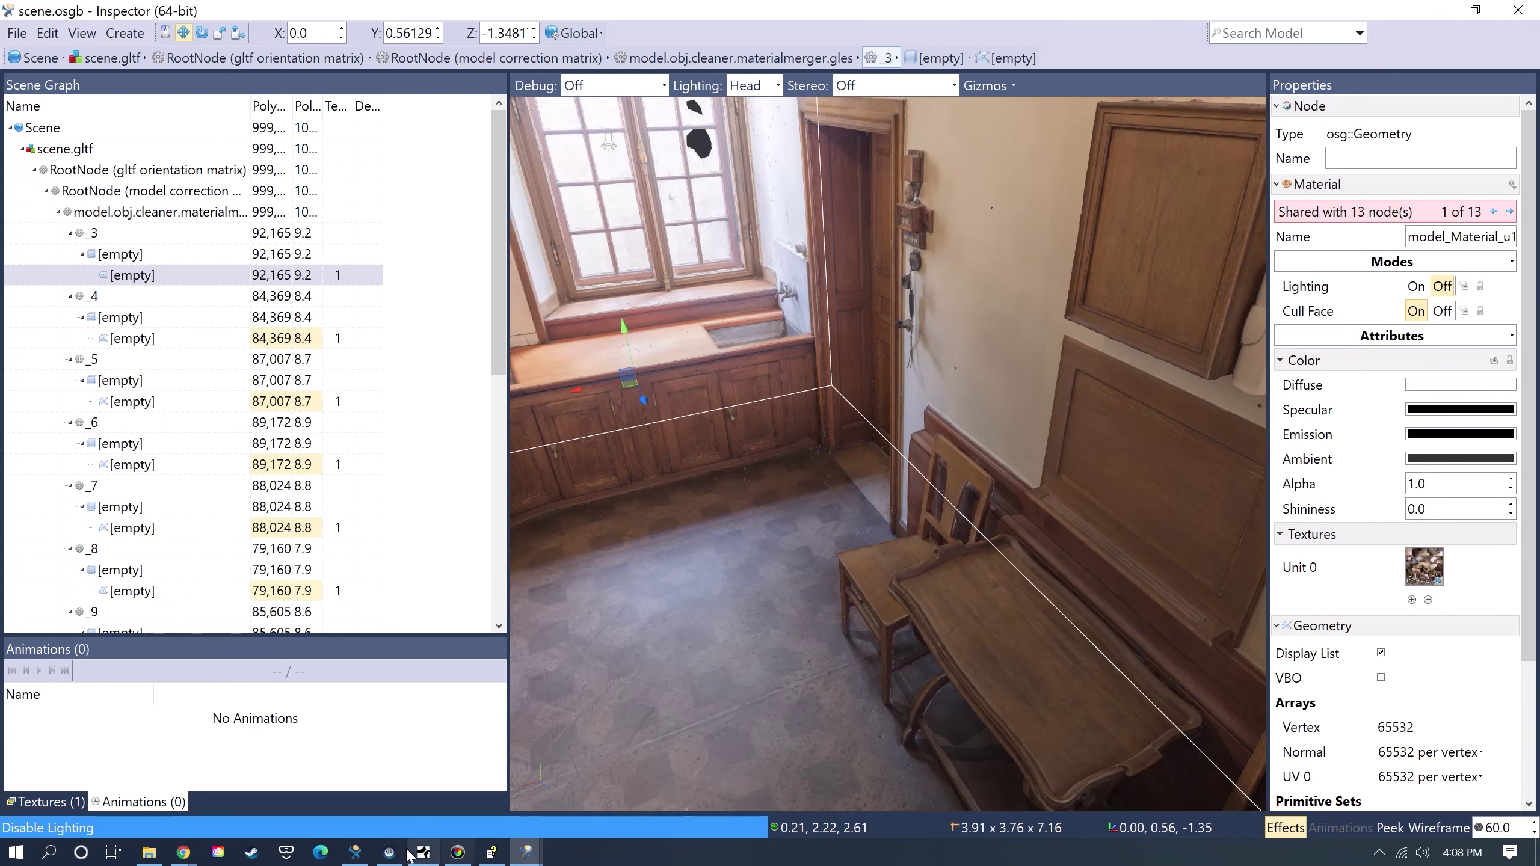
pyautogui.click(356, 852)
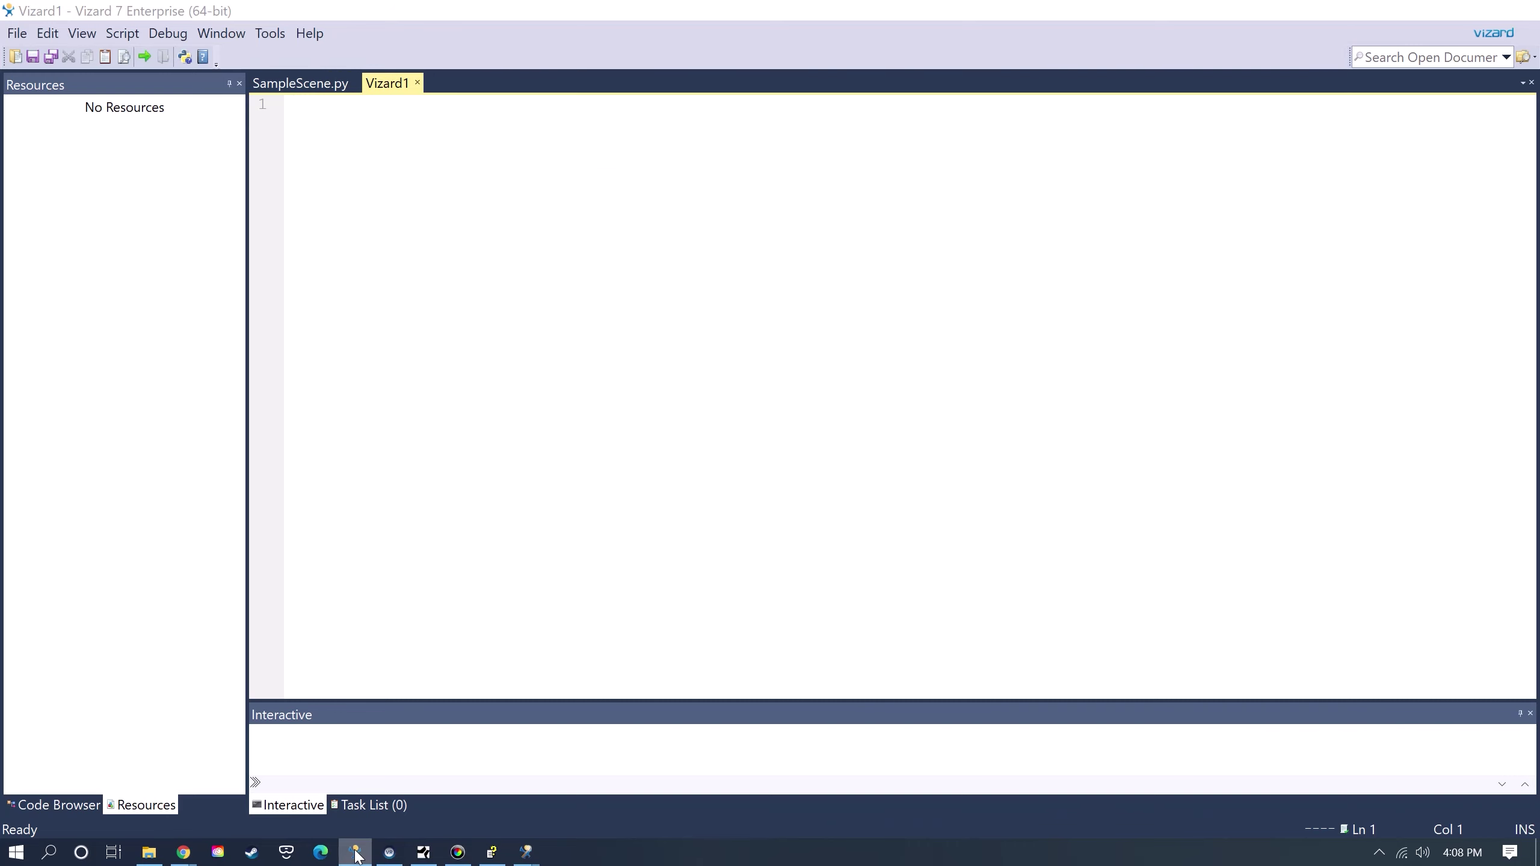
# Switch back and forth between editor and Inspector, ending on the Inspector's room scene.
pyautogui.click(356, 852)
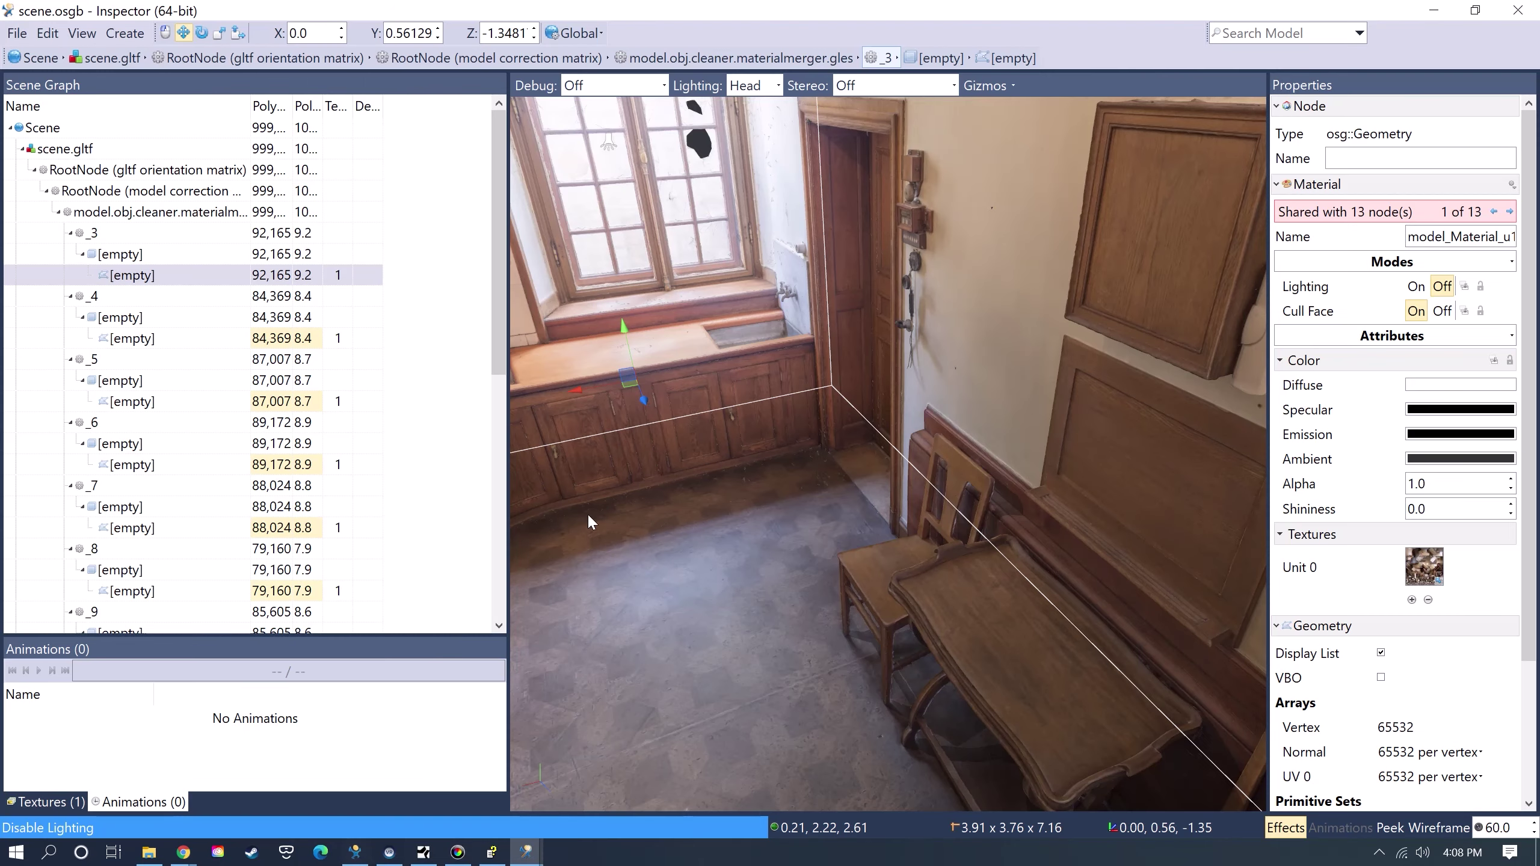
pyautogui.click(361, 853)
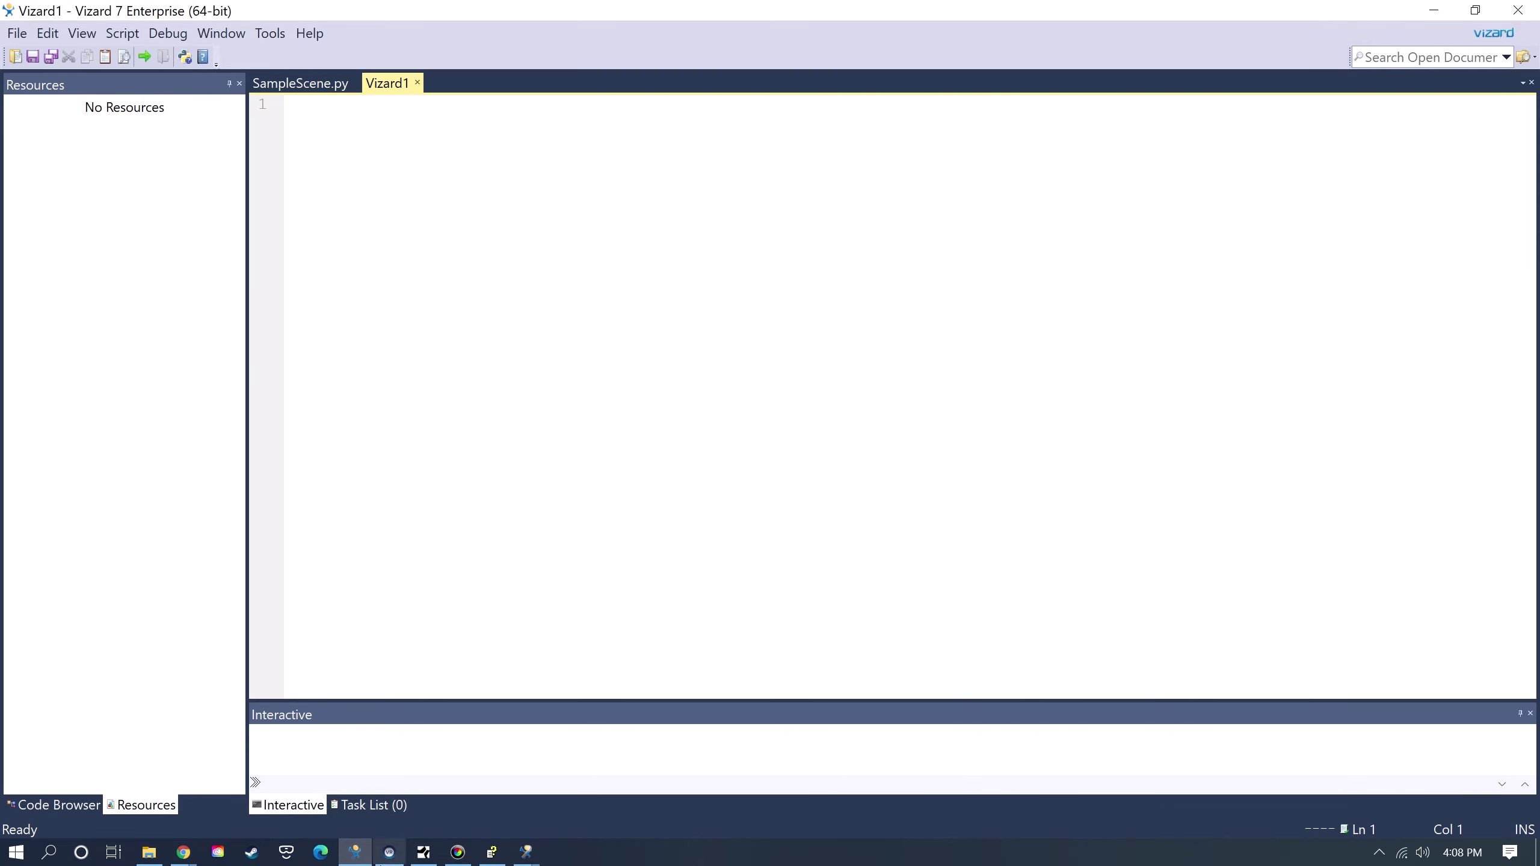
pyautogui.click(356, 852)
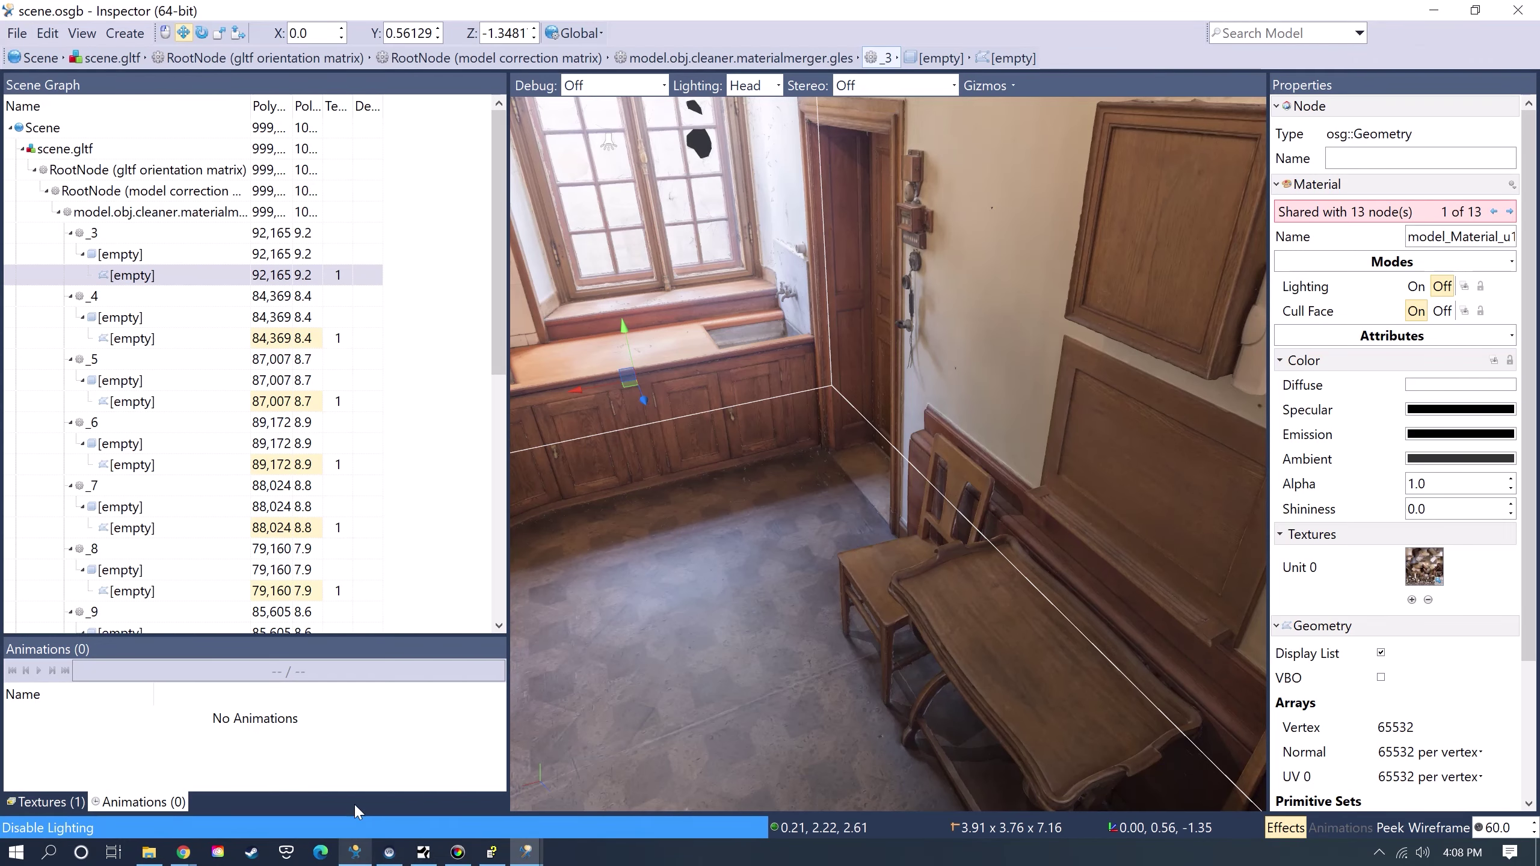
# Begin Save As and create a 'Vizard Sample Scene' folder in Documents.
pyautogui.click(17, 32)
pyautogui.click(54, 145)
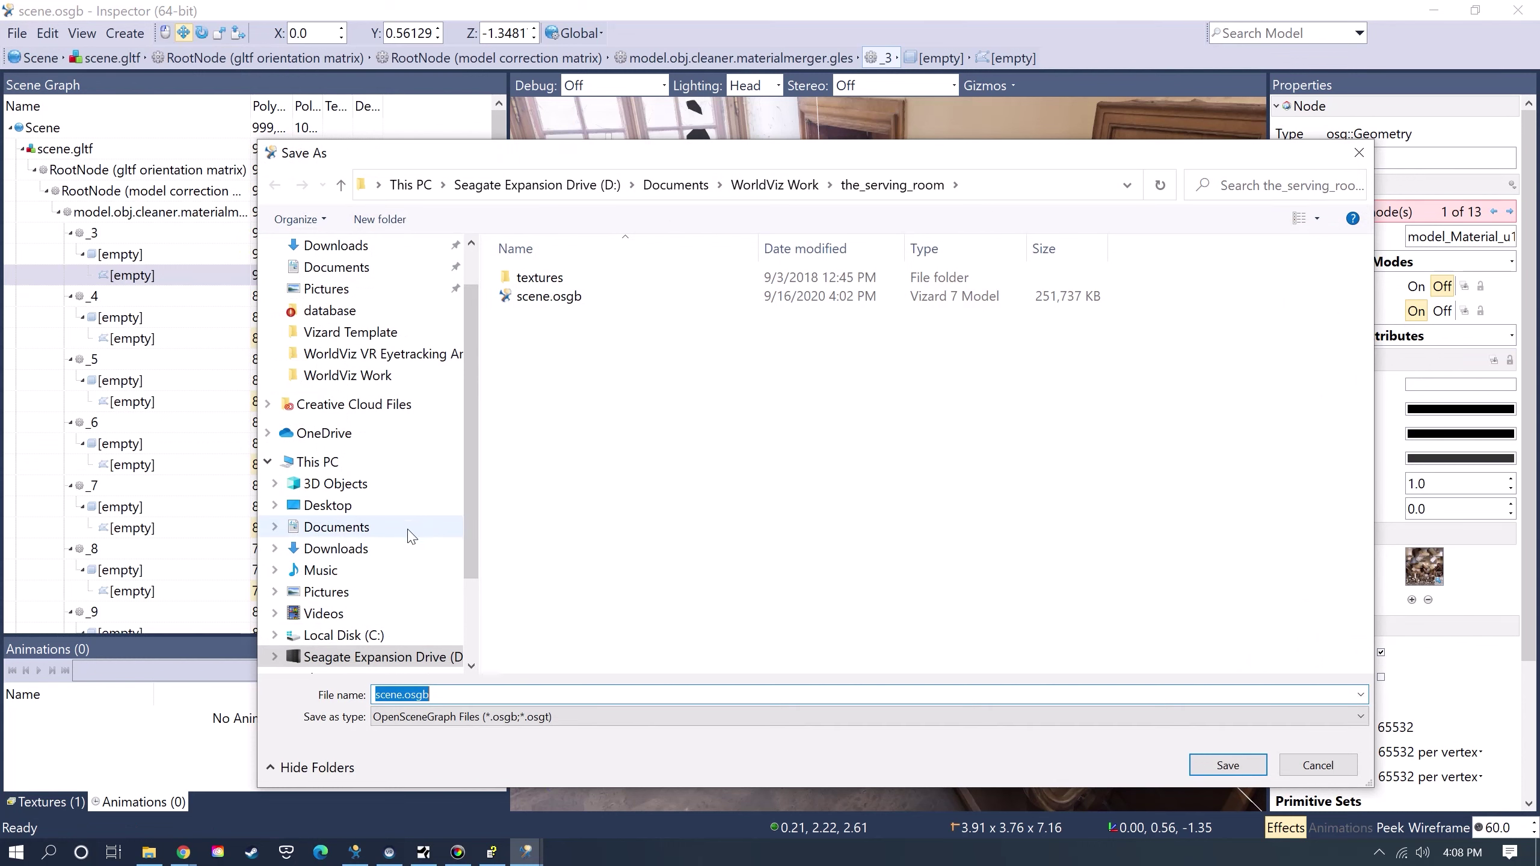
pyautogui.click(379, 531)
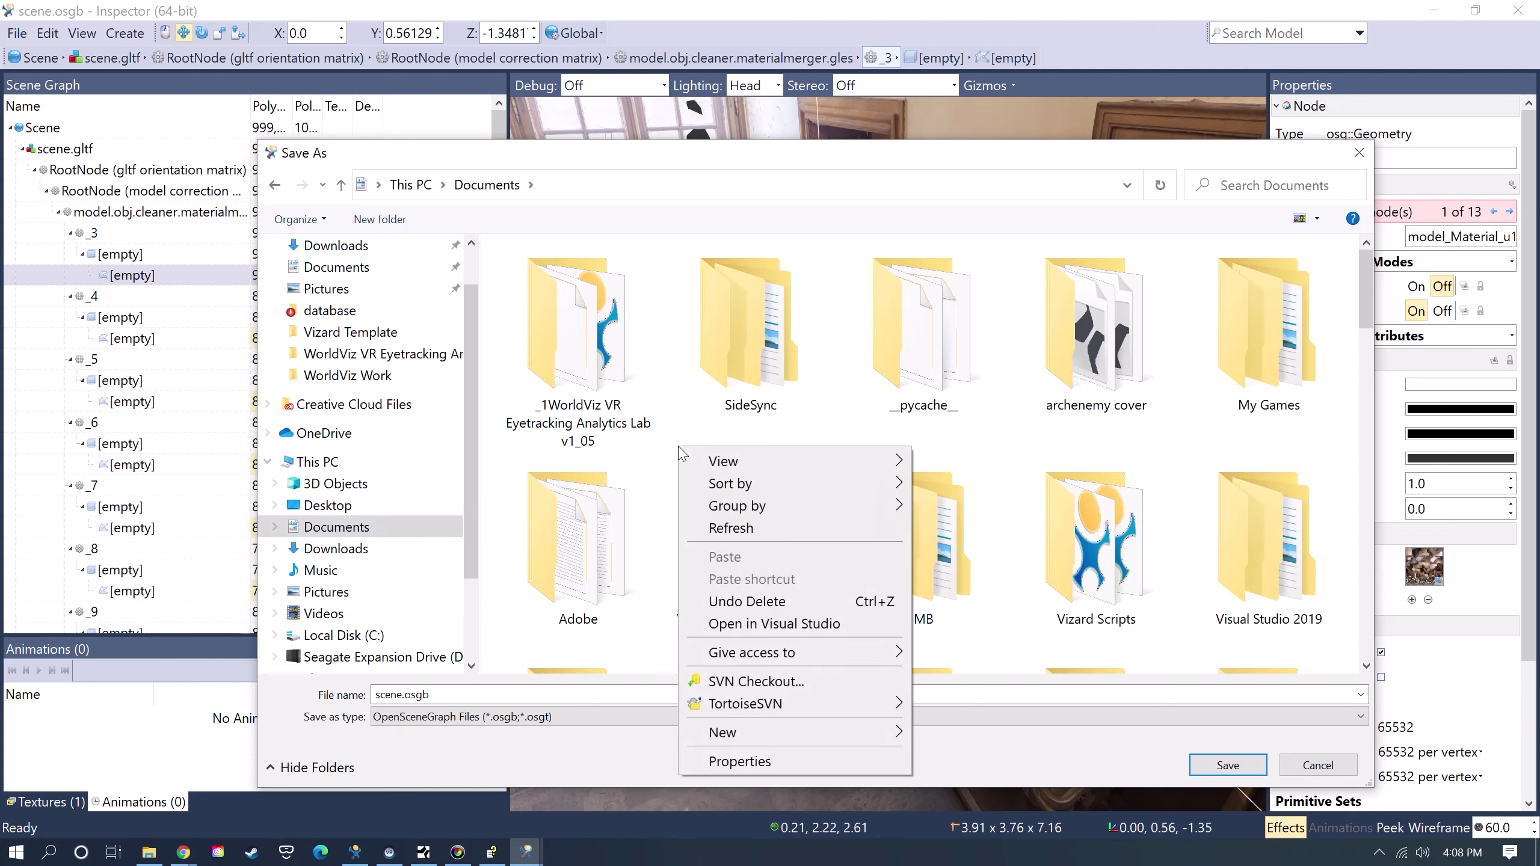
pyautogui.rightClick(680, 448)
pyautogui.moveTo(874, 737)
pyautogui.click(947, 735)
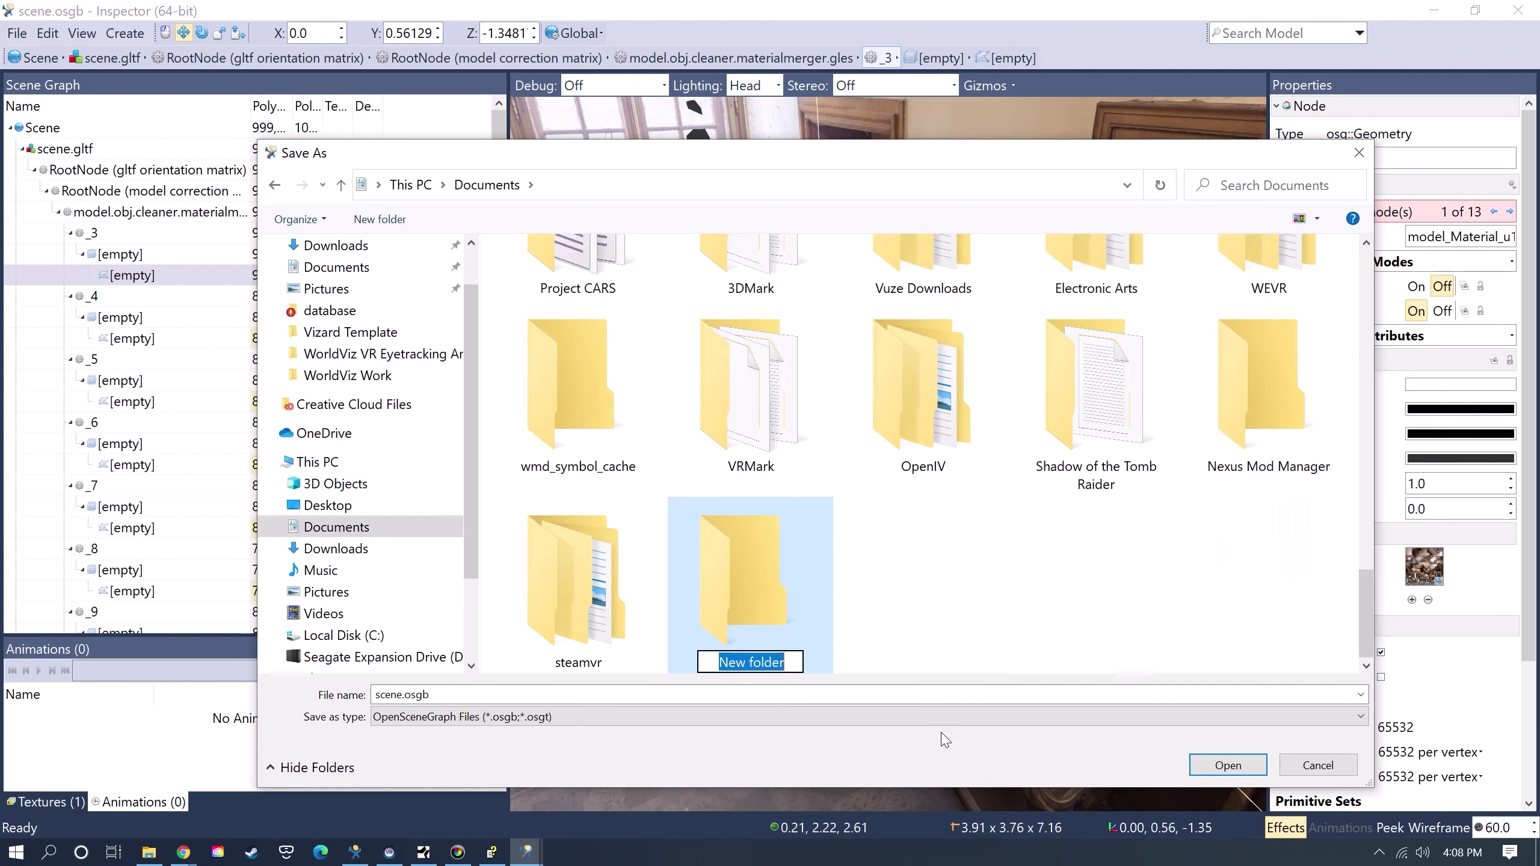
pyautogui.write('V')
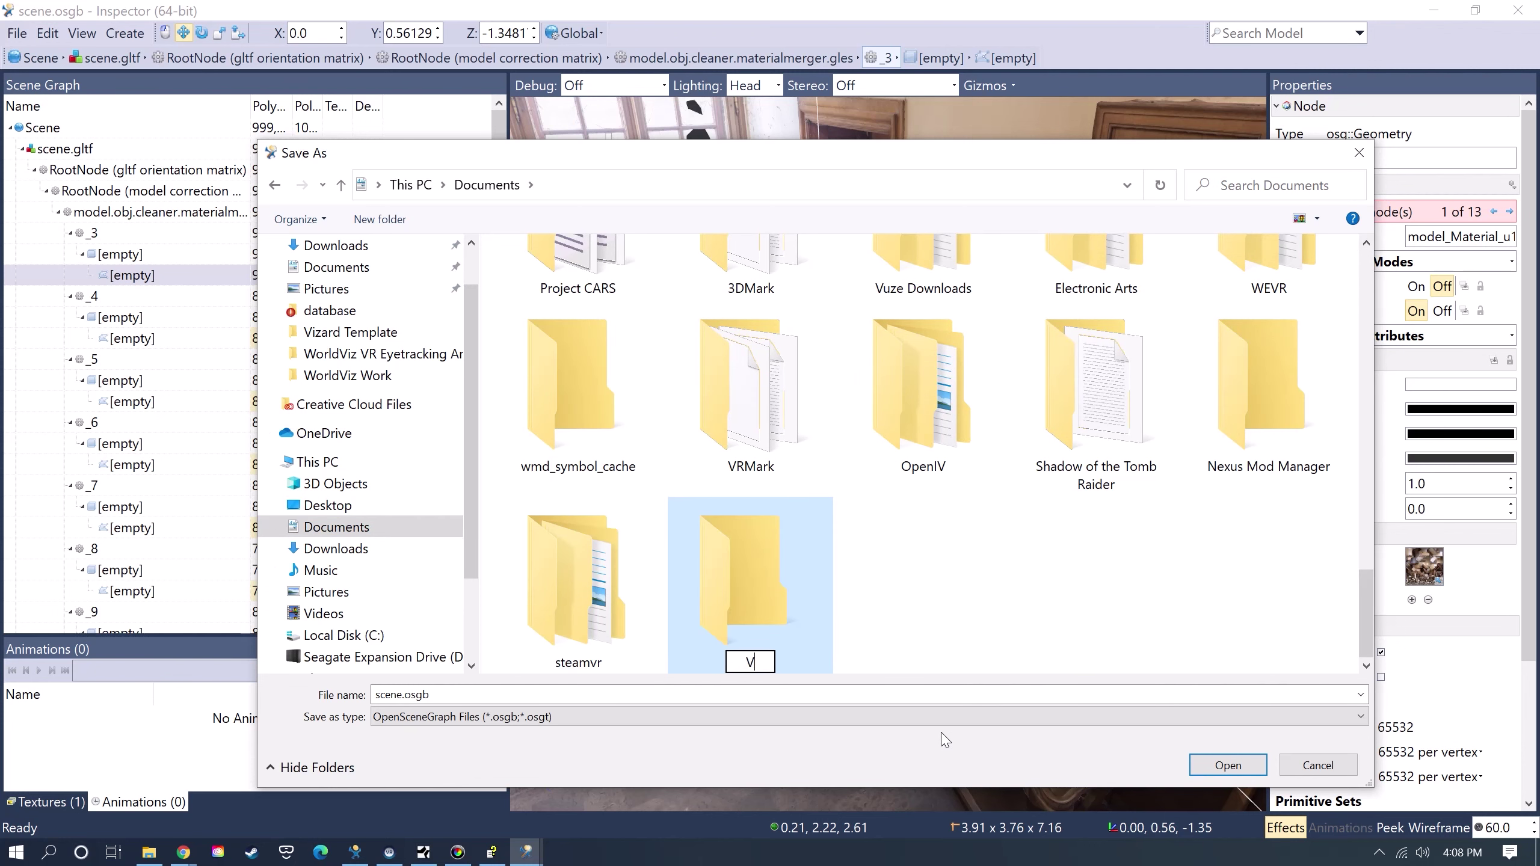
pyautogui.write('izard Sample Scene')
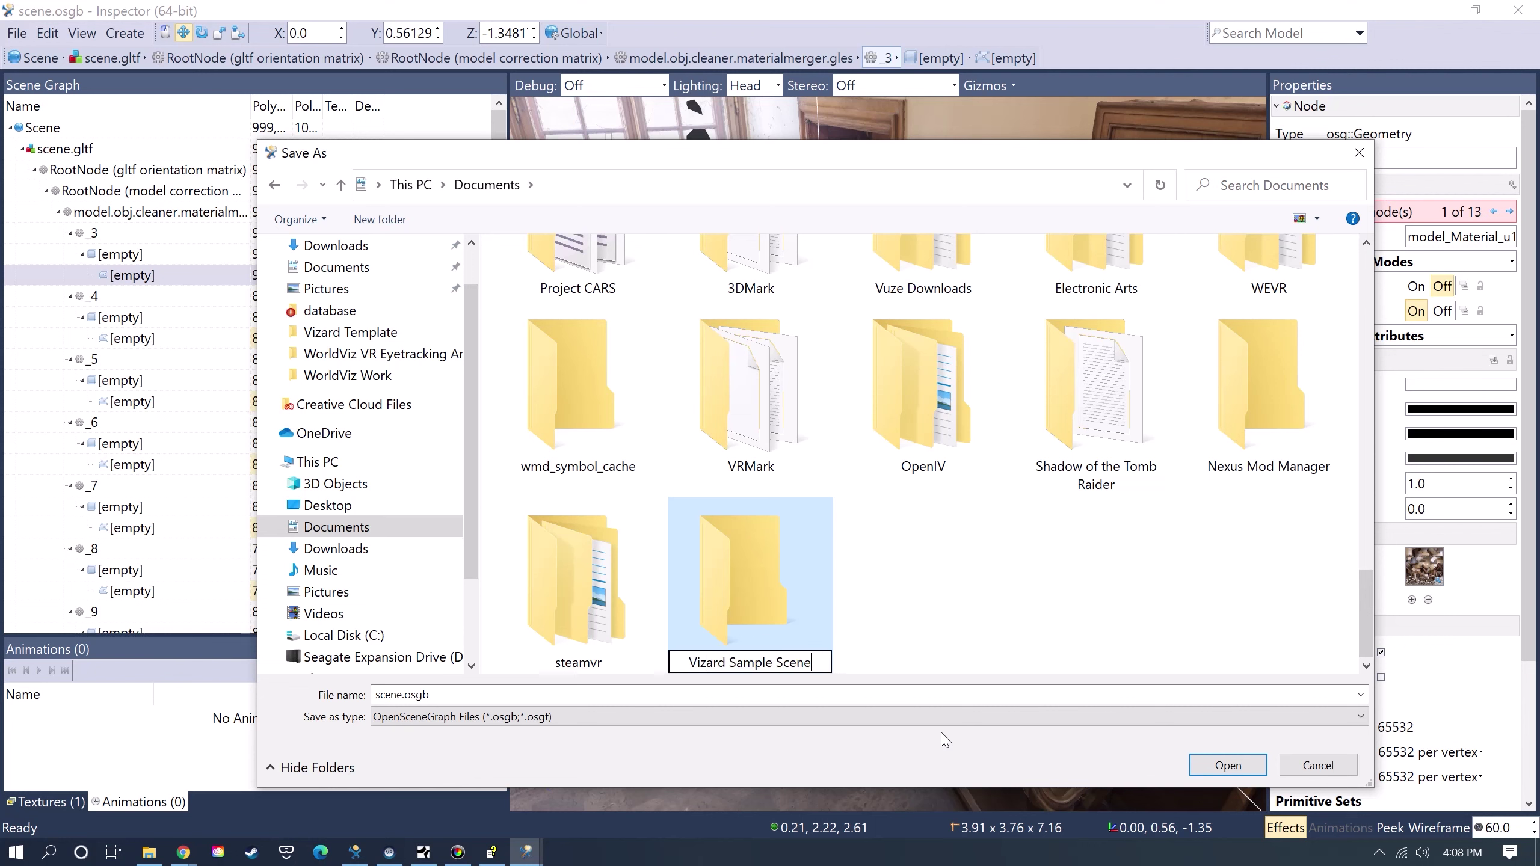
pyautogui.press('Return')
pyautogui.doubleClick(769, 581)
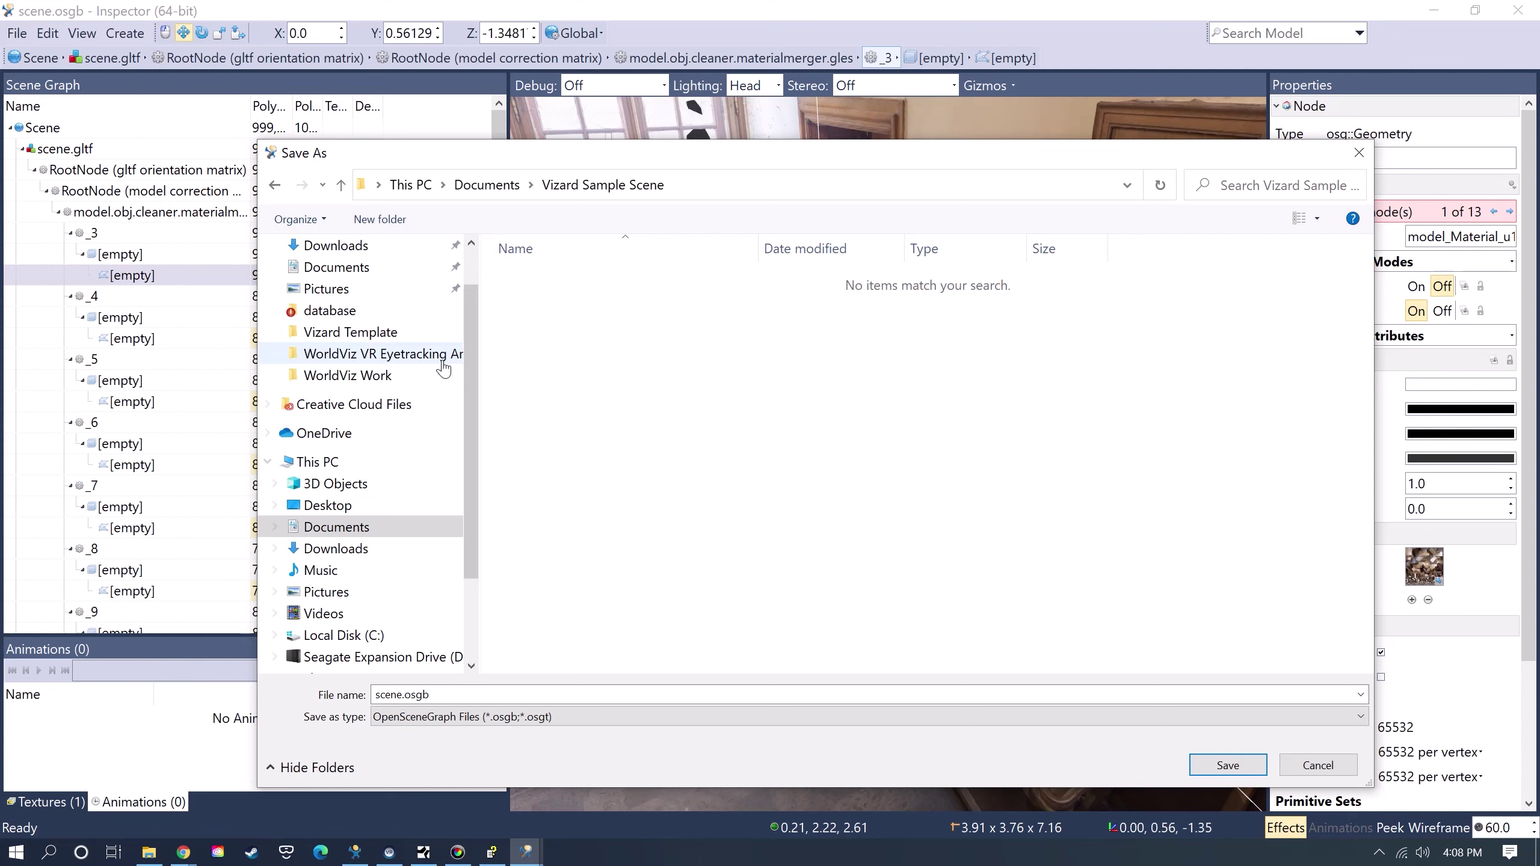
# Create and enter a 'Resources' subfolder, then start naming the file kitchen.
pyautogui.rightClick(532, 388)
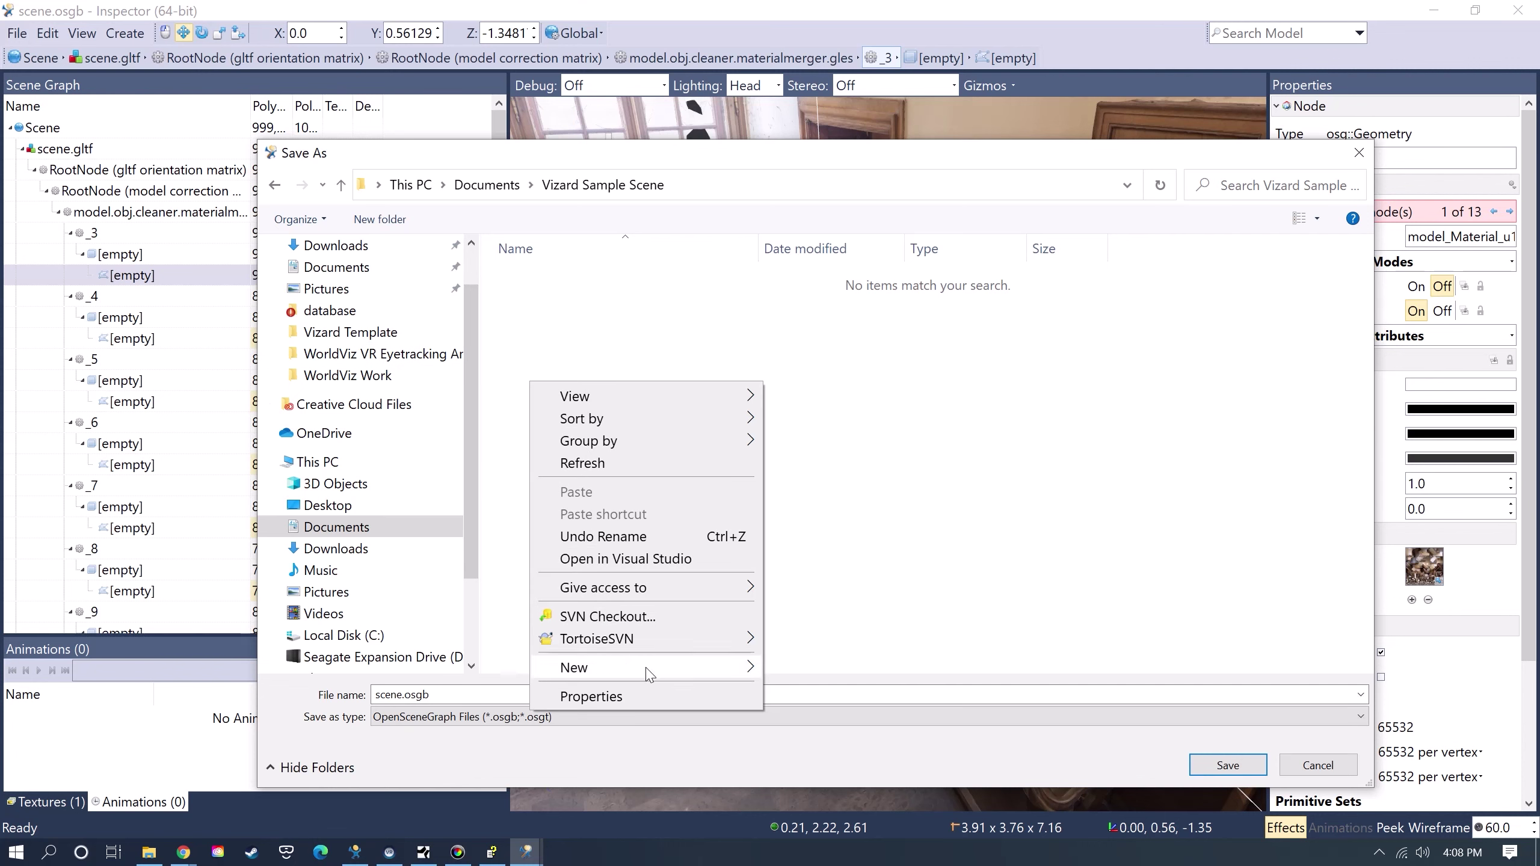
pyautogui.moveTo(646, 667)
pyautogui.click(788, 670)
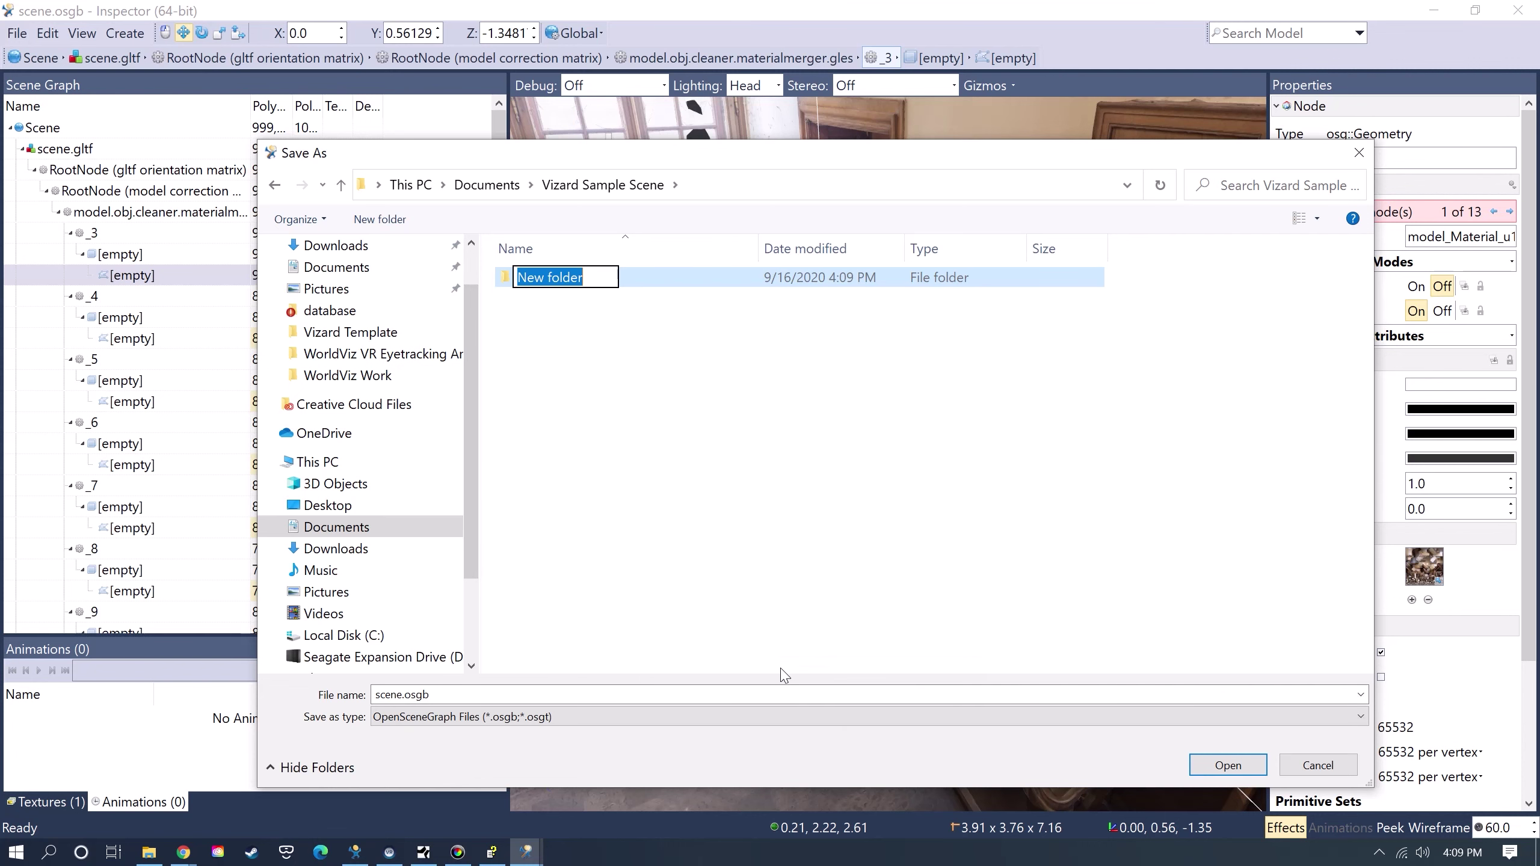
pyautogui.write('Resour')
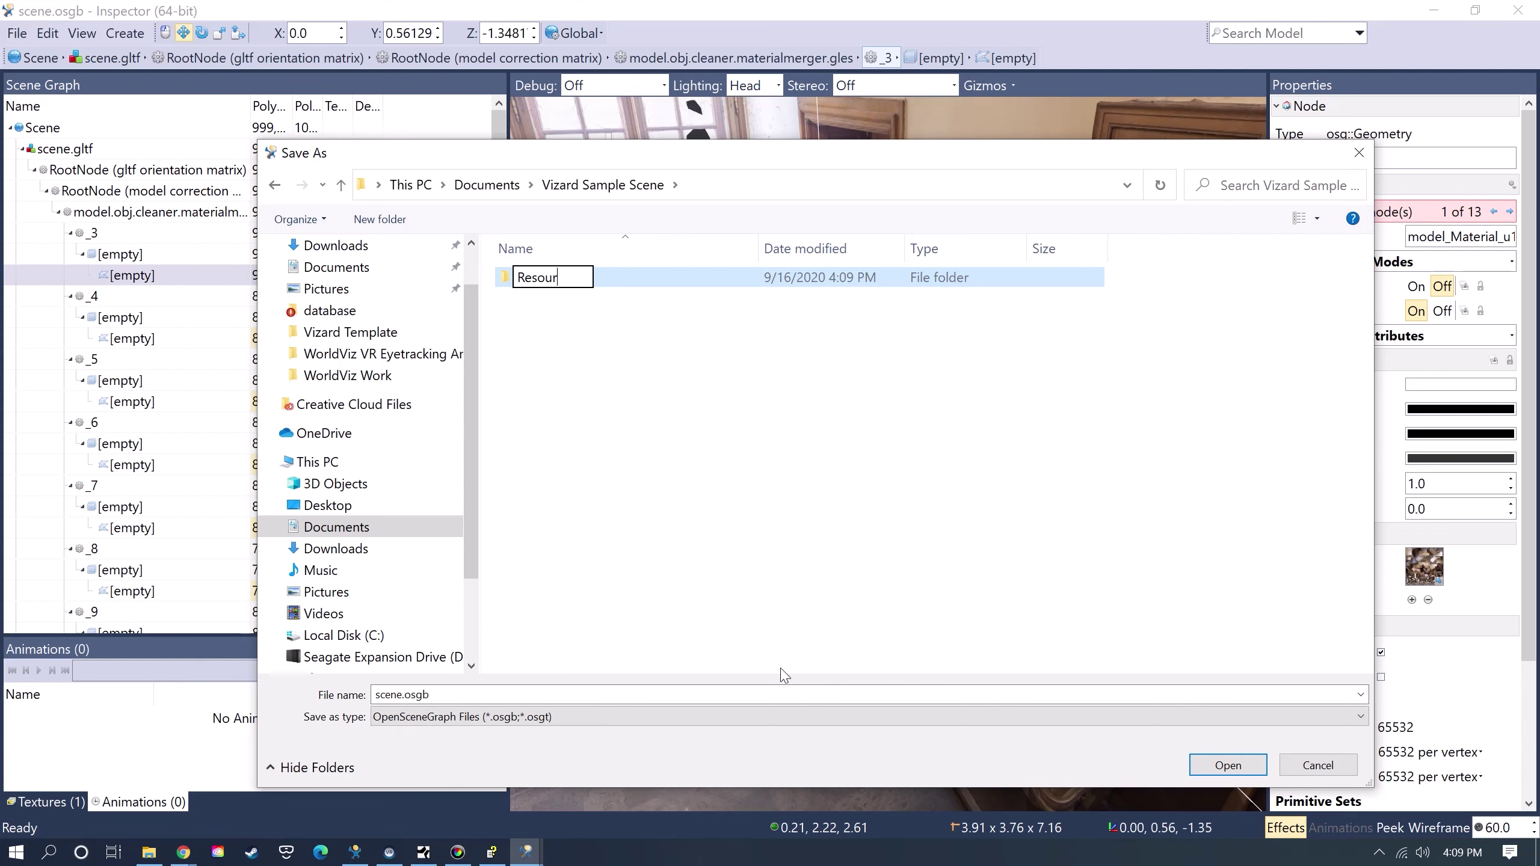
pyautogui.write('ces')
pyautogui.press('Return')
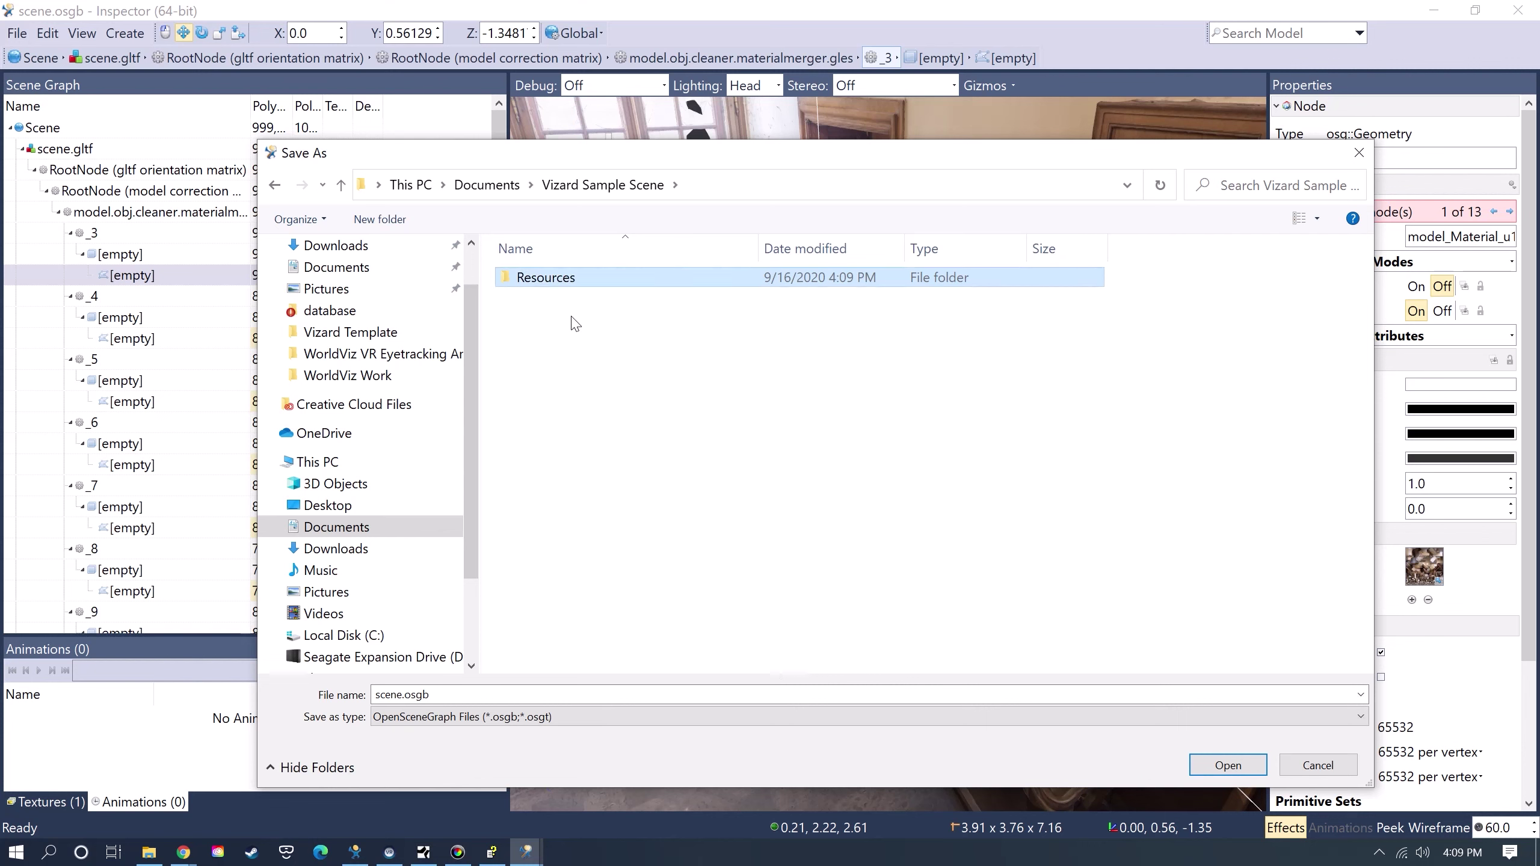
pyautogui.doubleClick(545, 277)
pyautogui.click(442, 695)
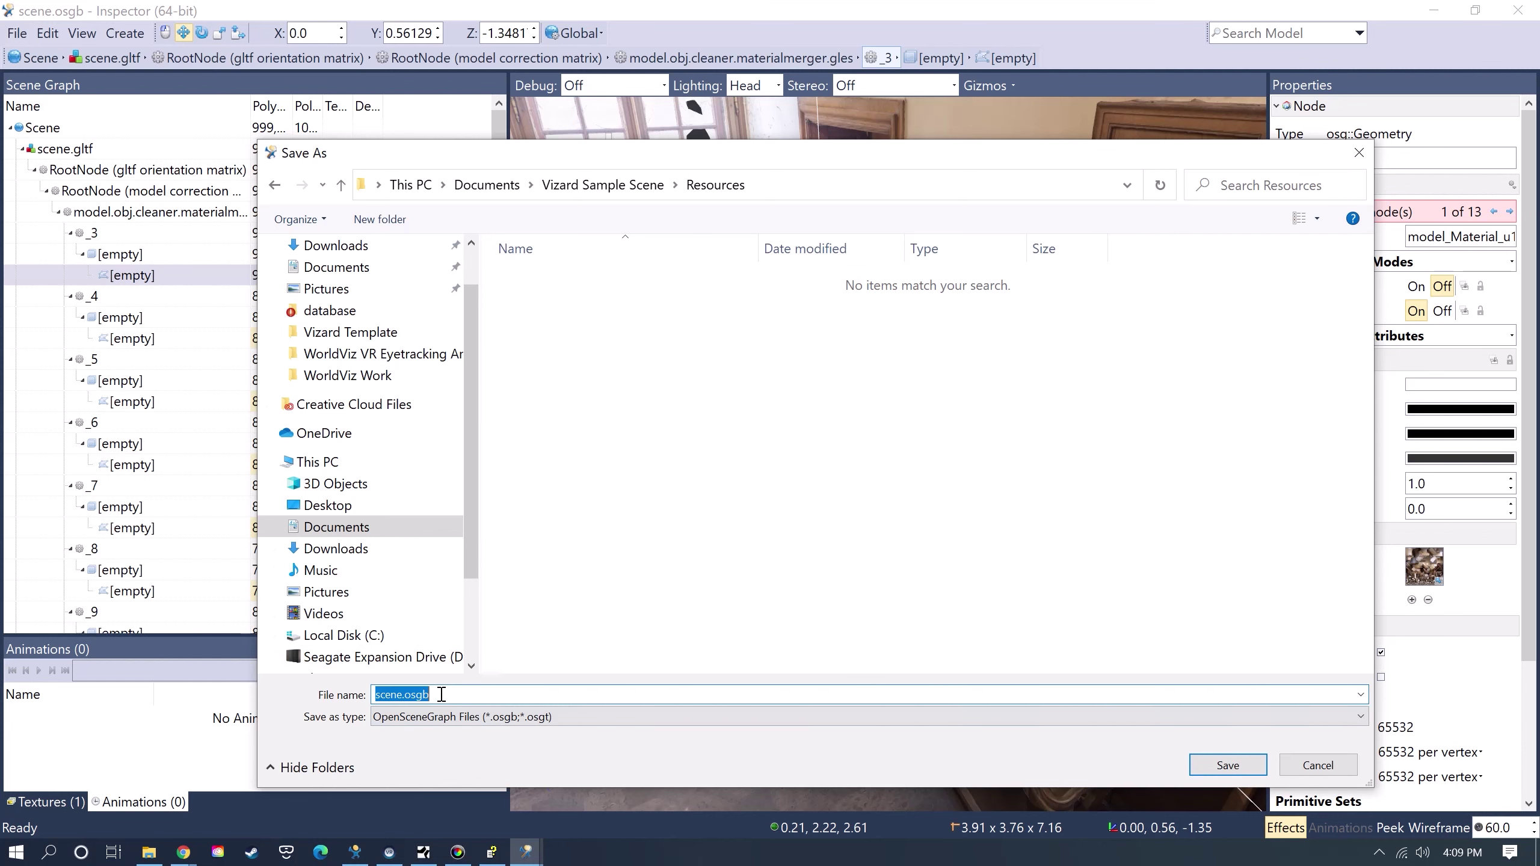
pyautogui.write('kitchen')
# Save the scene as kitchen and create a new empty Vizard script.
pyautogui.click(1229, 767)
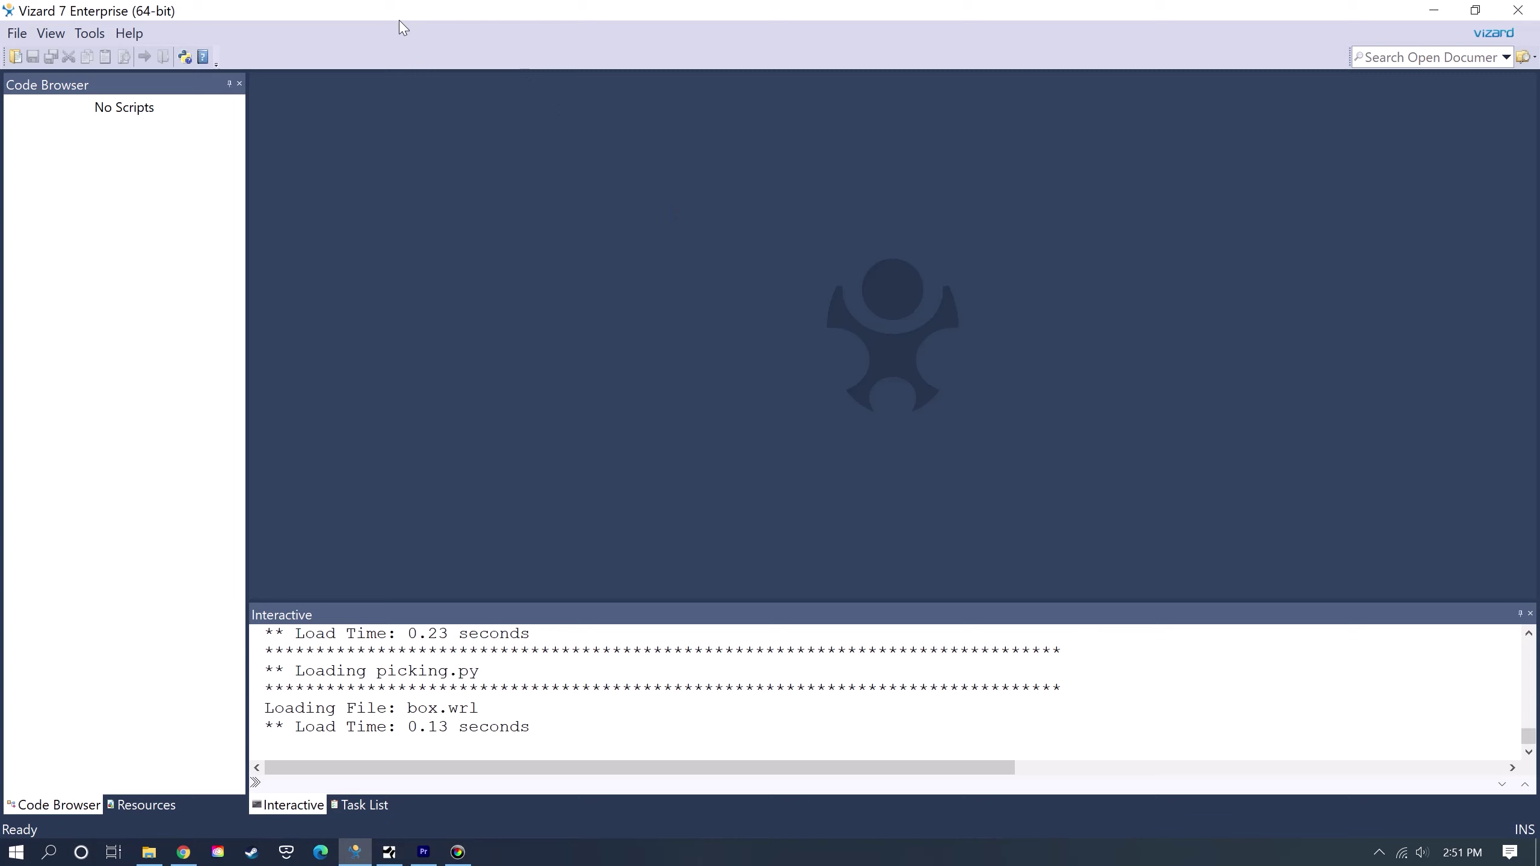
pyautogui.click(17, 32)
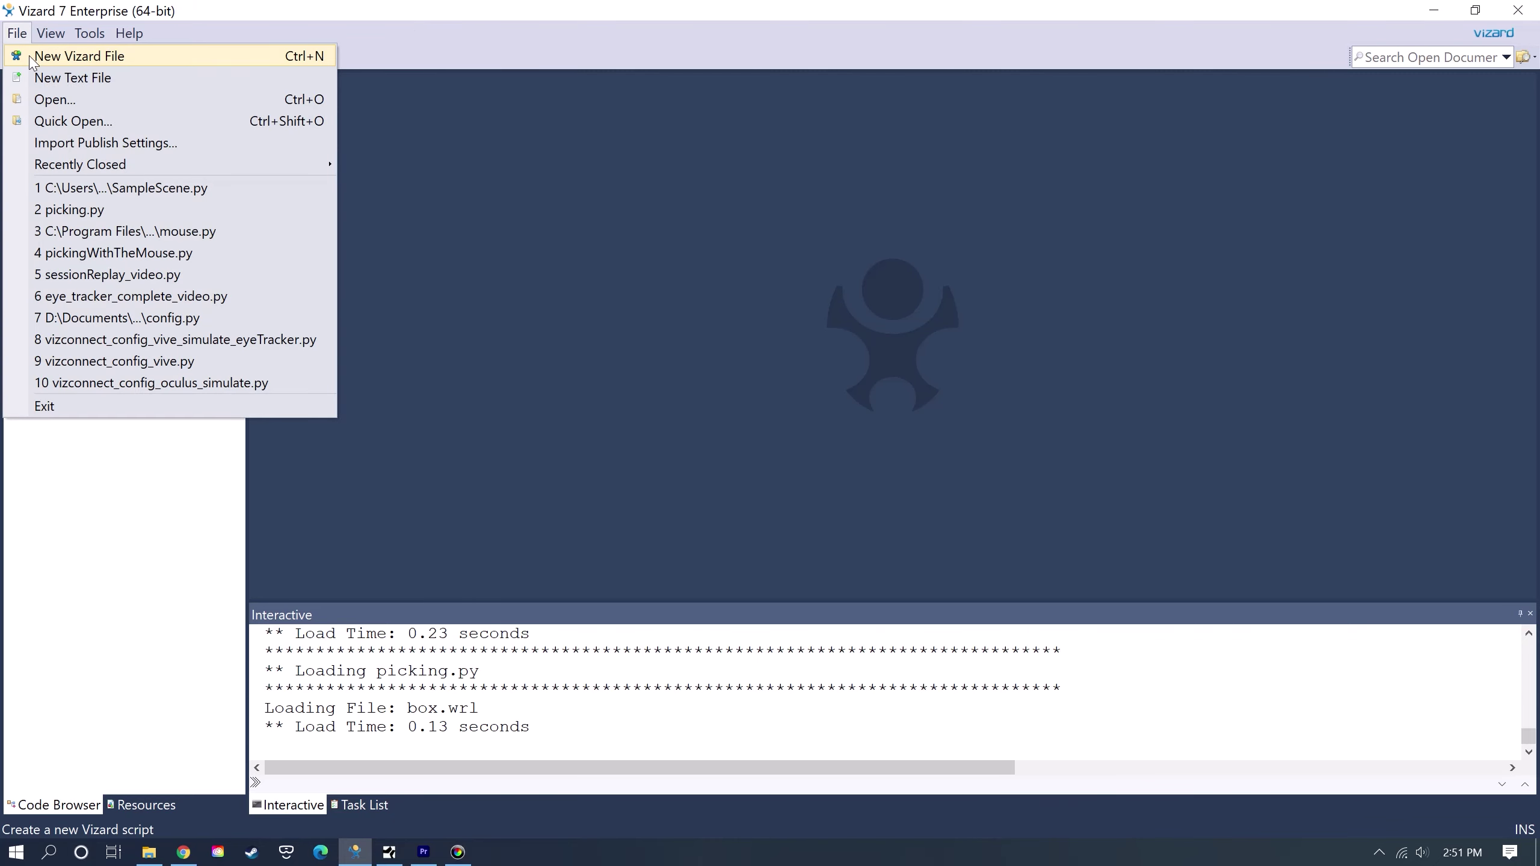
pyautogui.click(73, 55)
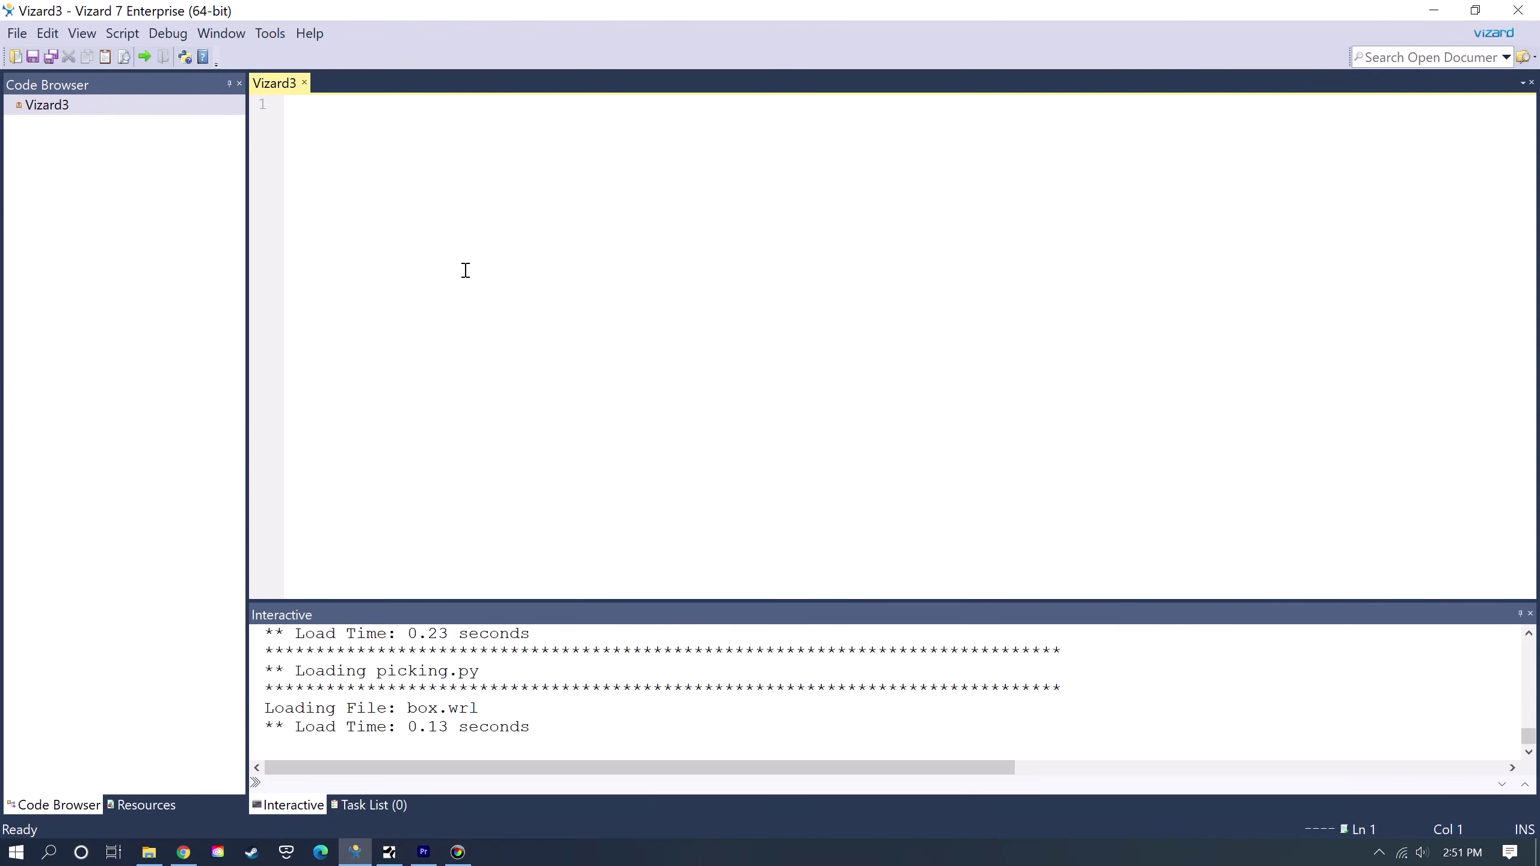
# Write import viz, import vizfx, viz.go() and begin env = vizfx.addChild('resources/.
pyautogui.write('import viz')
pyautogui.doubleClick(422, 232)
pyautogui.press('Return')
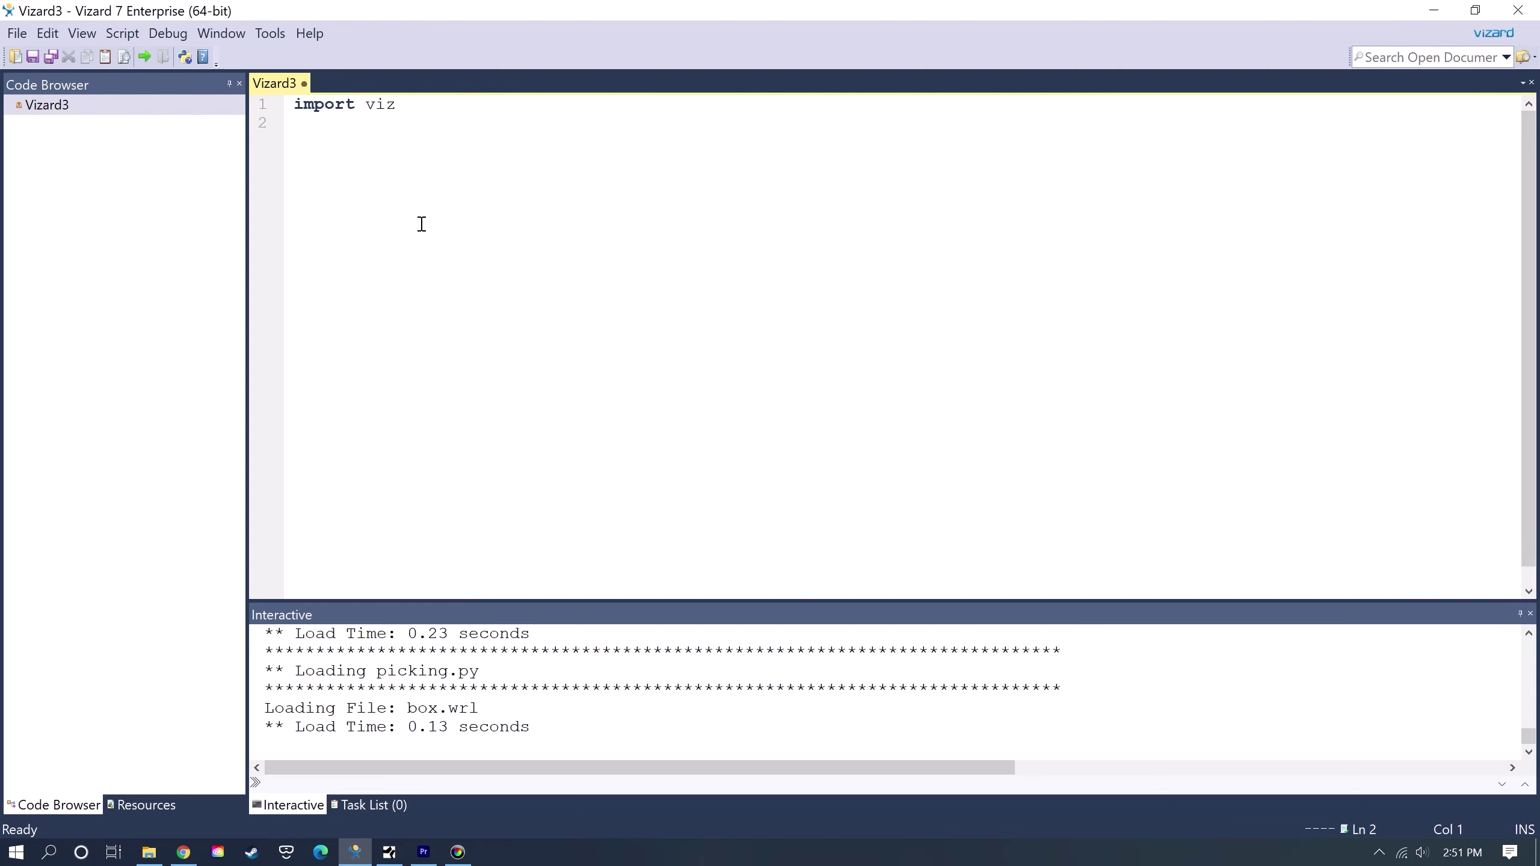
pyautogui.write('impor')
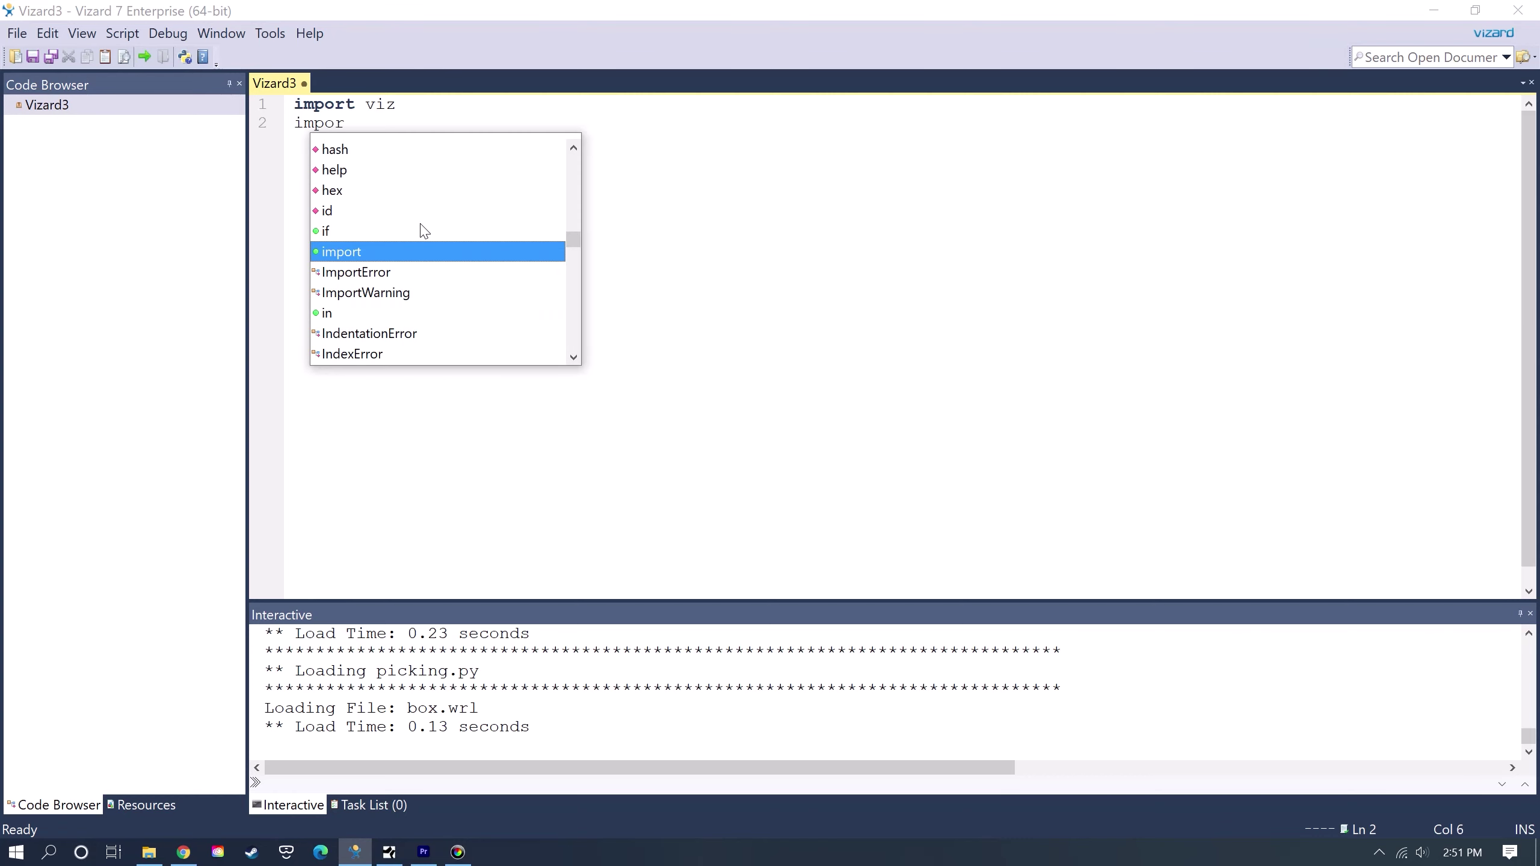
pyautogui.write('t vizfx')
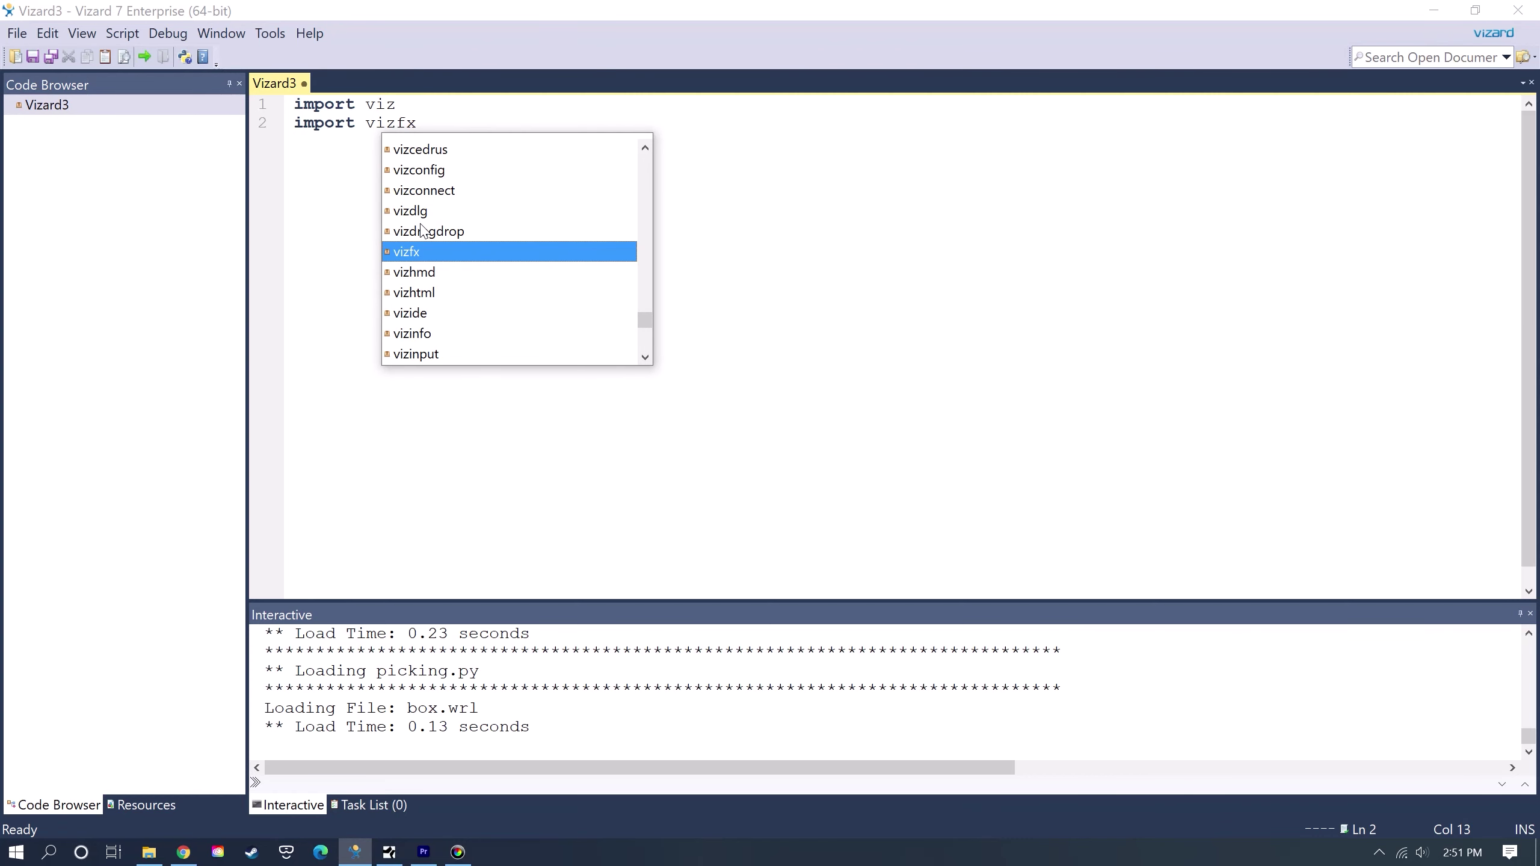
pyautogui.press('Return')
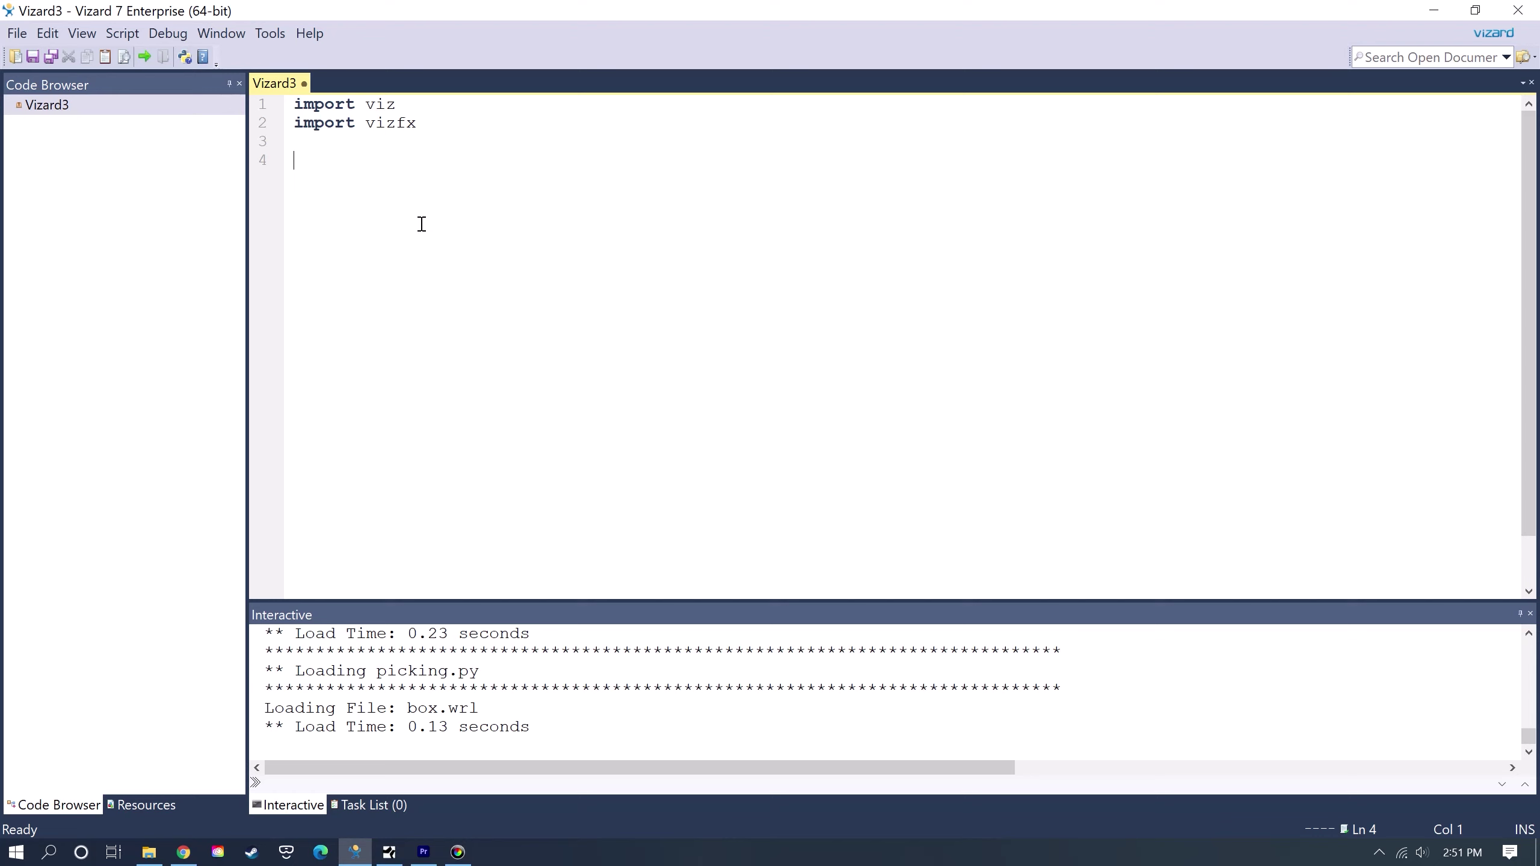
pyautogui.write('viz.')
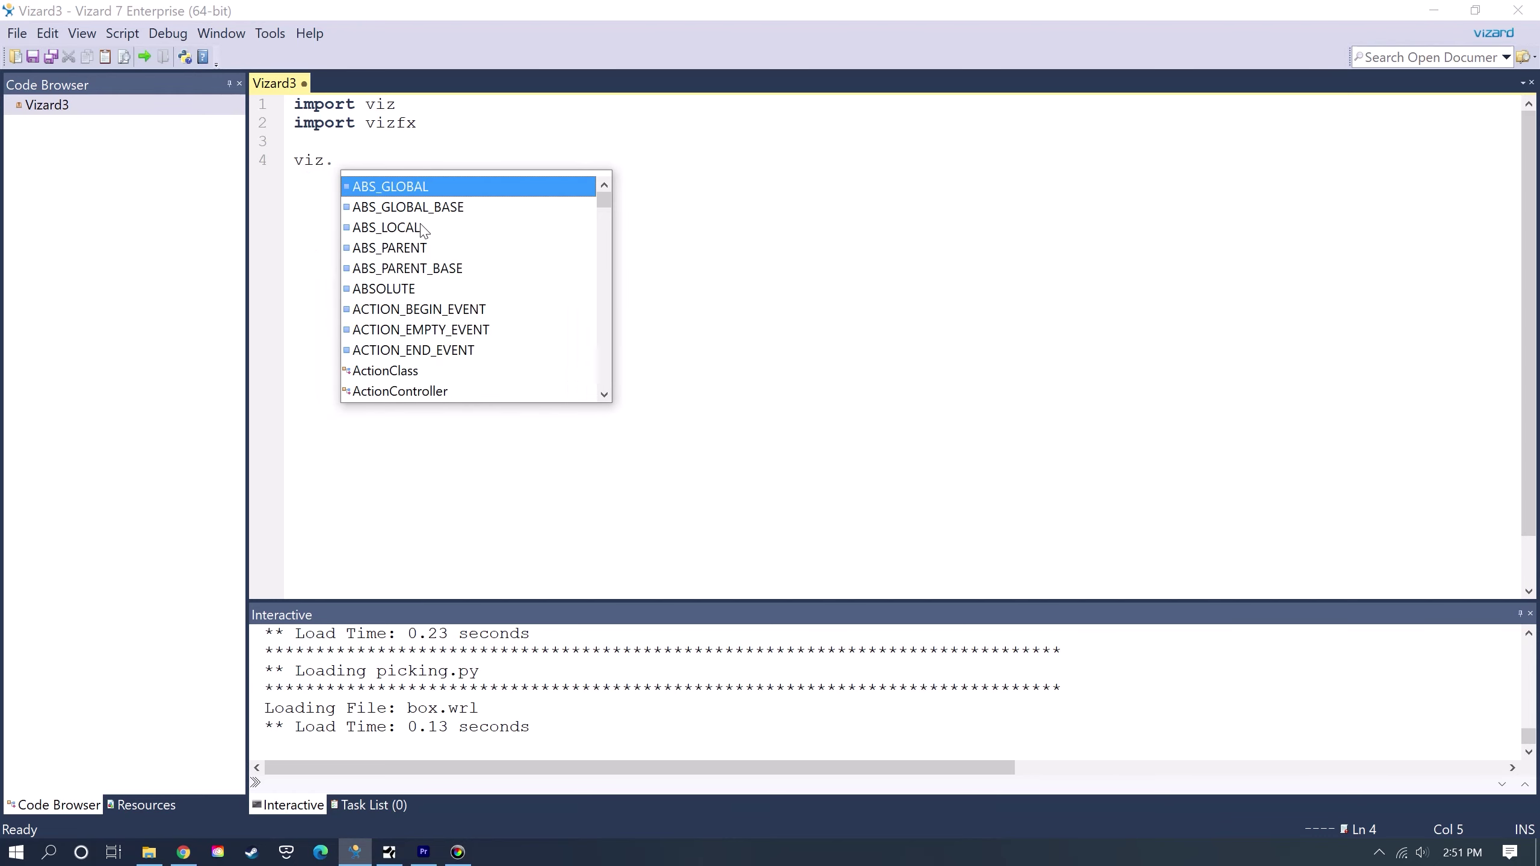
pyautogui.write('go()')
pyautogui.press('Return')
pyautogui.press('Return')
pyautogui.write('env')
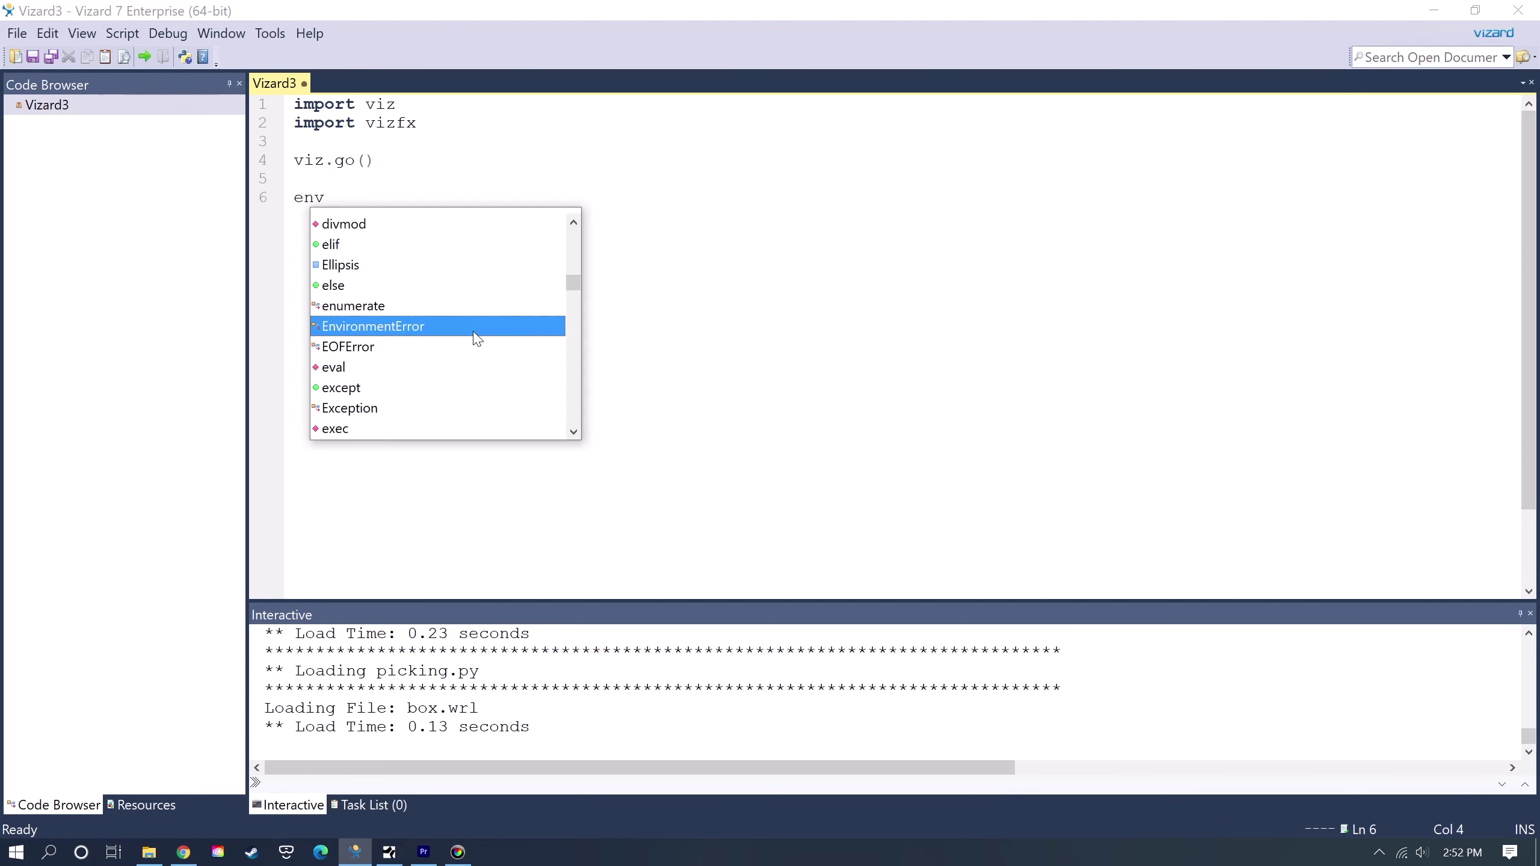
pyautogui.write(' = viz')
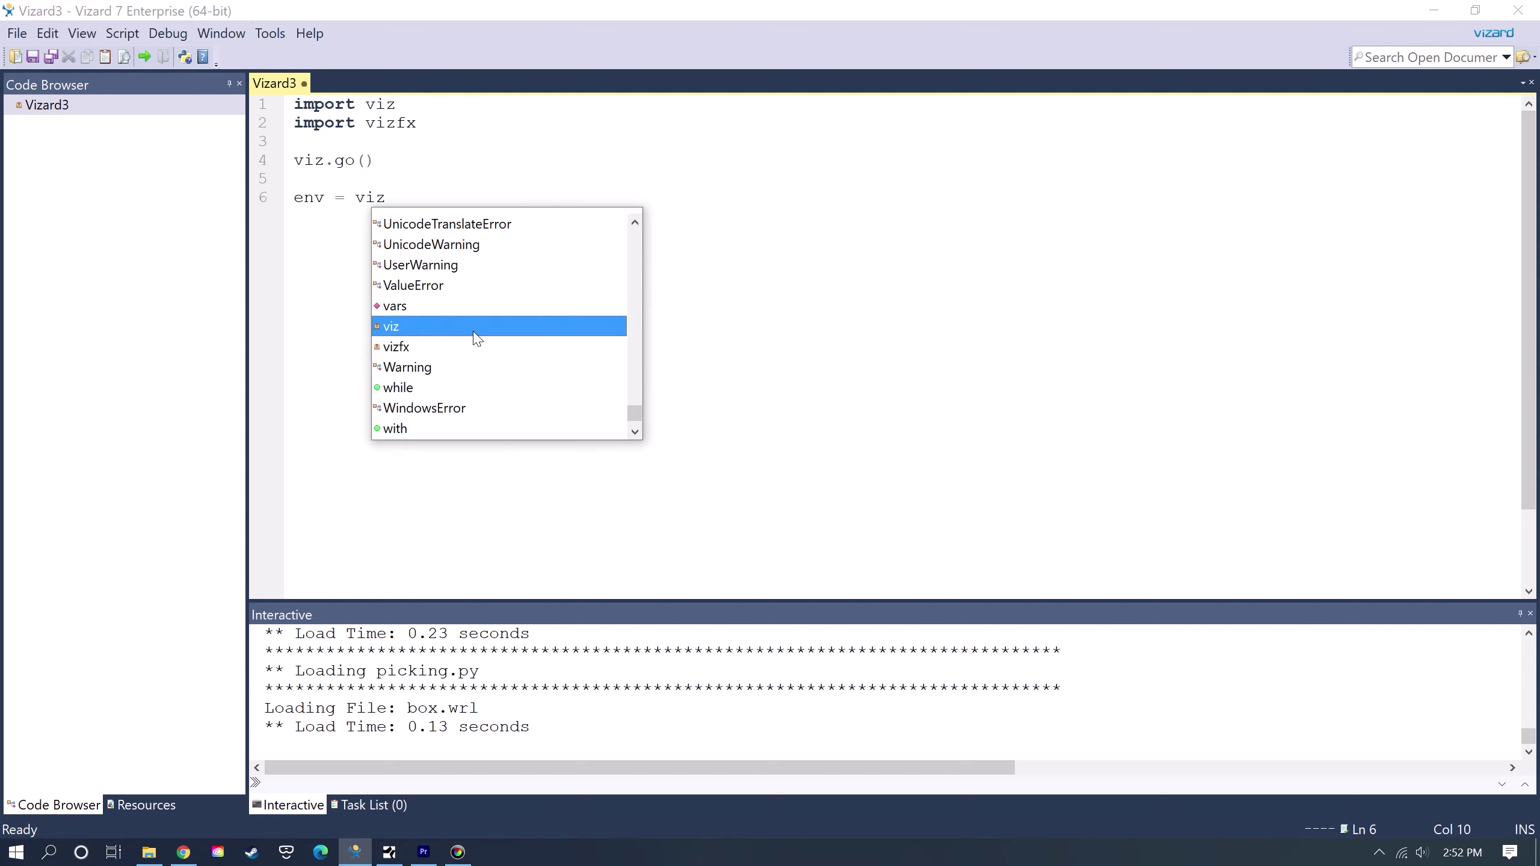
pyautogui.write('fx.addC')
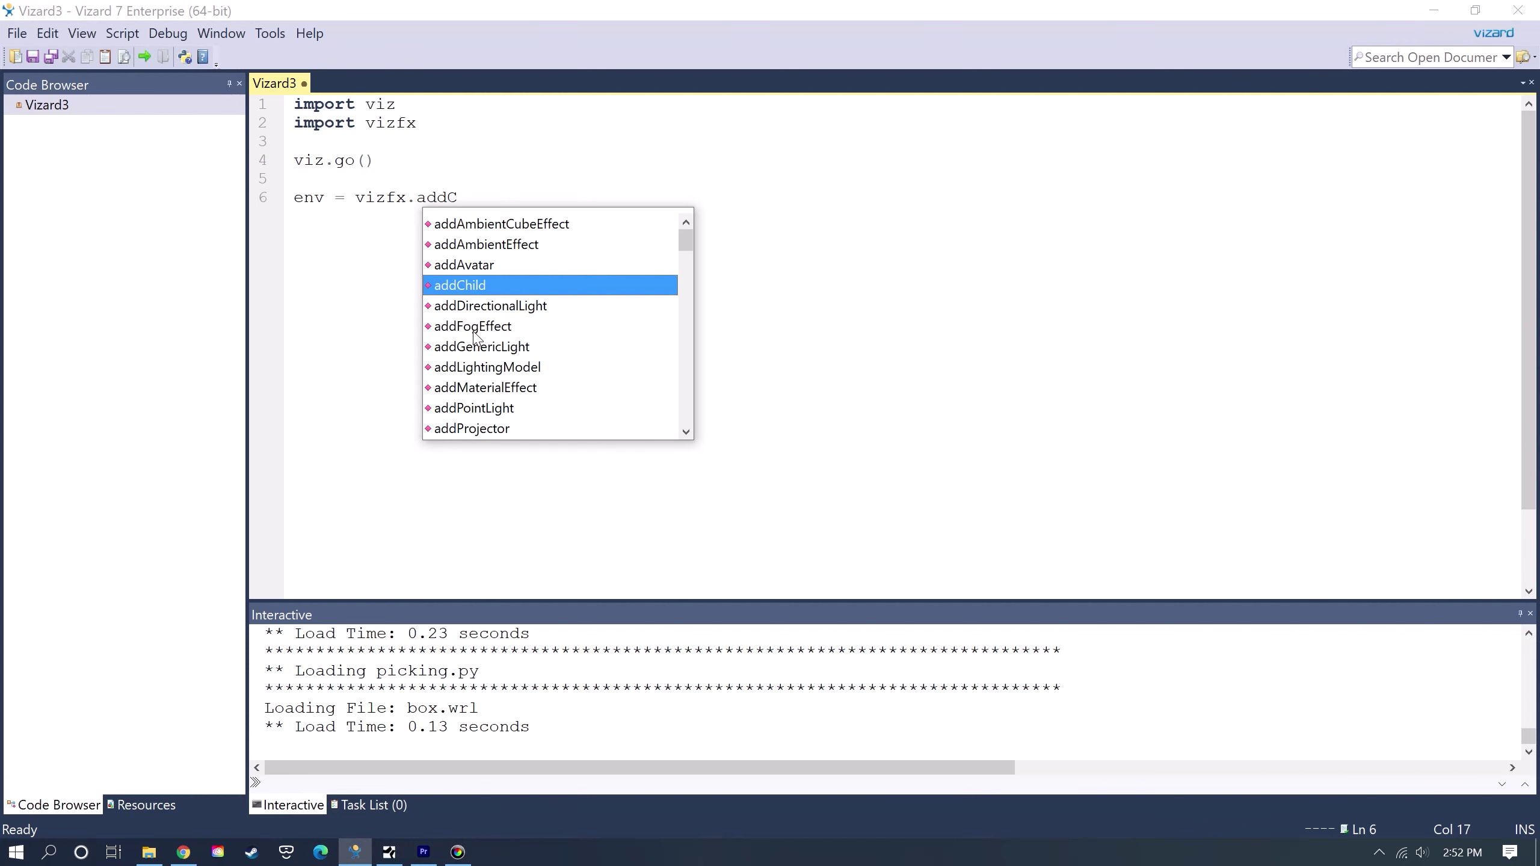
pyautogui.write("hild('")
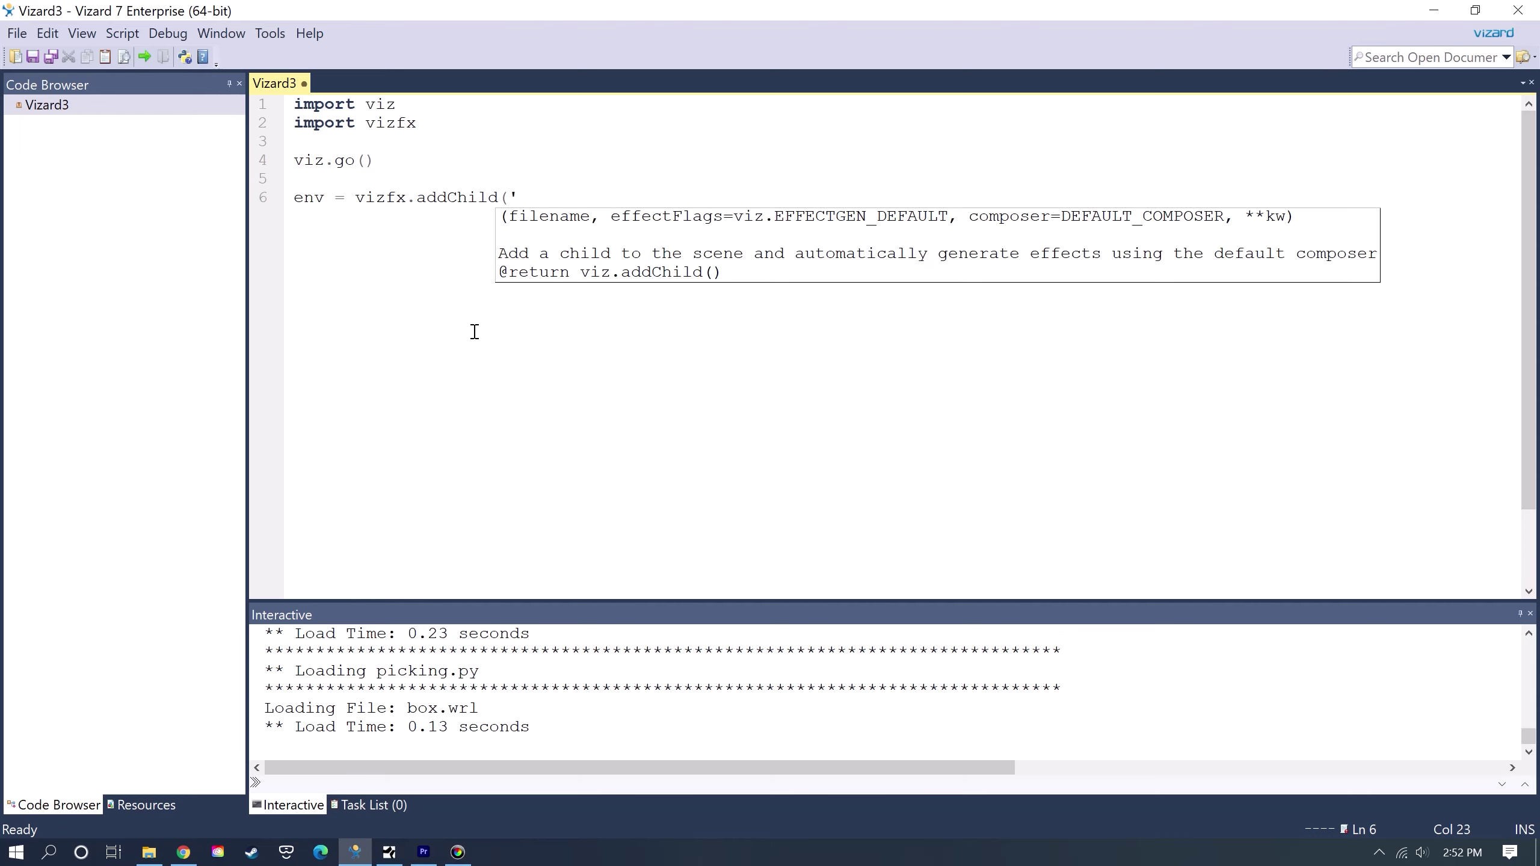
pyautogui.write('resources/')
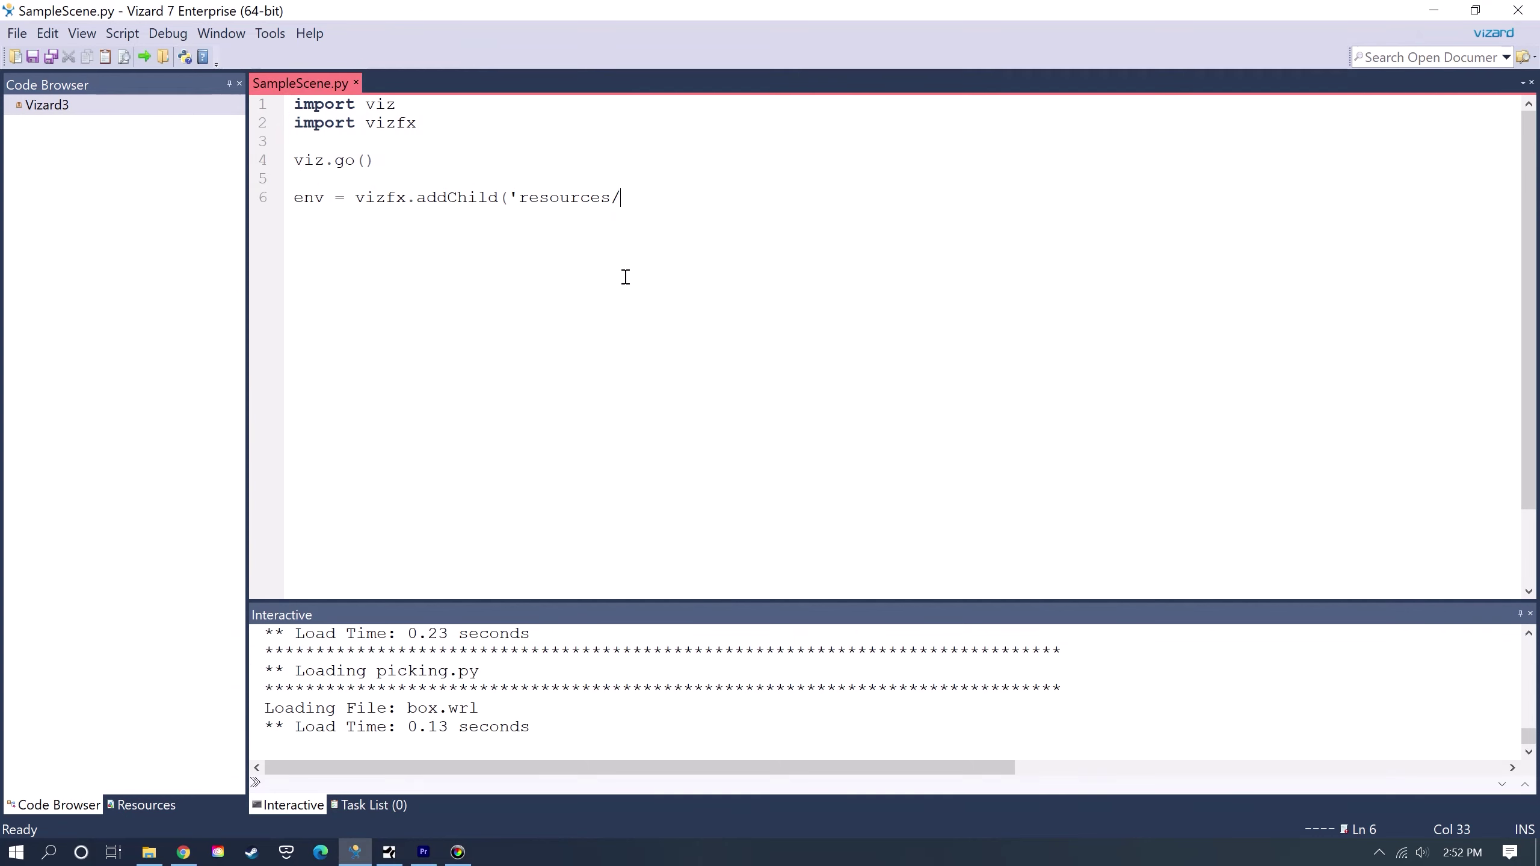
# Copy kitchen.osgb's name from the Resources folder and paste it into the addChild path.
pyautogui.rightClick(311, 89)
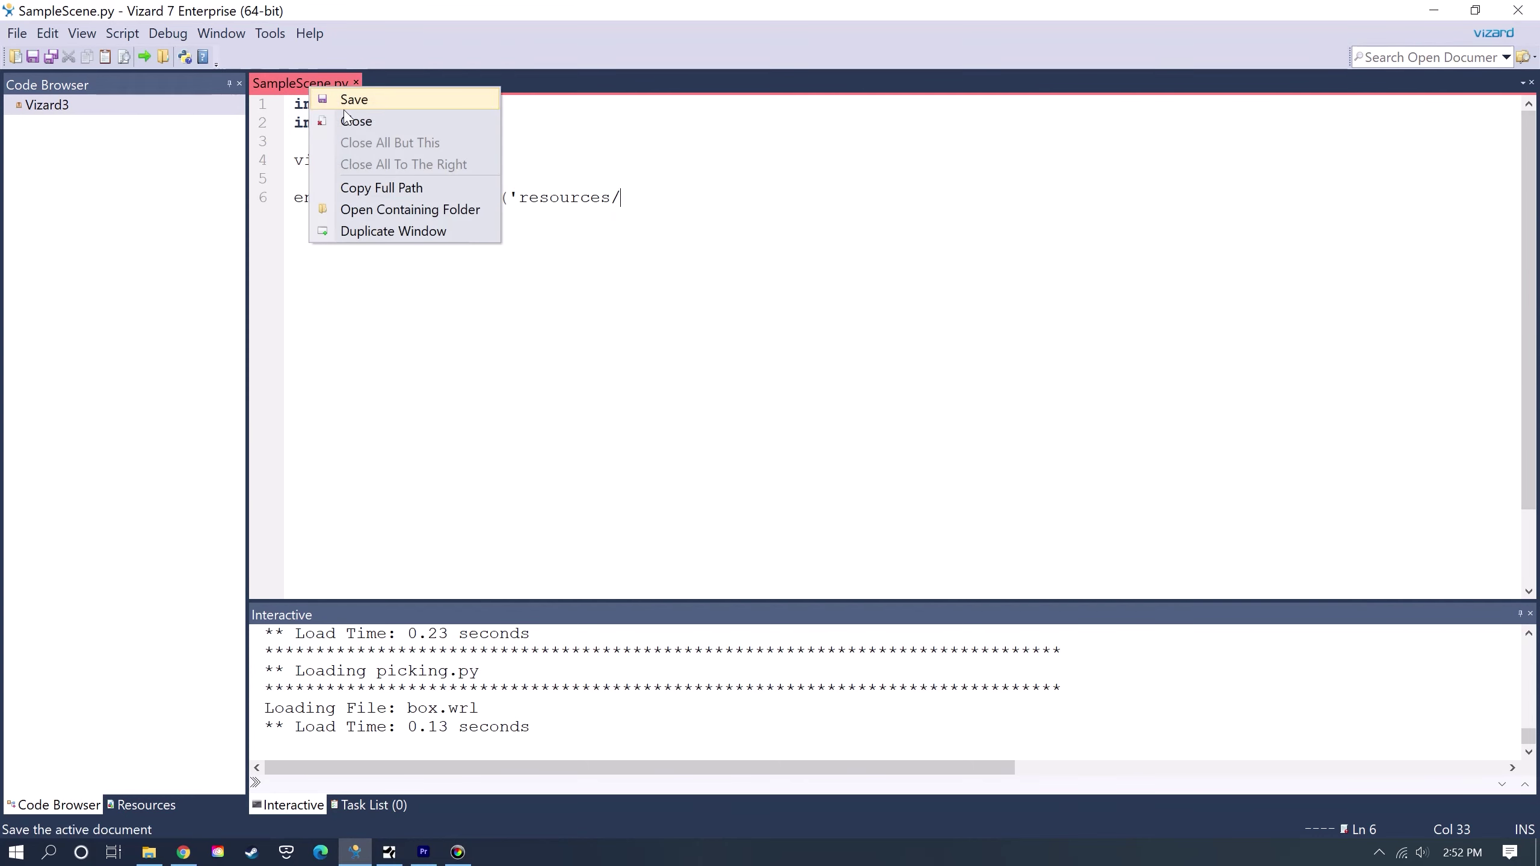
pyautogui.click(376, 210)
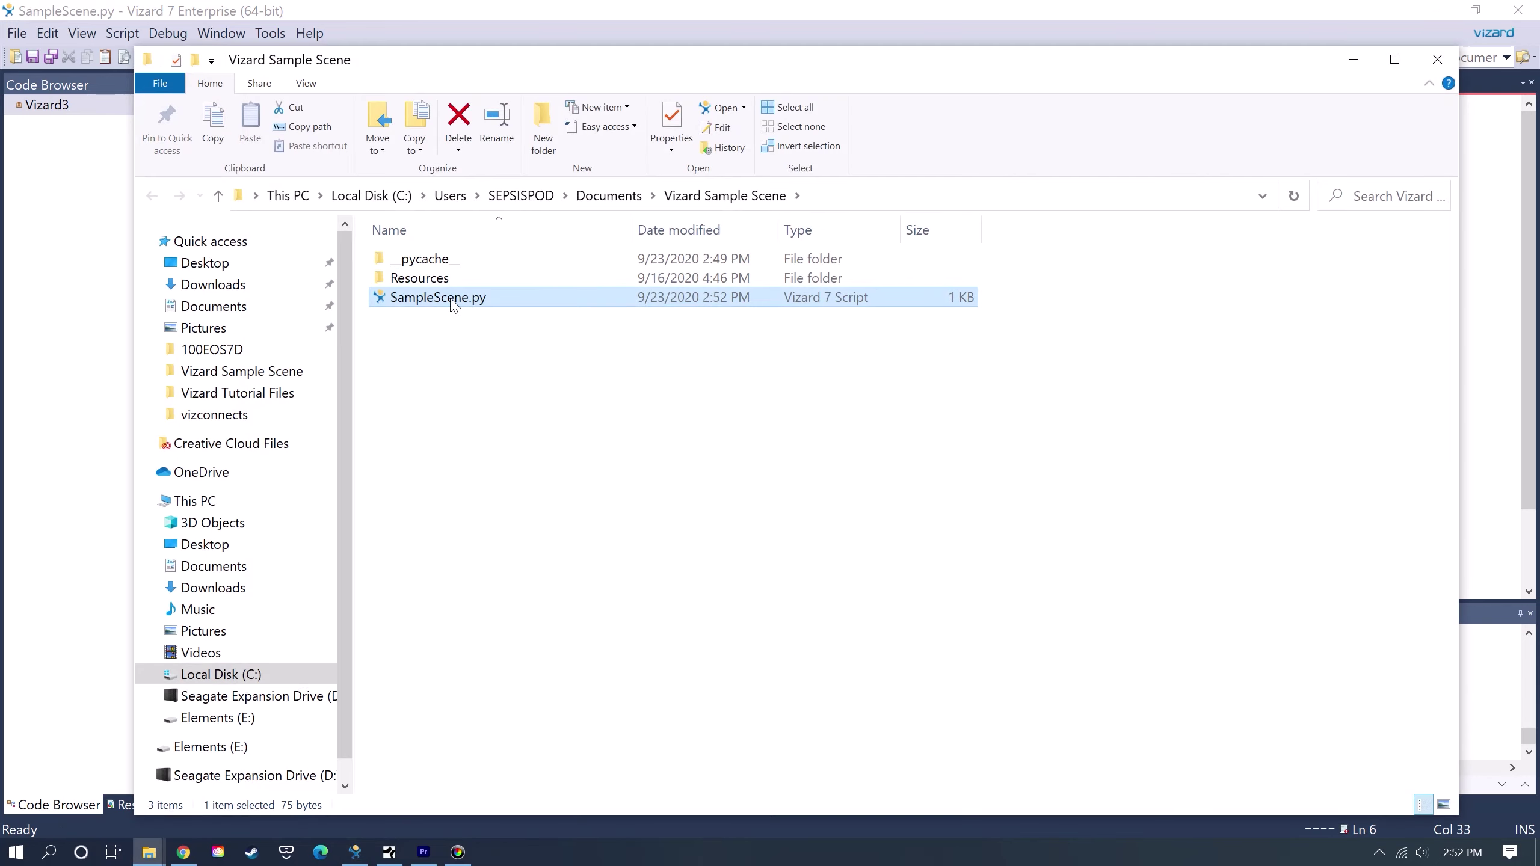
pyautogui.doubleClick(443, 279)
pyautogui.click(424, 278)
pyautogui.click(437, 259)
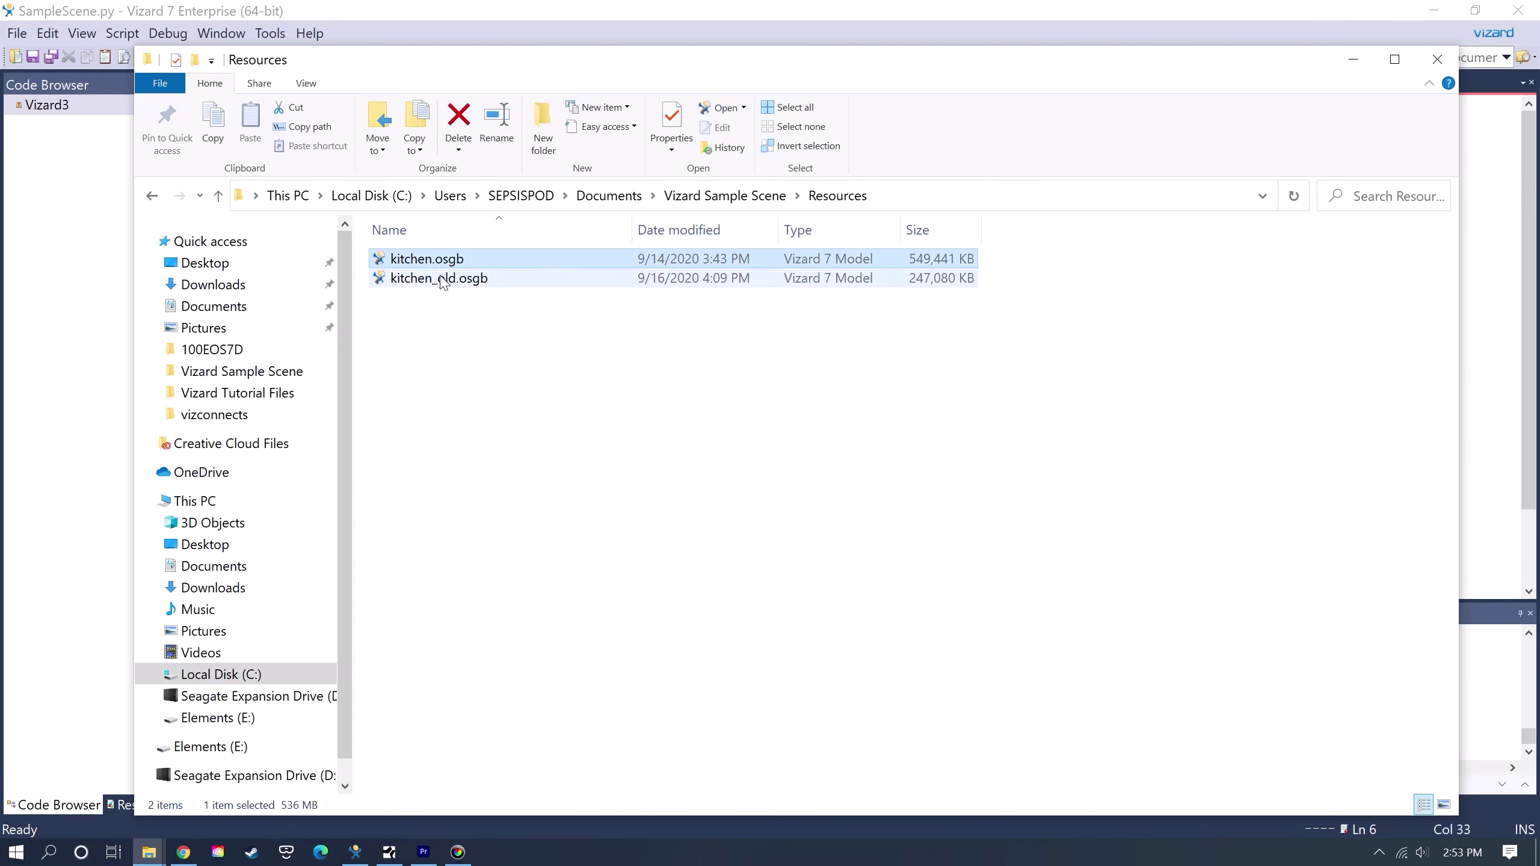
pyautogui.click(461, 260)
pyautogui.moveTo(479, 261); pyautogui.dragTo(395, 256)
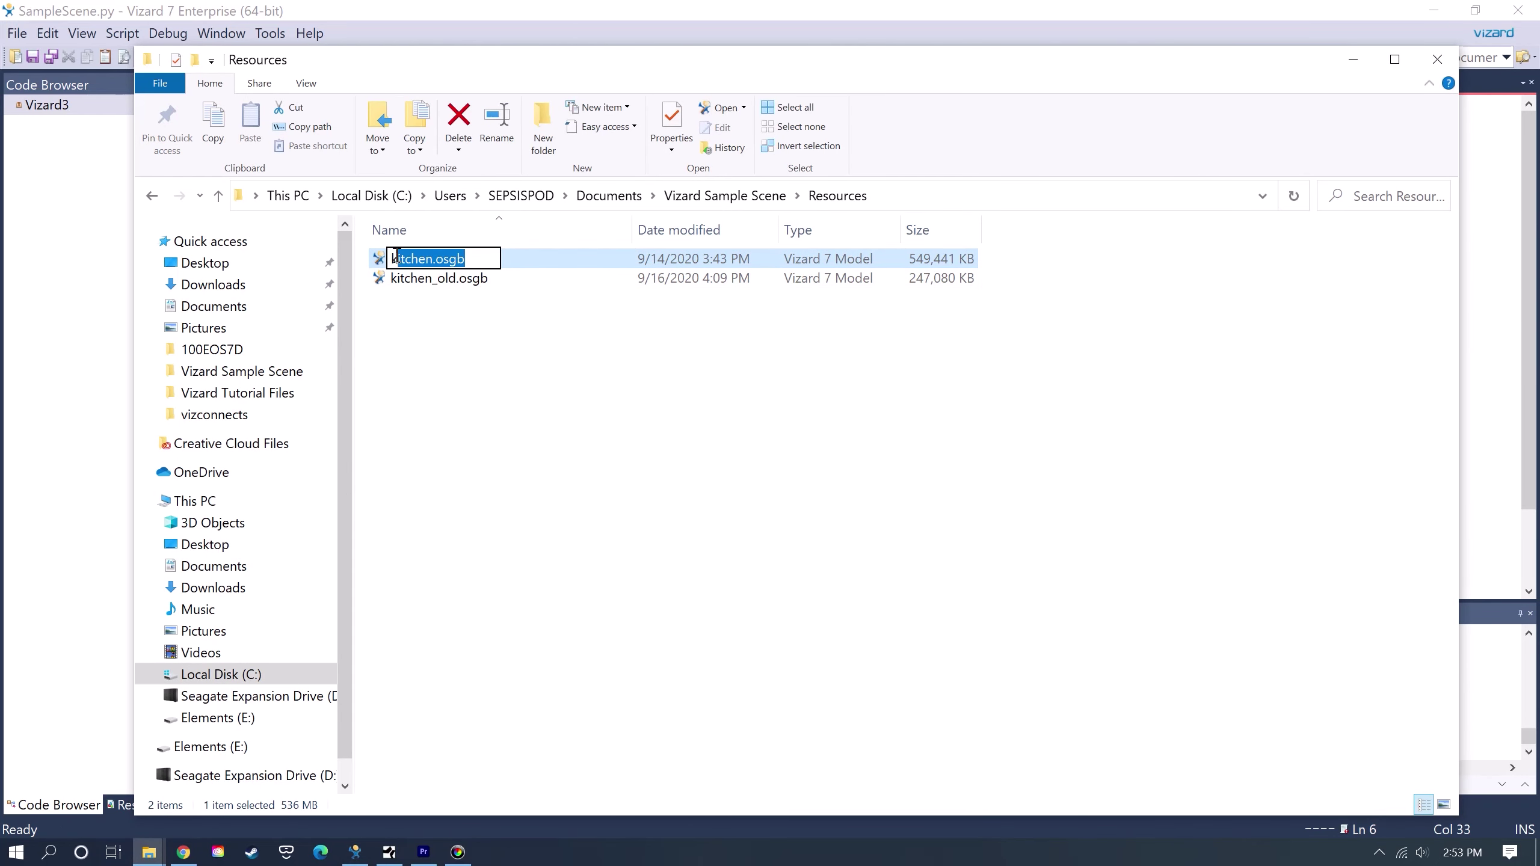
pyautogui.click(1437, 59)
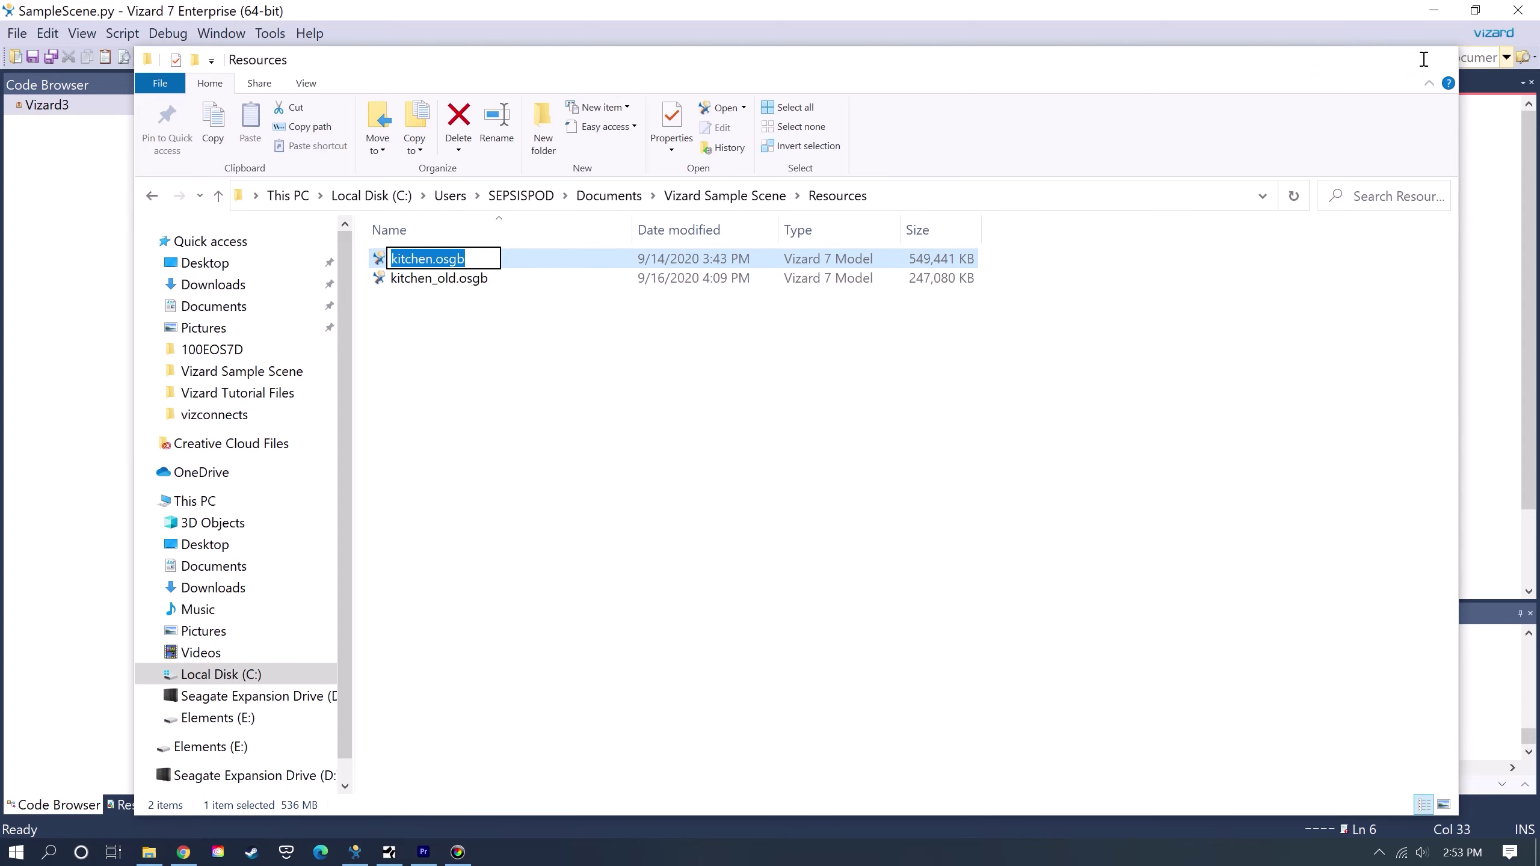
pyautogui.write('kitchen.osgb')
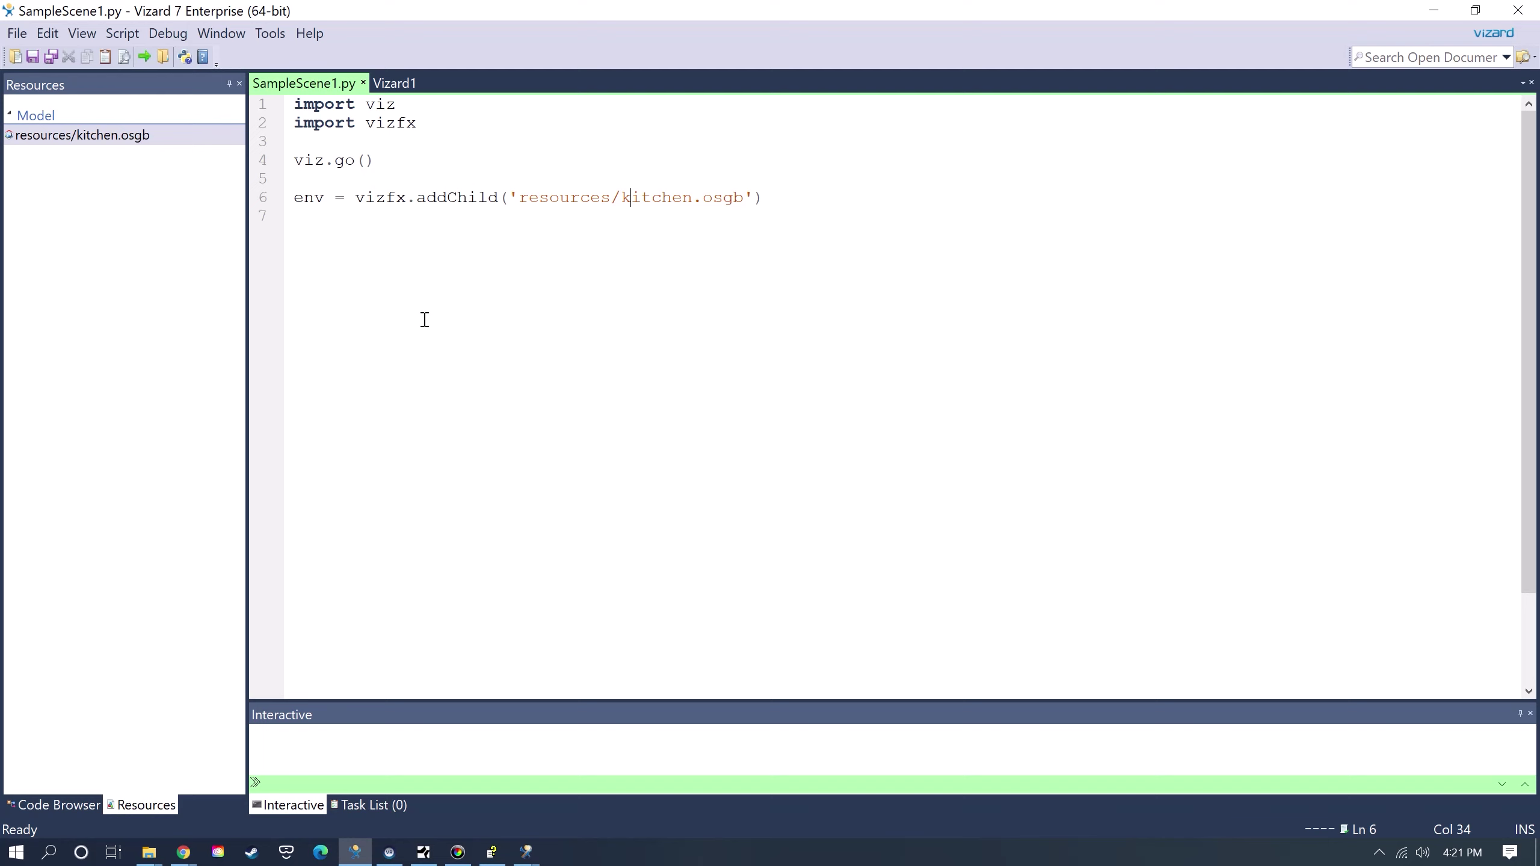
# Run SampleScene1.py with F5, look around the kitchen, and close its window.
pyautogui.press('F5')
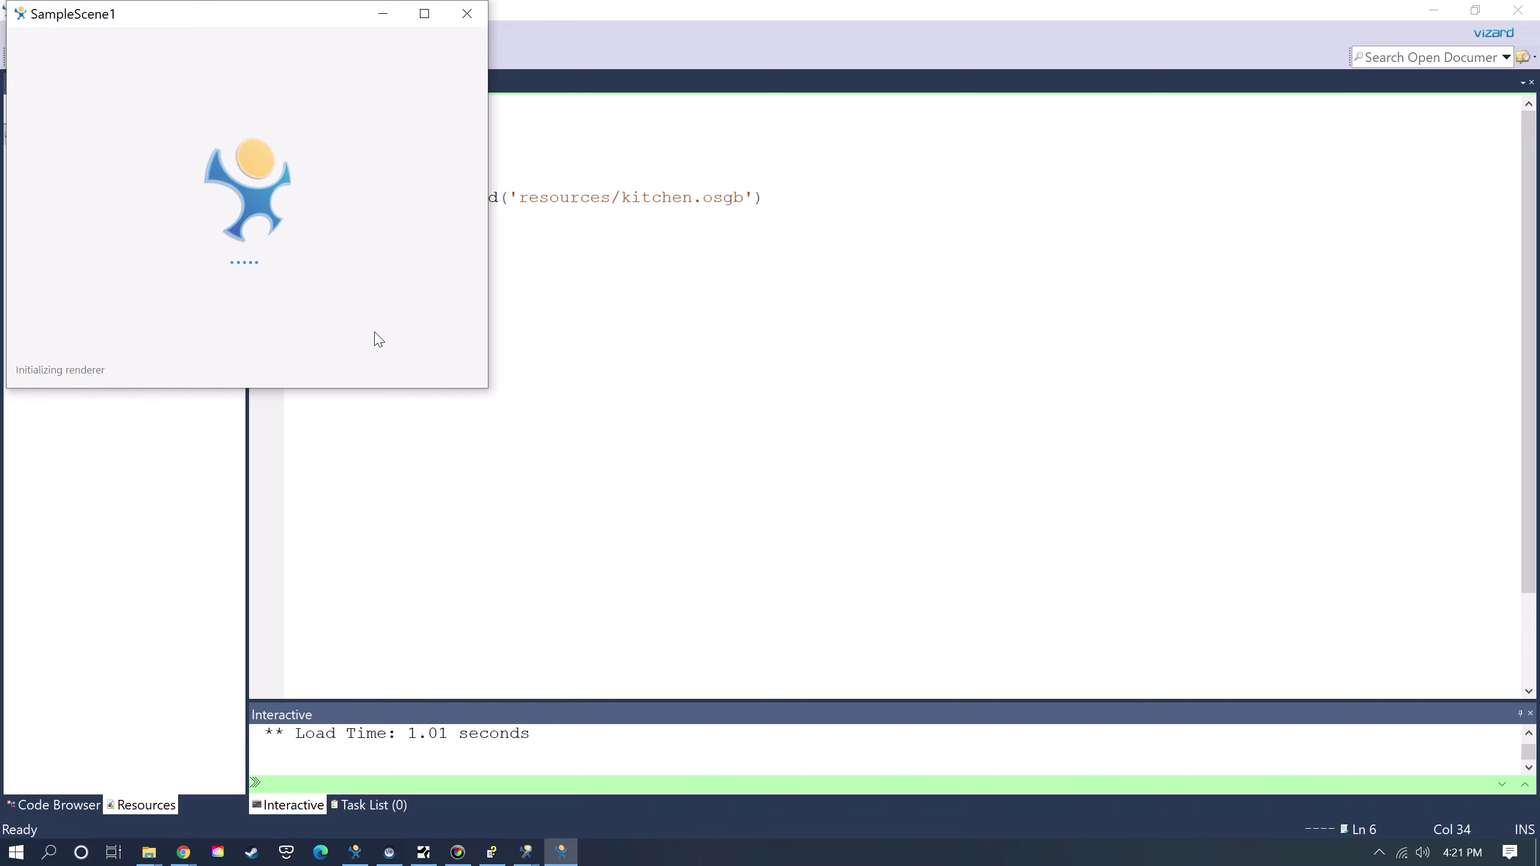
pyautogui.moveTo(296, 316); pyautogui.dragTo(362, 47)
pyautogui.click(467, 13)
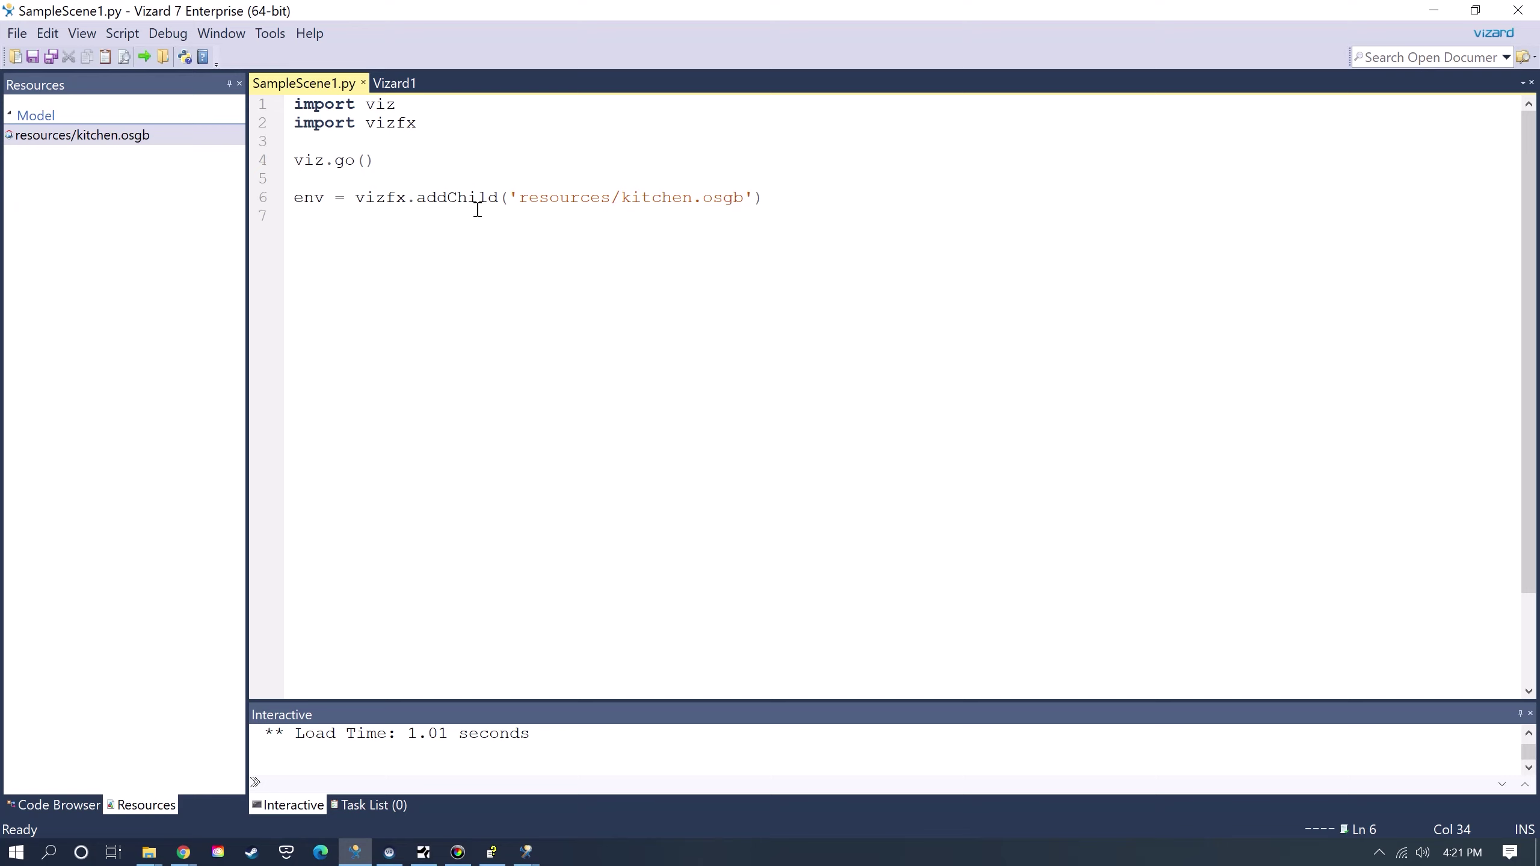
# Launch Vizconnect and save a new configuration file named vizconnect_config.
pyautogui.press('F5')
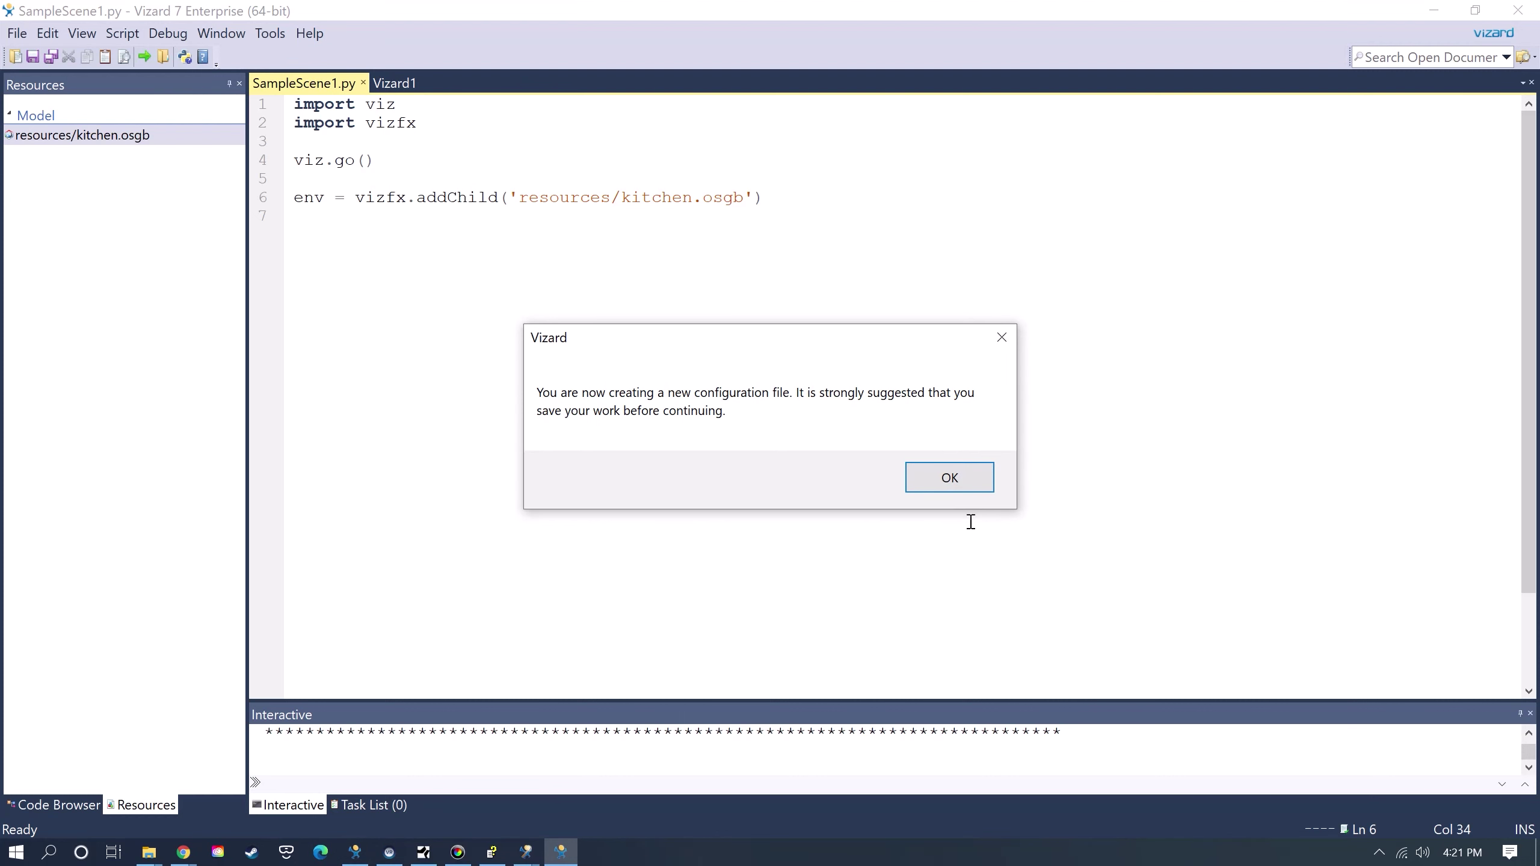
pyautogui.click(949, 478)
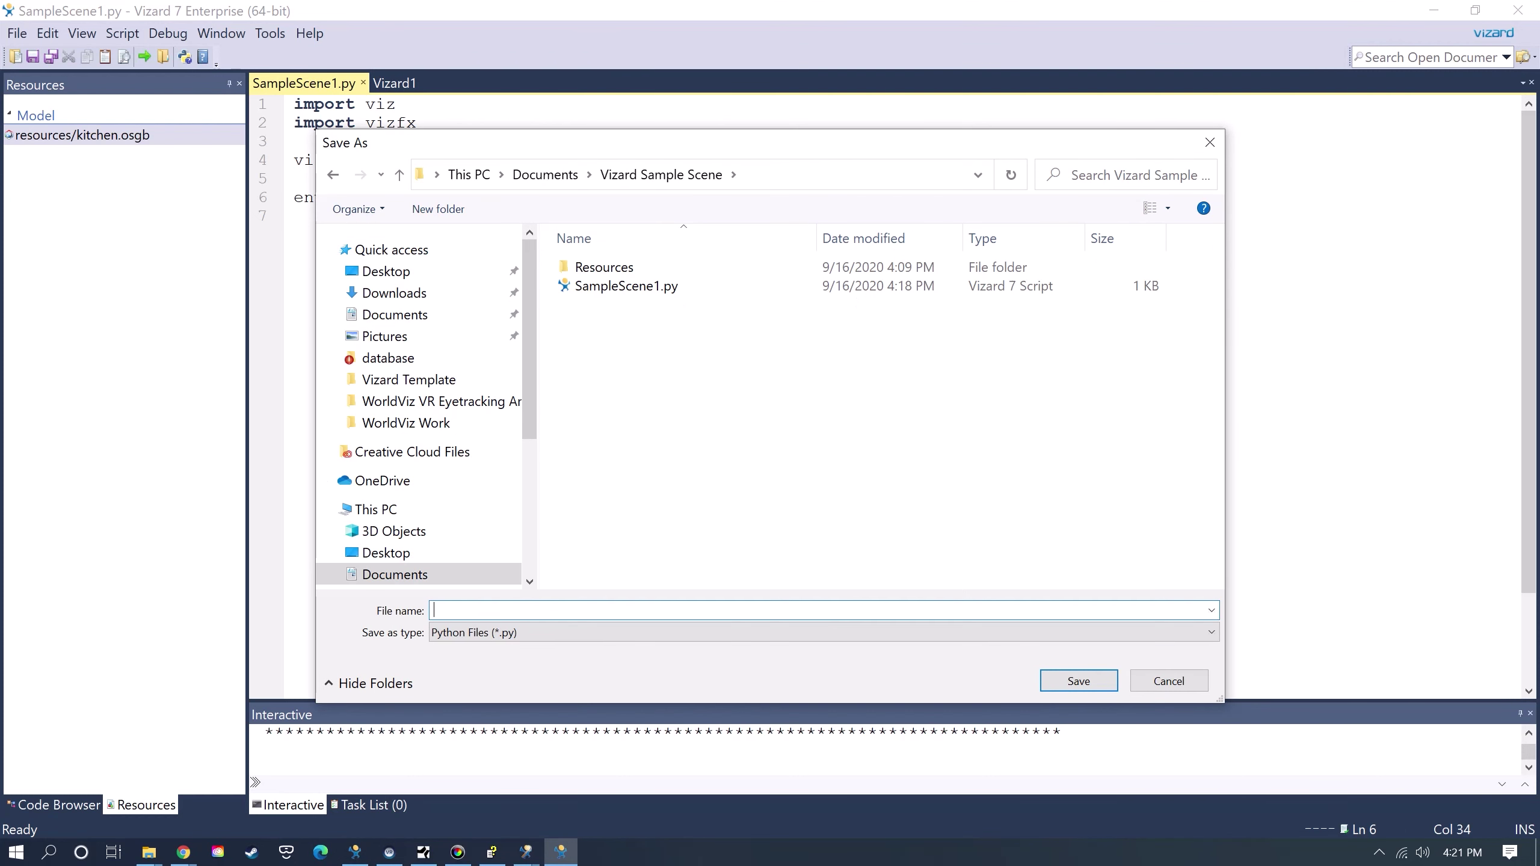
pyautogui.write('vizconnect_config')
pyautogui.click(1078, 680)
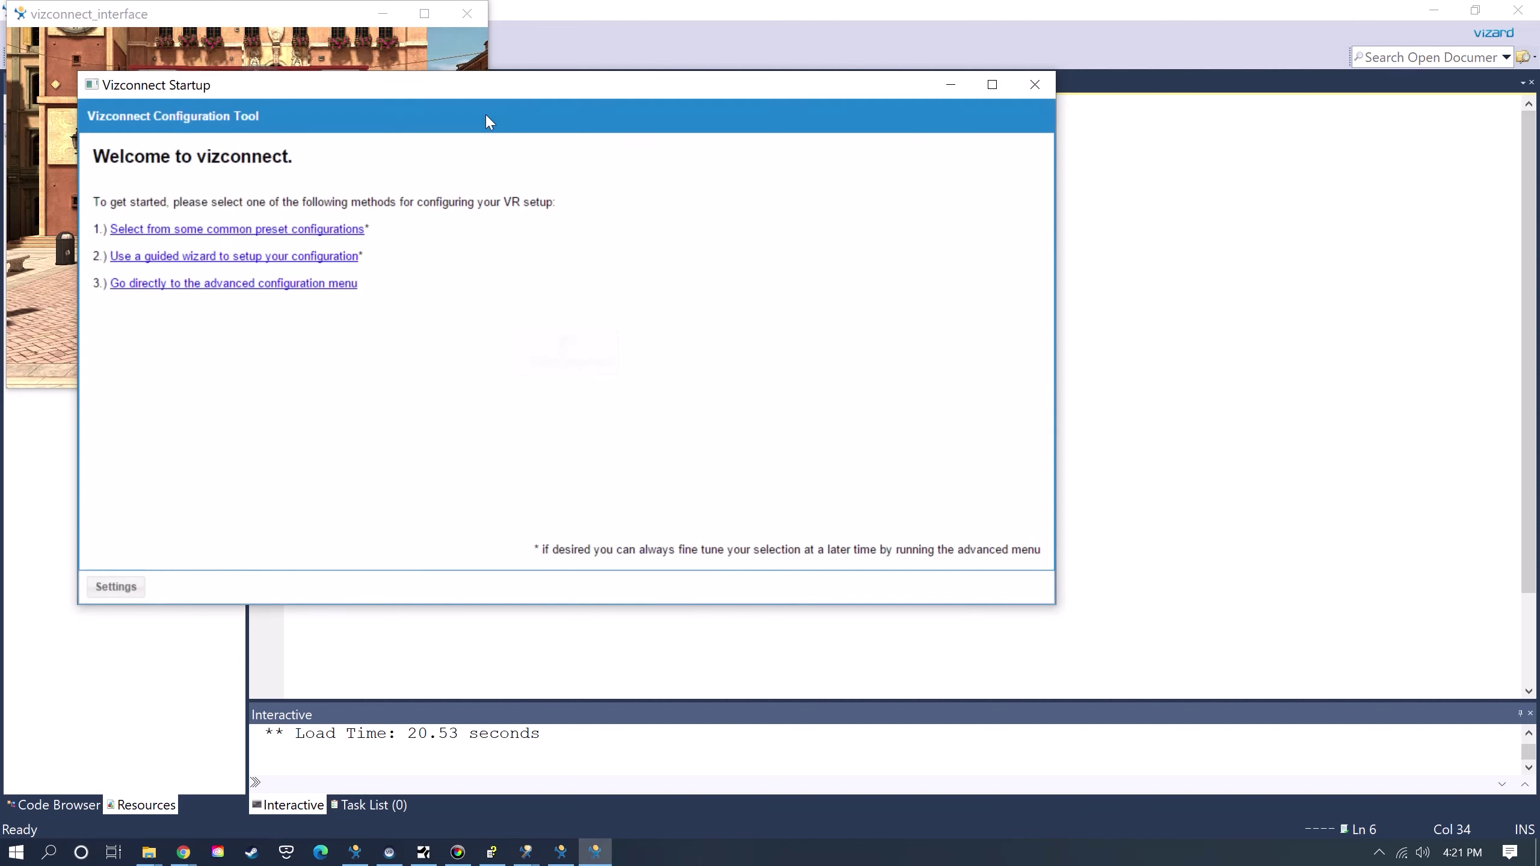
pyautogui.moveTo(438, 89); pyautogui.dragTo(491, 102)
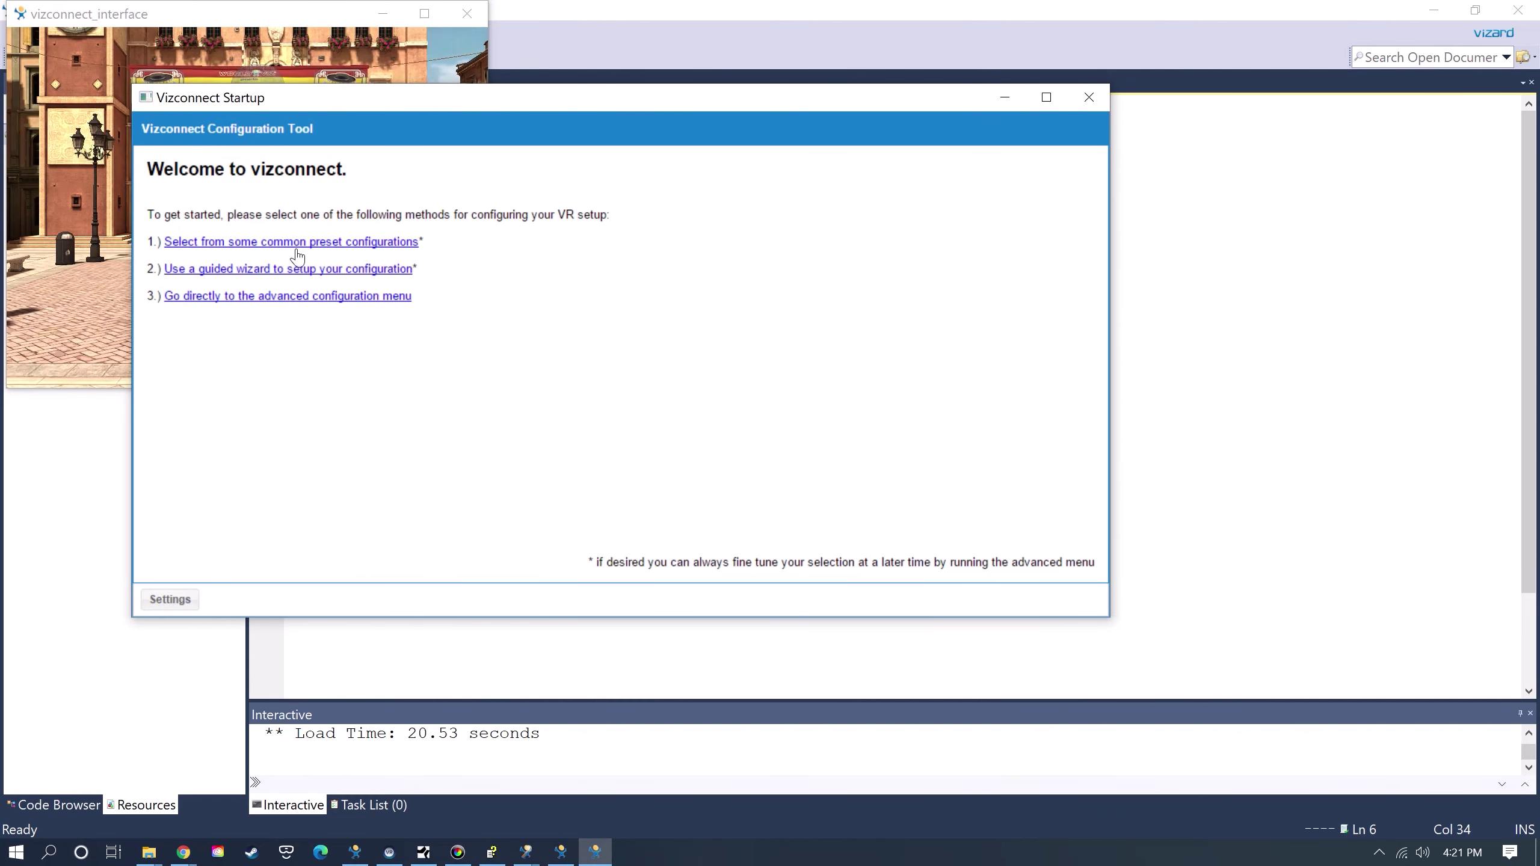
# Choose and apply the HTC Vive preset from the common presets.
pyautogui.click(276, 242)
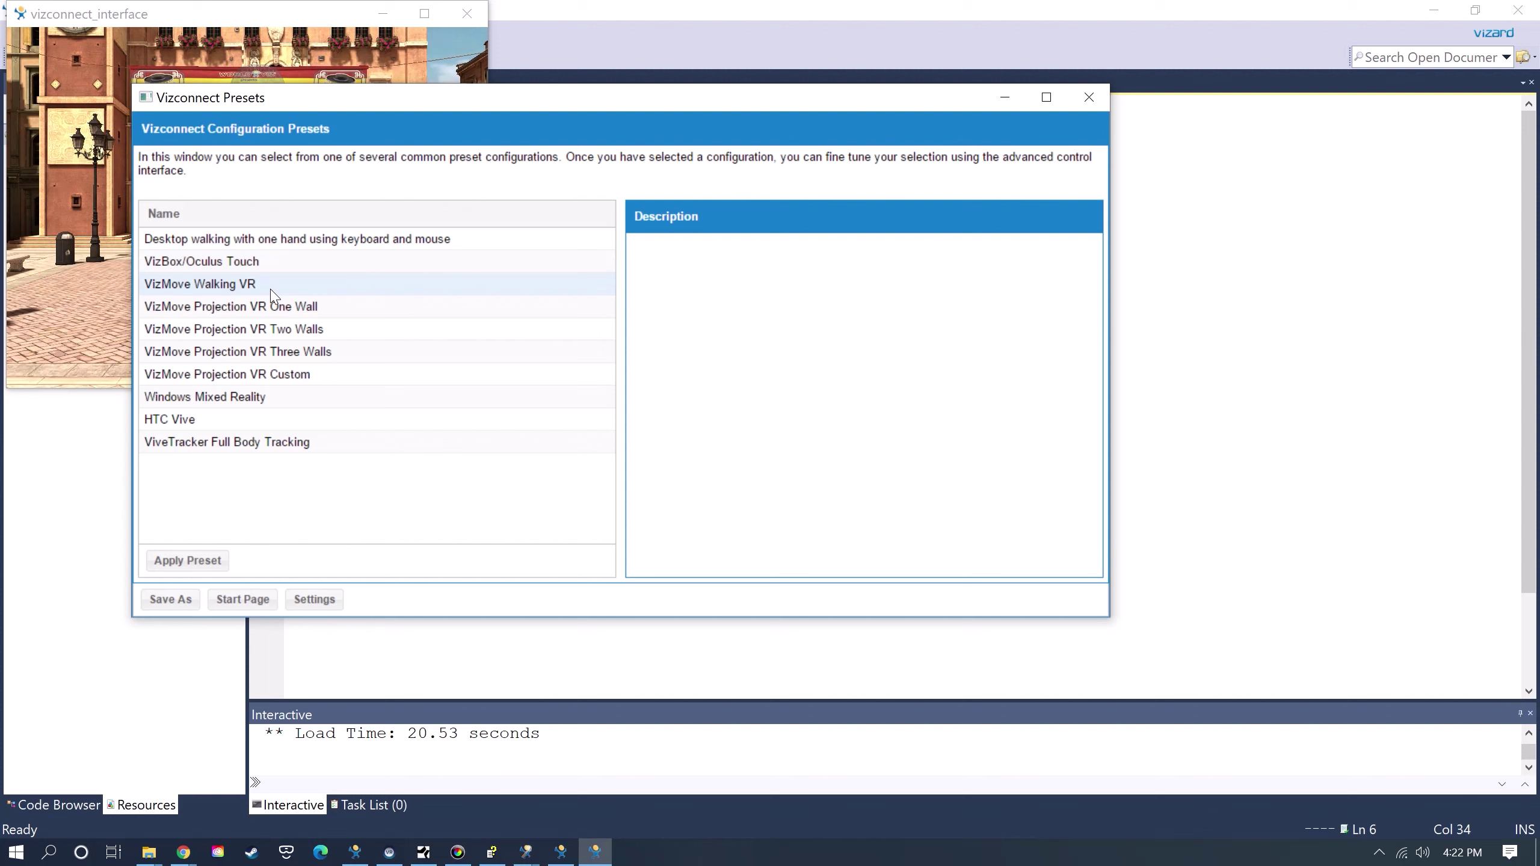
pyautogui.click(241, 399)
pyautogui.click(237, 416)
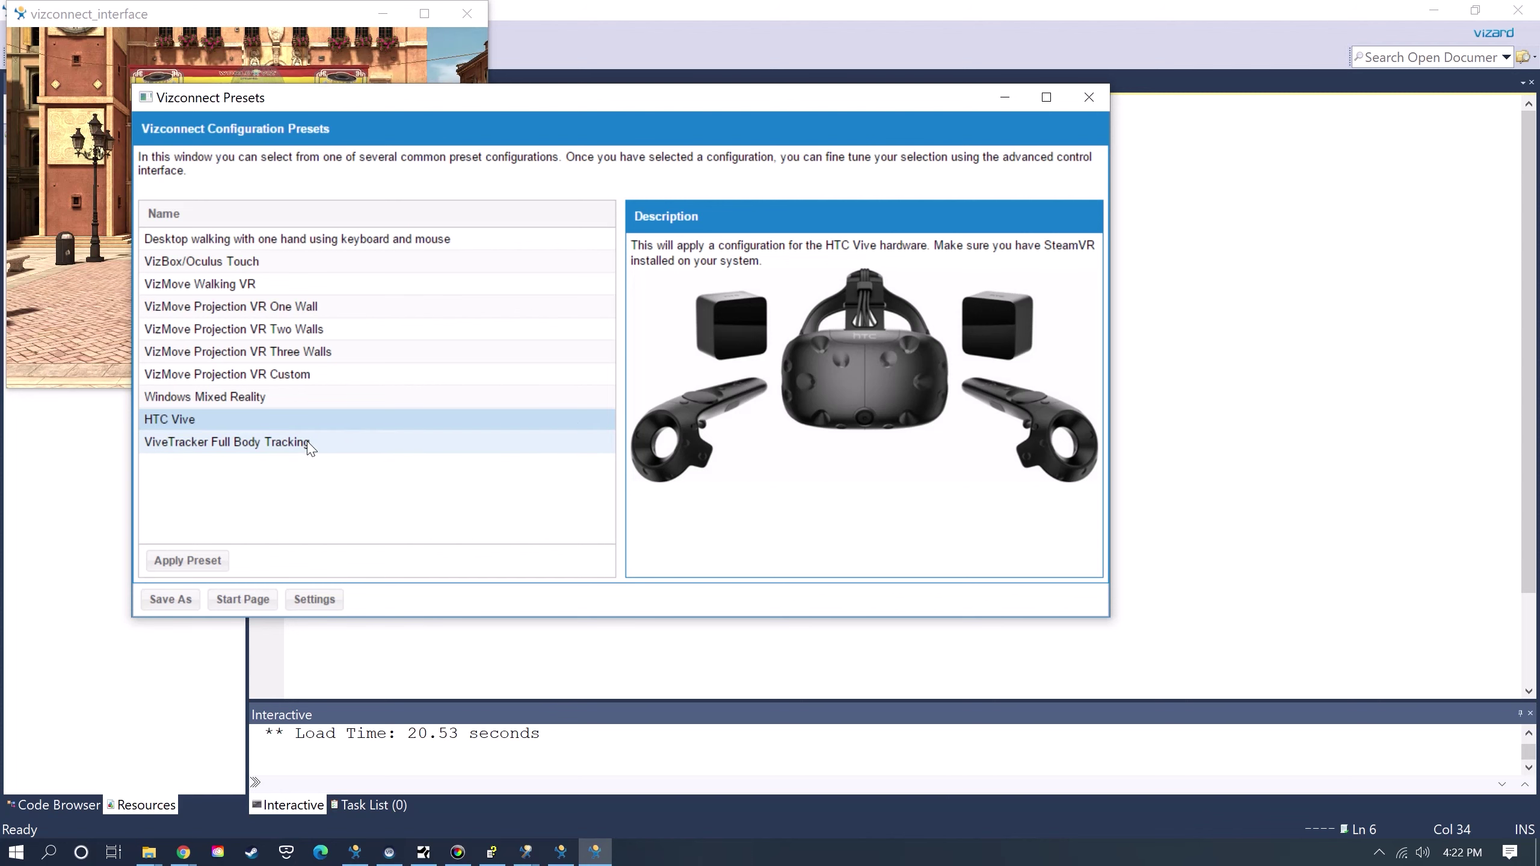
pyautogui.click(190, 561)
pyautogui.click(577, 424)
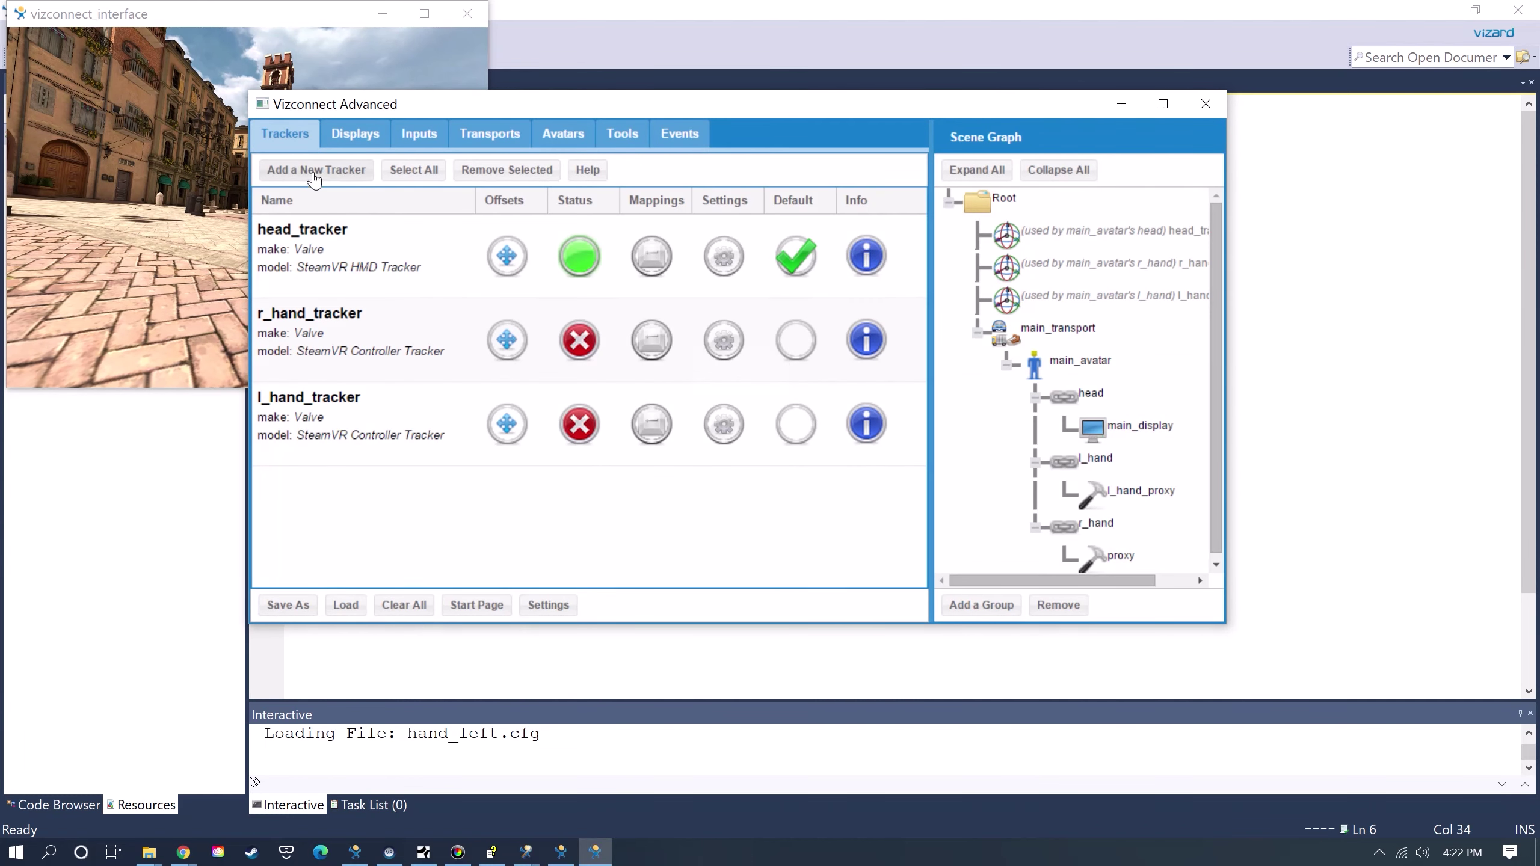
# Browse the Merged and zSpace tracker models, then cancel without adding a tracker.
pyautogui.click(314, 172)
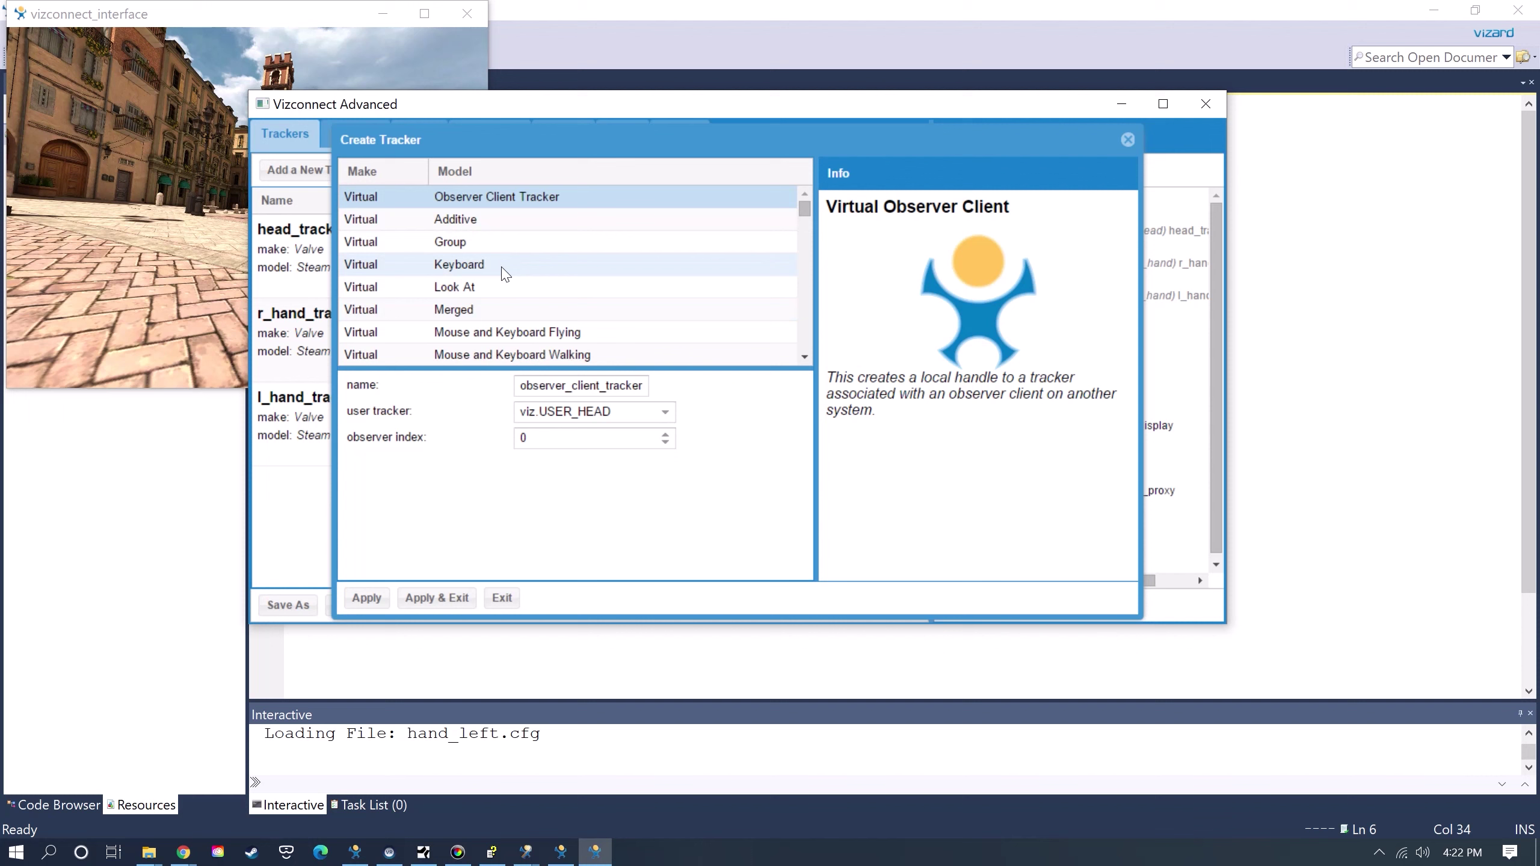
pyautogui.scroll(-5, 505, 276)
pyautogui.scroll(5, 496, 285)
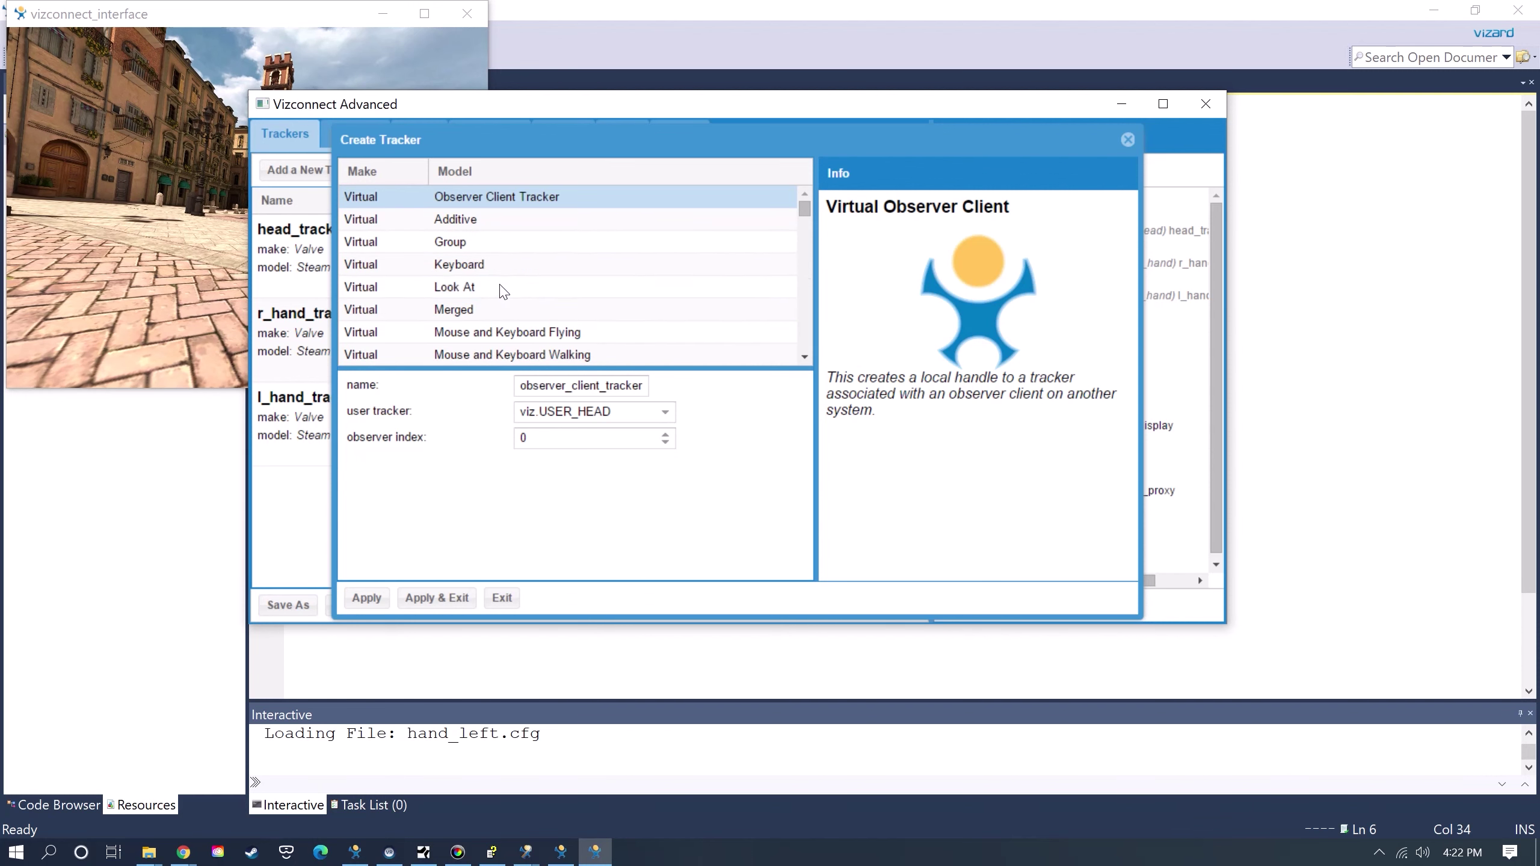
pyautogui.click(471, 309)
pyautogui.press('Down')
pyautogui.press('Down')
pyautogui.press('Down')
pyautogui.press('Down')
pyautogui.press('Down')
pyautogui.press('Down')
pyautogui.press('Down')
pyautogui.press('Down')
pyautogui.press('Down')
pyautogui.press('Down')
pyautogui.press('Down')
pyautogui.press('Down')
pyautogui.press('Down')
pyautogui.press('Down')
pyautogui.press('Down')
pyautogui.press('Down')
pyautogui.press('Down')
pyautogui.press('Down')
pyautogui.press('Down')
pyautogui.press('Down')
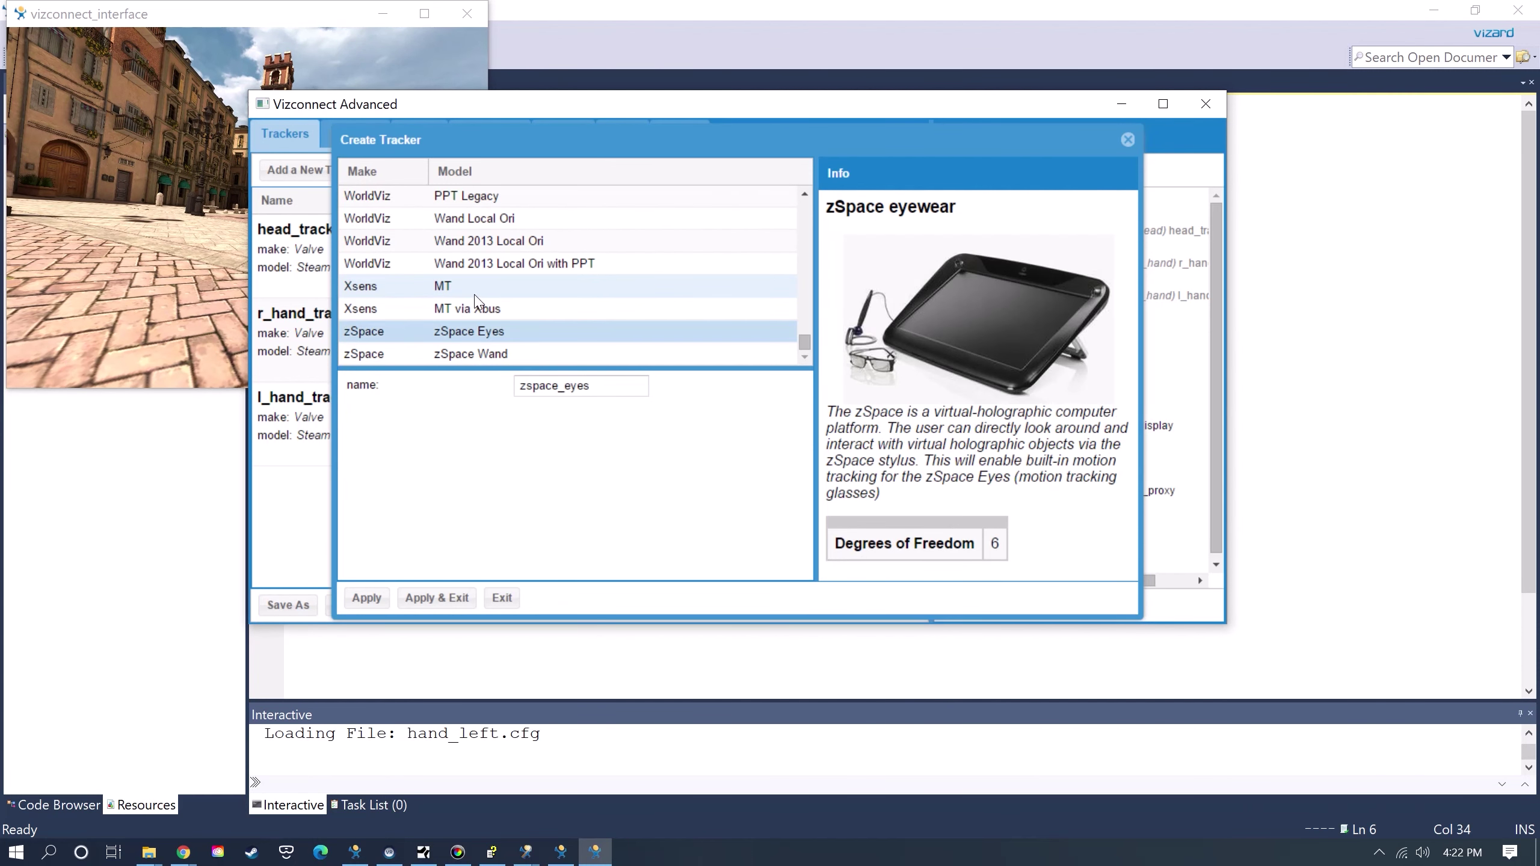
pyautogui.press('Up')
pyautogui.press('Down')
pyautogui.press('Down')
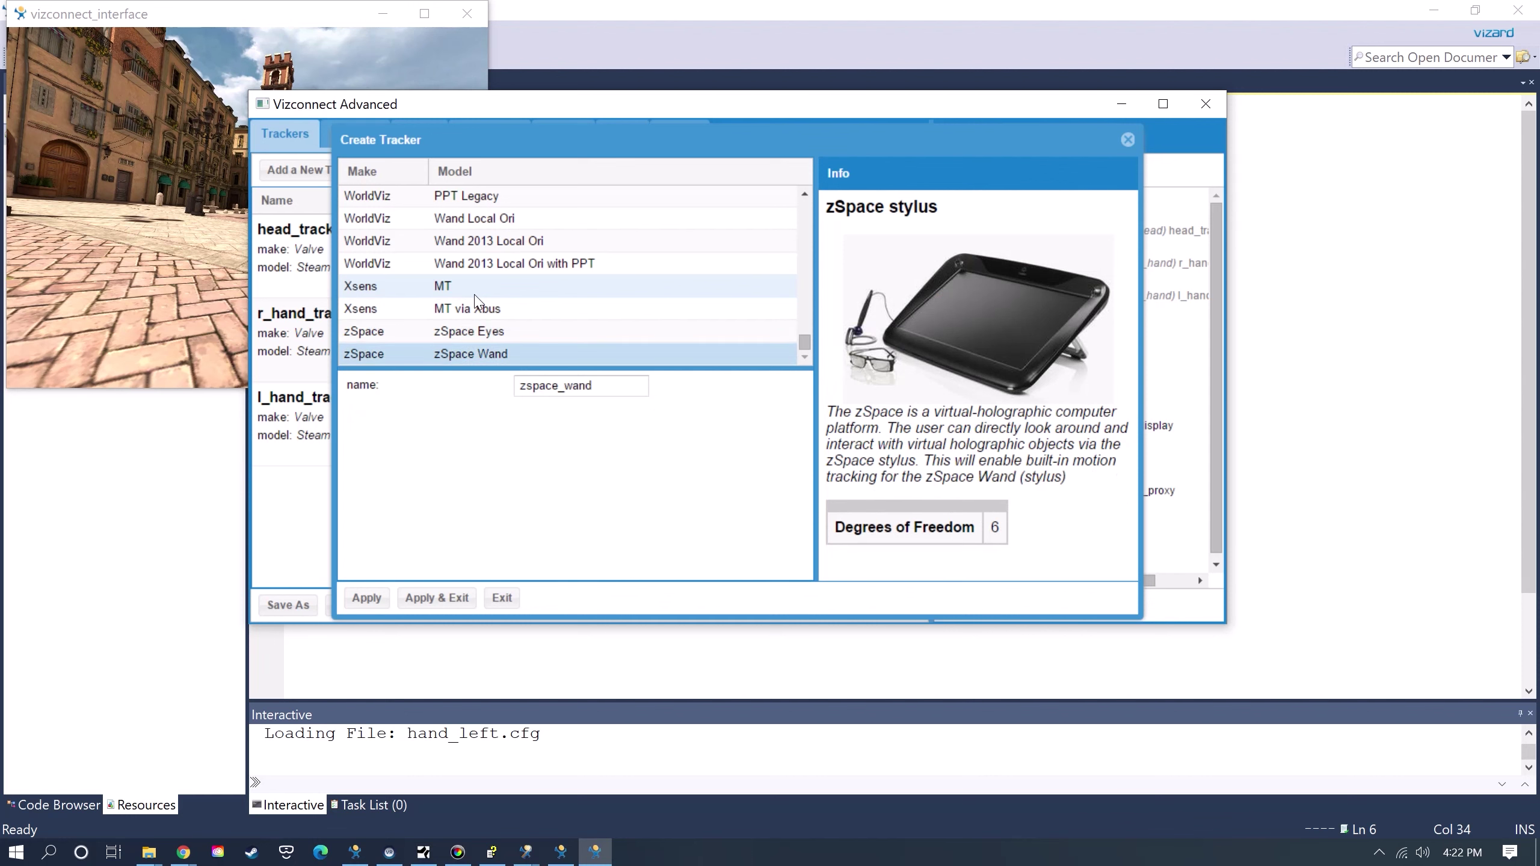
pyautogui.click(1128, 140)
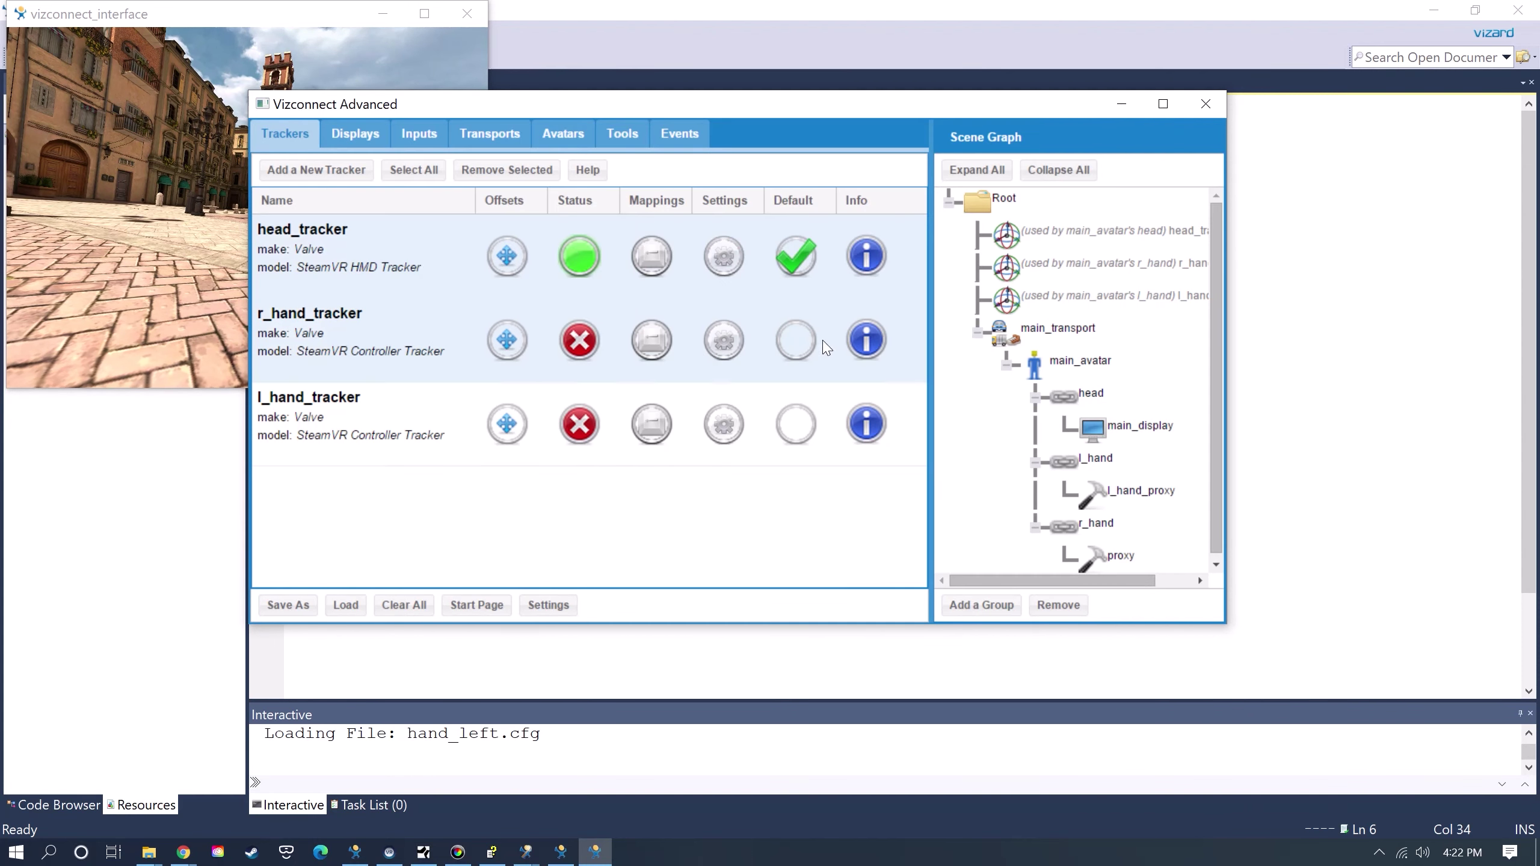
# Review the Displays, Inputs, Transports, Tools, Events and Trackers tabs, then close Vizconnect.
pyautogui.click(369, 147)
pyautogui.click(419, 147)
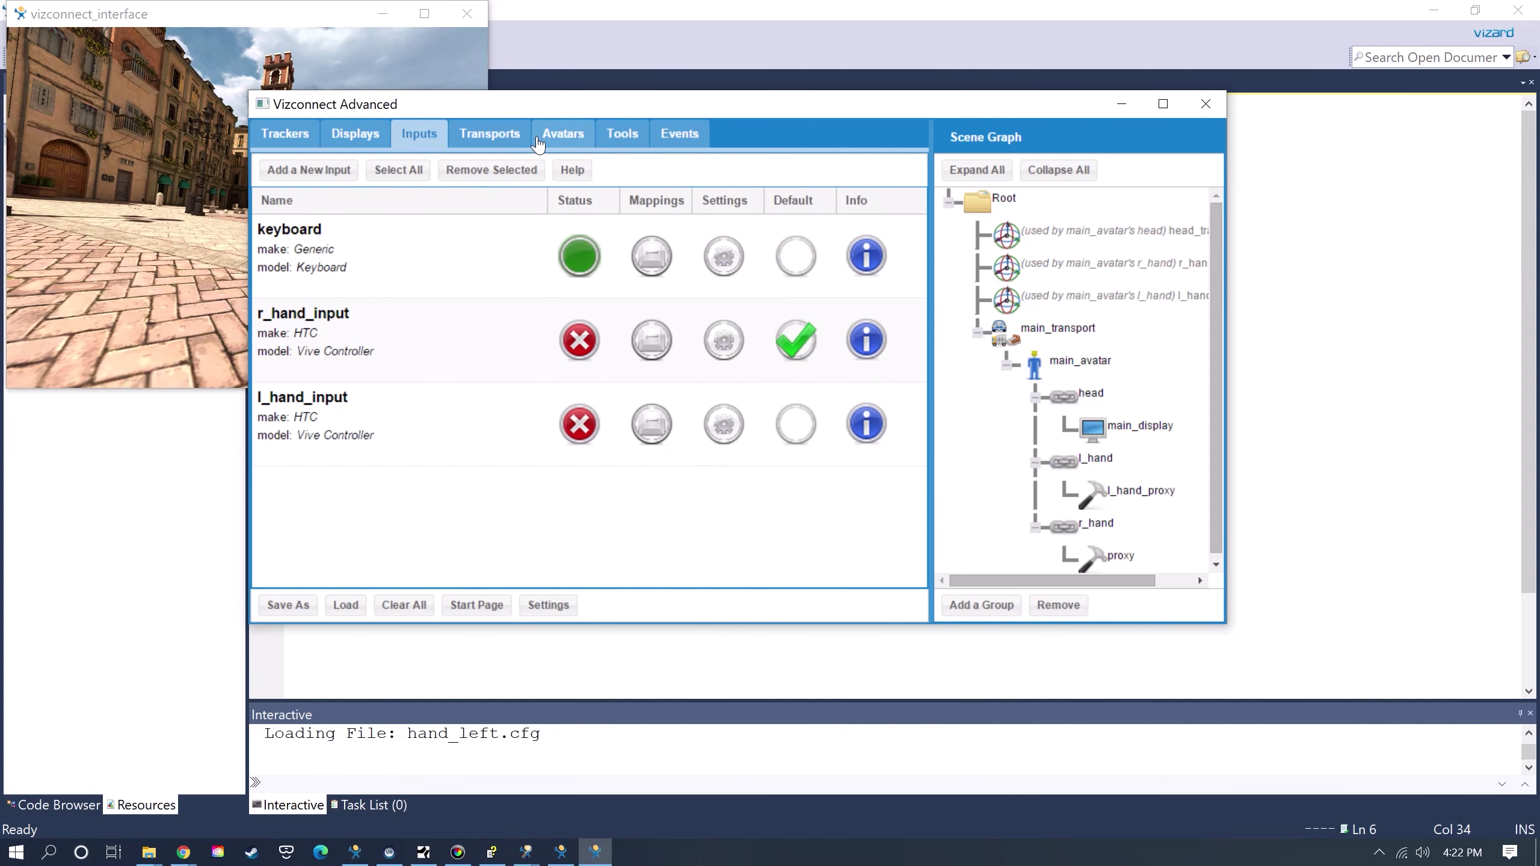
pyautogui.click(512, 136)
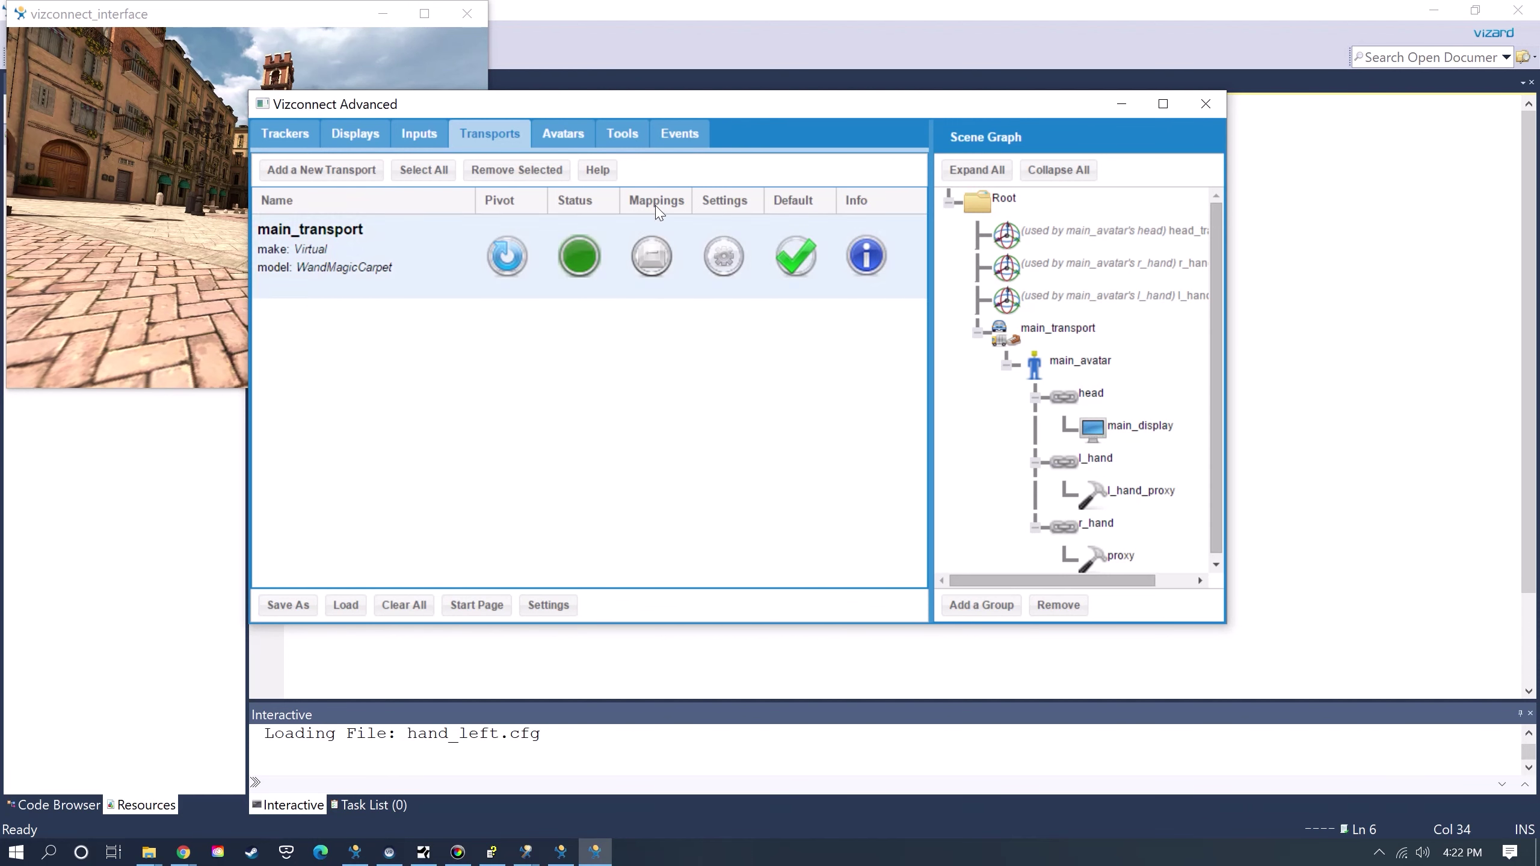
pyautogui.click(622, 134)
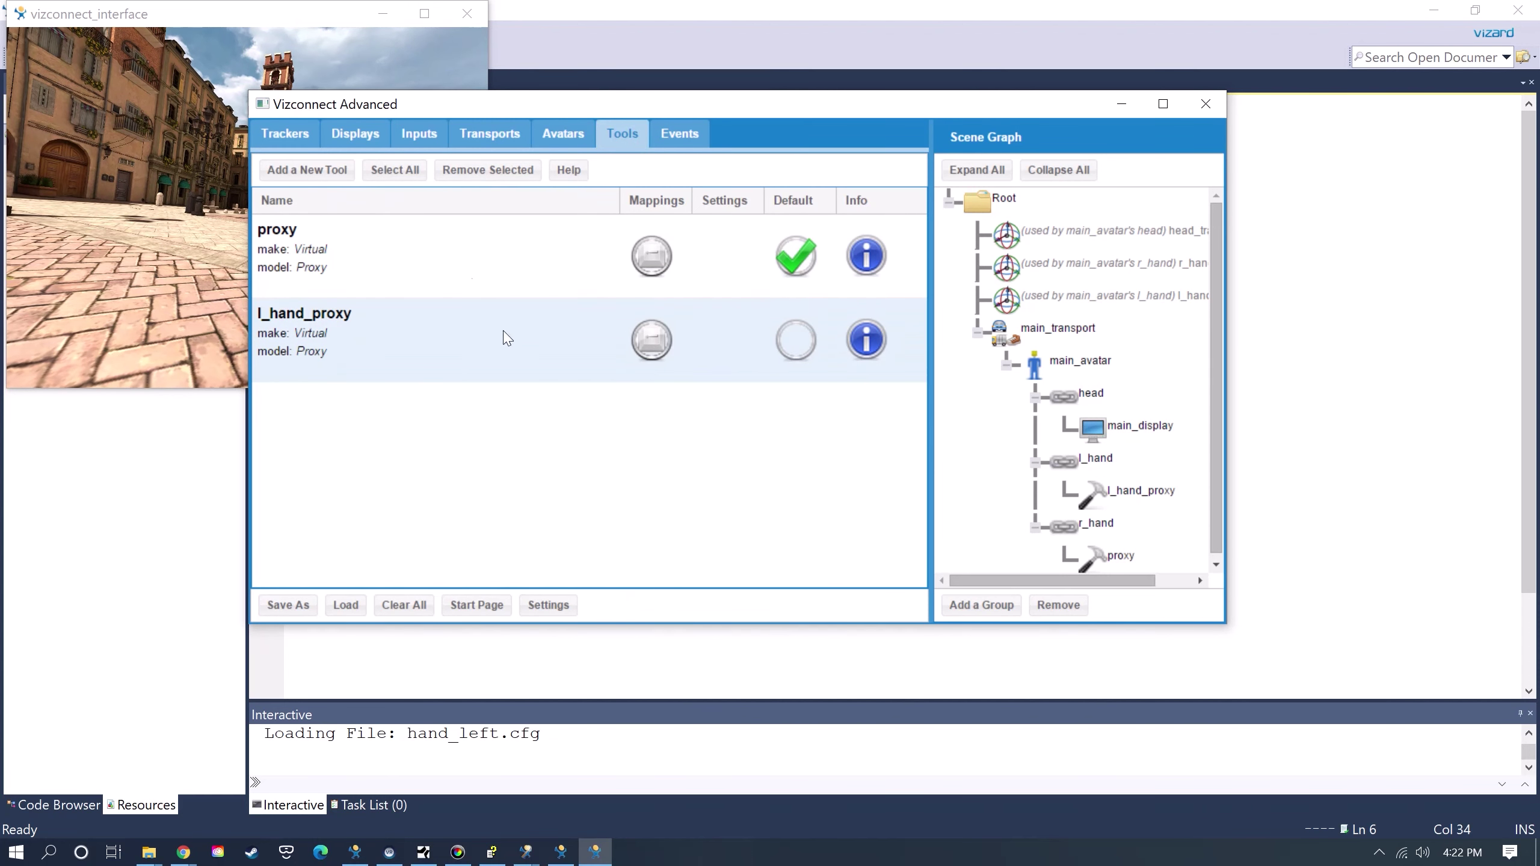
pyautogui.click(679, 133)
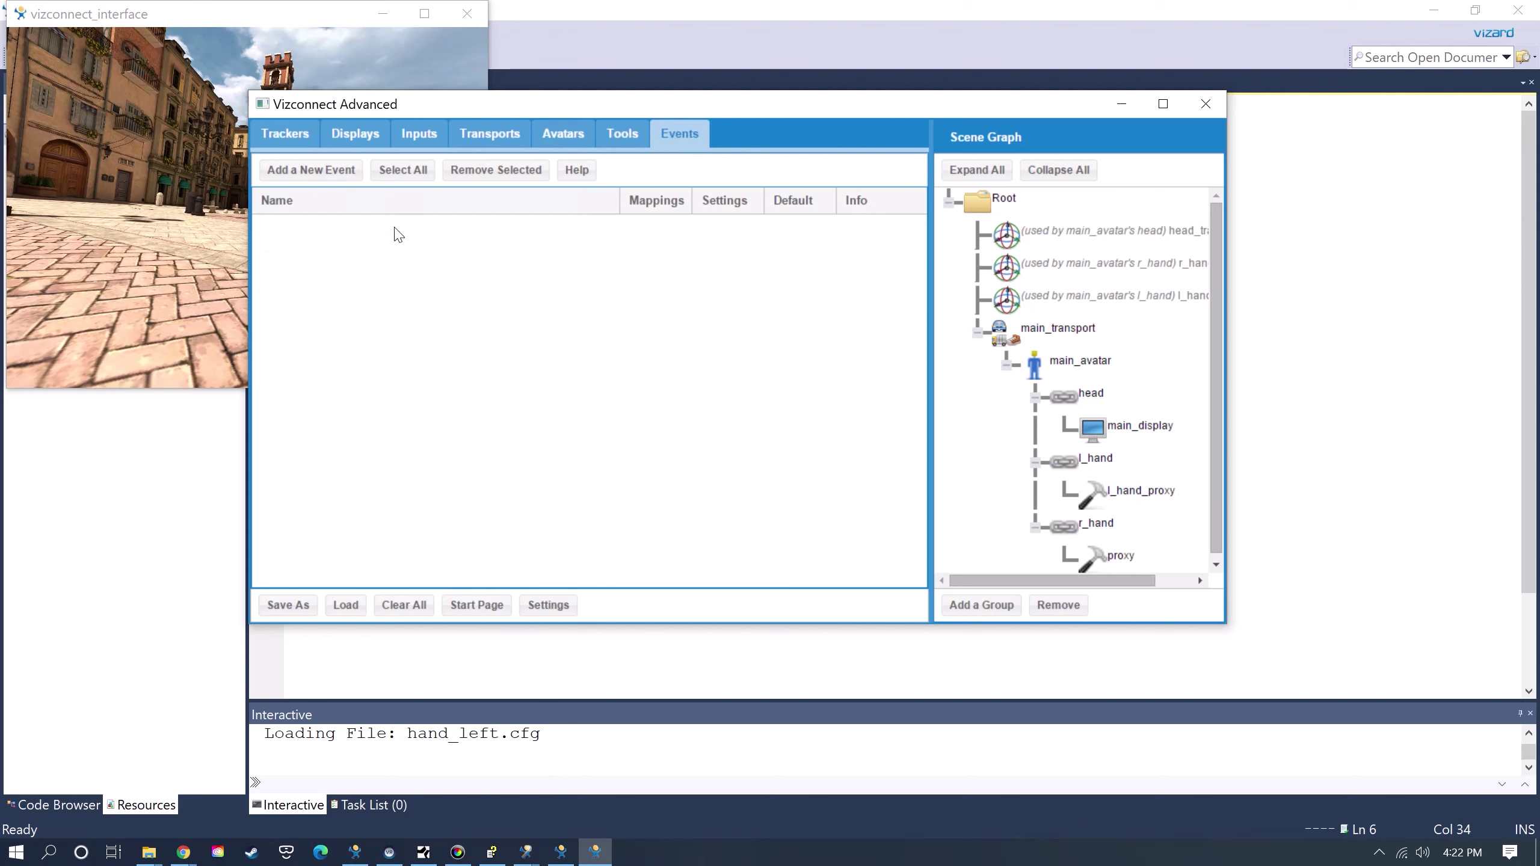
pyautogui.click(285, 133)
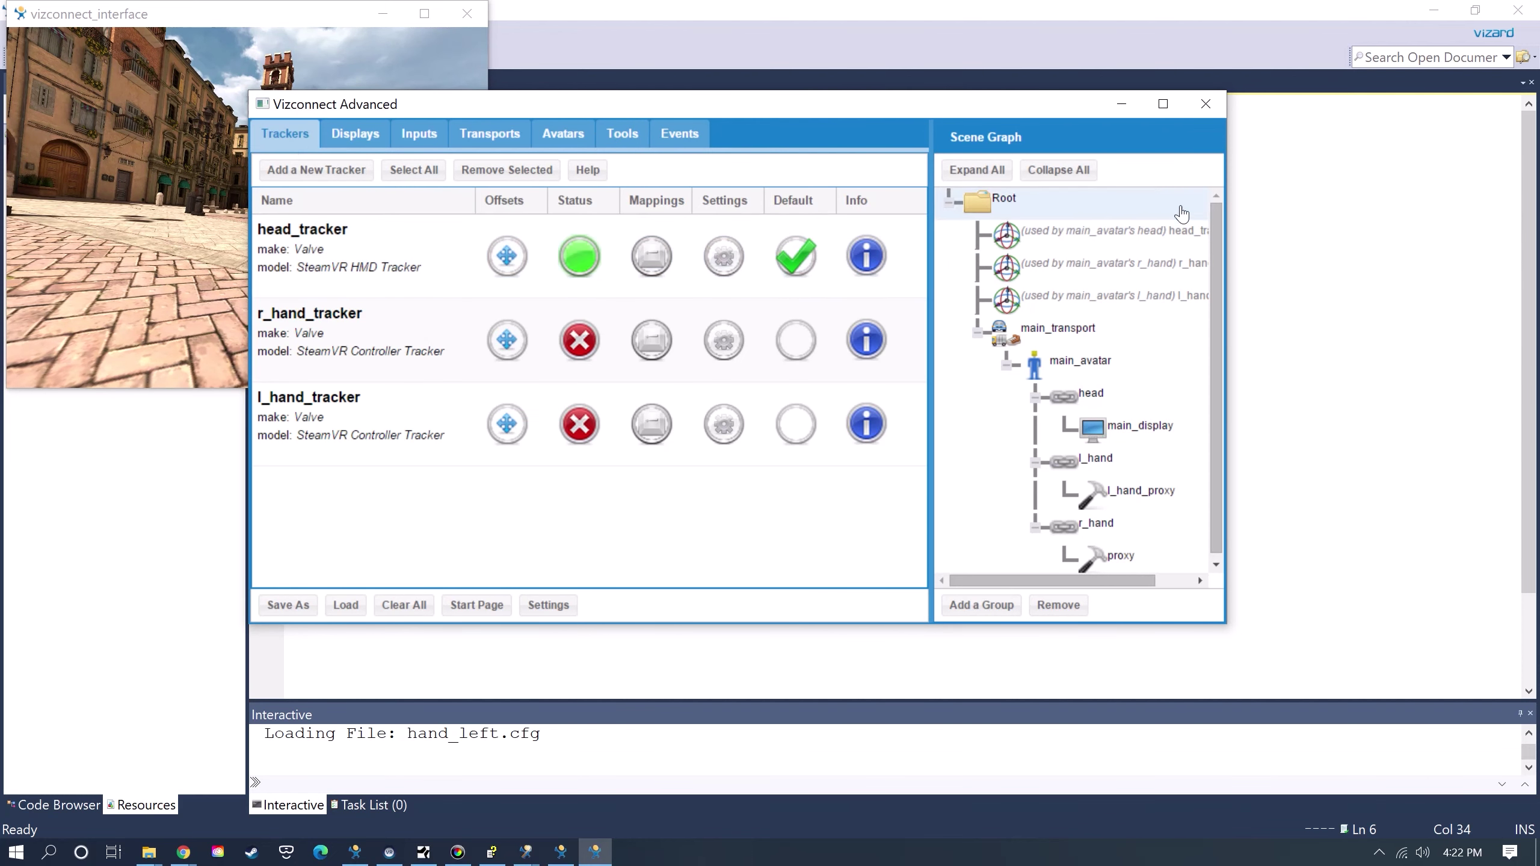
pyautogui.click(479, 17)
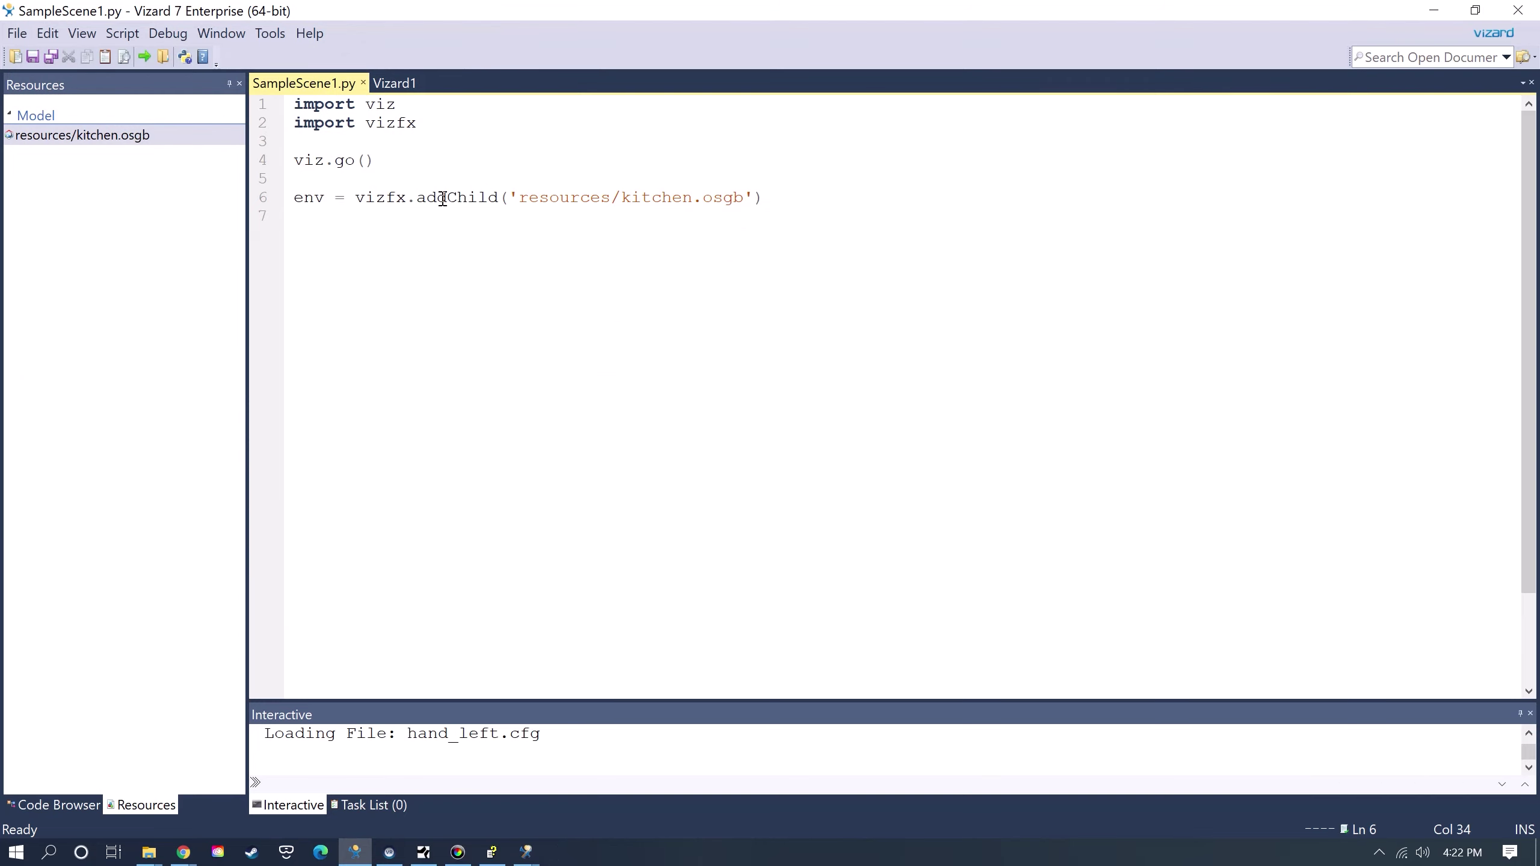
# Add an 'import vizconnect' line after the existing imports.
pyautogui.click(447, 122)
pyautogui.press('Return')
pyautogui.write('import v')
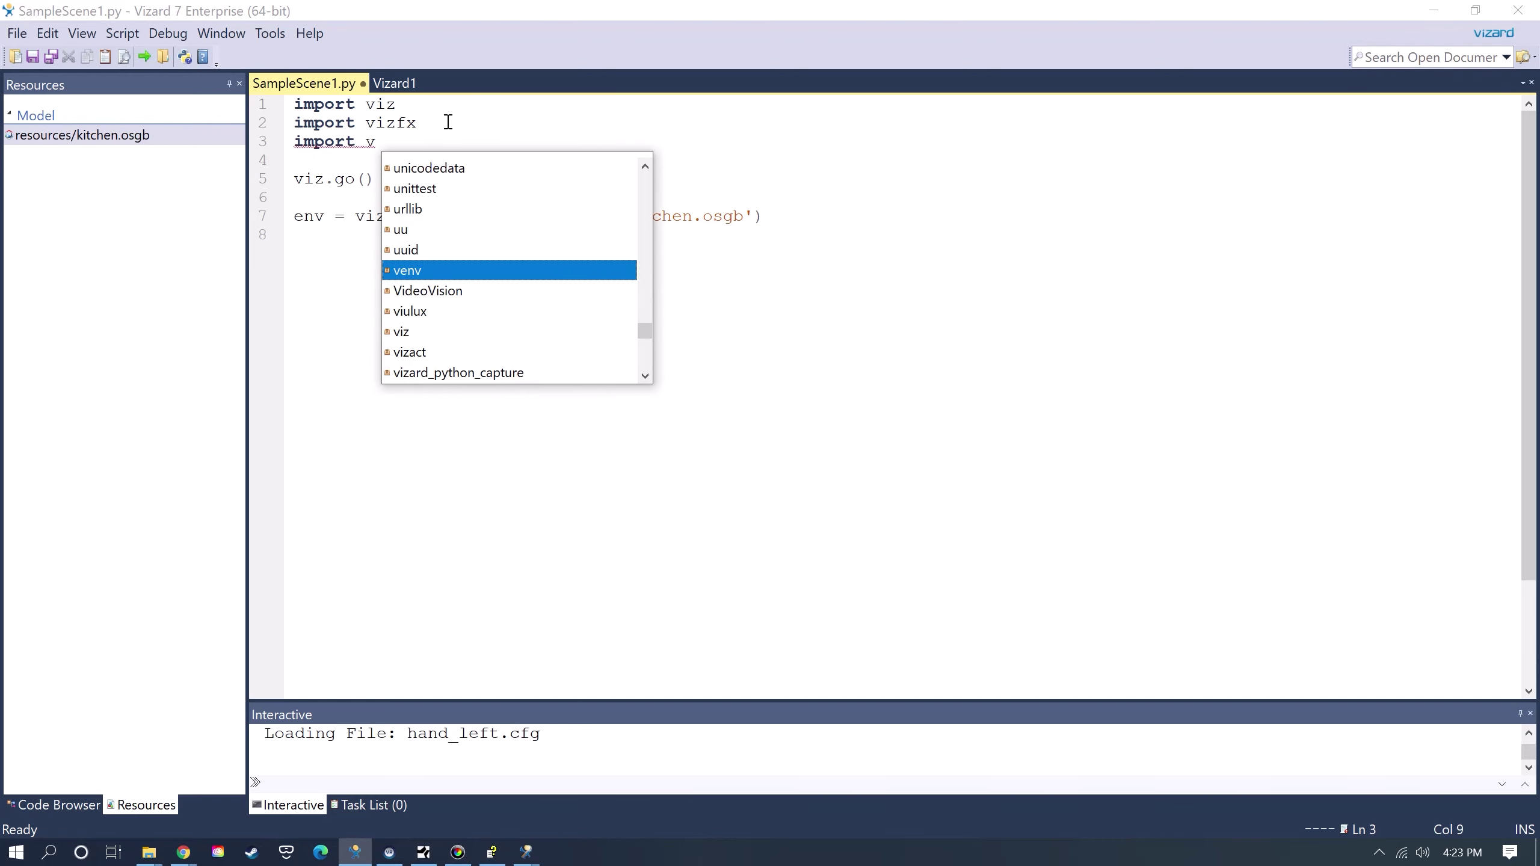
pyautogui.write('izconnect')
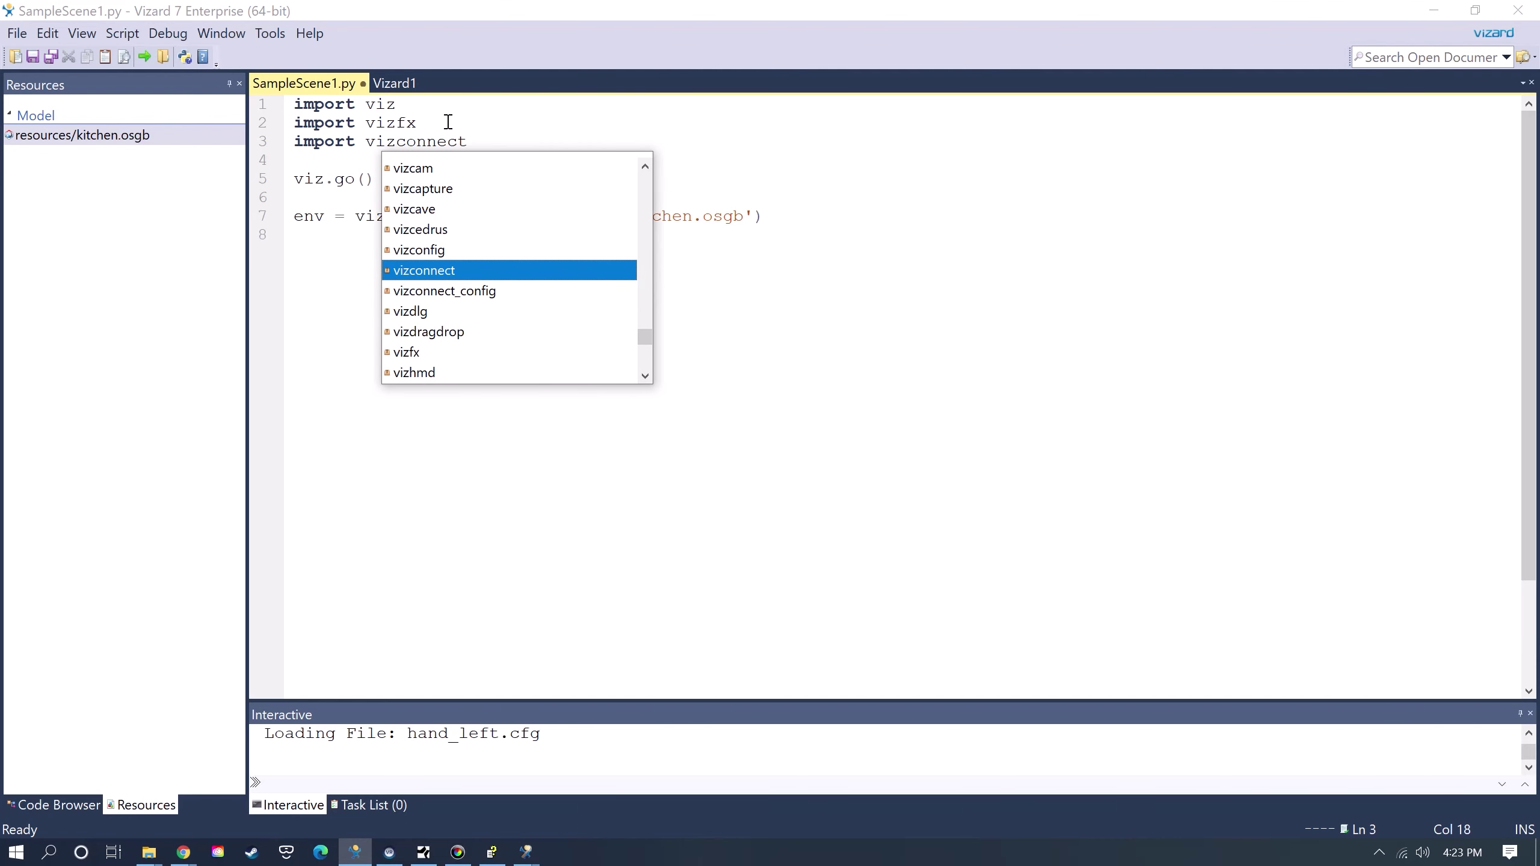
pyautogui.click(316, 234)
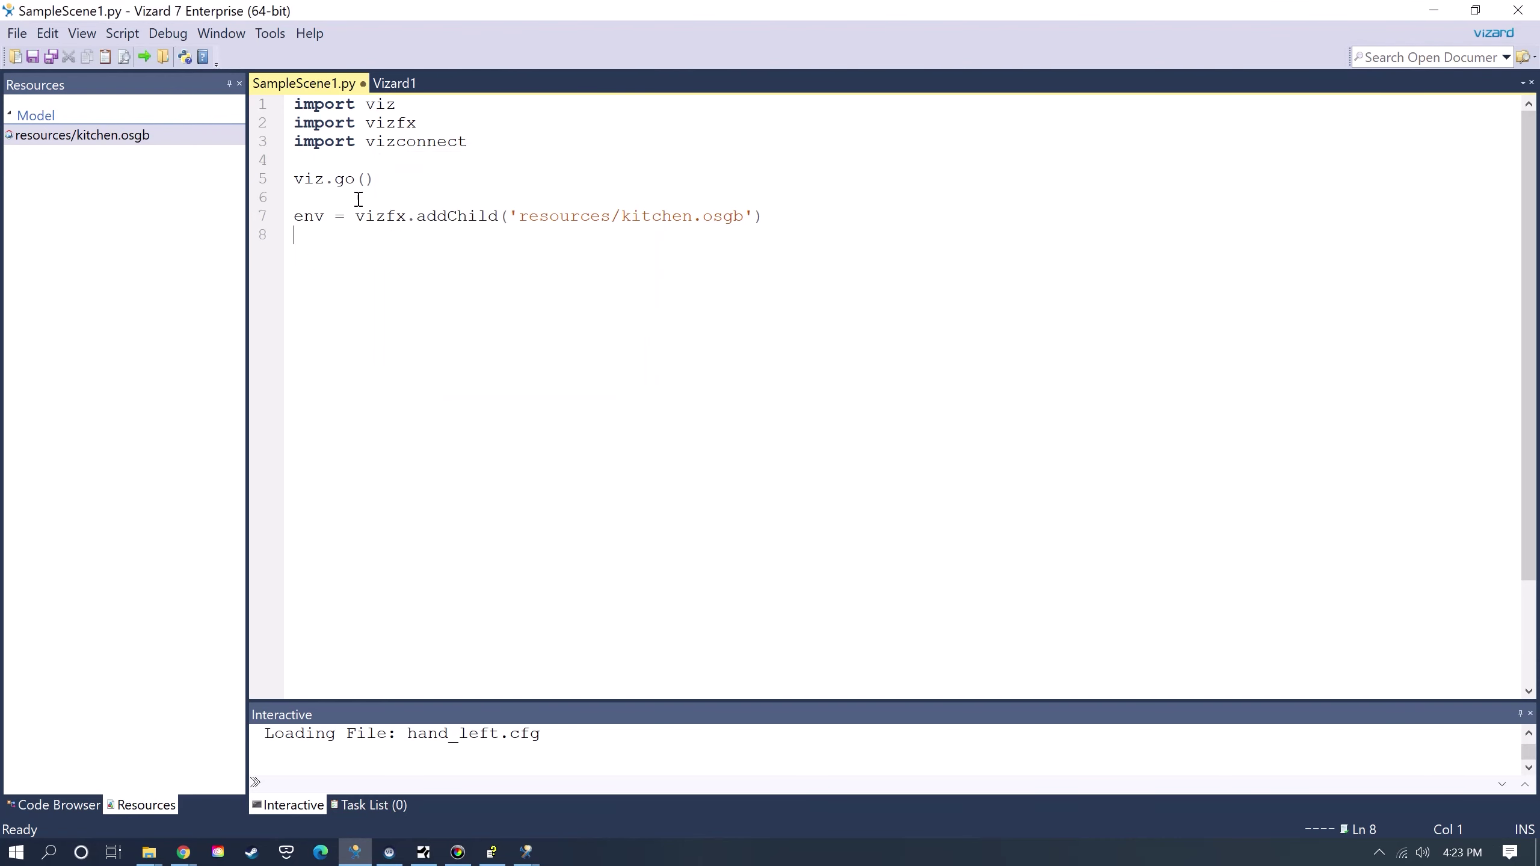
# Change viz.go() to vizconnect.go('vizconnect_config.py') on line 5.
pyautogui.click(326, 180)
pyautogui.write('connect')
pyautogui.click(437, 179)
pyautogui.write("'vi")
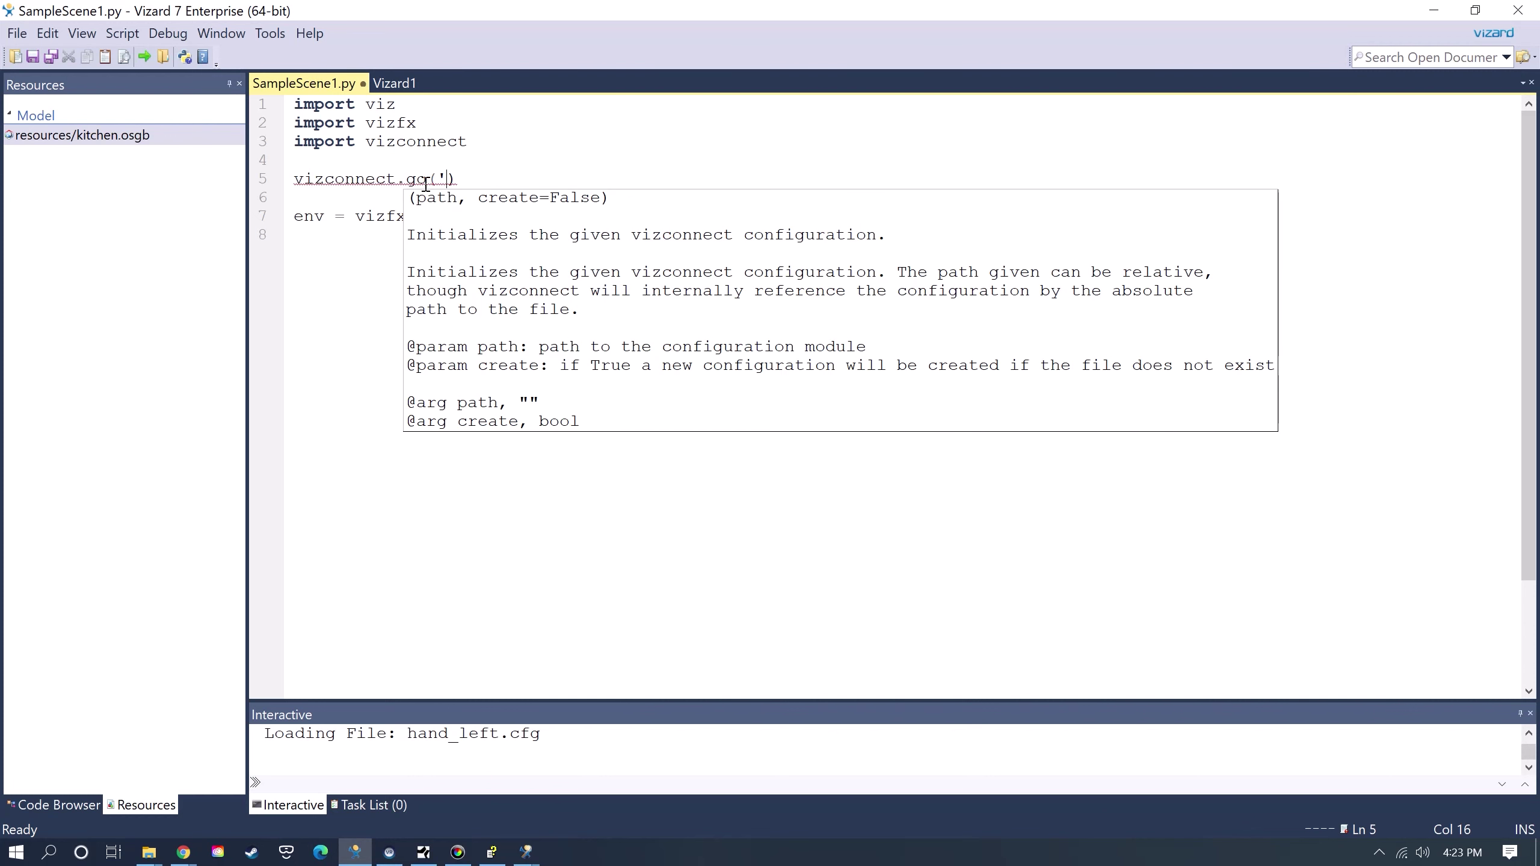
pyautogui.write("zconnect_config.py'")
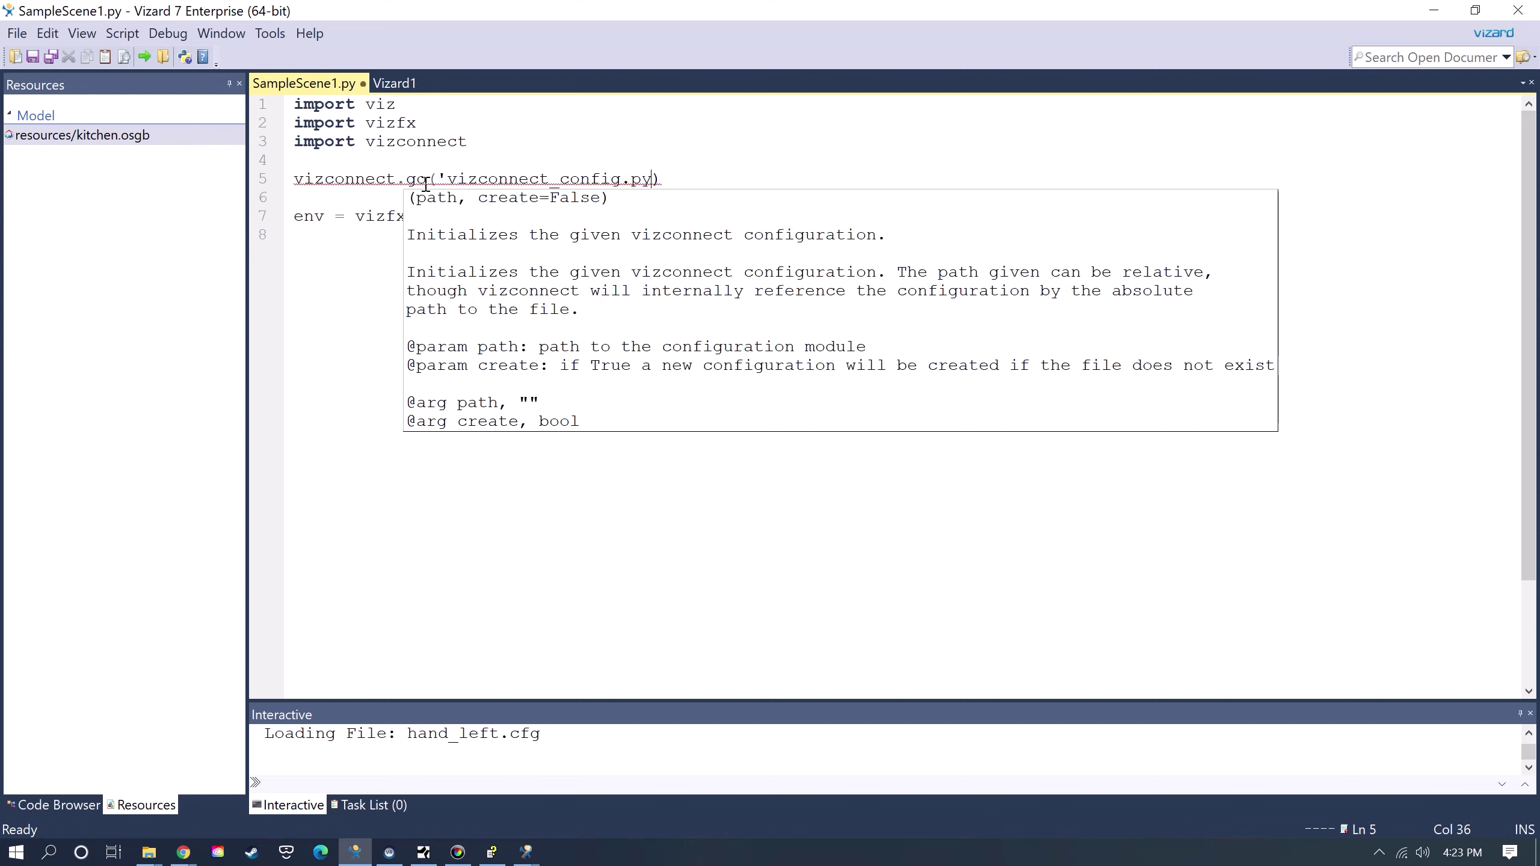
pyautogui.click(585, 258)
# Save SampleScene1.py and run it, looking down the kitchen.
pyautogui.hotkey('ctrl', 's')
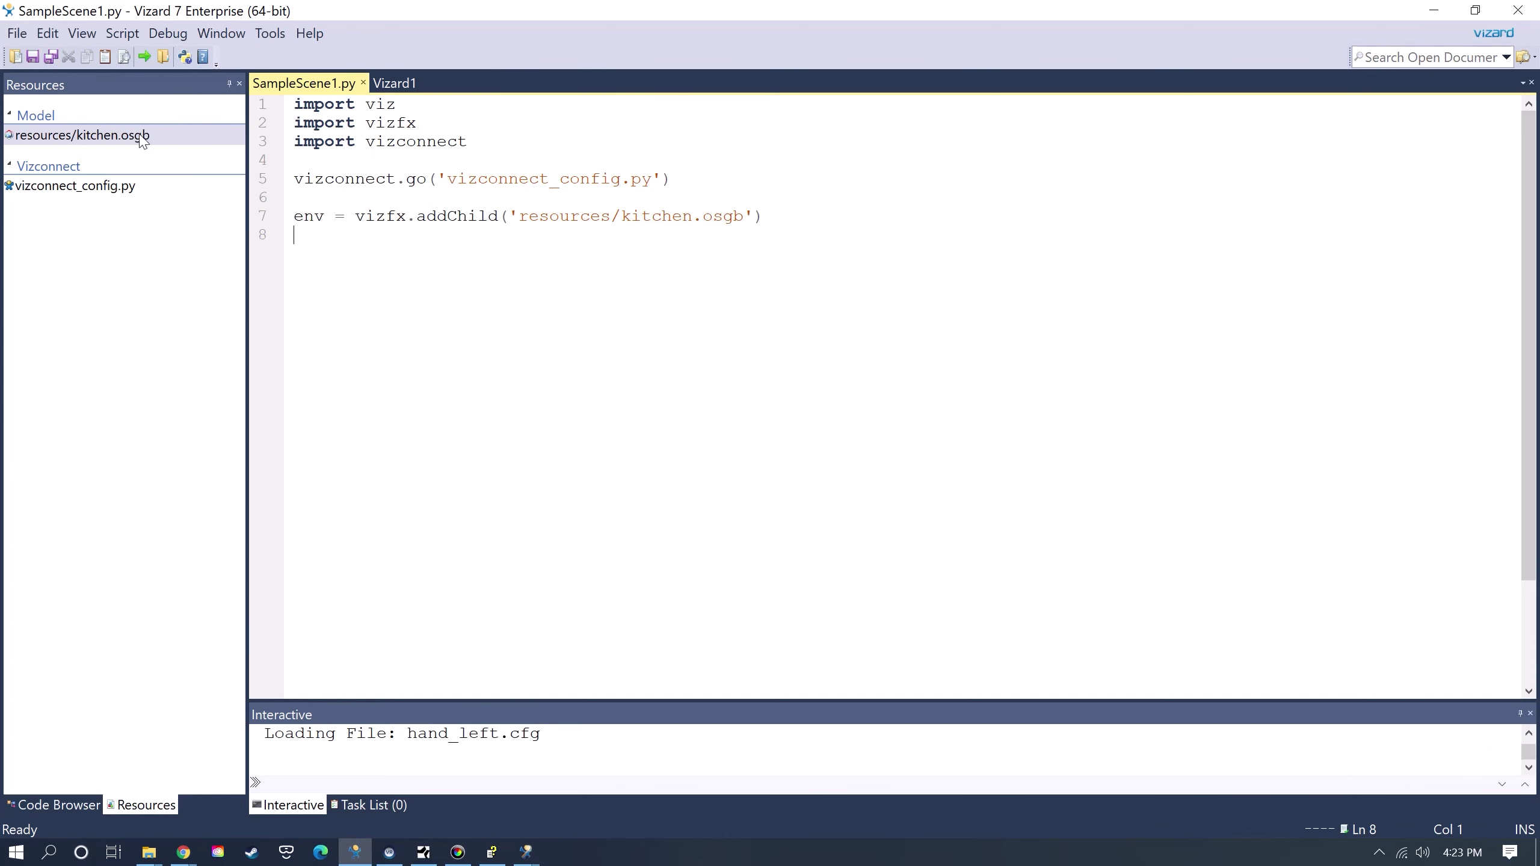
pyautogui.click(145, 58)
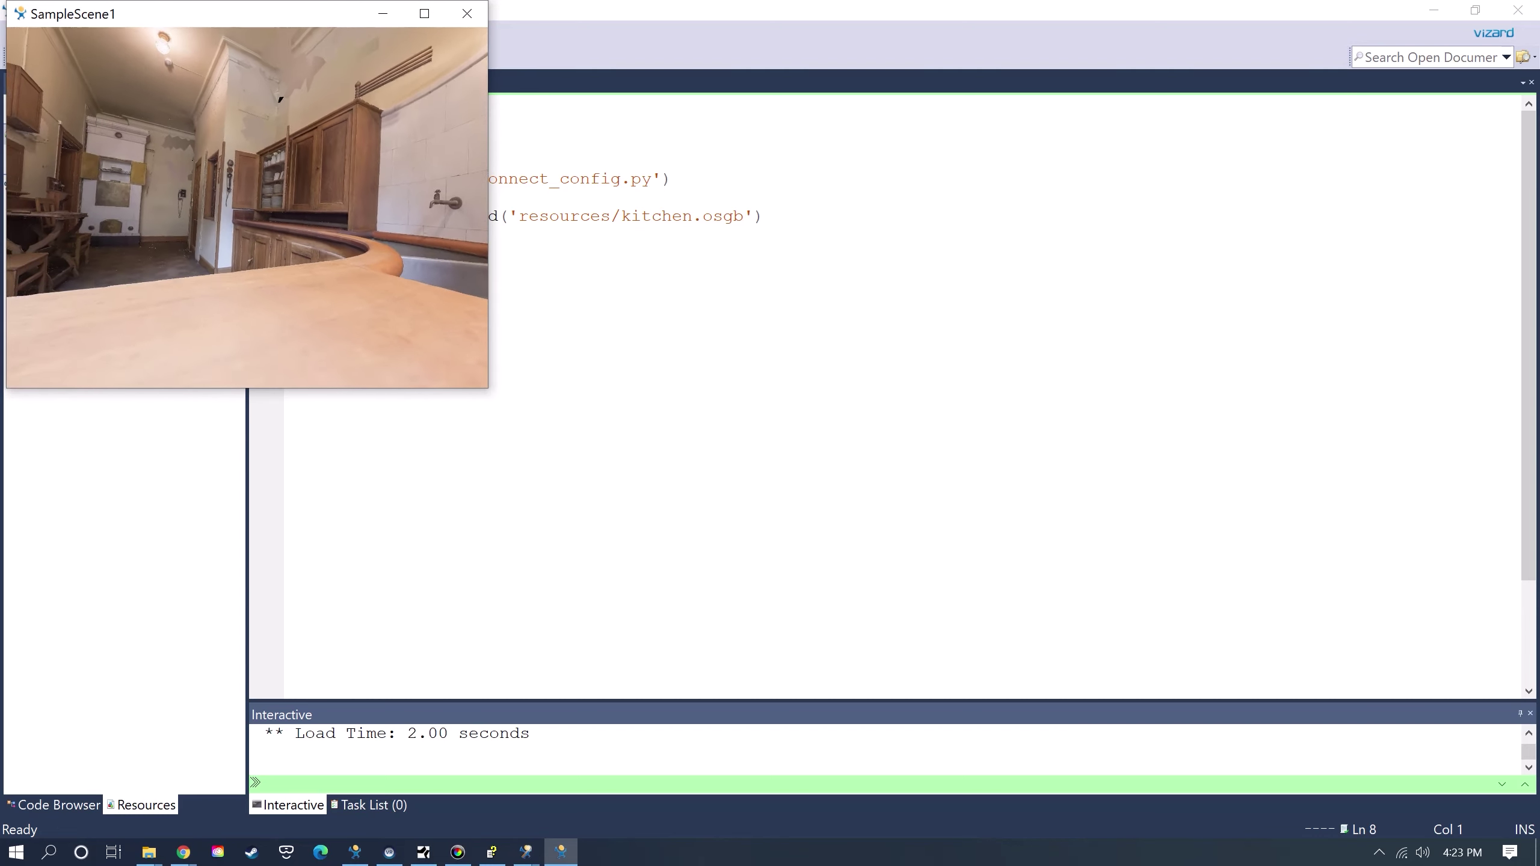
pyautogui.moveTo(250, 74); pyautogui.dragTo(470, 27)
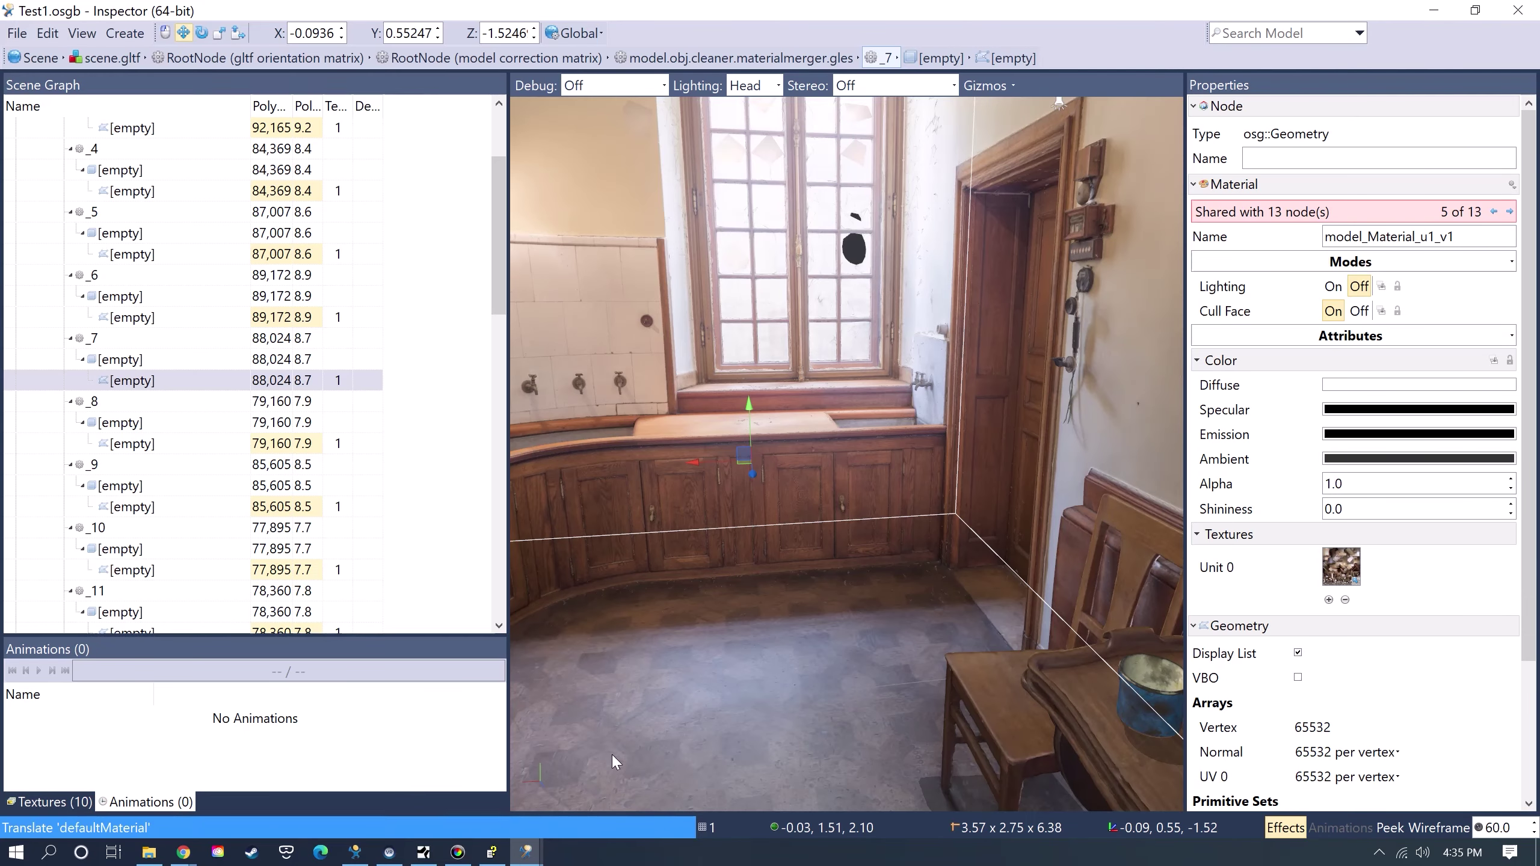
# Add the metal_cup.osgb model to the kitchen scene via File > Add.
pyautogui.moveTo(690, 562); pyautogui.dragTo(825, 681)
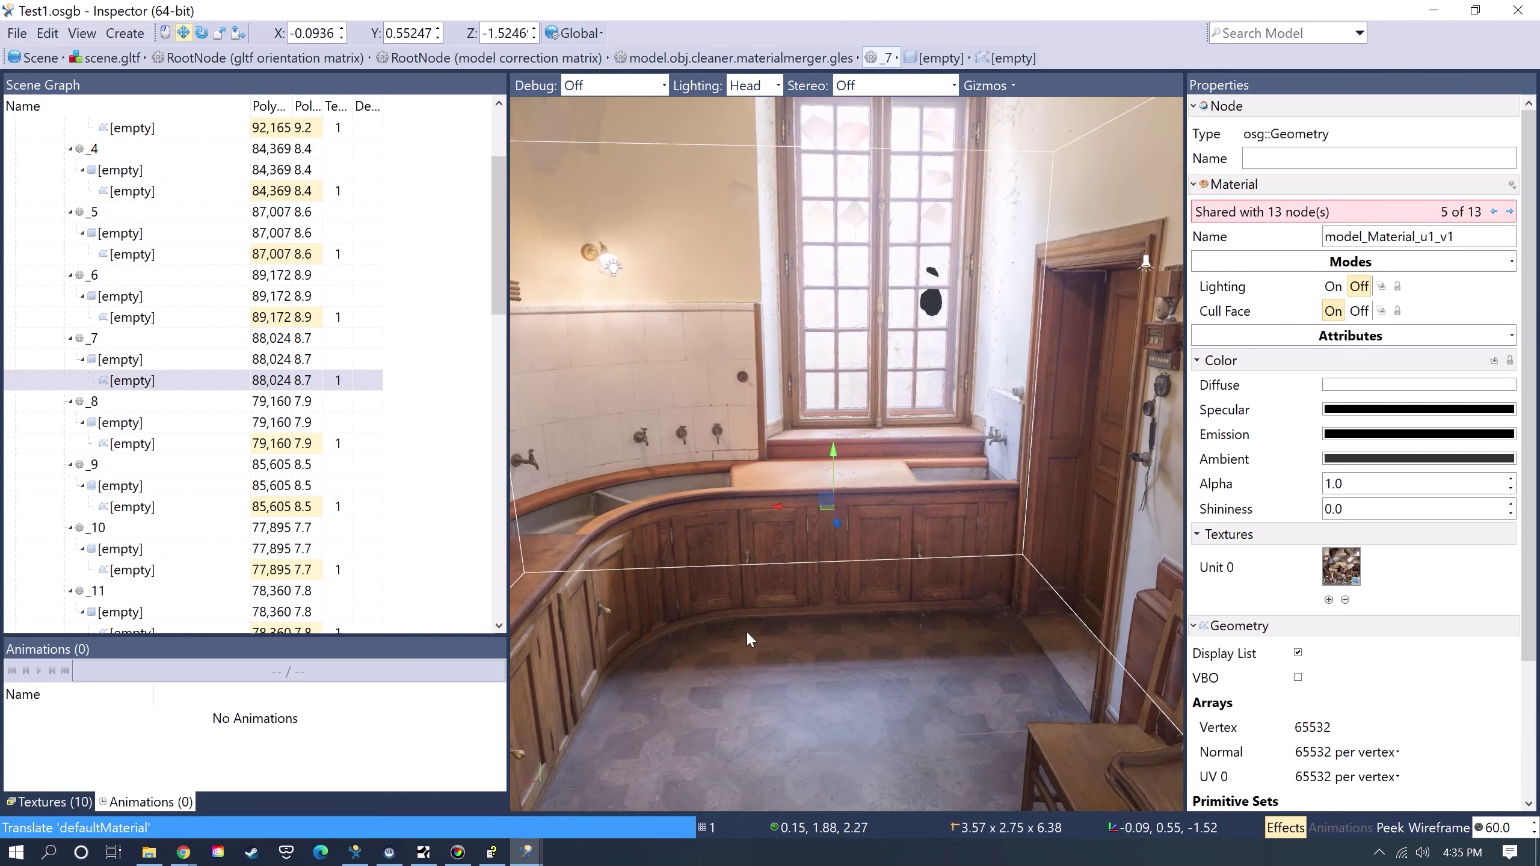
pyautogui.moveTo(746, 630)
pyautogui.mouseDown()
pyautogui.moveTo(770, 630)
pyautogui.moveTo(743, 639)
pyautogui.mouseUp()
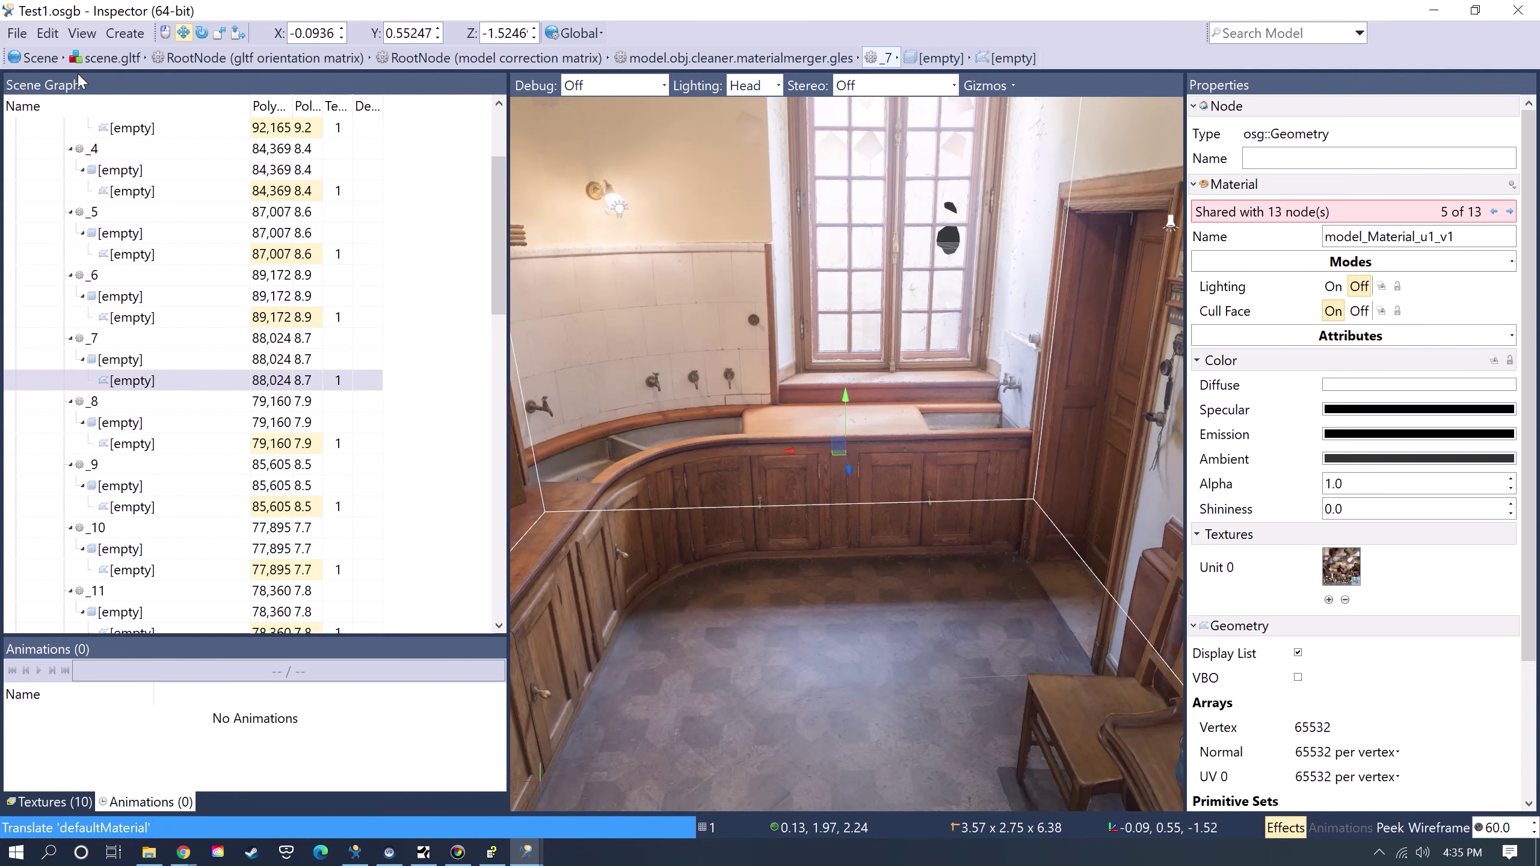
pyautogui.click(16, 33)
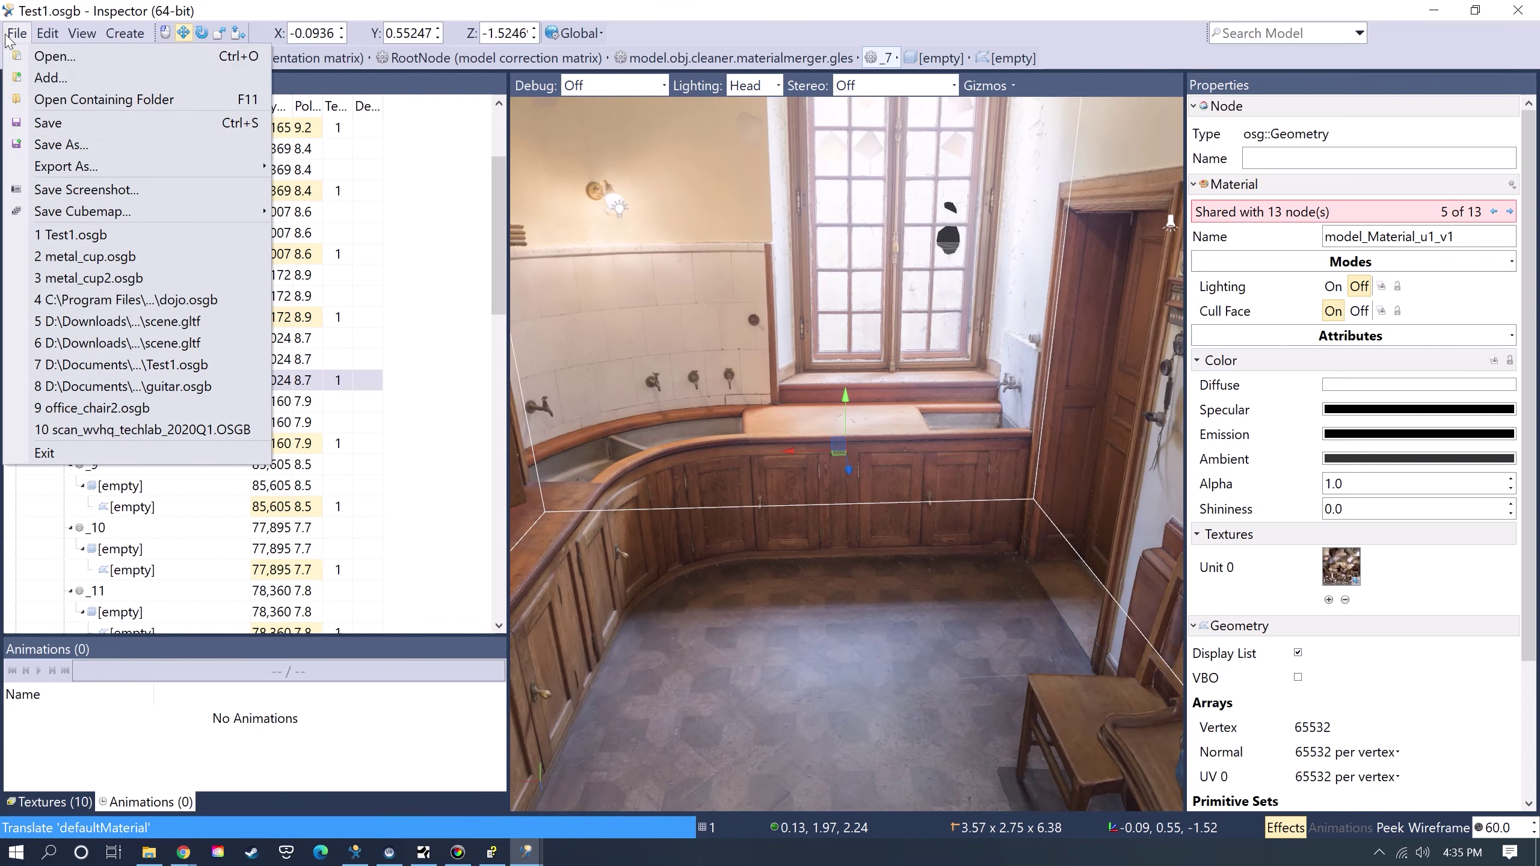
pyautogui.click(27, 78)
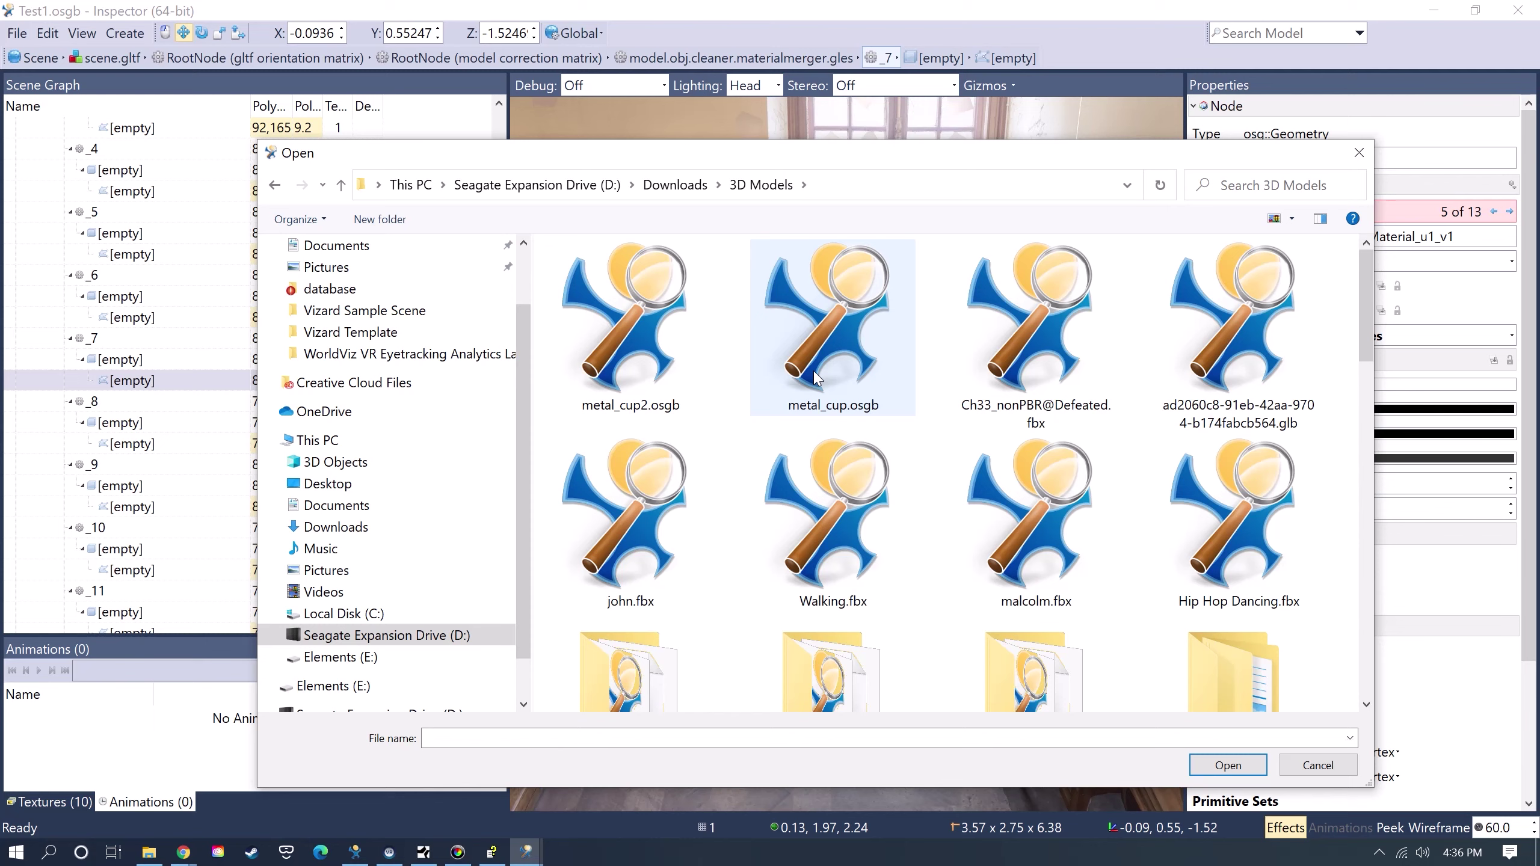
pyautogui.doubleClick(817, 377)
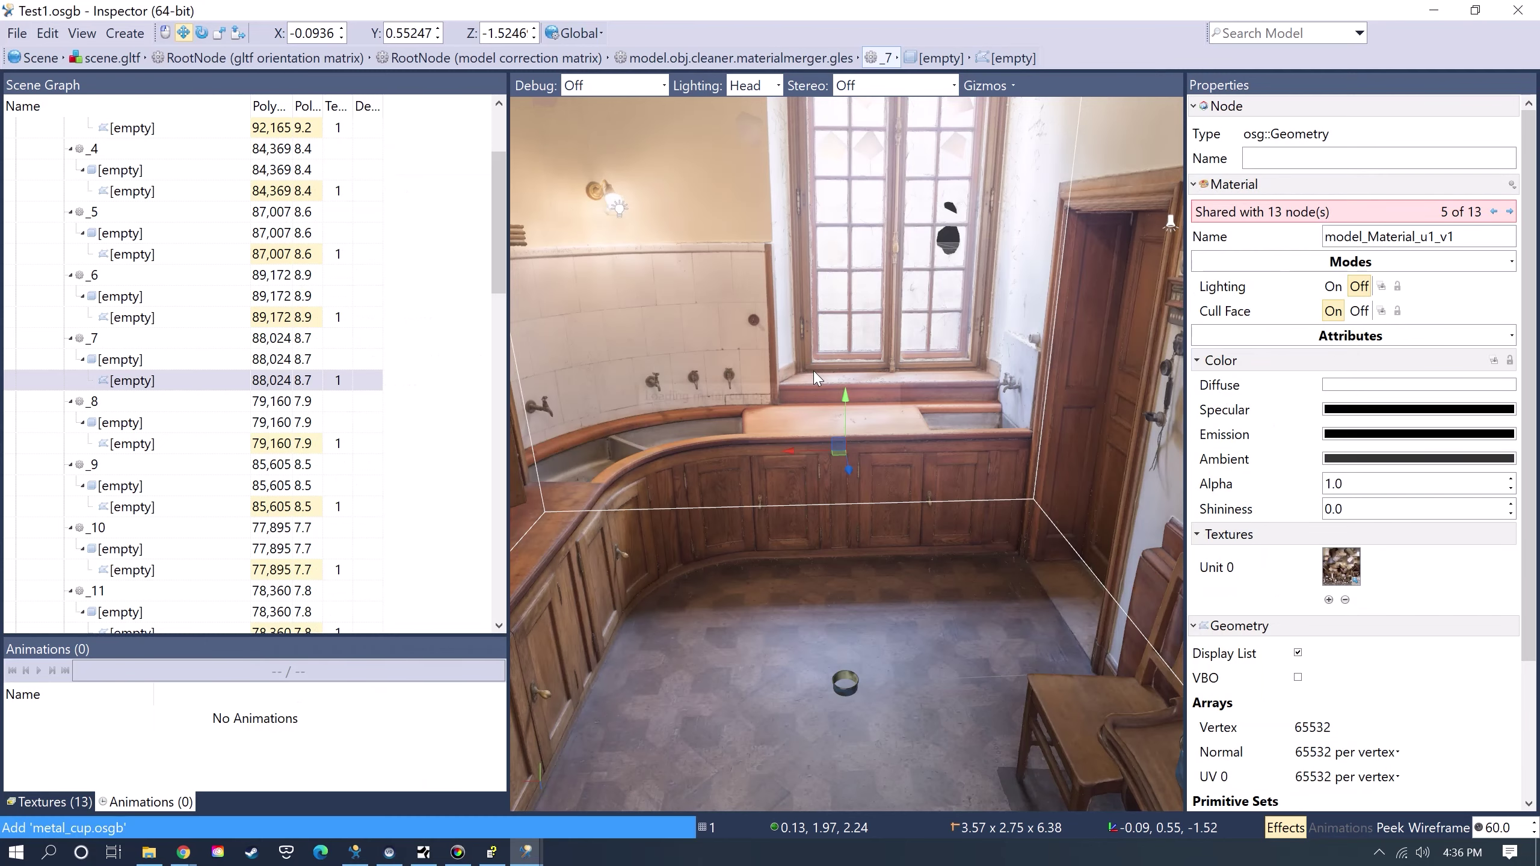
# Select the cup's RootNode orientation node and drag its Y arrow upward.
pyautogui.moveTo(908, 617); pyautogui.dragTo(935, 525)
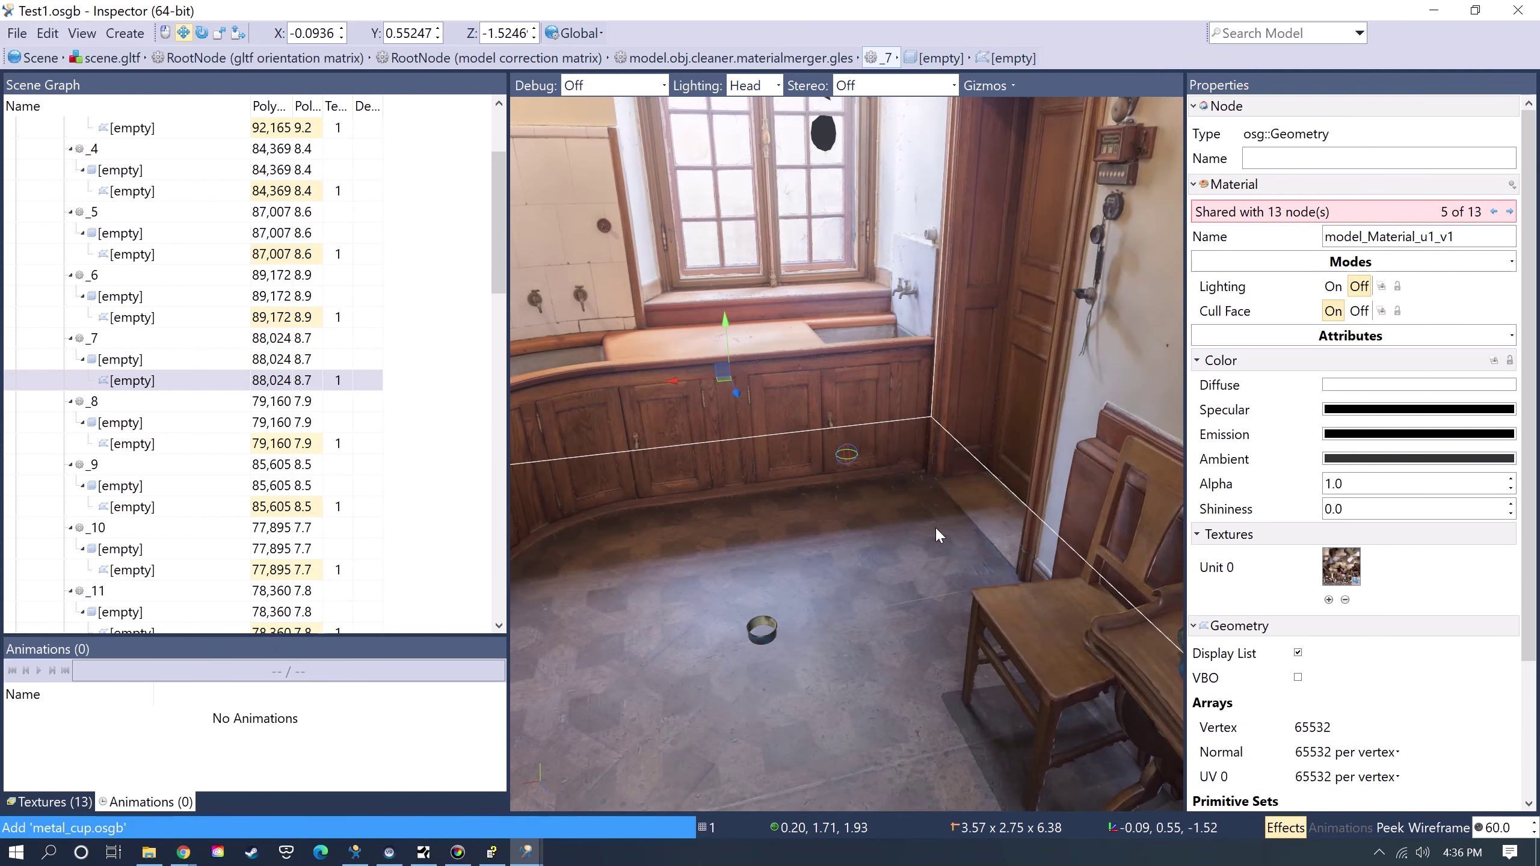
pyautogui.click(762, 630)
pyautogui.click(103, 465)
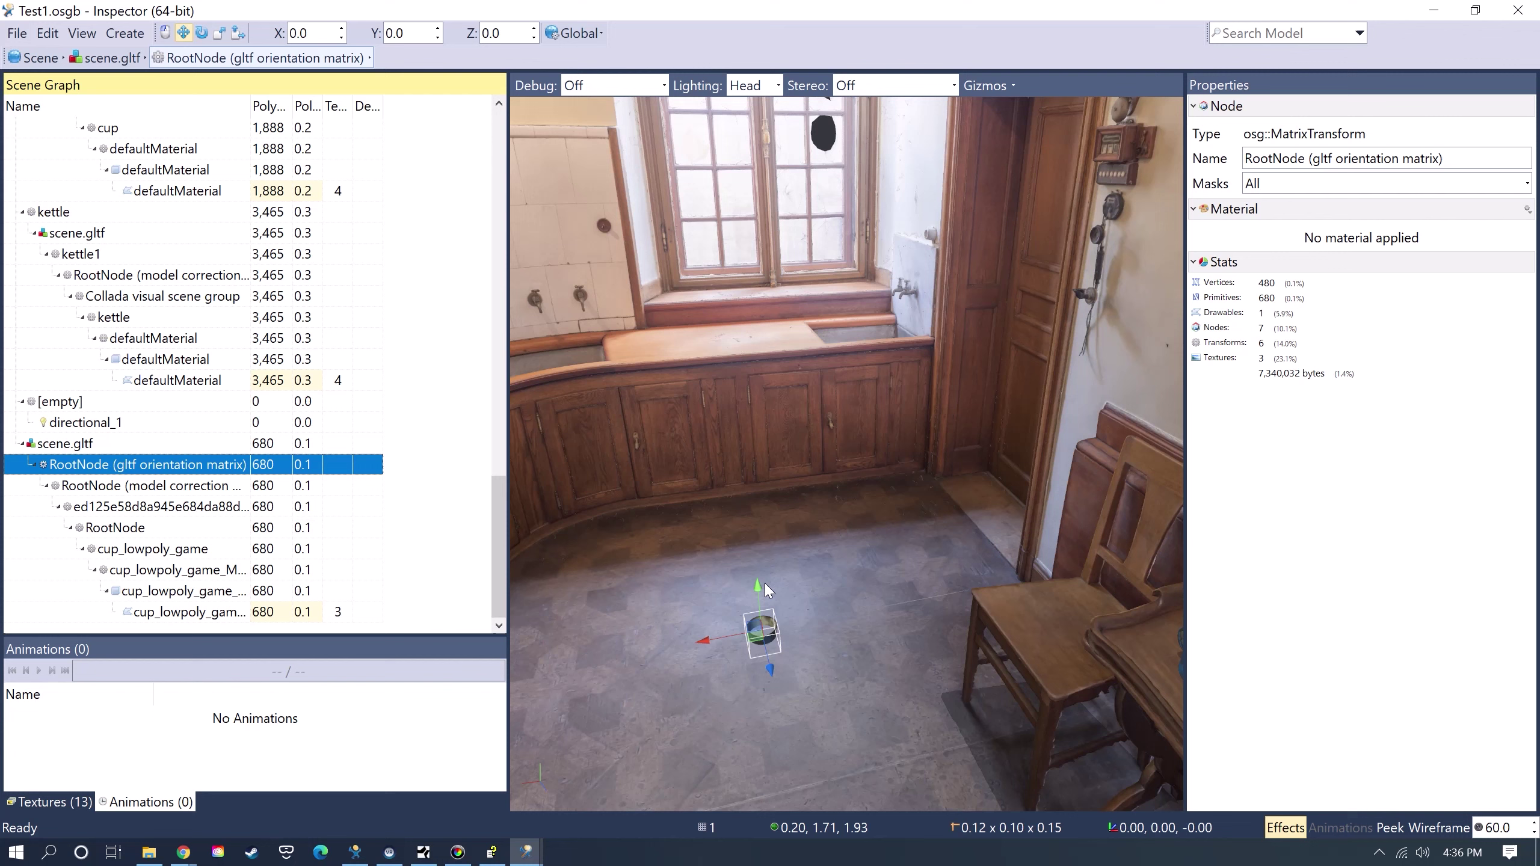
pyautogui.moveTo(765, 582); pyautogui.dragTo(760, 484)
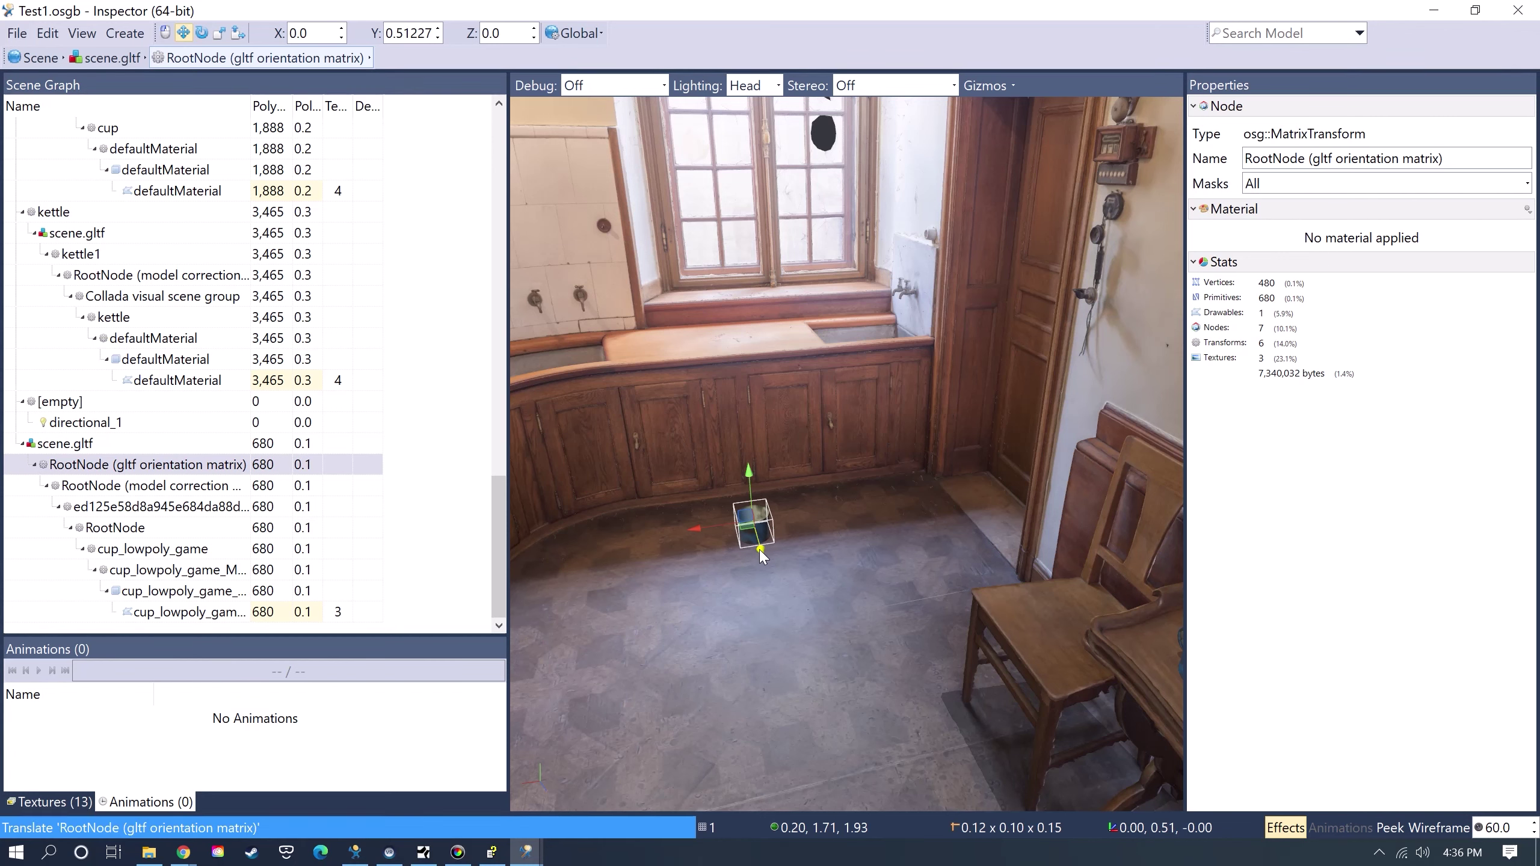
# Select and zoom in on the metal cup, then the blue cup on the table.
pyautogui.moveTo(761, 570)
pyautogui.mouseDown()
pyautogui.moveTo(776, 621)
pyautogui.moveTo(752, 518)
pyautogui.moveTo(766, 570)
pyautogui.mouseUp()
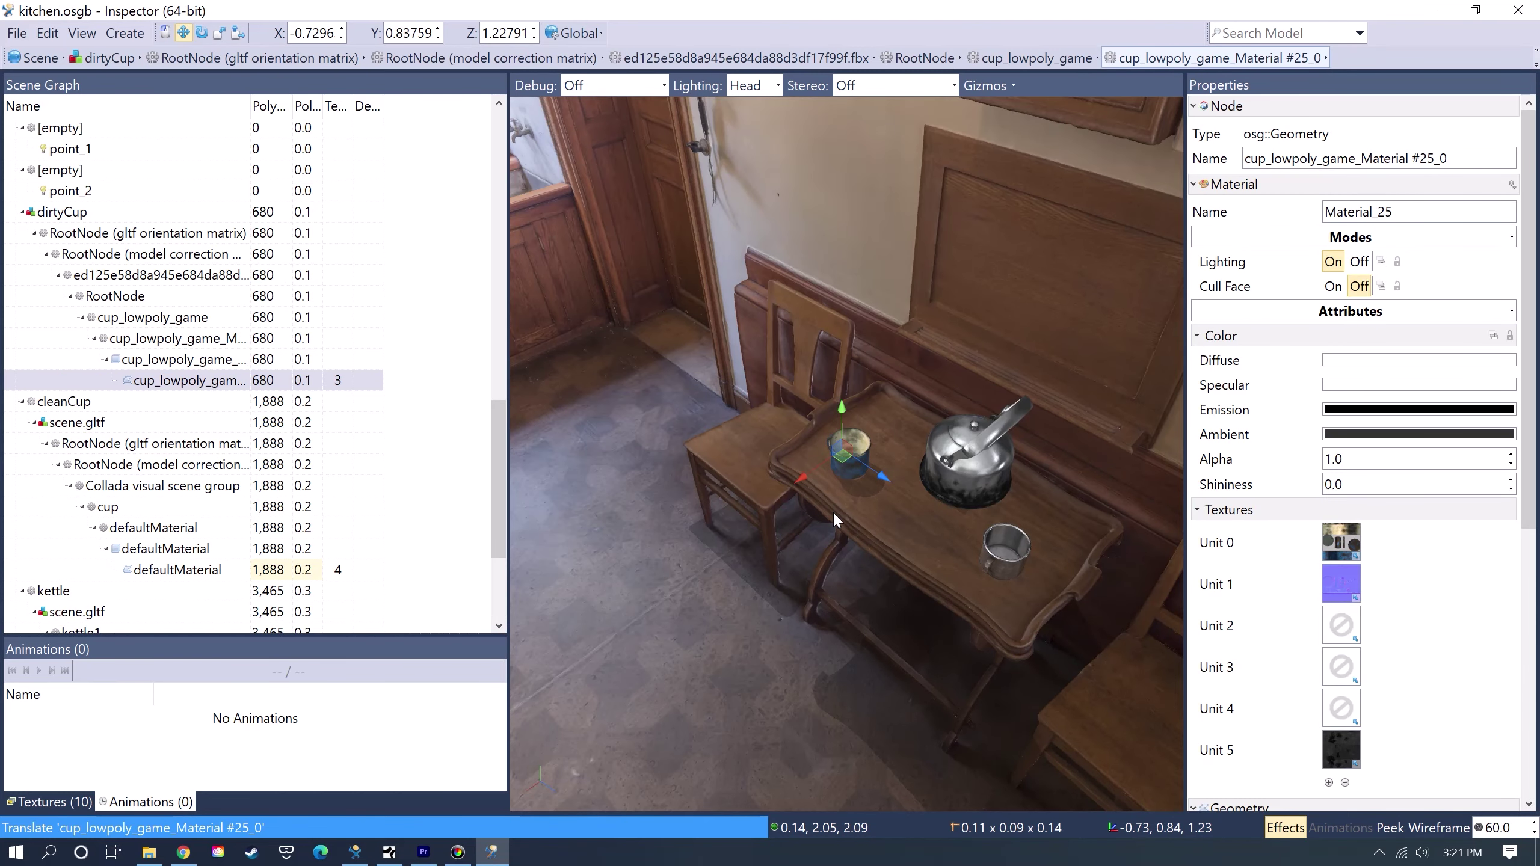
pyautogui.click(1012, 563)
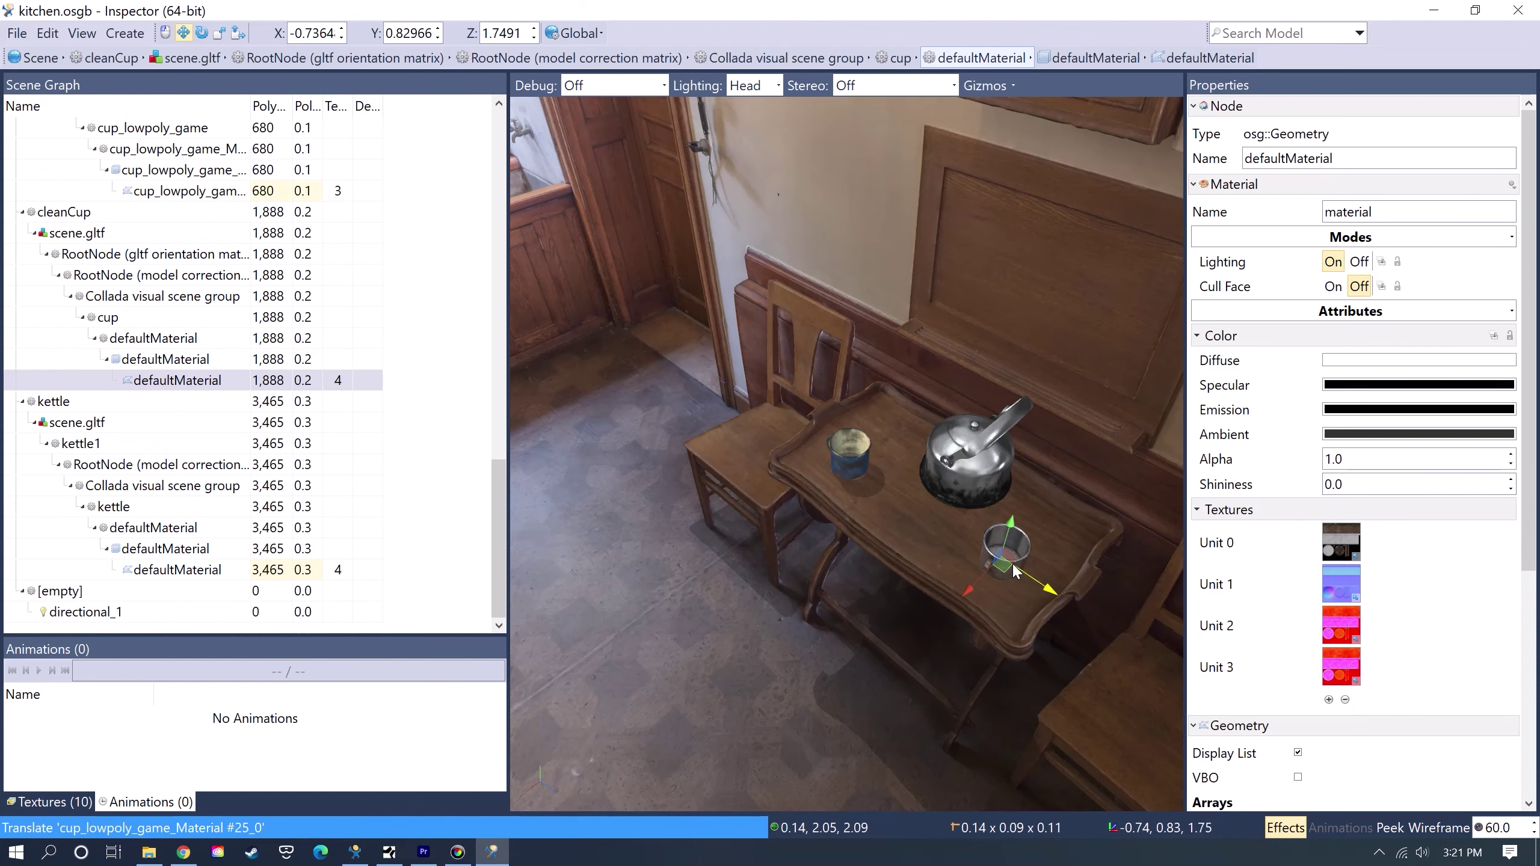
pyautogui.doubleClick(999, 566)
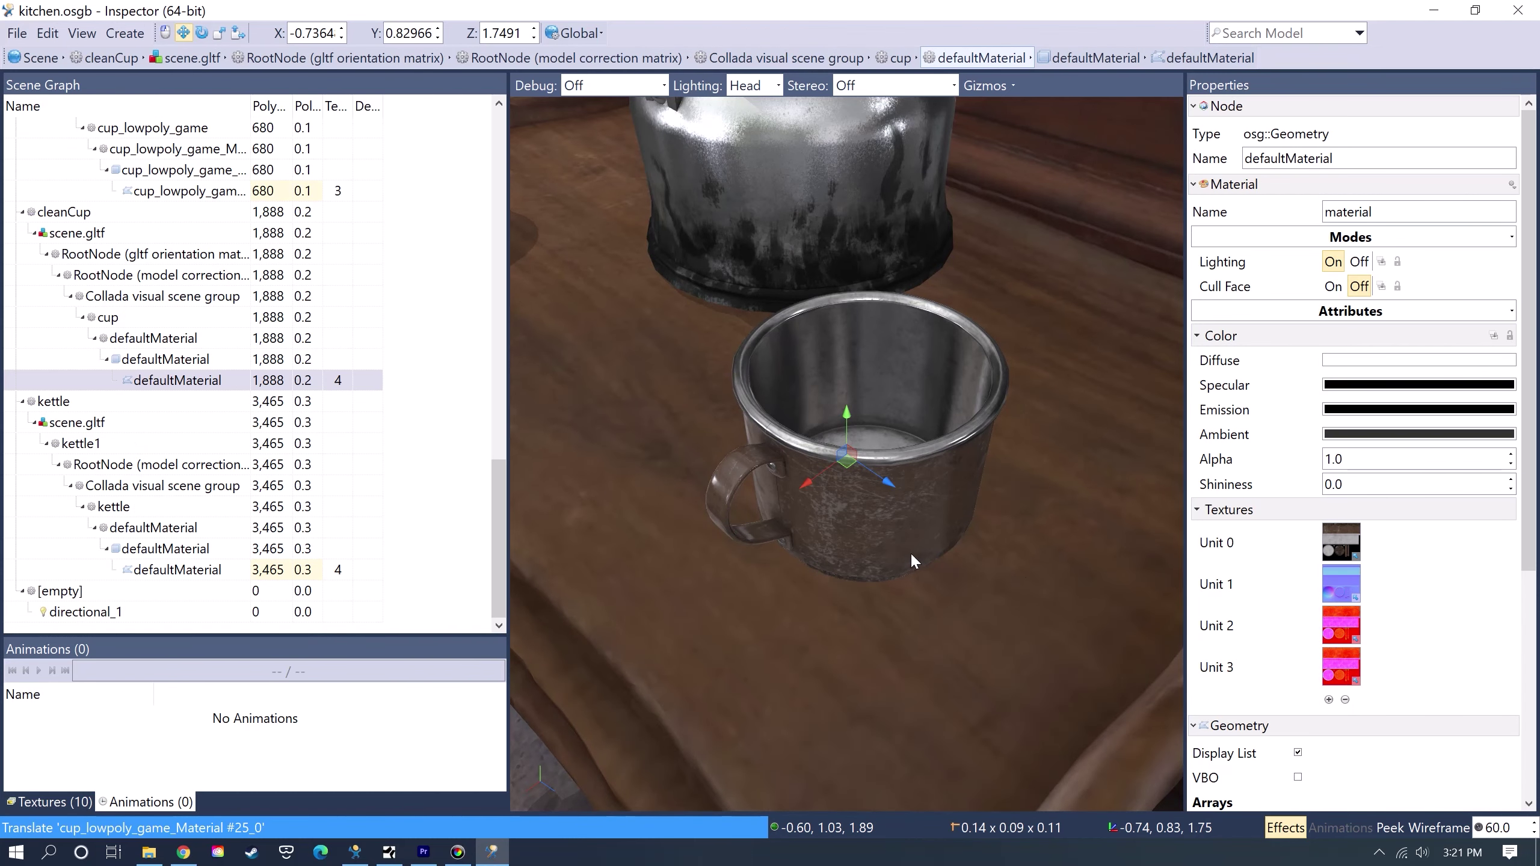
pyautogui.scroll(-5, 880, 533)
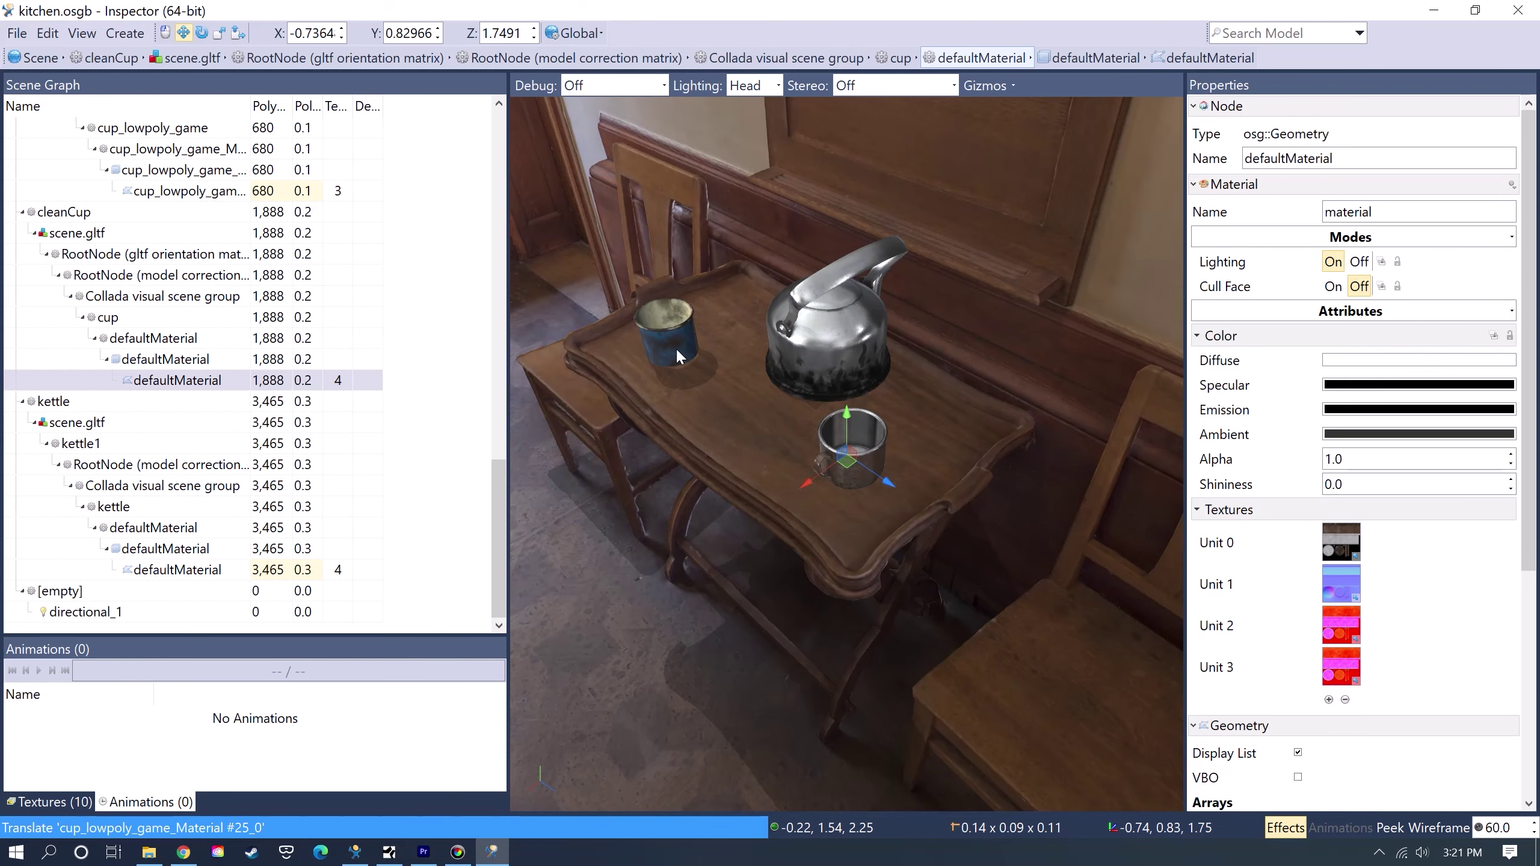
pyautogui.doubleClick(677, 352)
pyautogui.scroll(-5, 852, 506)
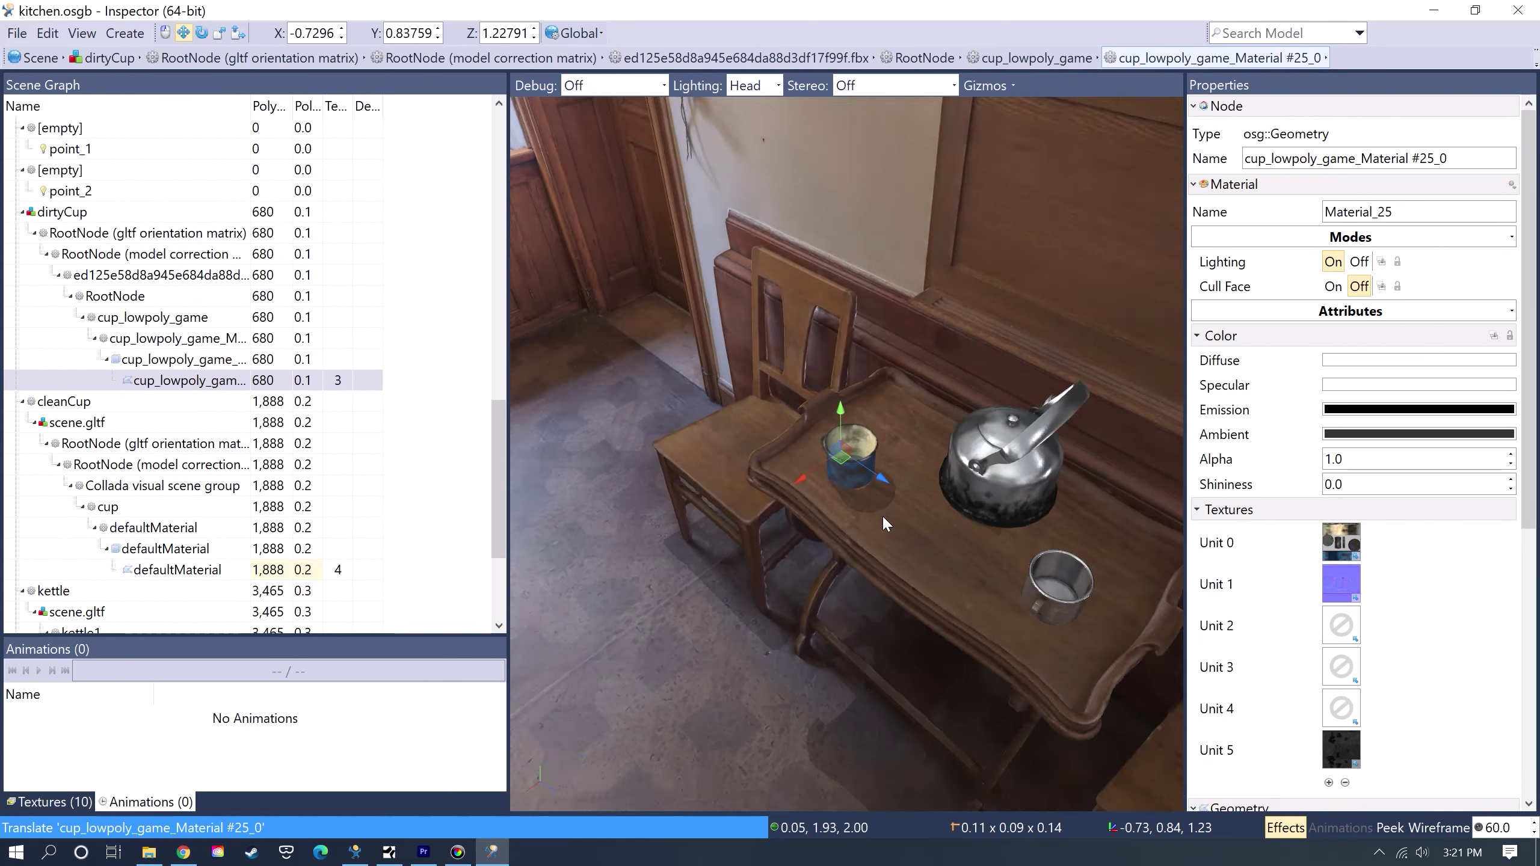
pyautogui.scroll(-3, 885, 515)
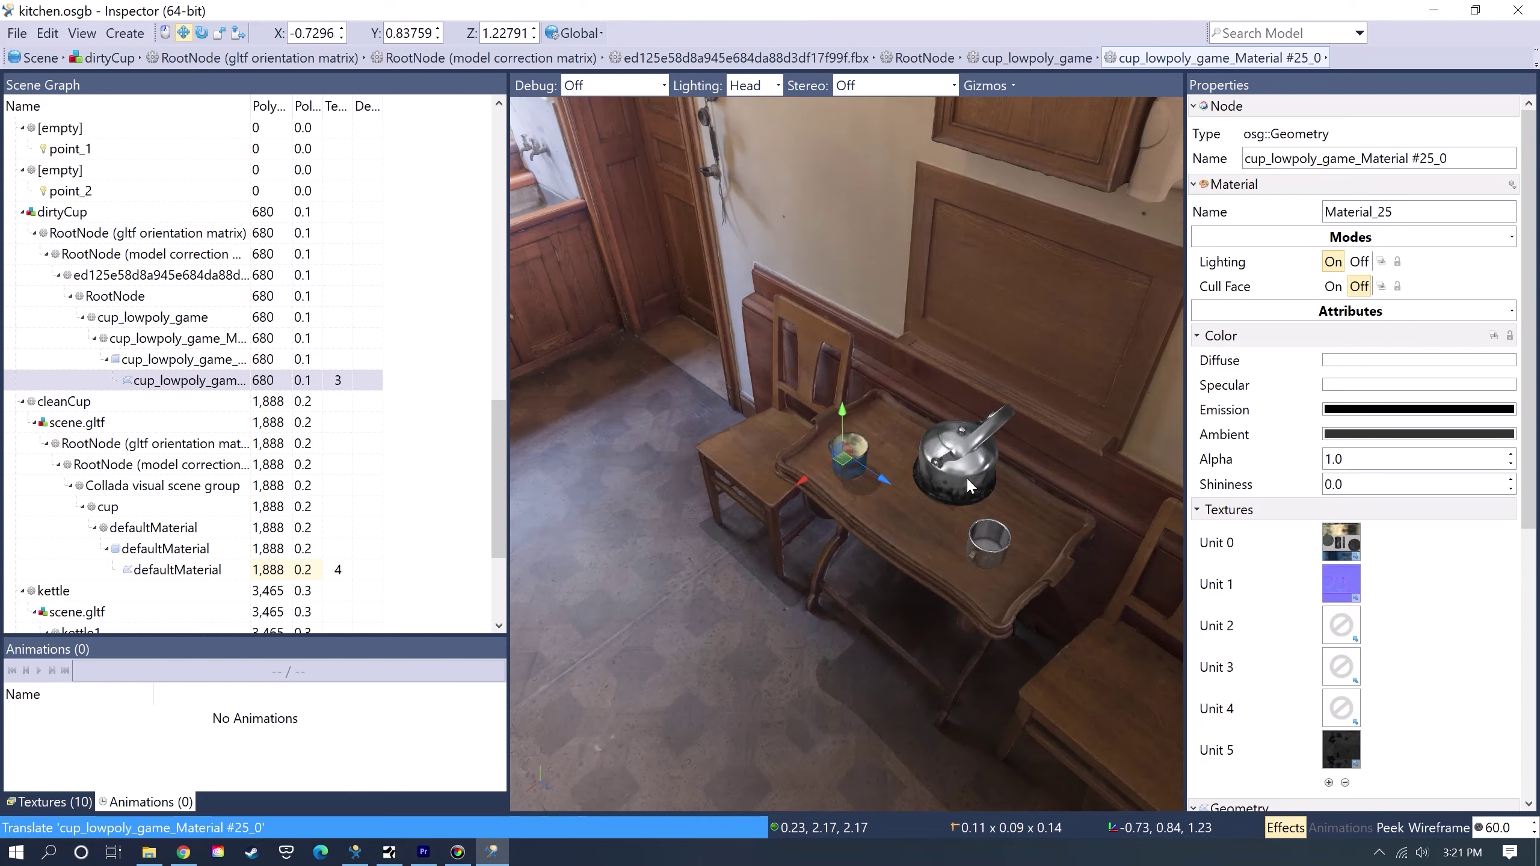
pyautogui.scroll(5, 968, 476)
# Nudge the dirty cup slightly along two axes beside the kettle.
pyautogui.click(845, 452)
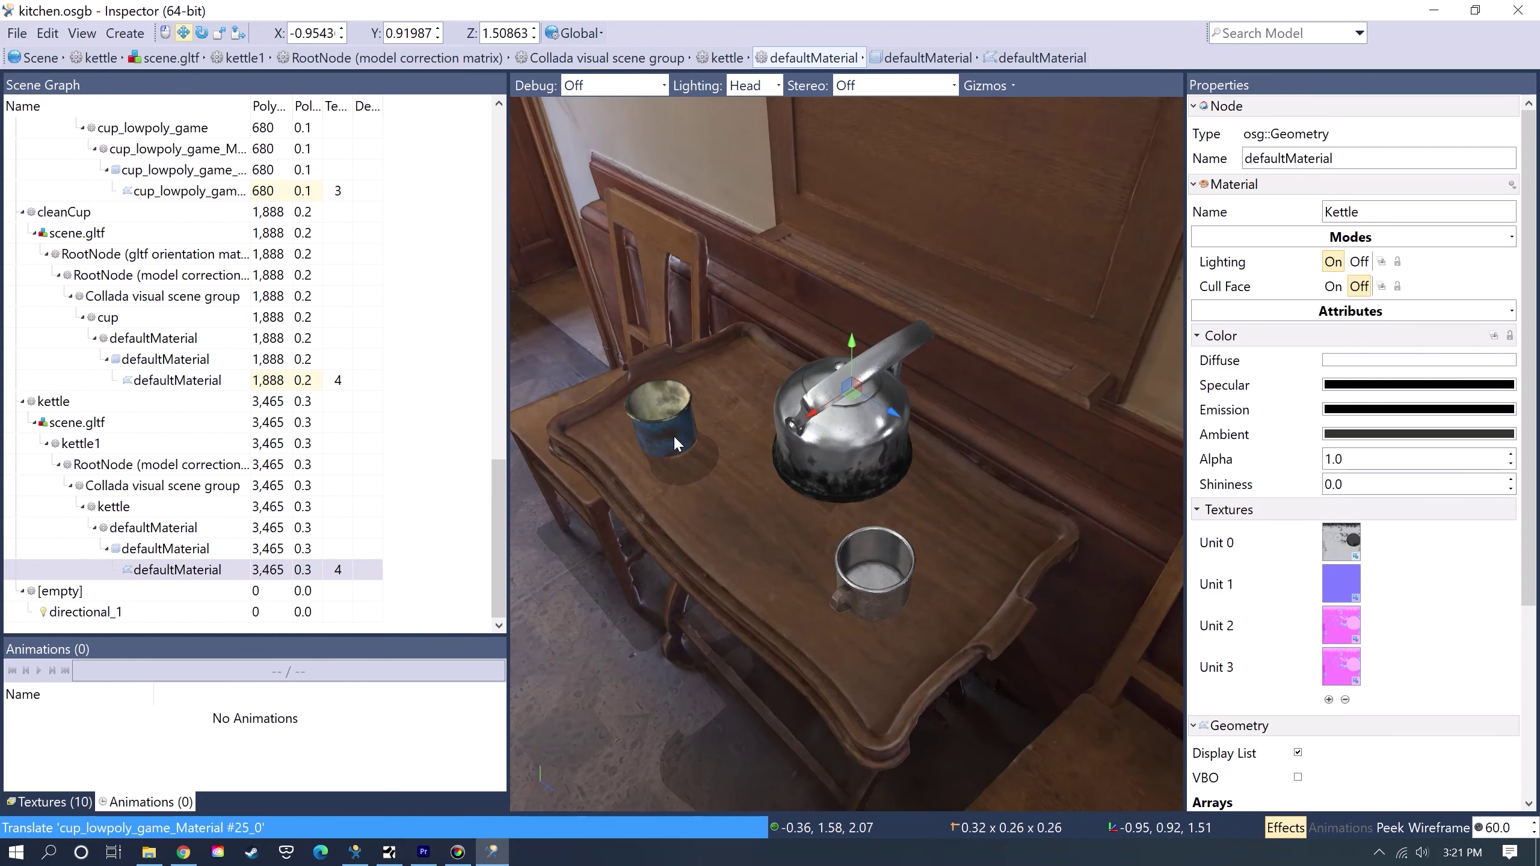
pyautogui.scroll(2, 673, 434)
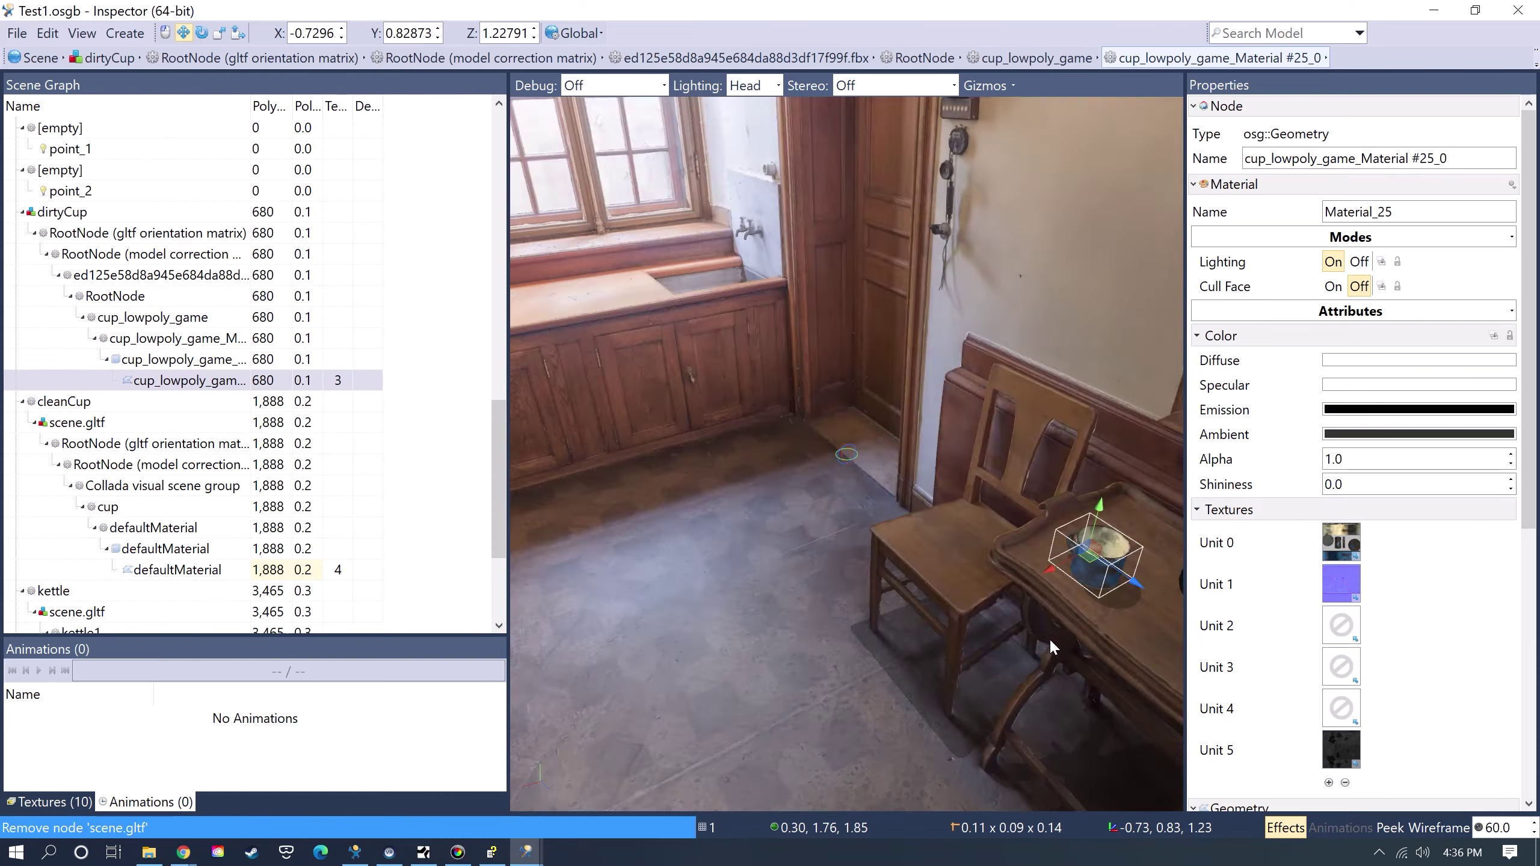
pyautogui.scroll(5, 1049, 639)
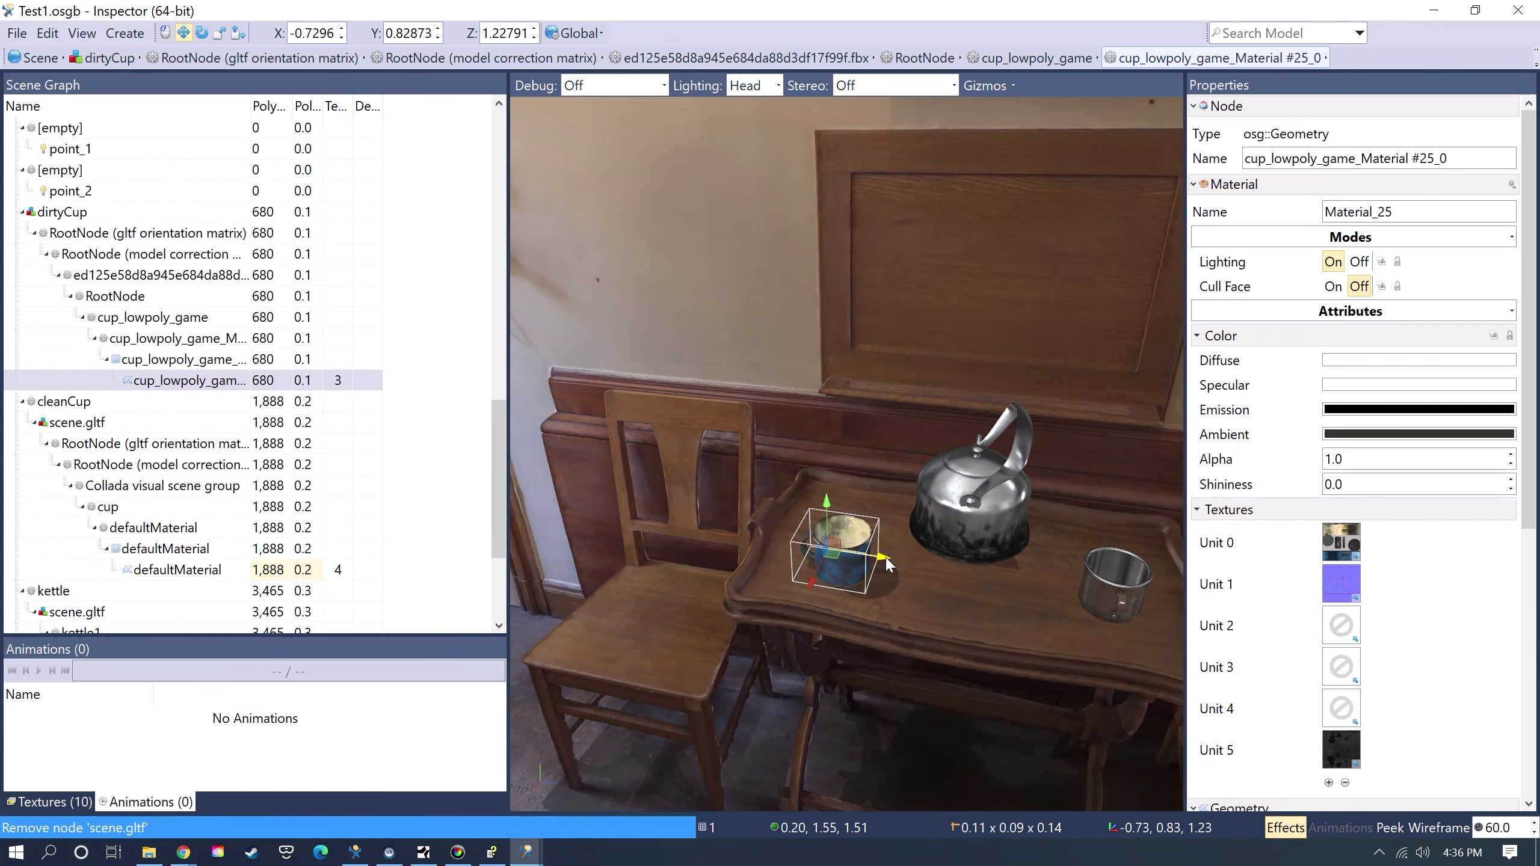
pyautogui.moveTo(889, 567); pyautogui.dragTo(884, 562)
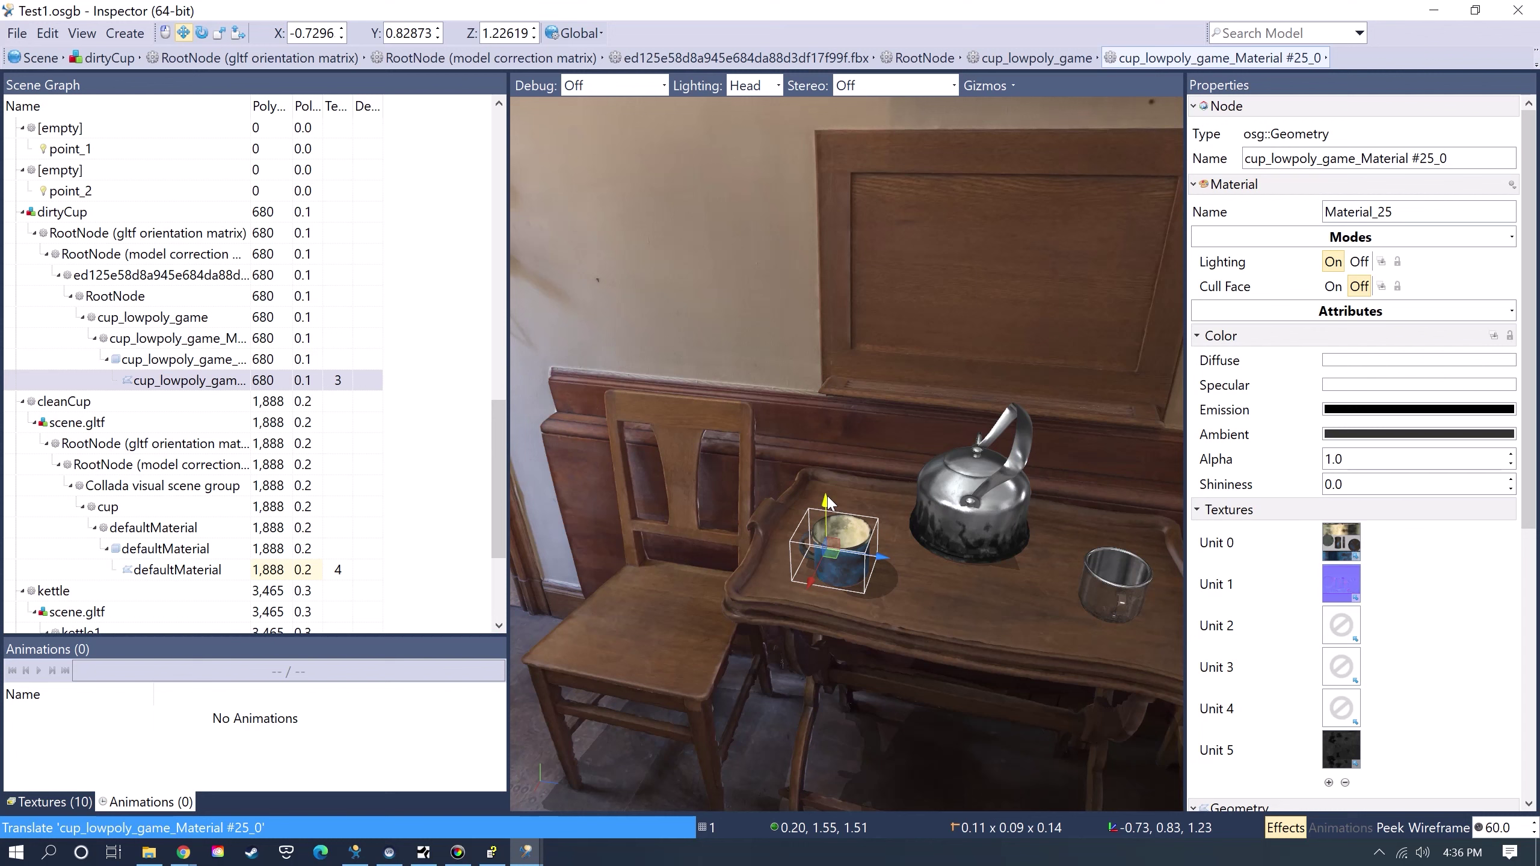
pyautogui.moveTo(827, 504); pyautogui.dragTo(831, 504)
# Select the cleanCup node in the Scene Graph and use Rename to verify its name.
pyautogui.click(71, 427)
pyautogui.click(72, 404)
pyautogui.rightClick(44, 406)
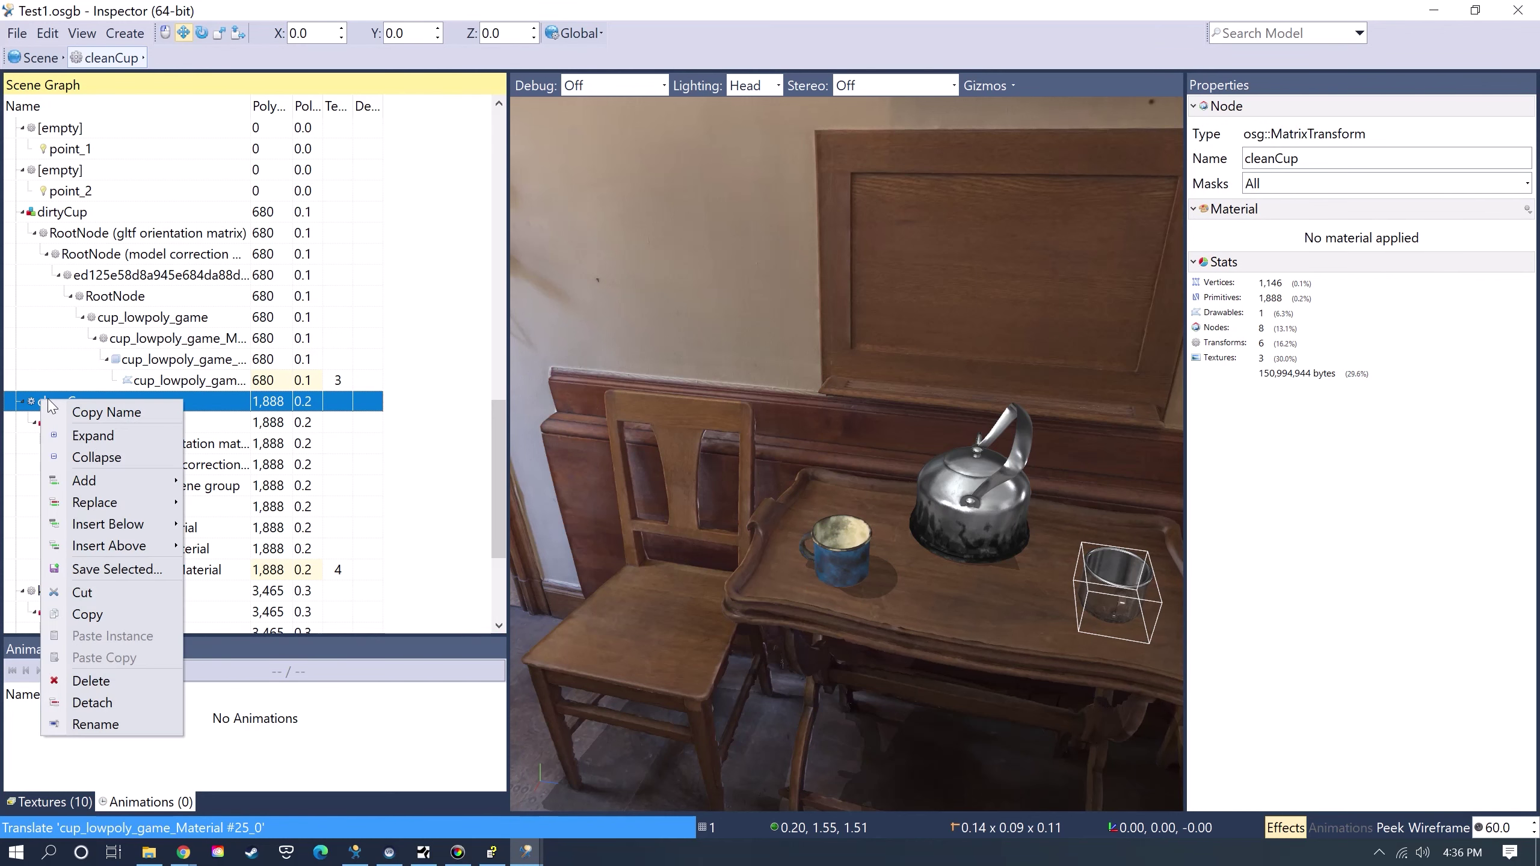
pyautogui.click(97, 725)
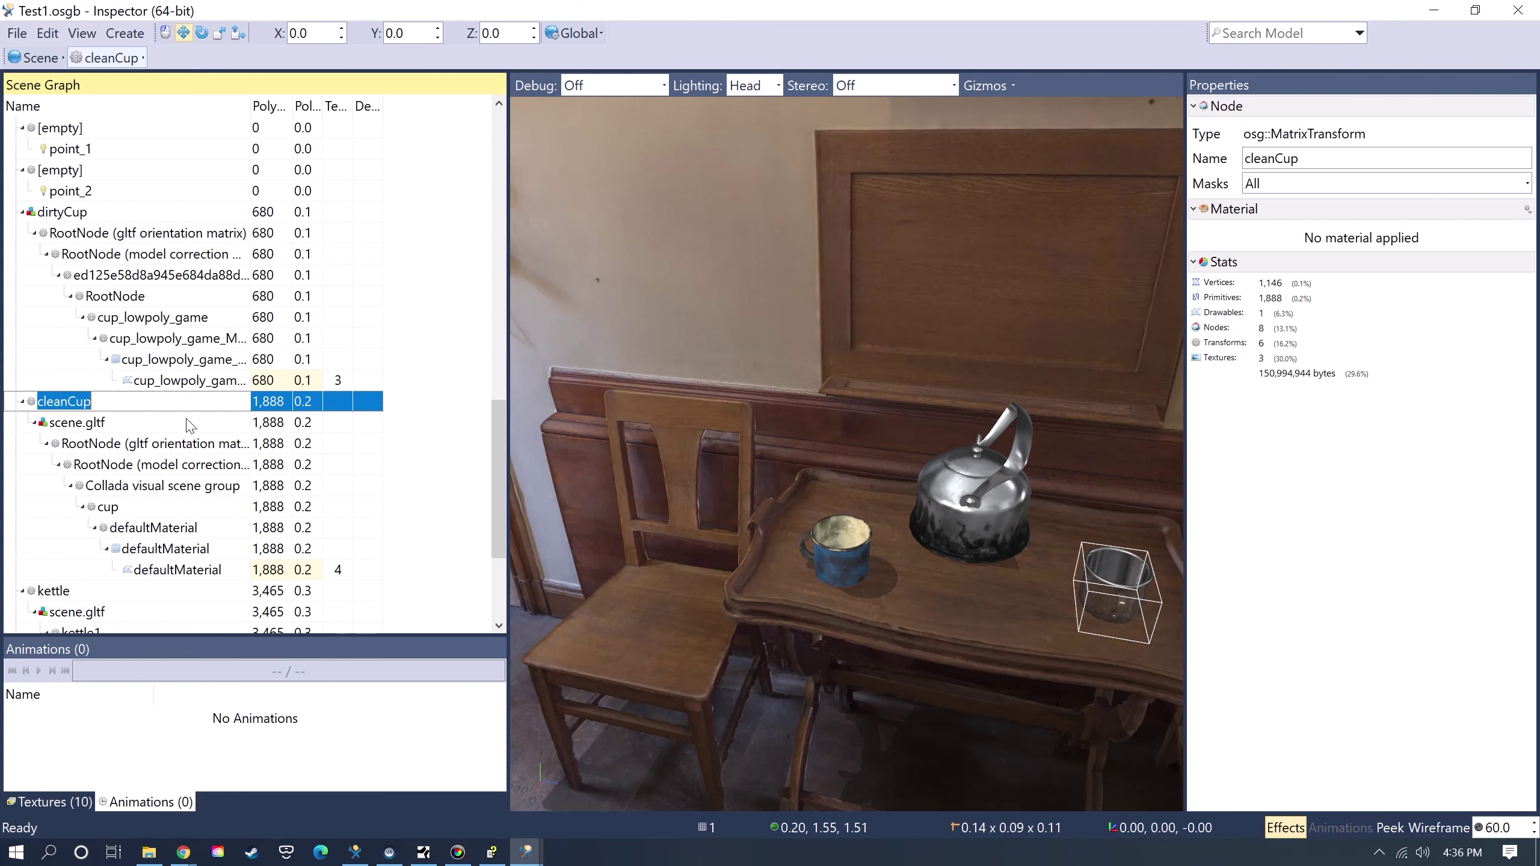
pyautogui.click(103, 403)
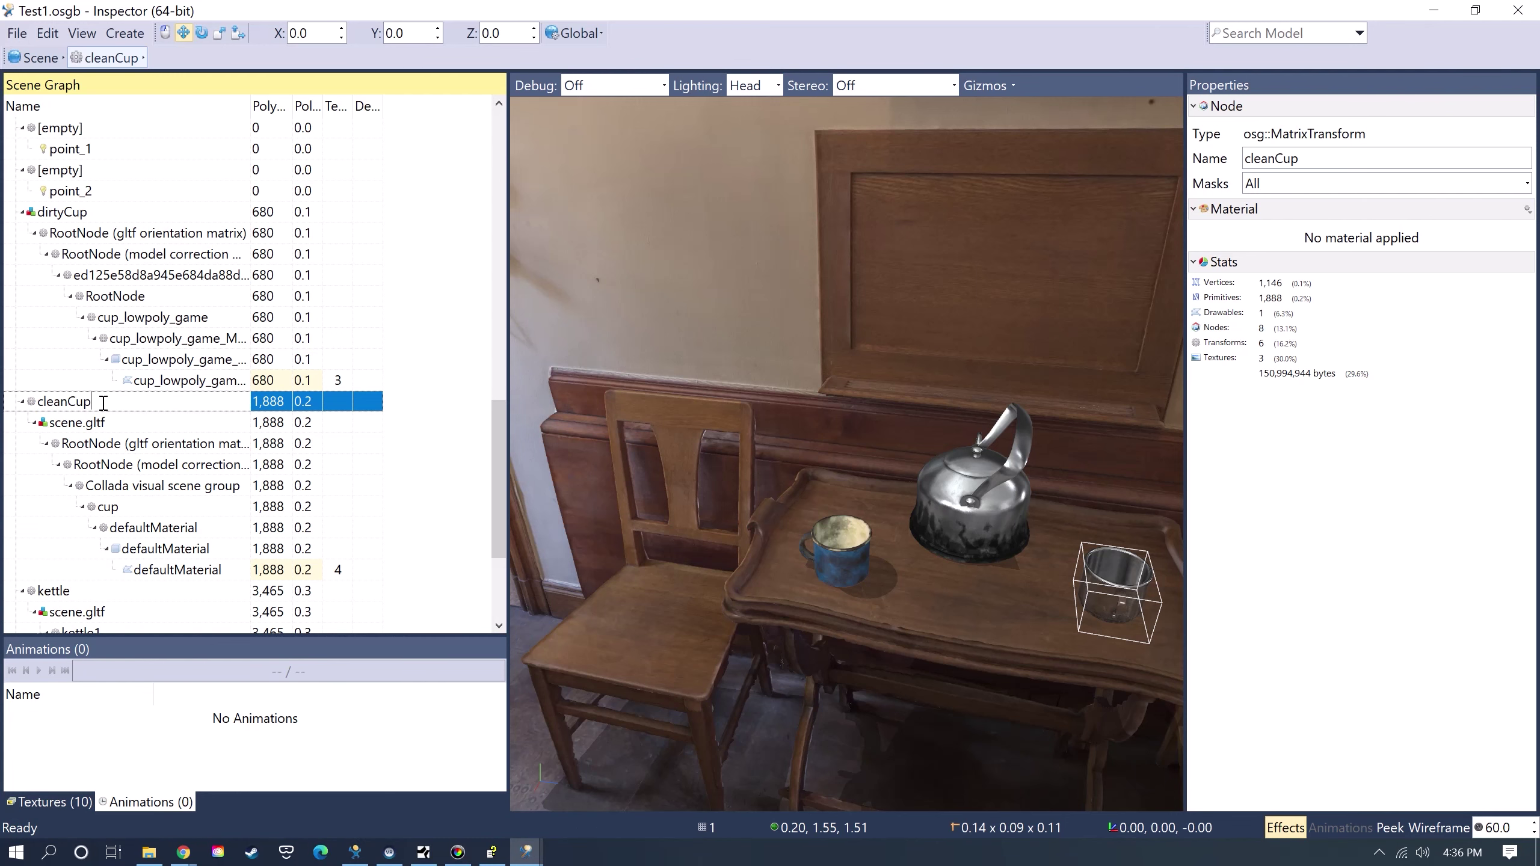
pyautogui.click(1092, 593)
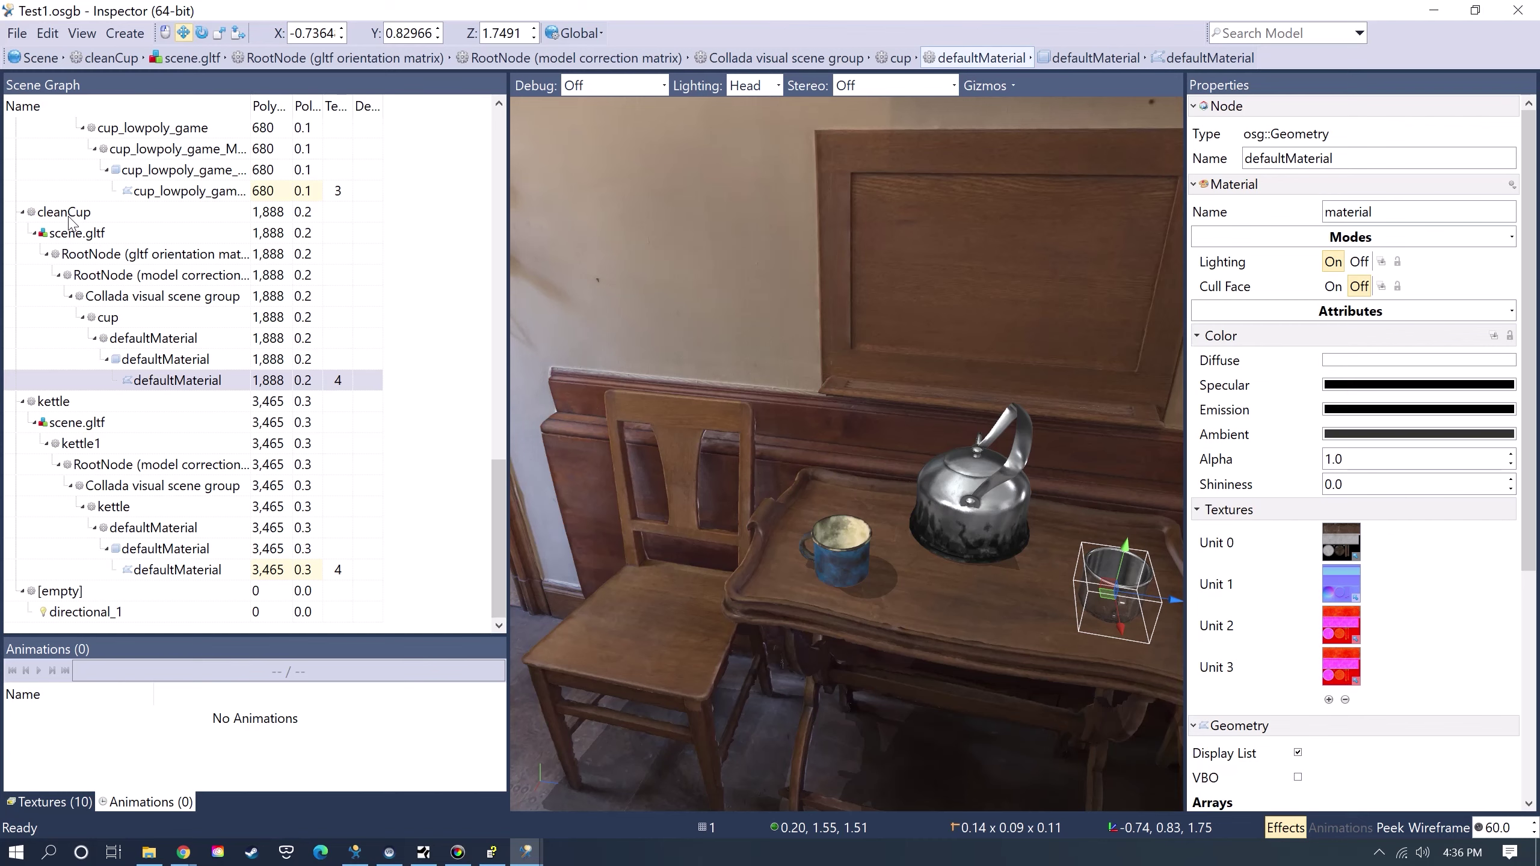
pyautogui.rightClick(61, 403)
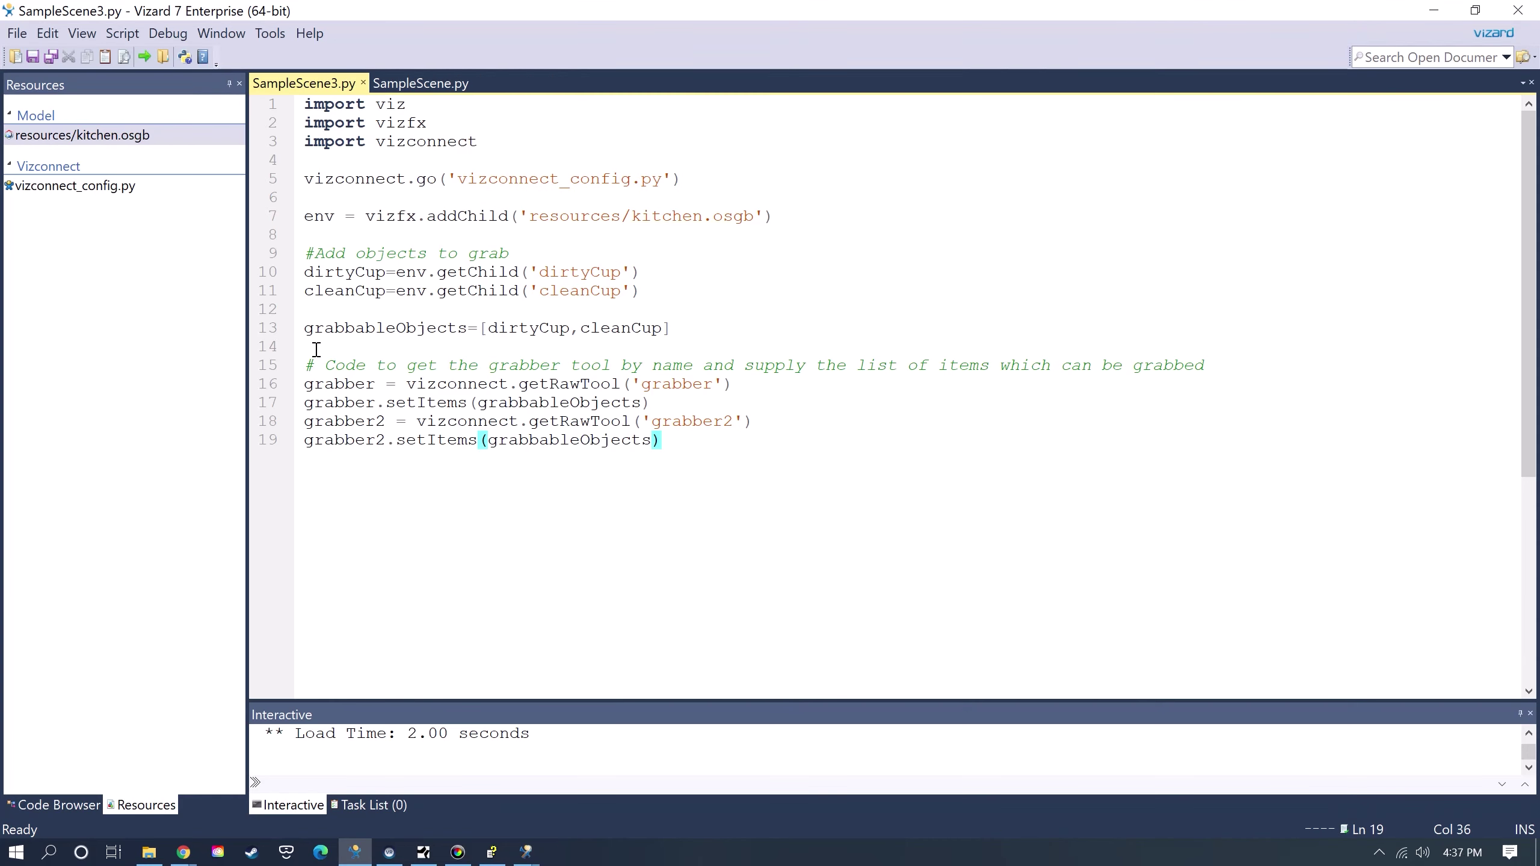
# Open vizconnect_config.py's Tools tab and begin adding a new Grabber tool.
pyautogui.click(101, 188)
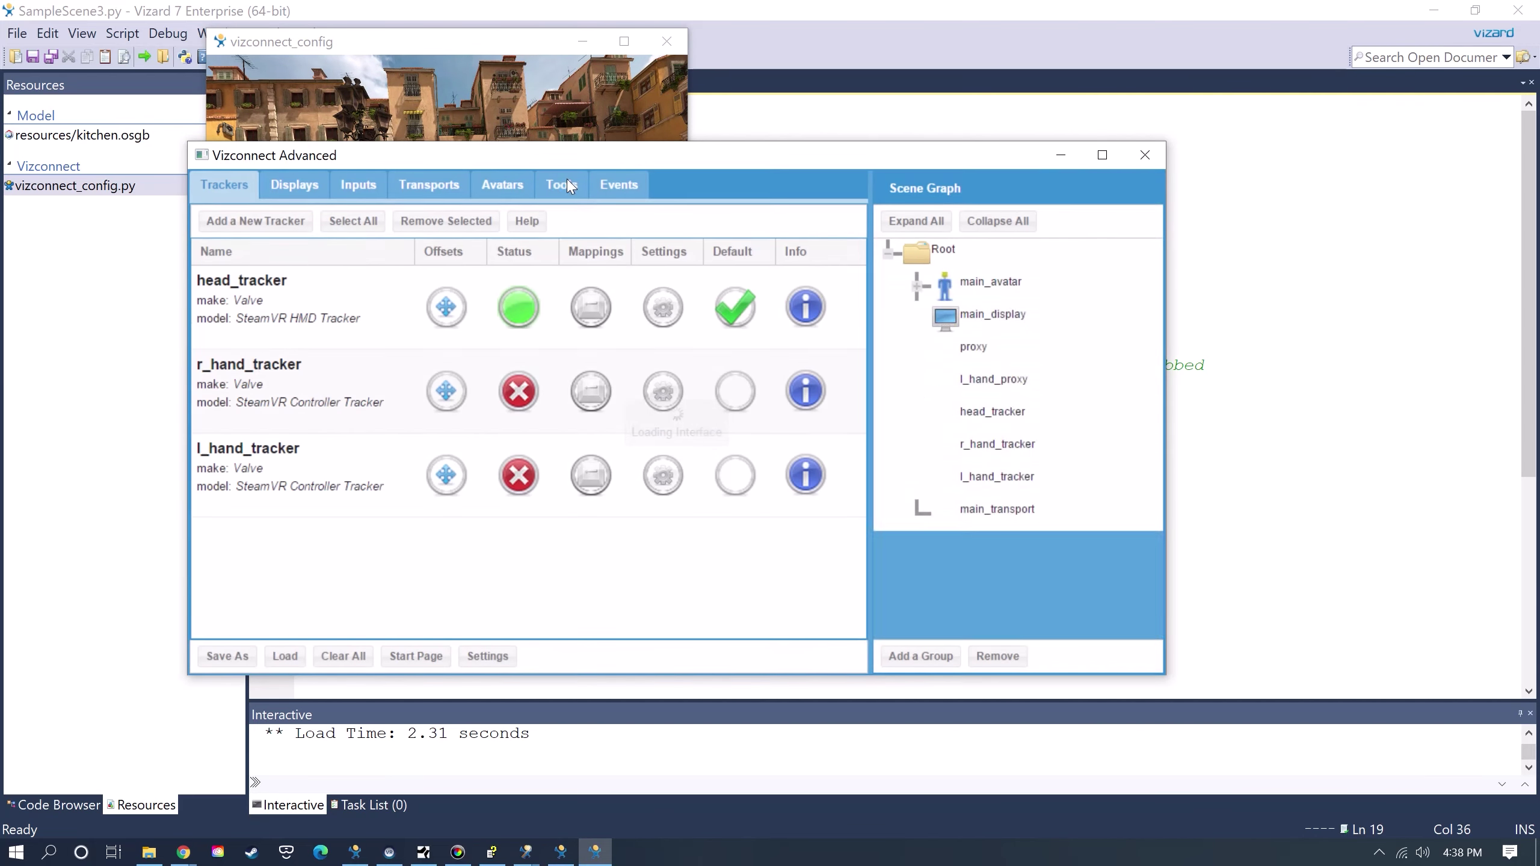
pyautogui.click(562, 193)
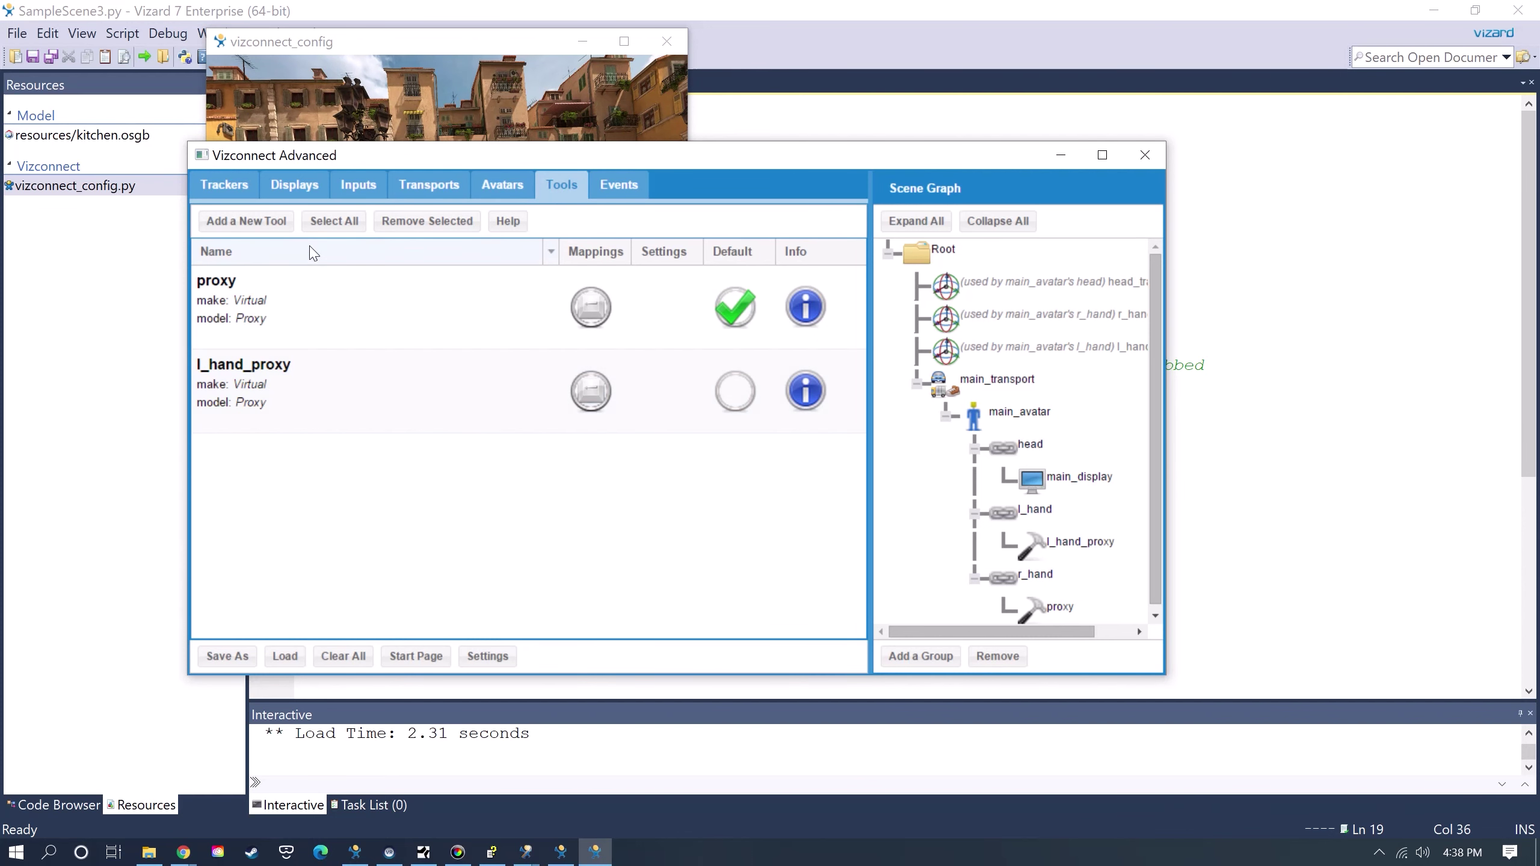
pyautogui.click(266, 232)
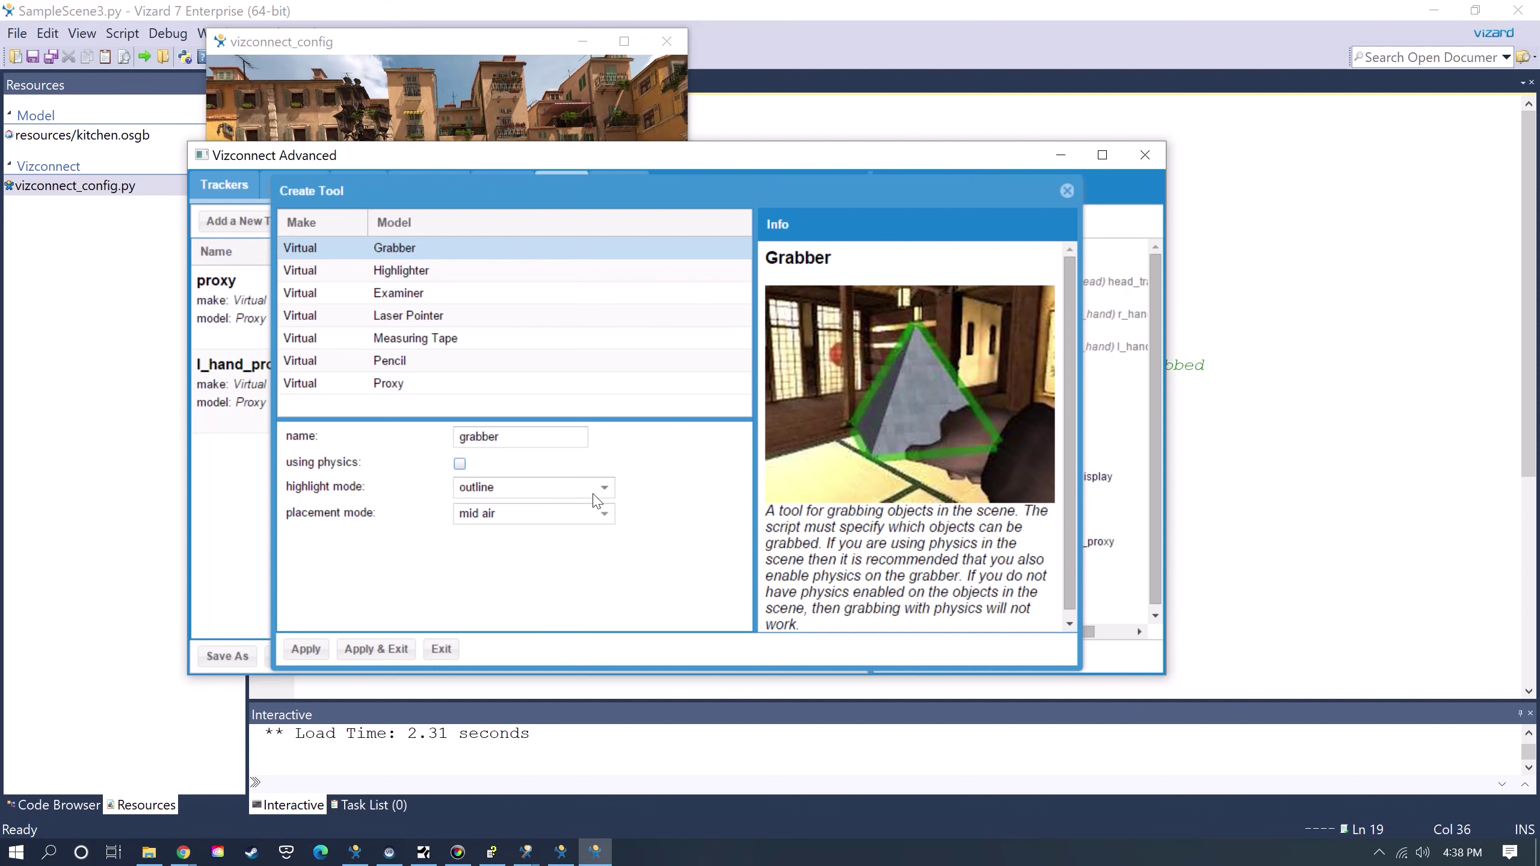
# Set the grabber tool's highlight mode to none and apply it.
pyautogui.click(607, 498)
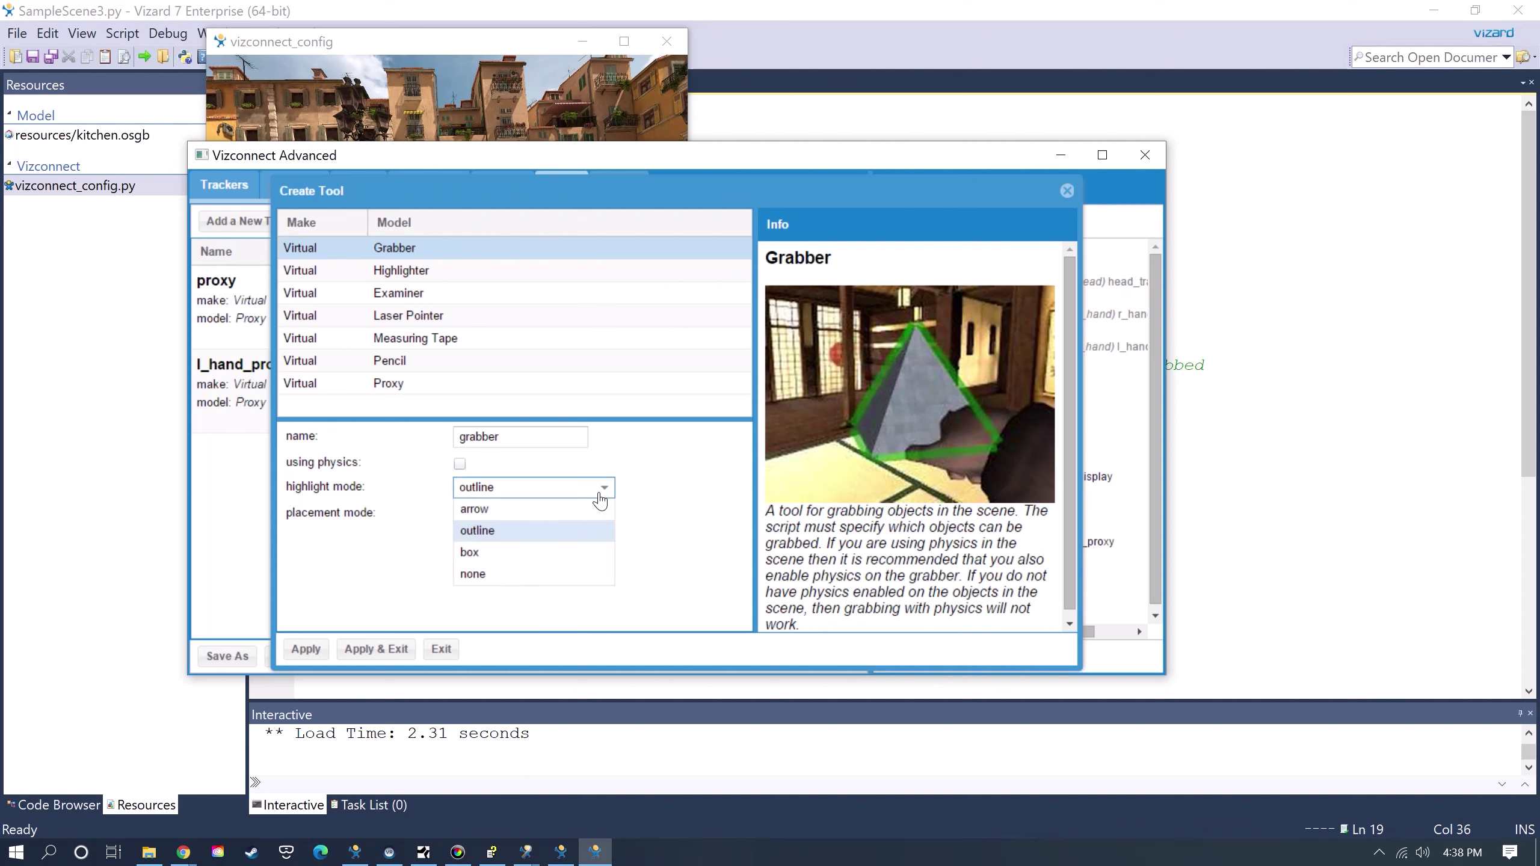
pyautogui.click(491, 575)
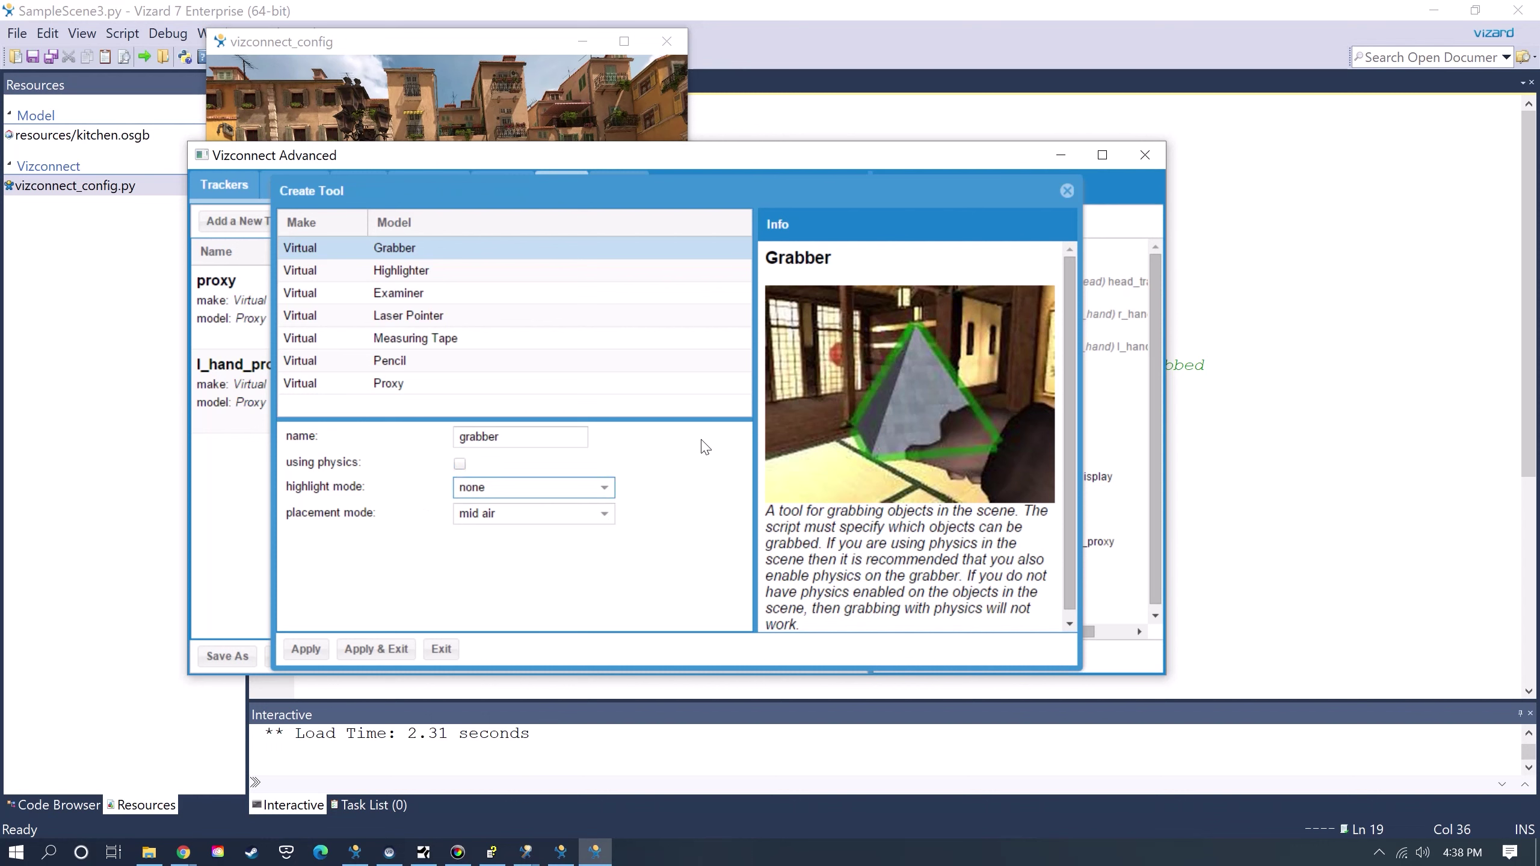
pyautogui.click(388, 647)
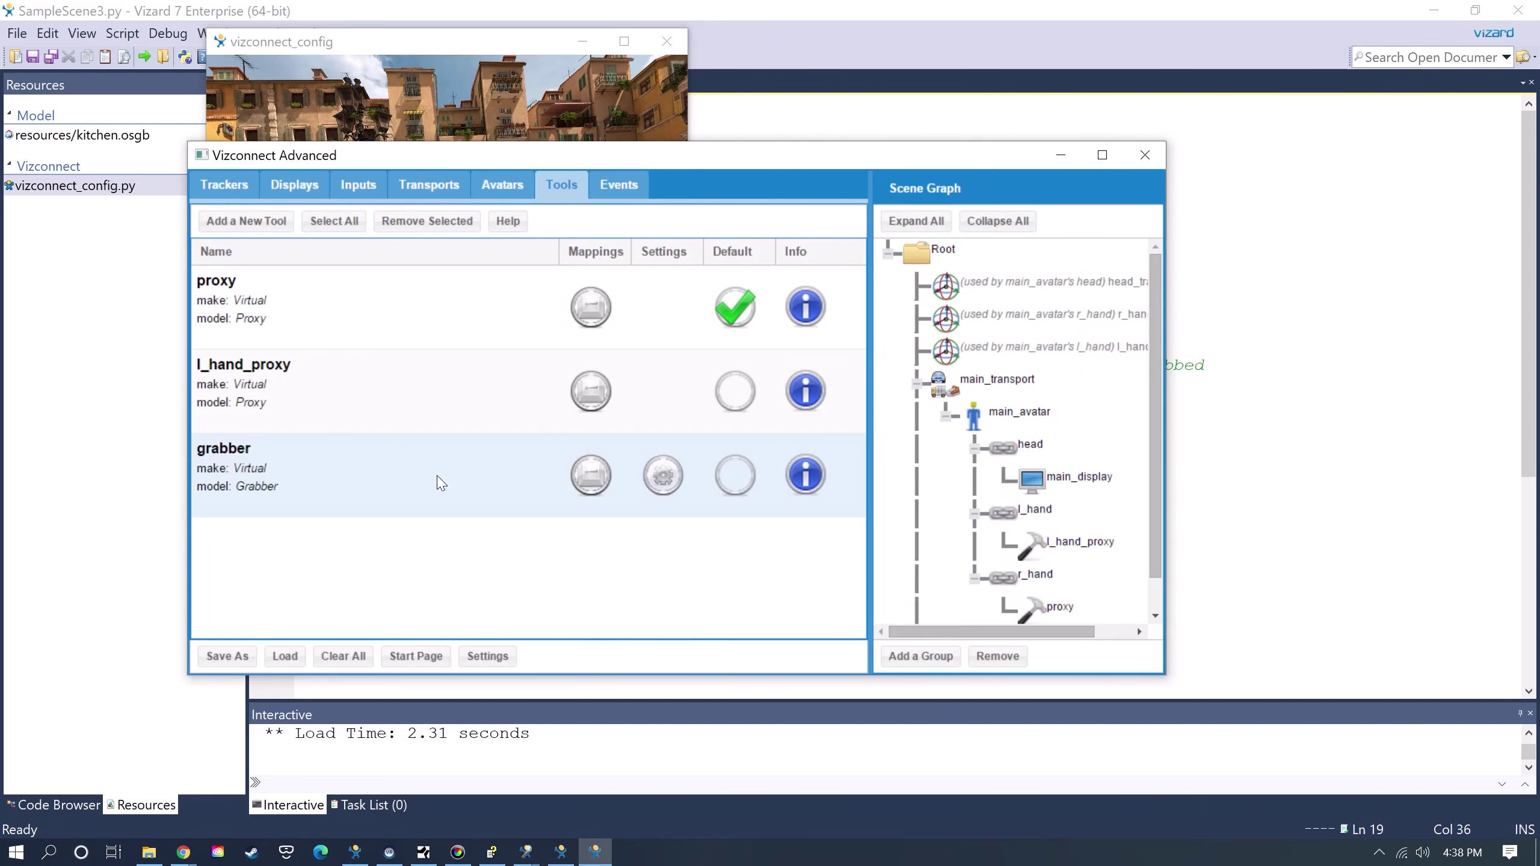
pyautogui.moveTo(1155, 494); pyautogui.dragTo(1157, 549)
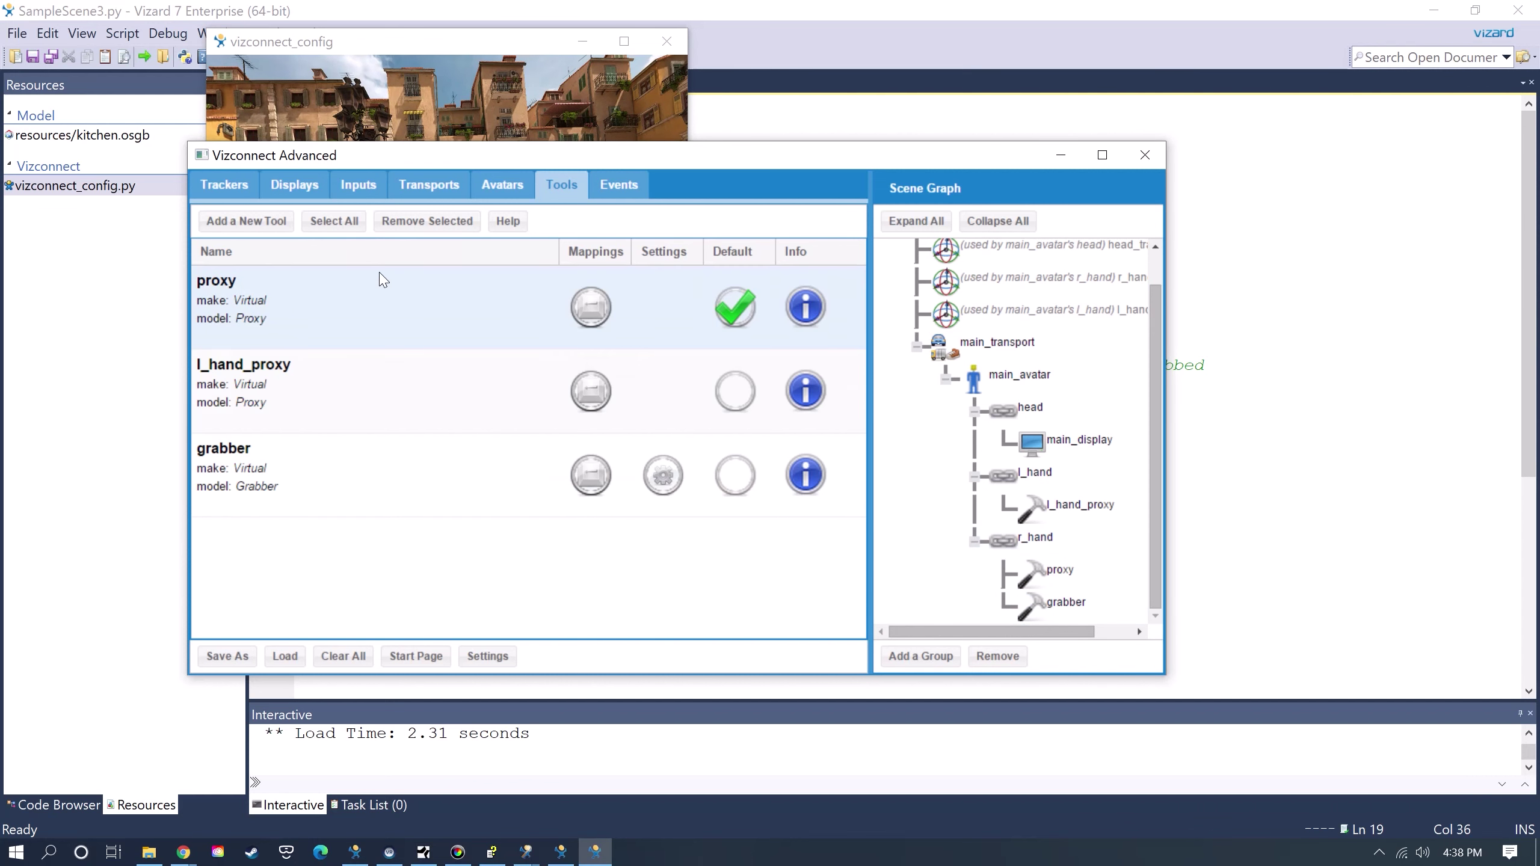
# Create grabber2 with physics off and attach it to l_hand_proxy.
pyautogui.click(274, 229)
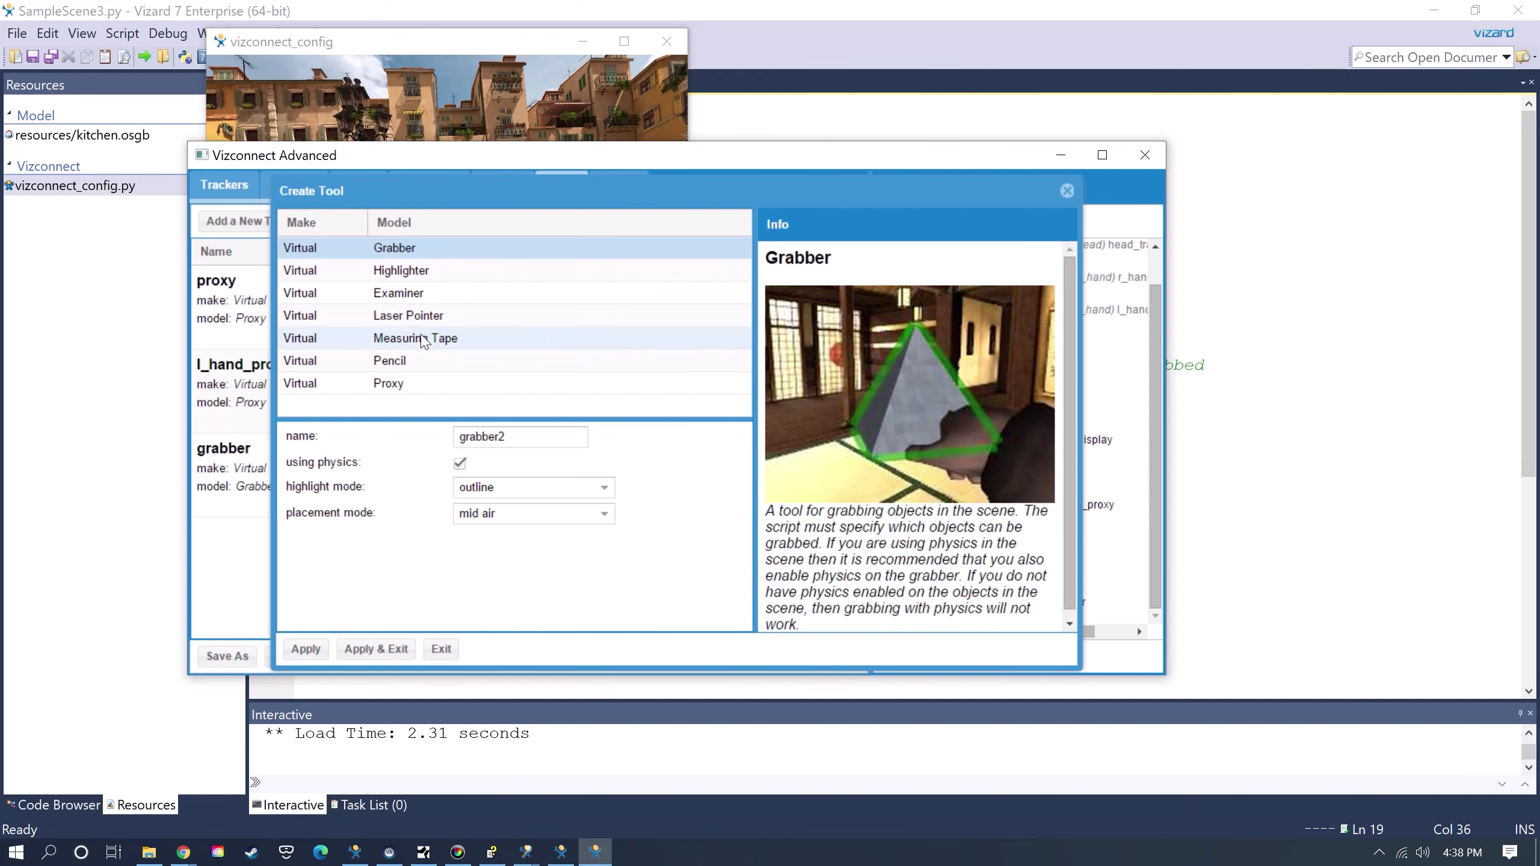
pyautogui.click(460, 464)
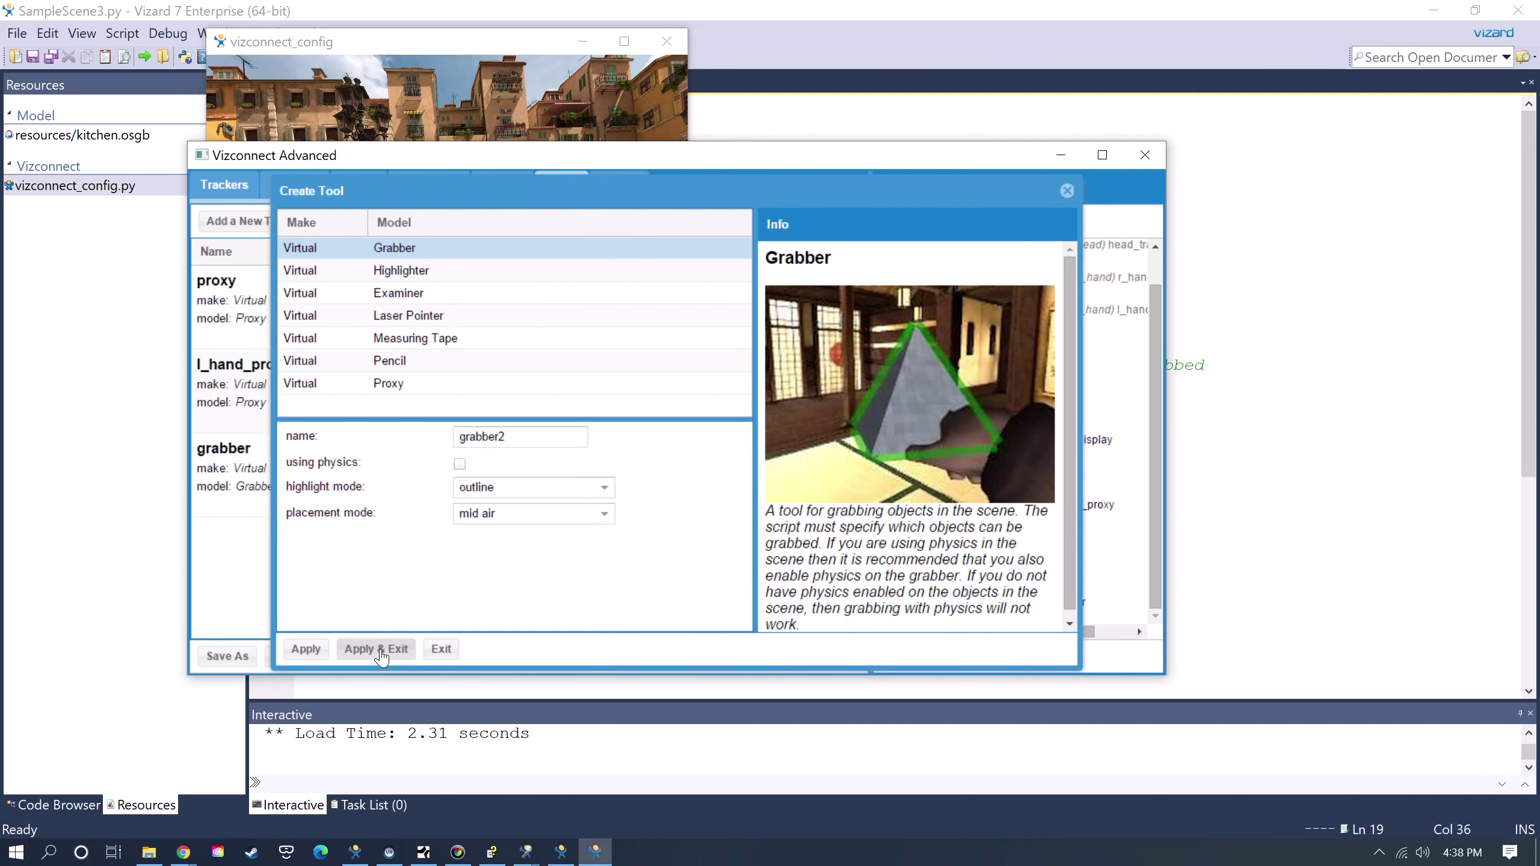
pyautogui.click(376, 649)
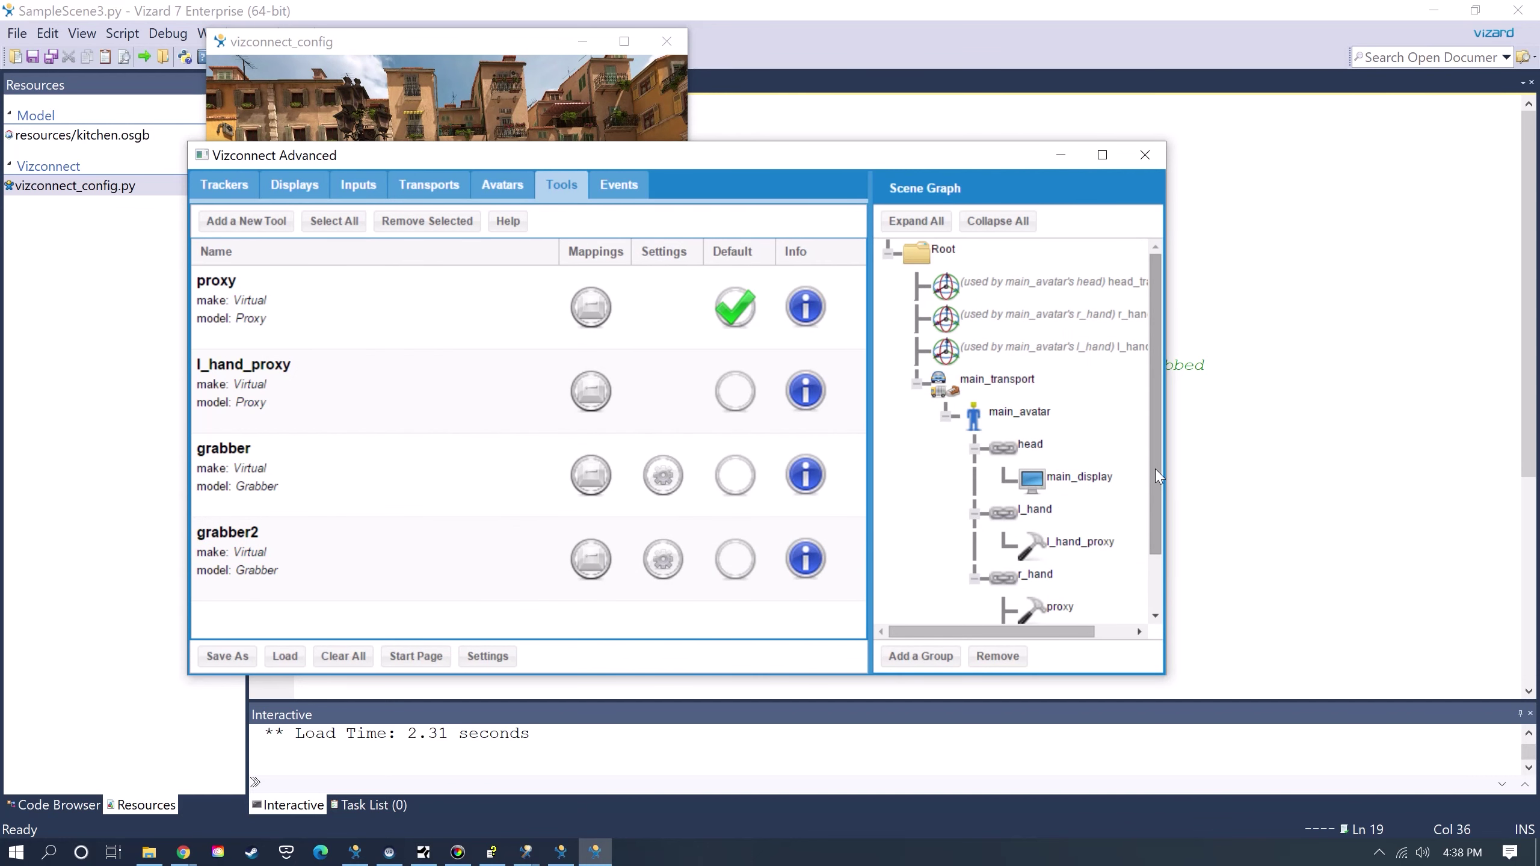
pyautogui.moveTo(1155, 470); pyautogui.dragTo(1158, 564)
pyautogui.moveTo(1037, 619); pyautogui.dragTo(1054, 503)
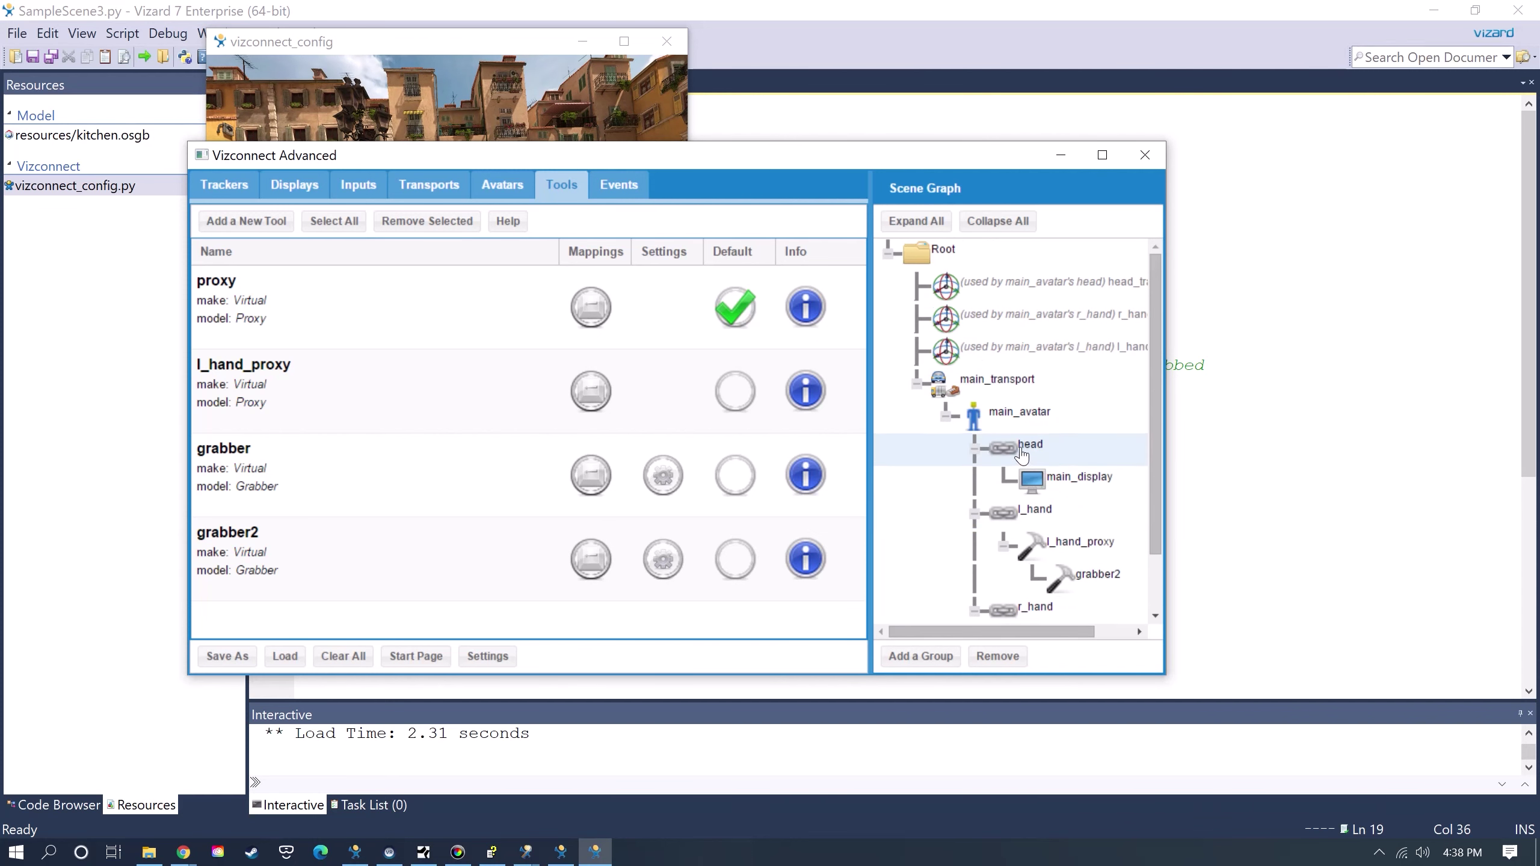
pyautogui.moveTo(1155, 455); pyautogui.dragTo(1155, 525)
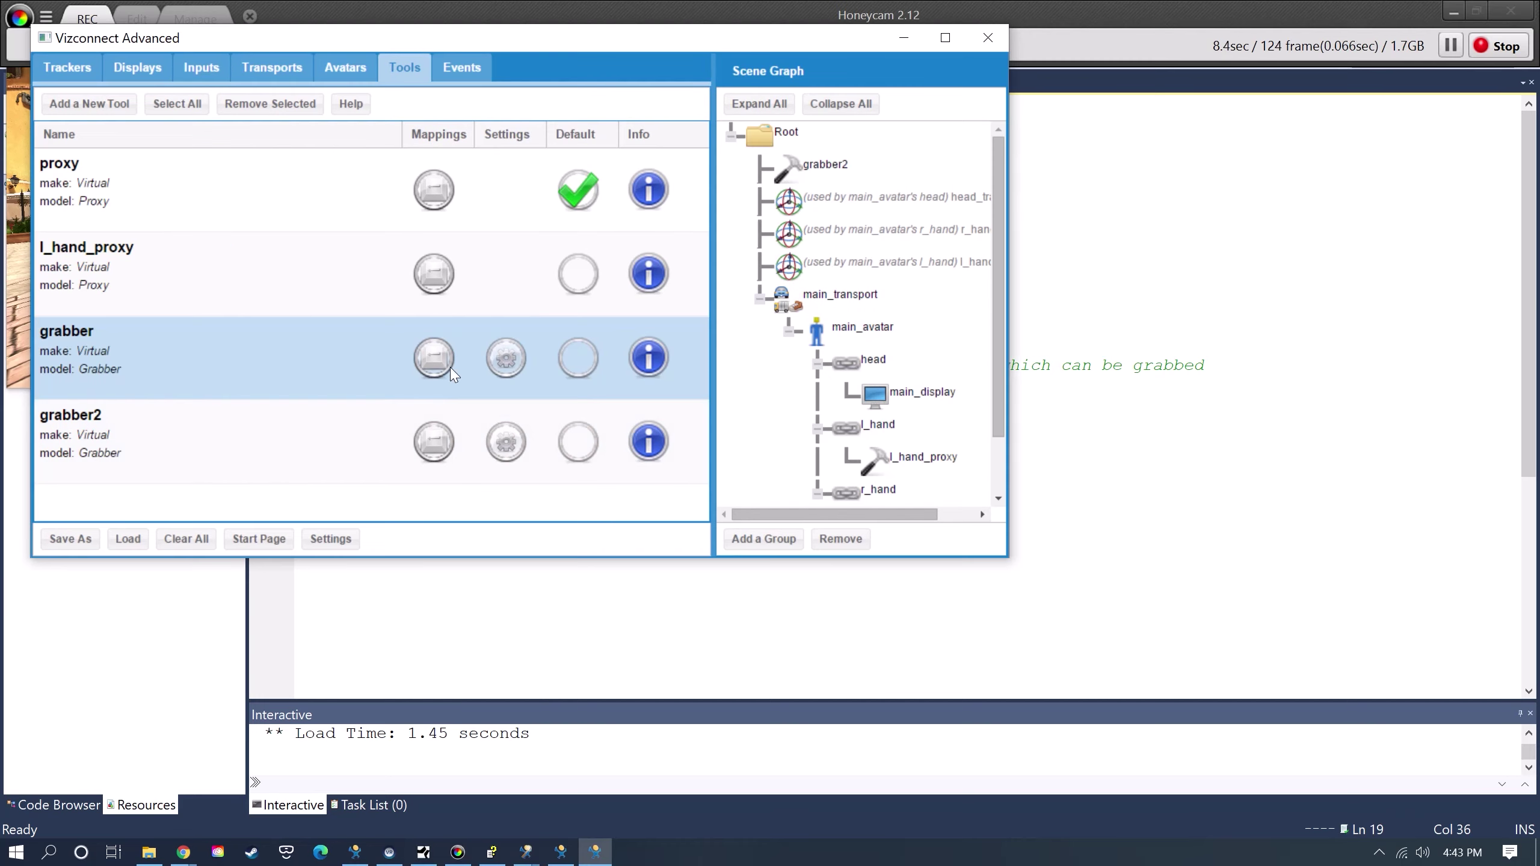
# Map grabber's grabAndHold to the r_hand_input trigger and save the mappings.
pyautogui.click(440, 367)
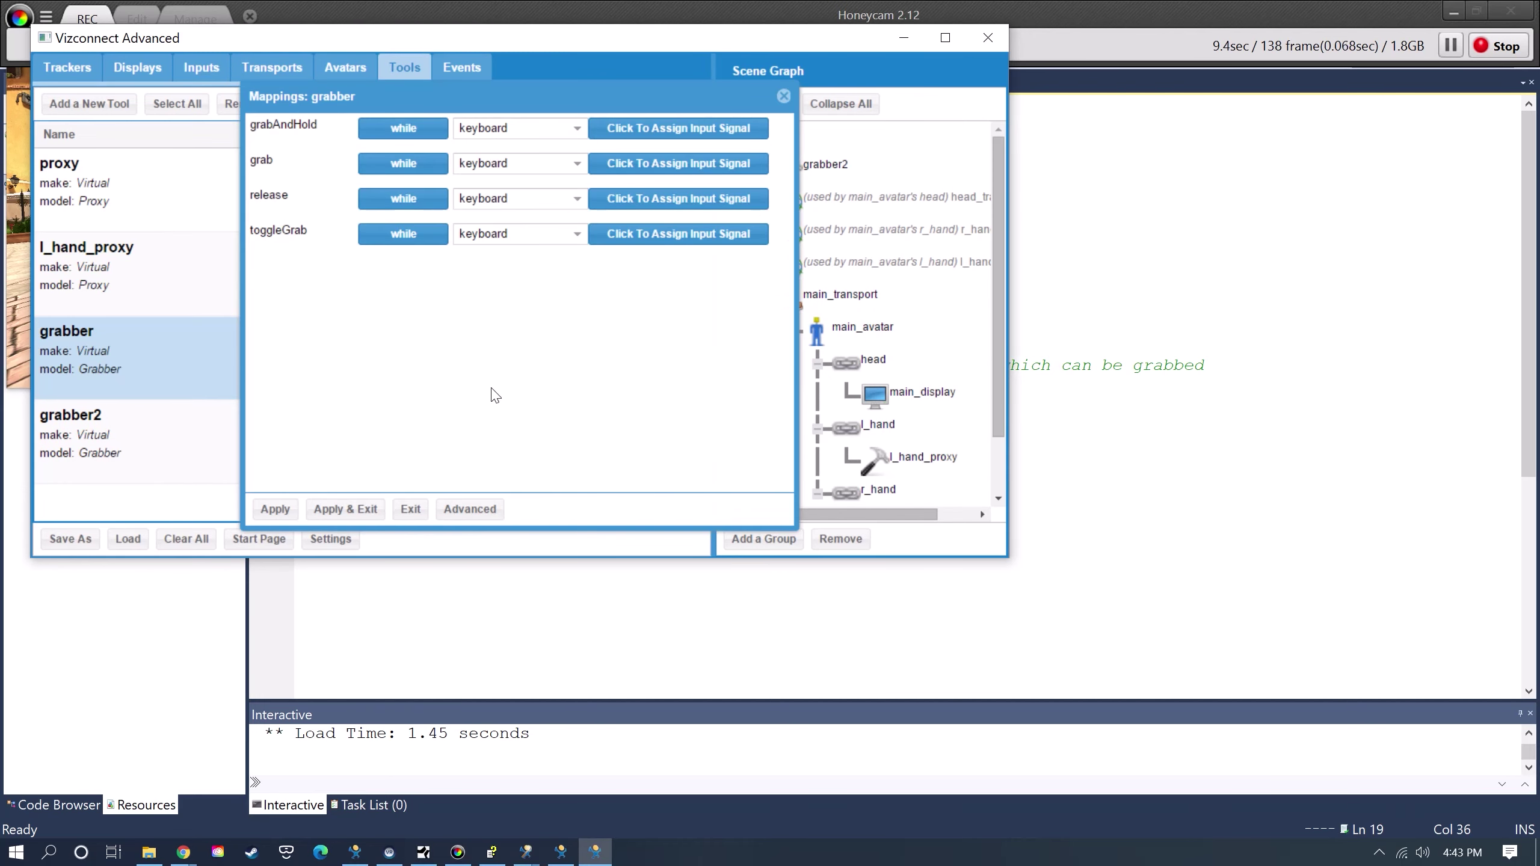
pyautogui.click(577, 130)
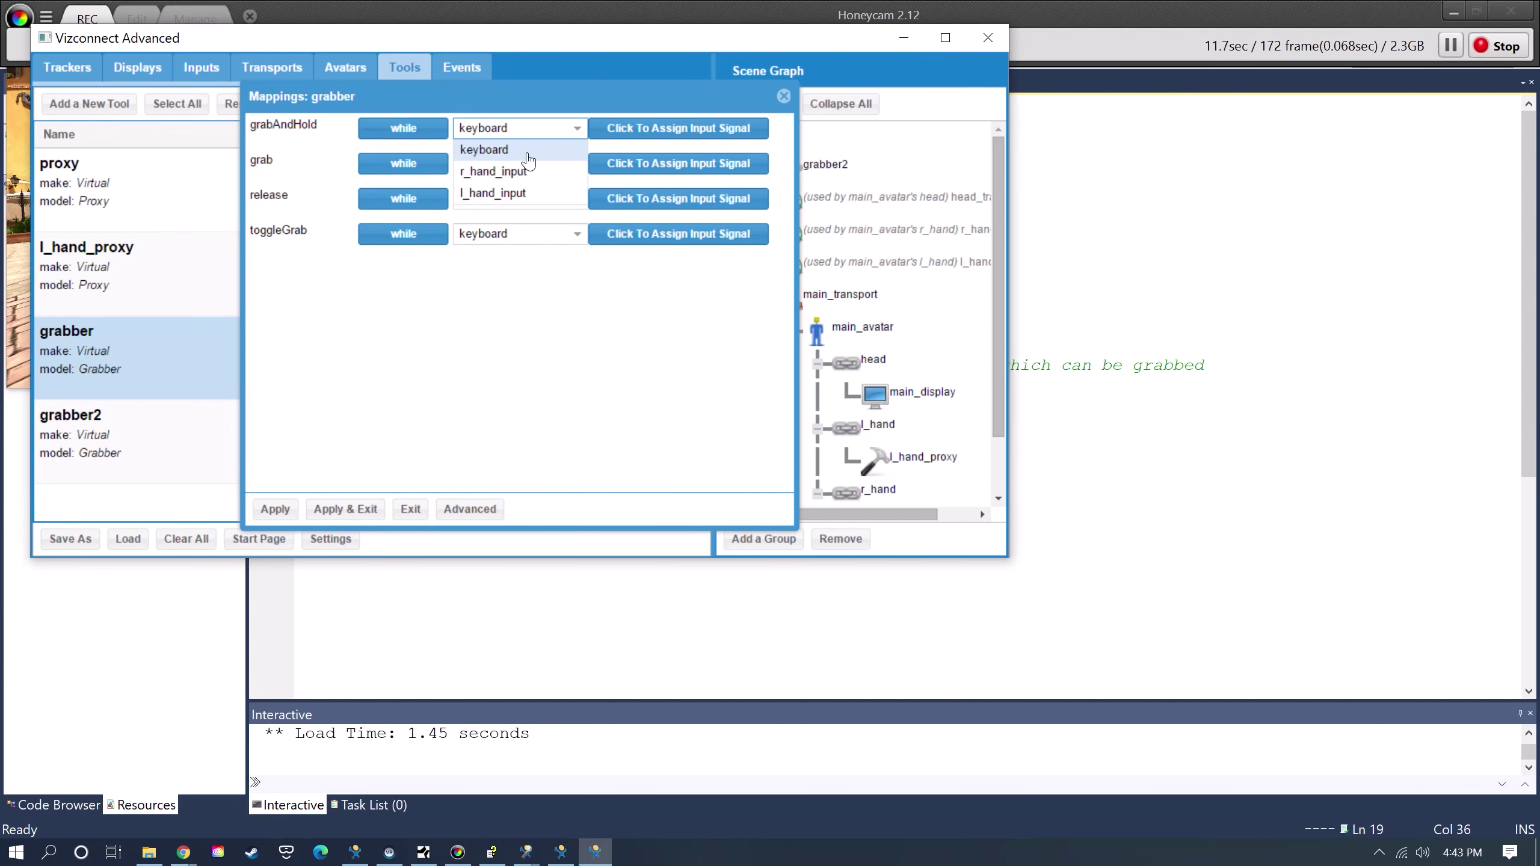
pyautogui.click(516, 171)
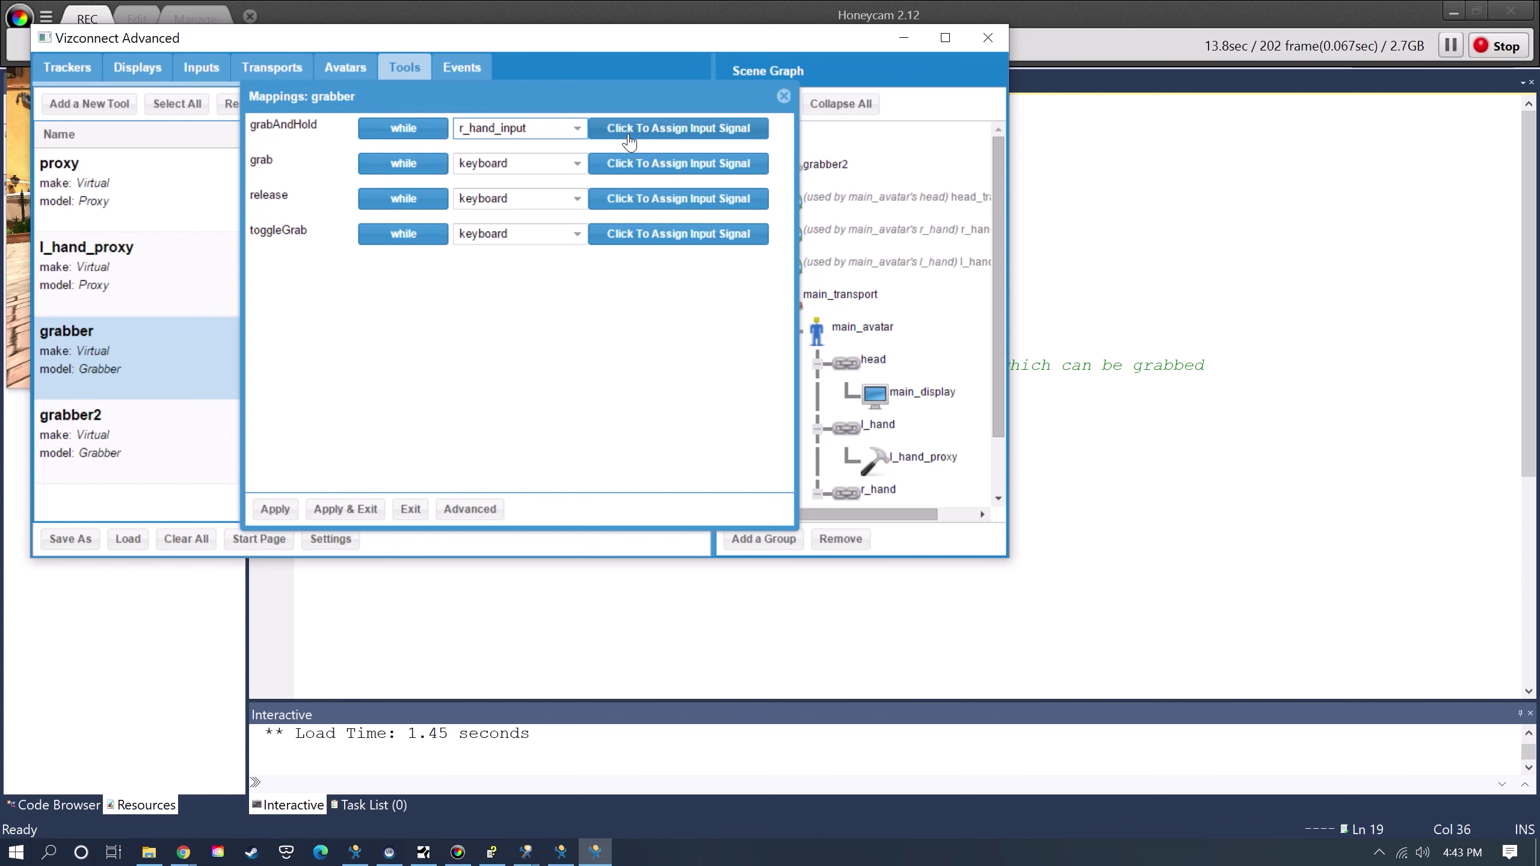
pyautogui.click(629, 139)
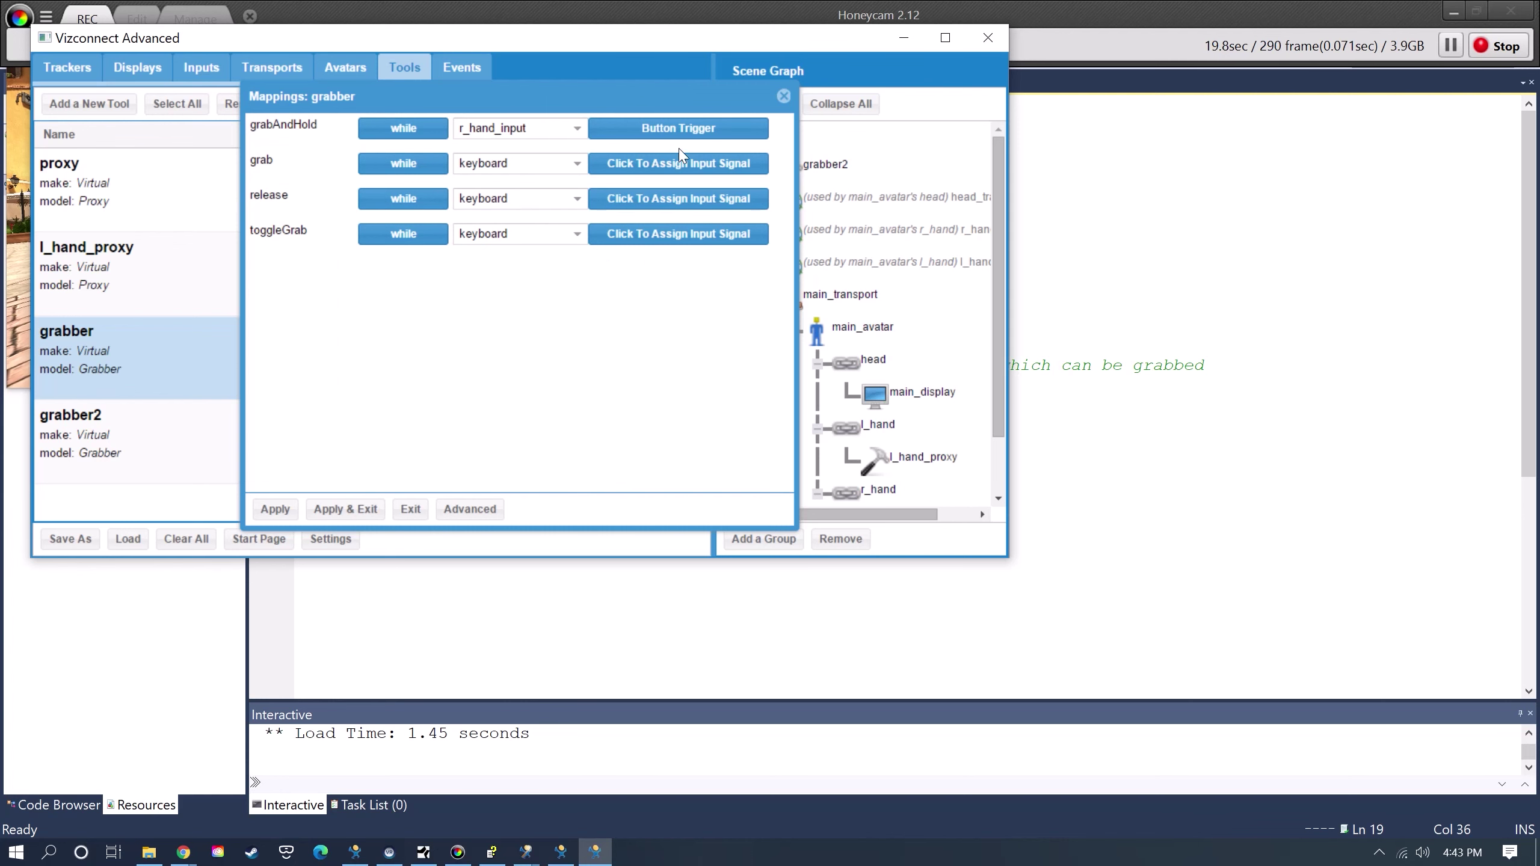
pyautogui.click(364, 513)
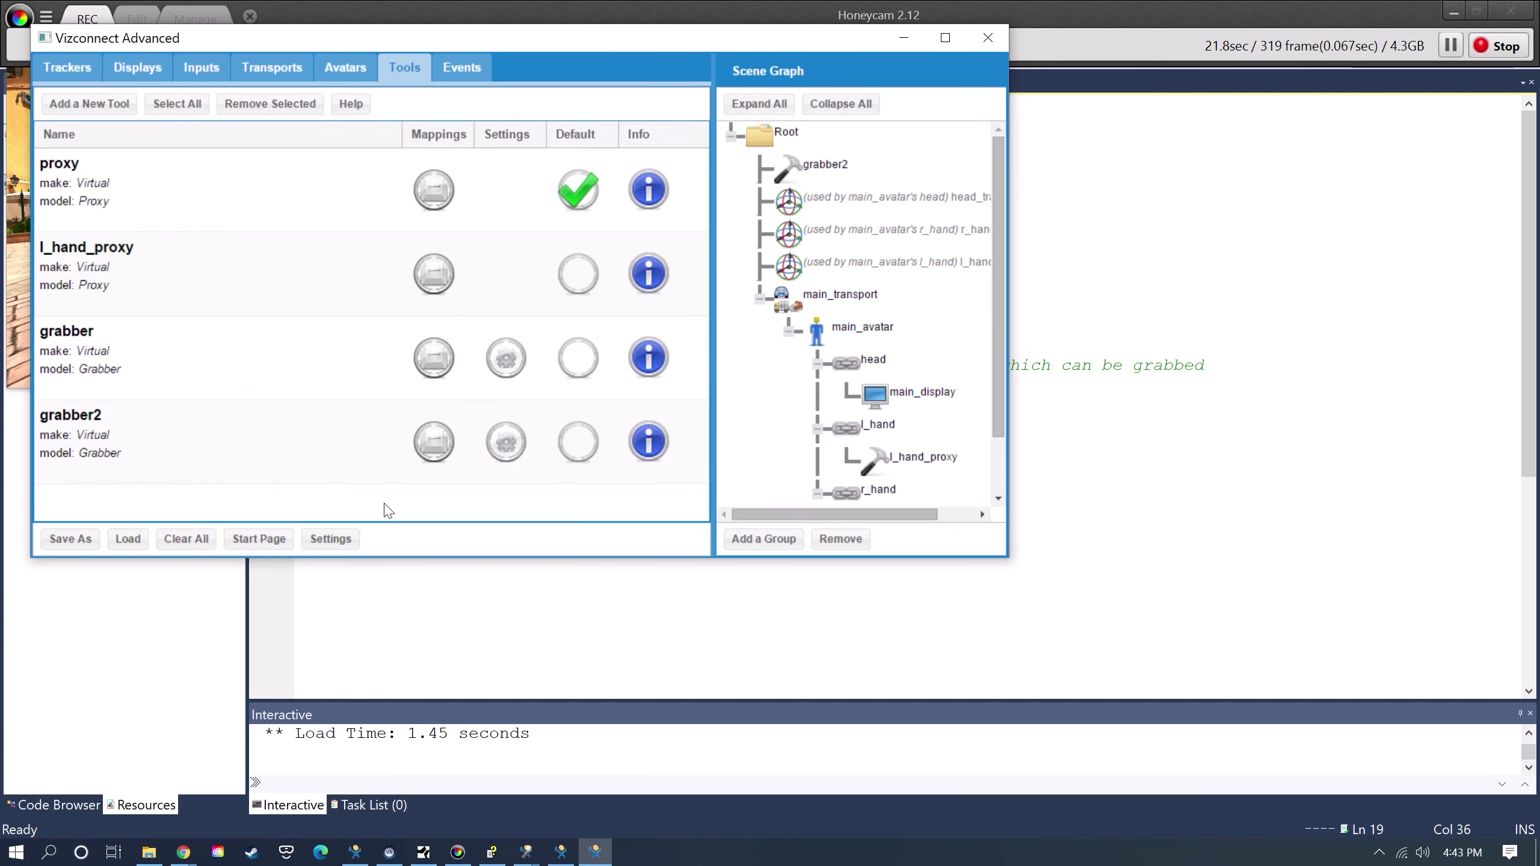
# Map grabber2's grabAndHold to the l_hand_input trigger.
pyautogui.click(443, 443)
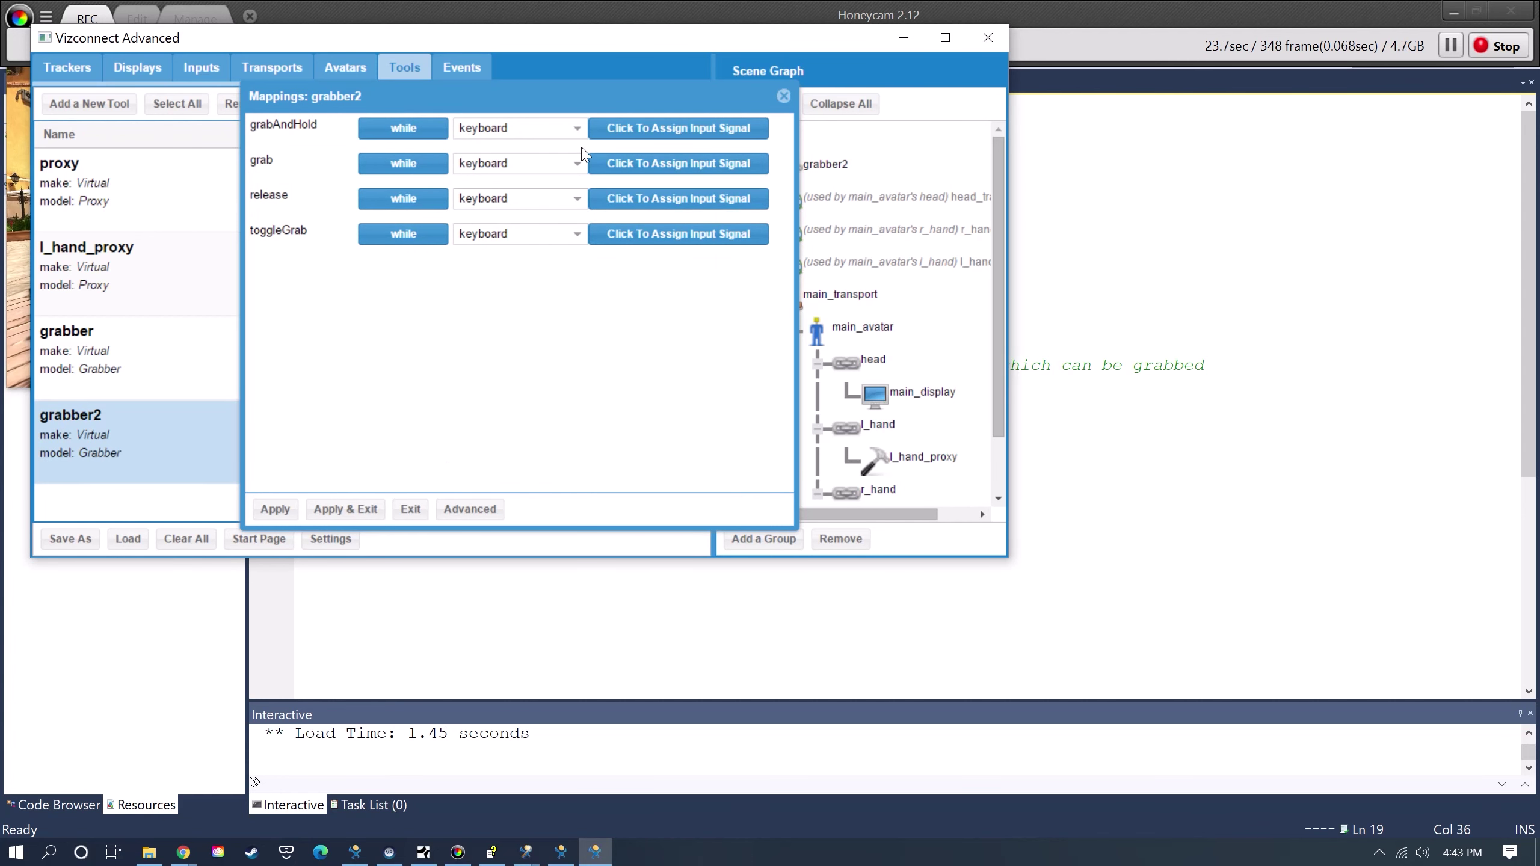
pyautogui.click(576, 128)
pyautogui.click(497, 170)
pyautogui.click(640, 128)
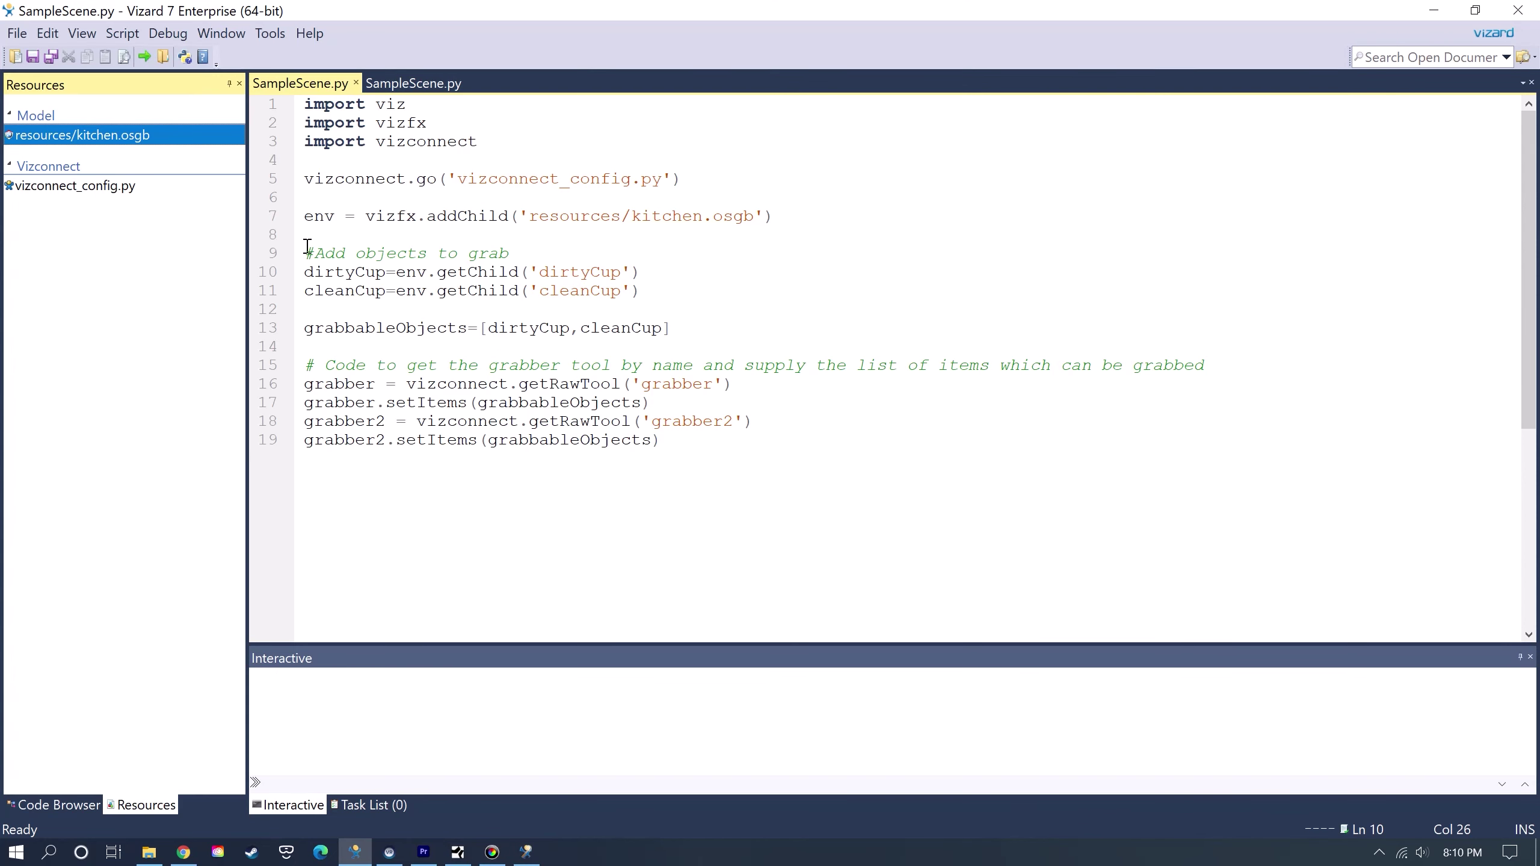
# Highlight the grabbing code, the dirtyCup variable, env and getChild on line 10.
pyautogui.moveTo(305, 253); pyautogui.dragTo(796, 448)
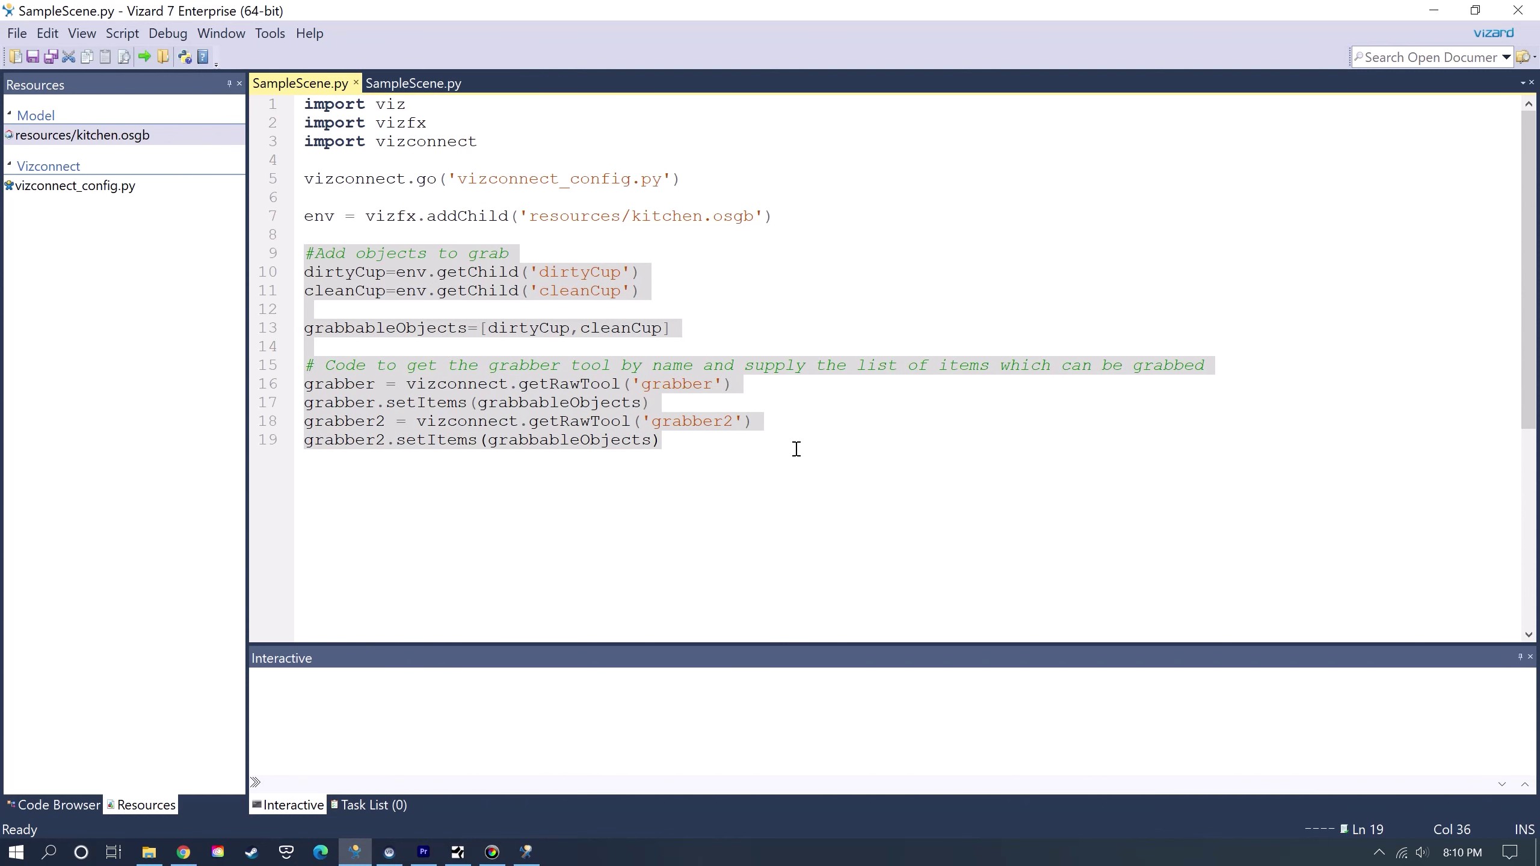
pyautogui.click(656, 280)
pyautogui.moveTo(305, 273); pyautogui.dragTo(385, 273)
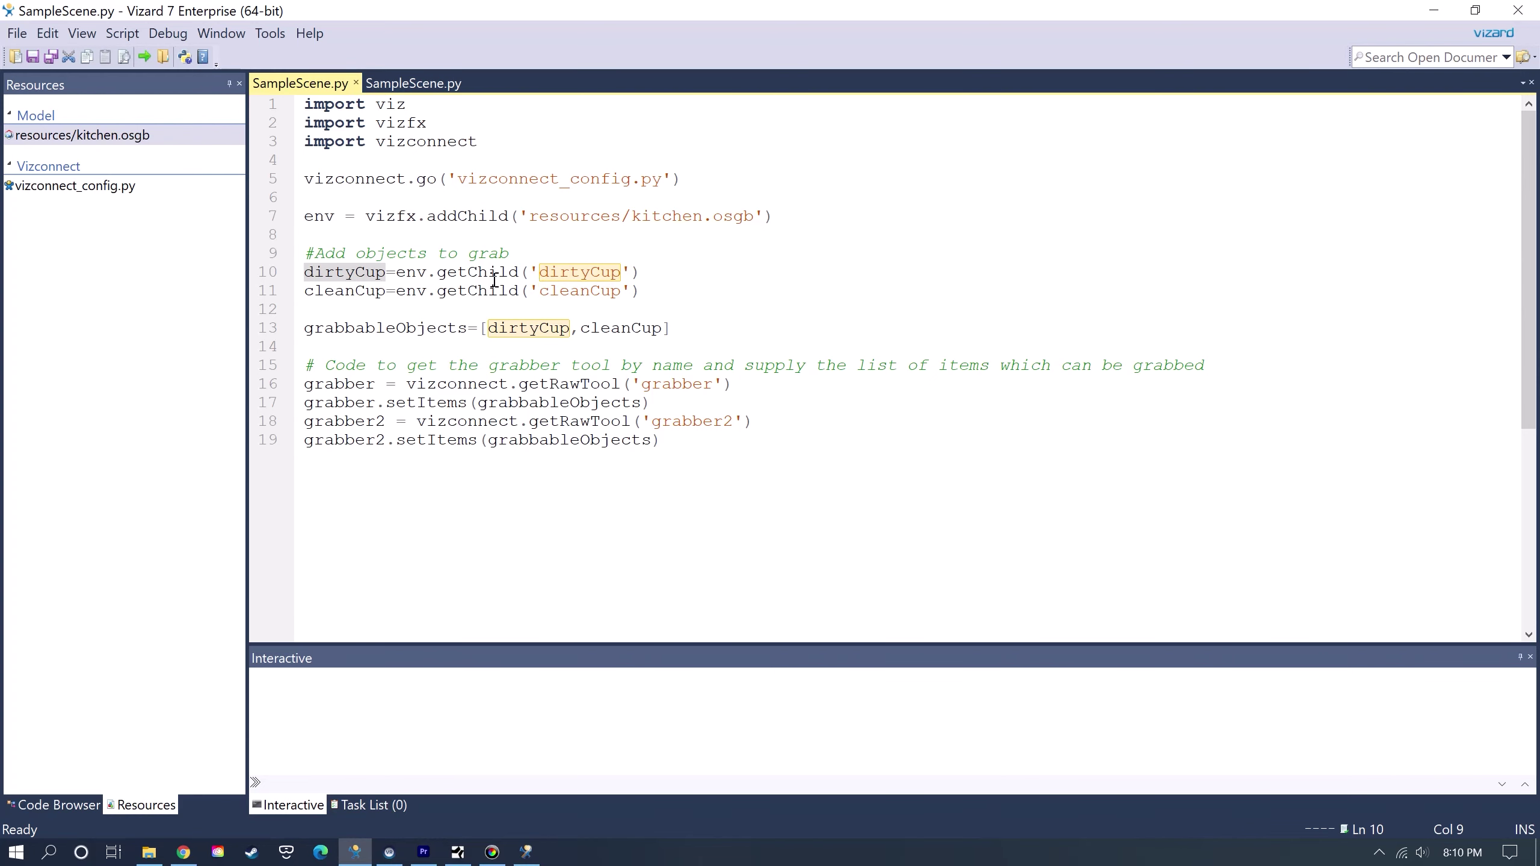
pyautogui.click(474, 272)
pyautogui.doubleClick(411, 272)
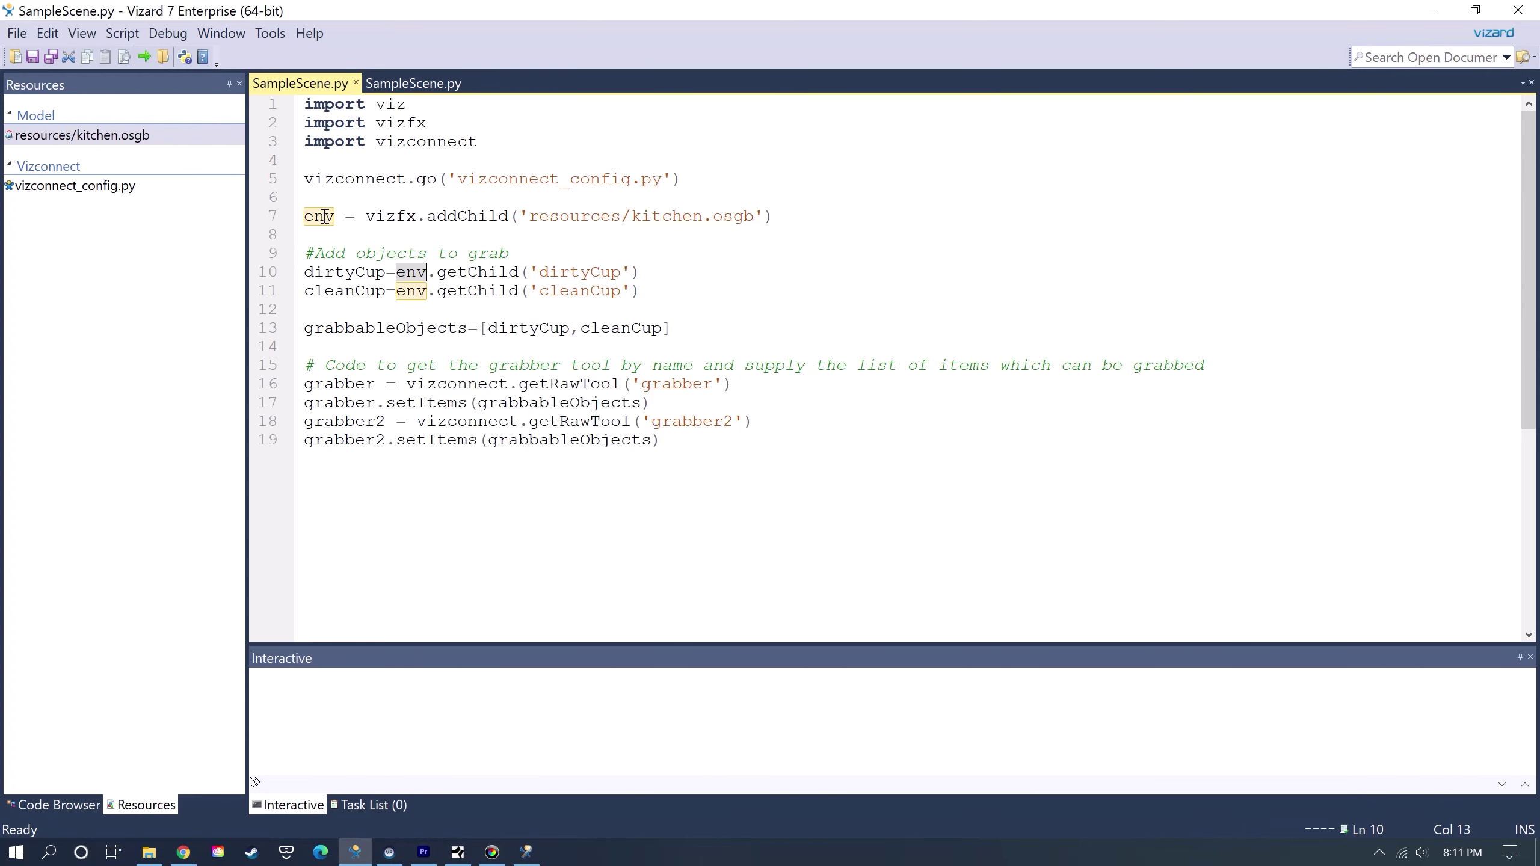
pyautogui.doubleClick(478, 273)
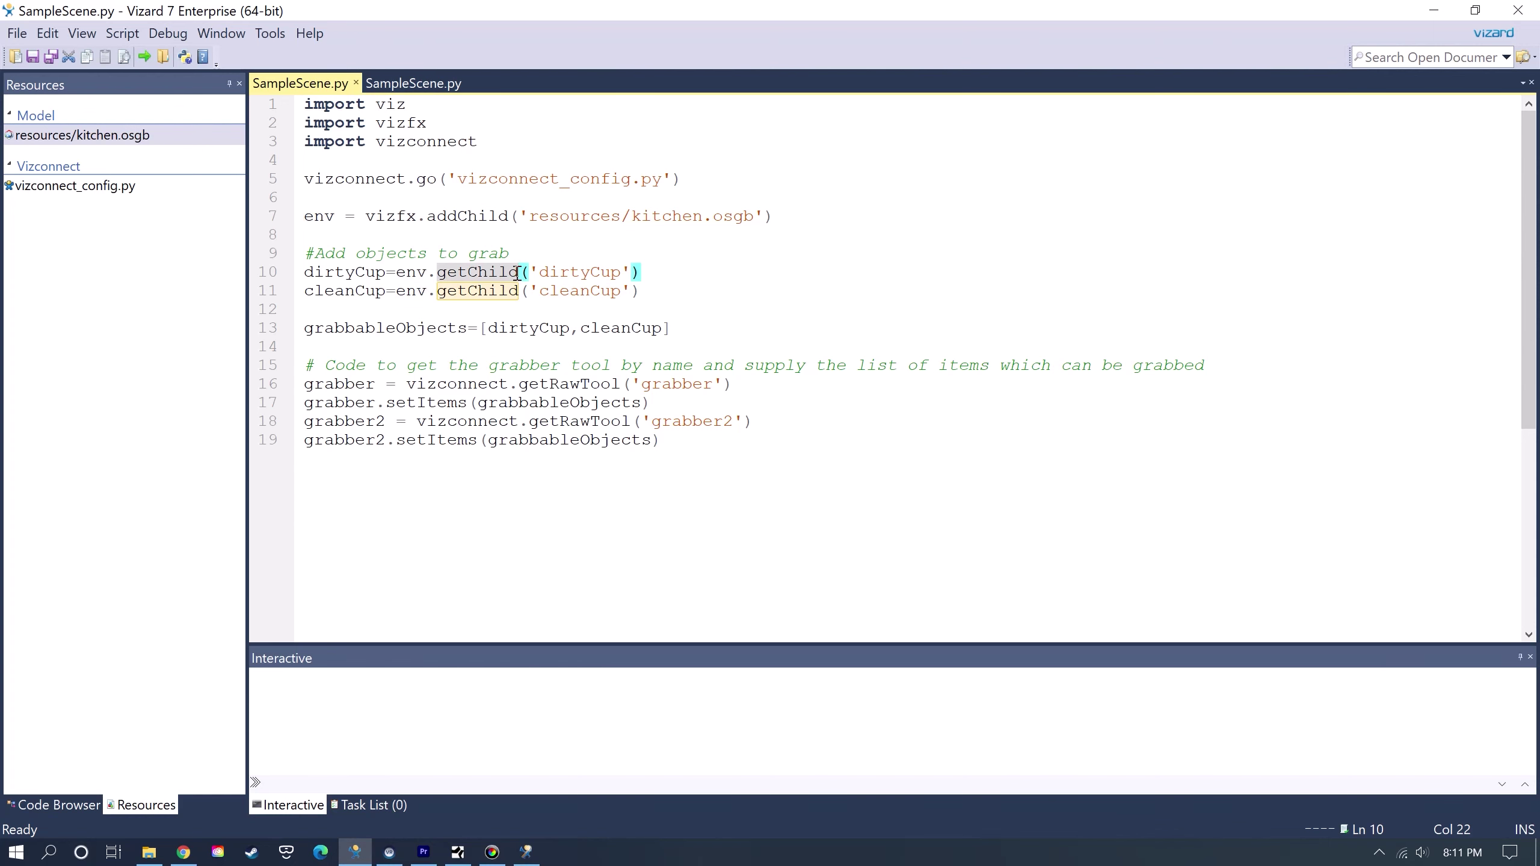
pyautogui.click(582, 279)
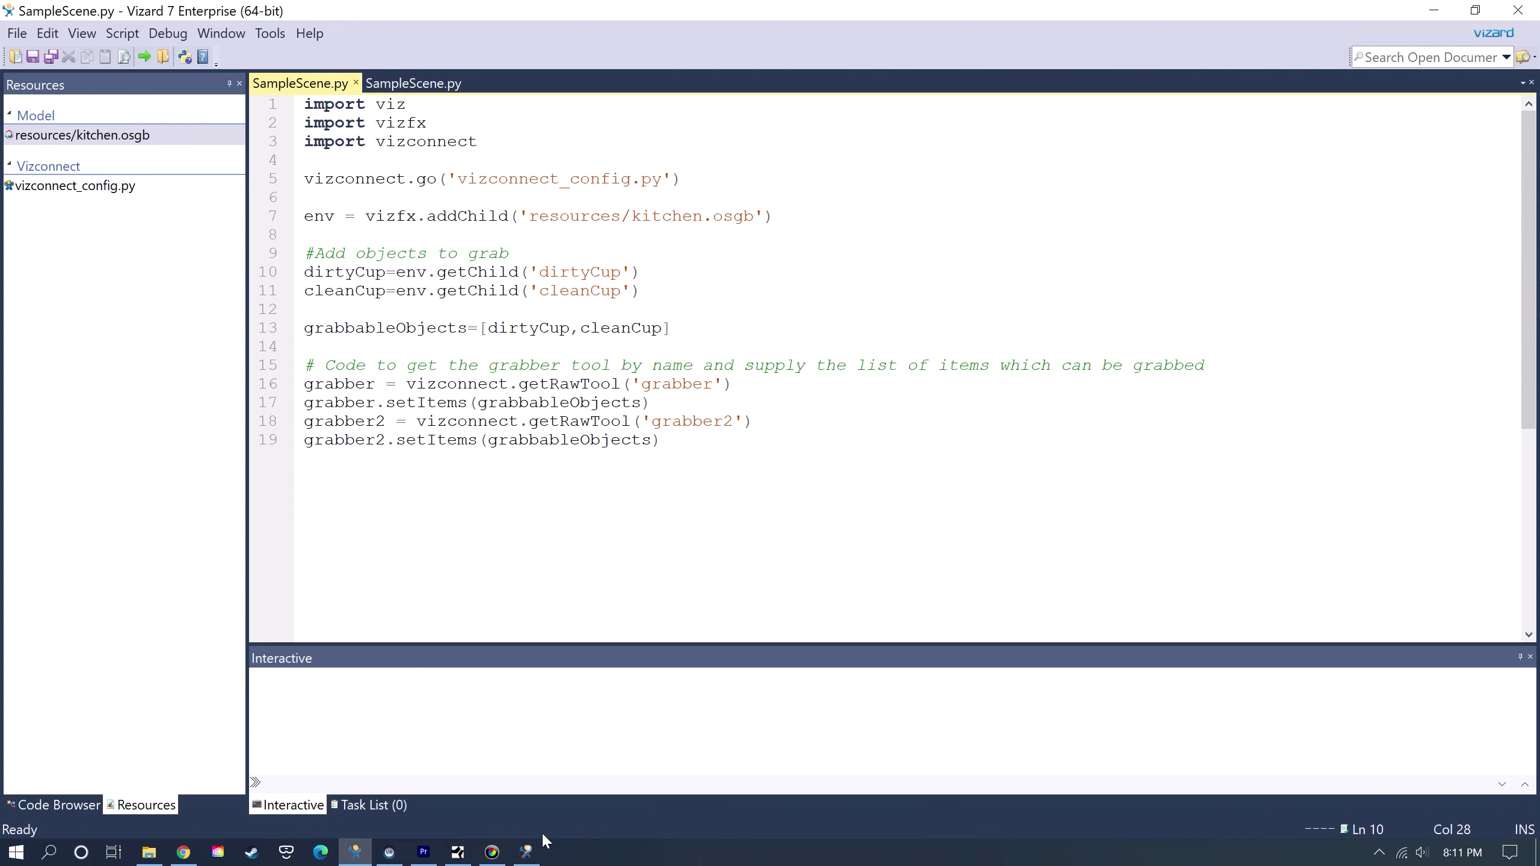
# In the kitchen model's Inspector, copy the dirtyCup node's name.
pyautogui.click(526, 853)
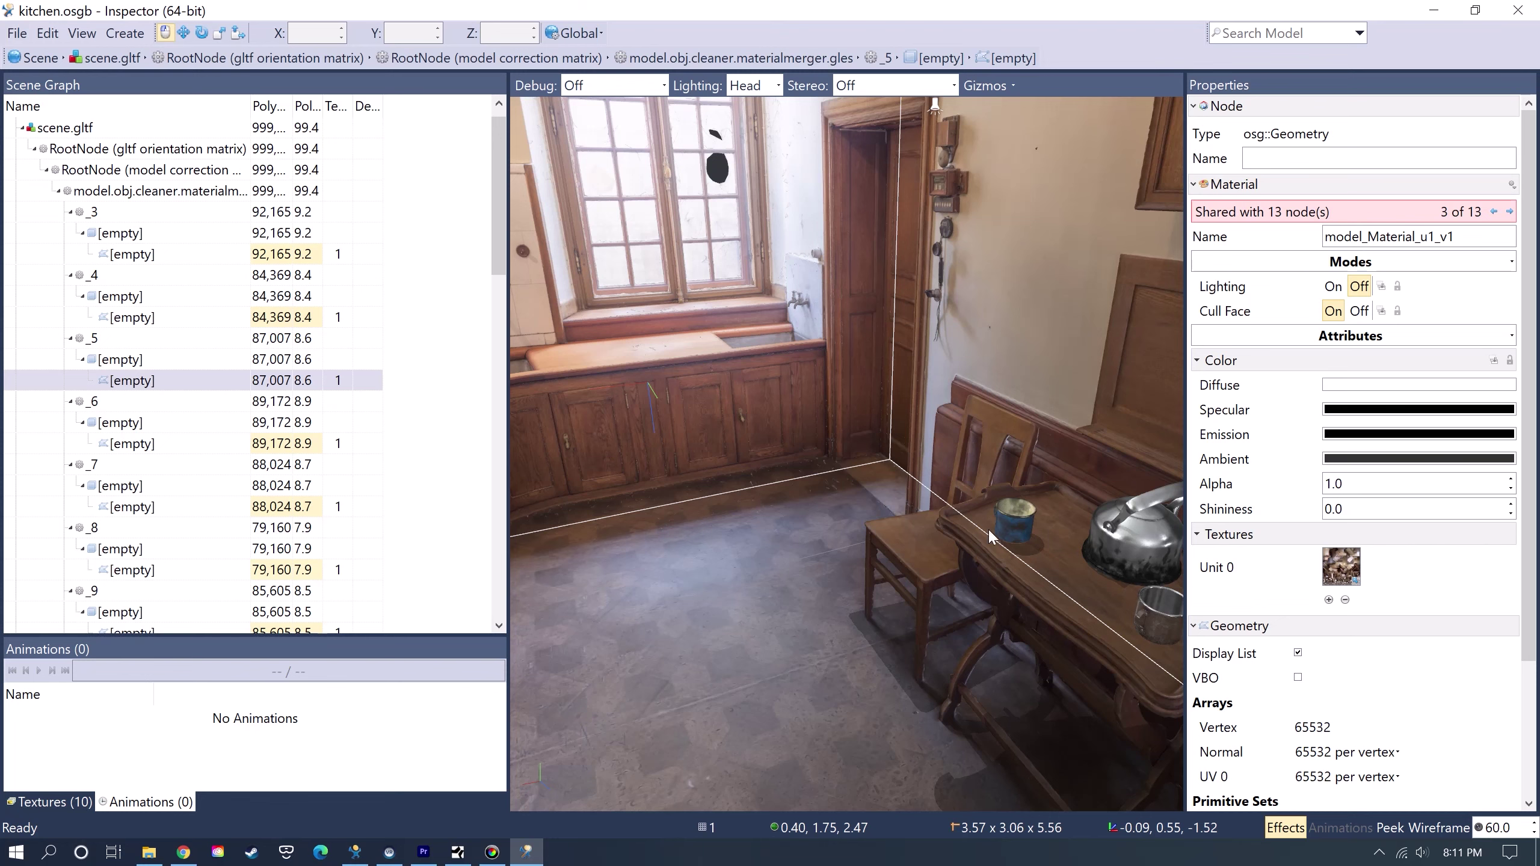
pyautogui.click(1015, 522)
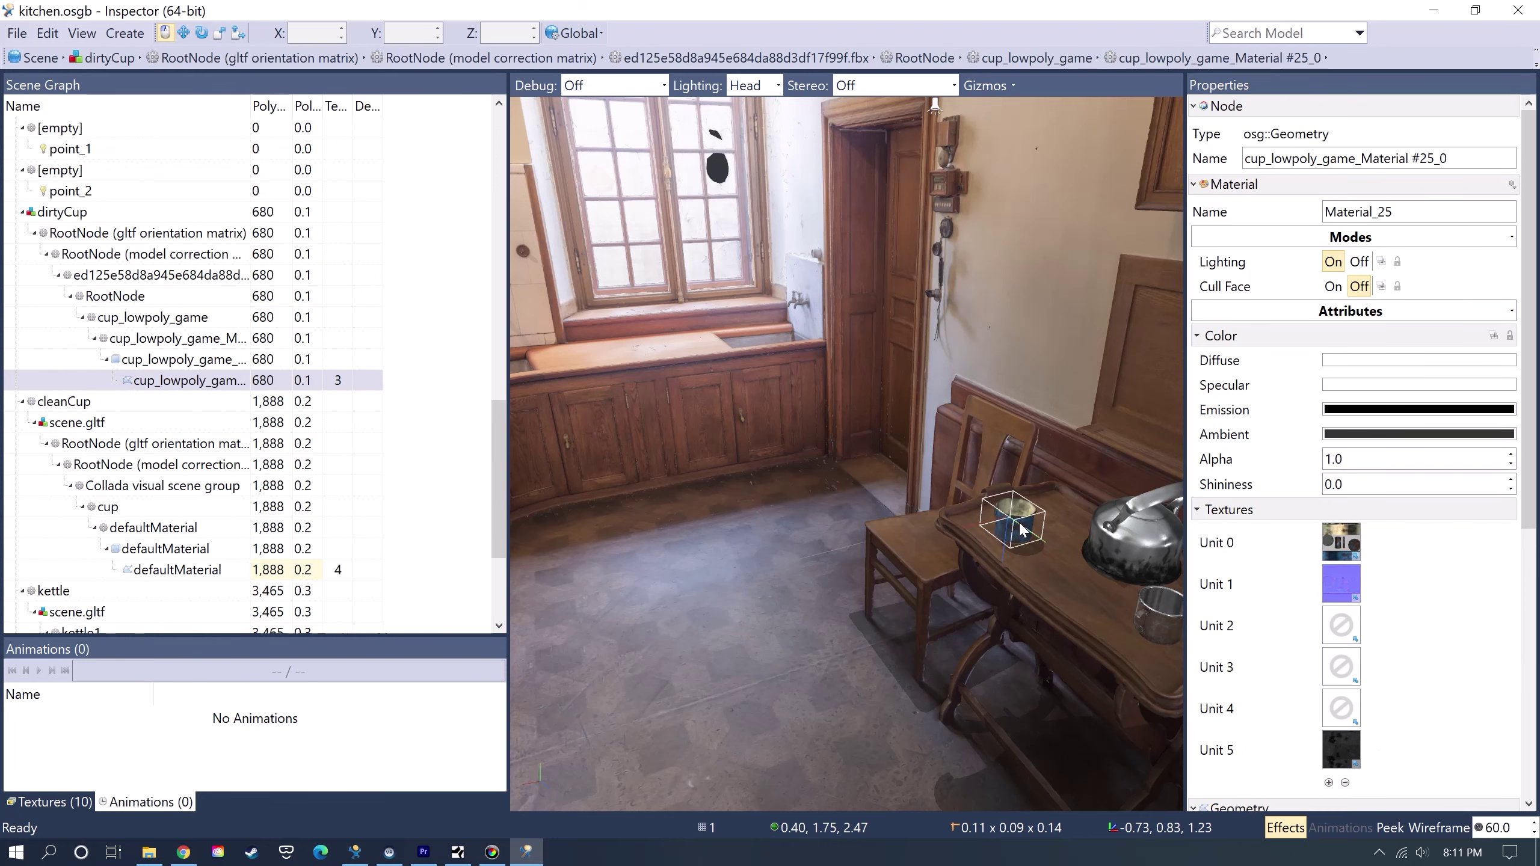
pyautogui.click(60, 216)
pyautogui.rightClick(61, 216)
pyautogui.click(124, 226)
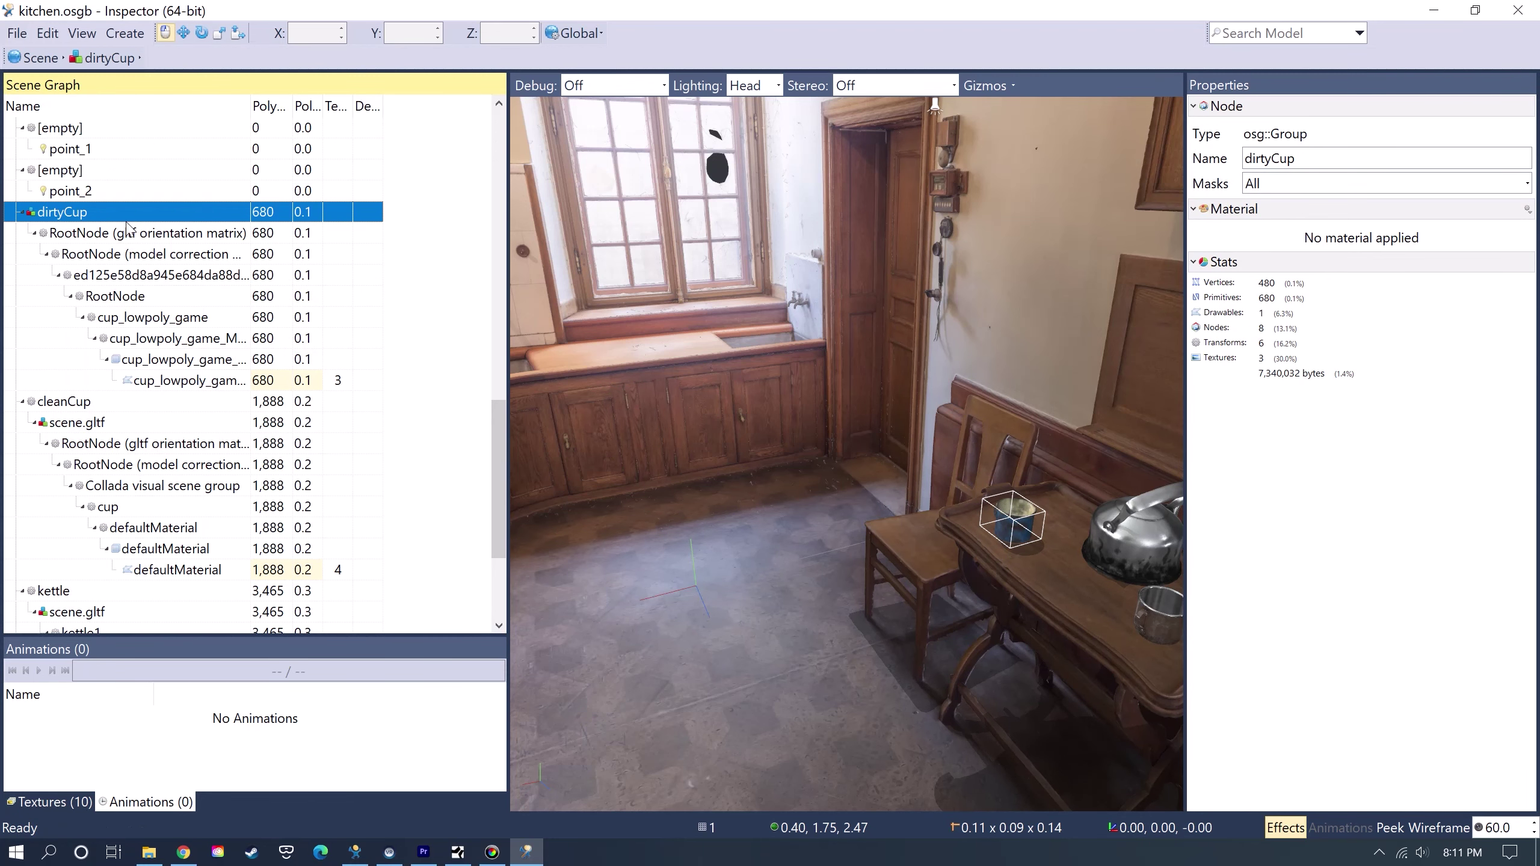
# Paste the copied dirtyCup name into line 10's getChild string and save.
pyautogui.click(357, 853)
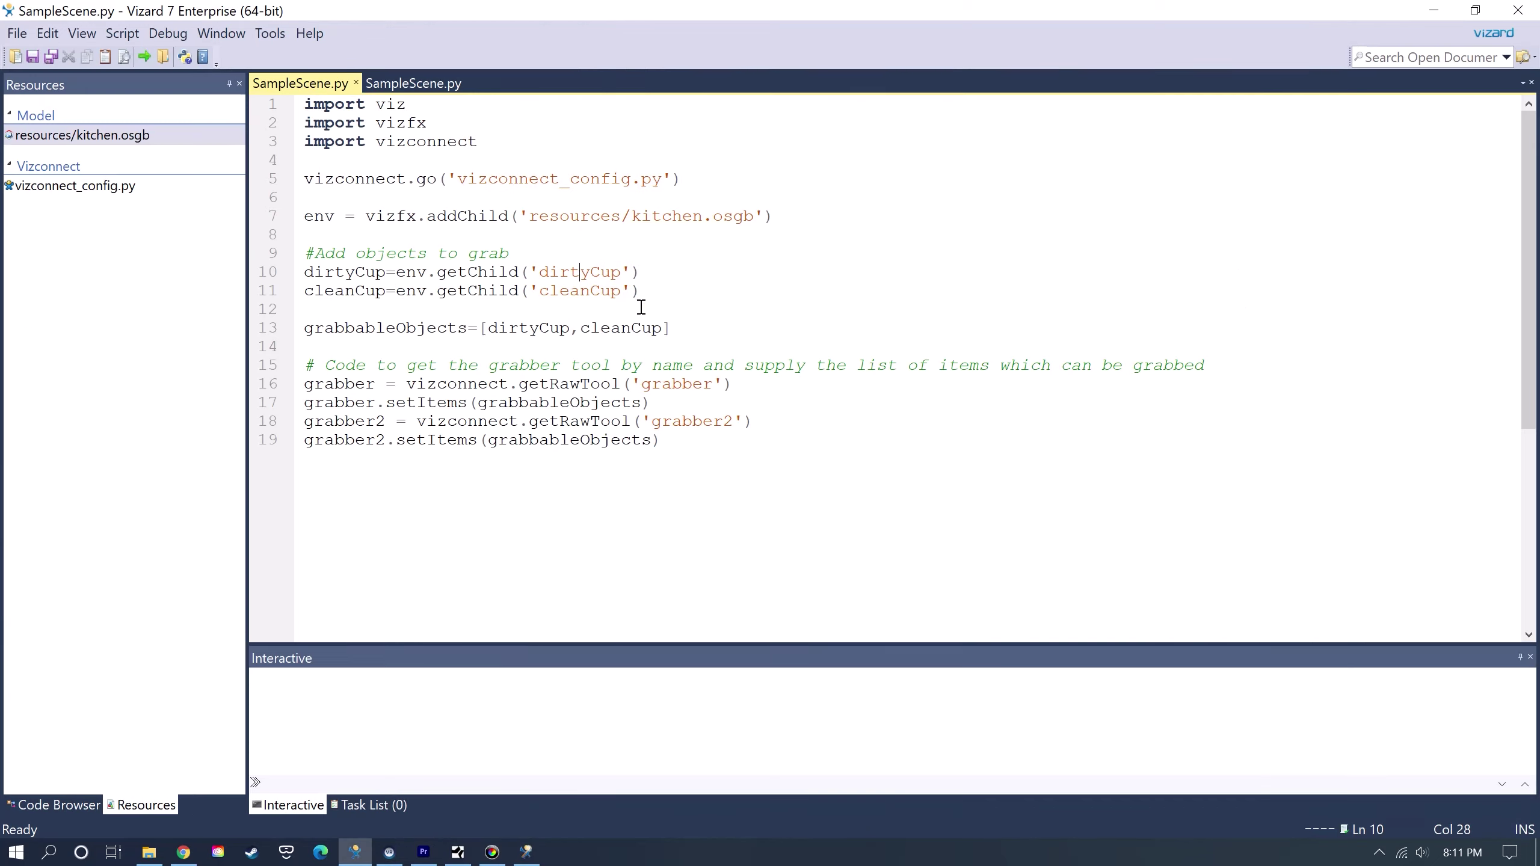
pyautogui.doubleClick(581, 273)
pyautogui.hotkey('ctrl', 'v')
pyautogui.click(688, 274)
pyautogui.click(43, 61)
# Highlight the dirtyCup and cleanCup lookups and line 13's grabbable objects list.
pyautogui.moveTo(653, 296); pyautogui.dragTo(304, 275)
pyautogui.click(659, 292)
pyautogui.moveTo(673, 332); pyautogui.dragTo(305, 330)
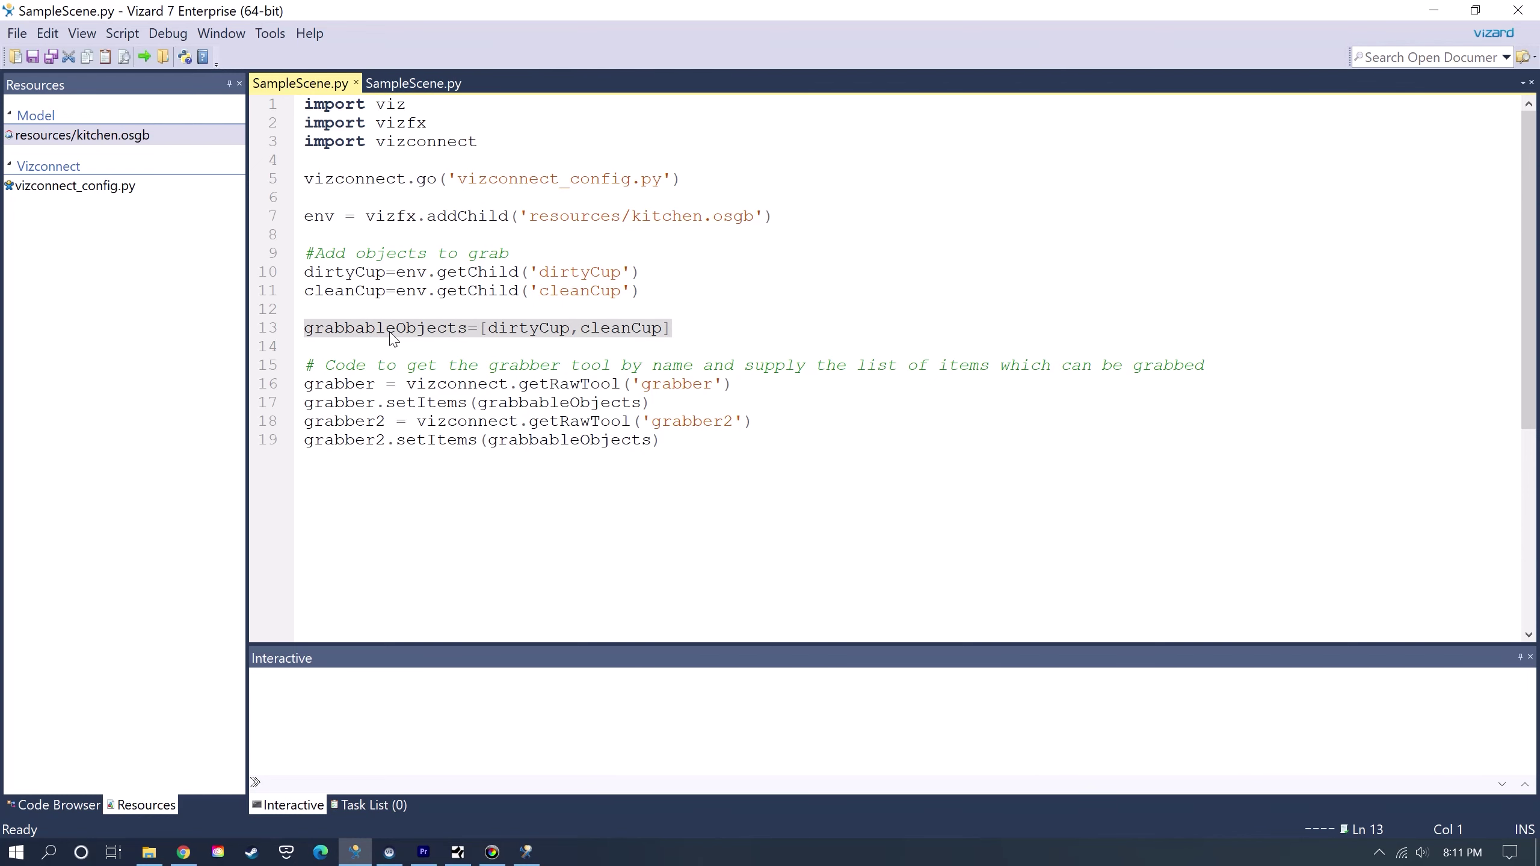
pyautogui.click(690, 331)
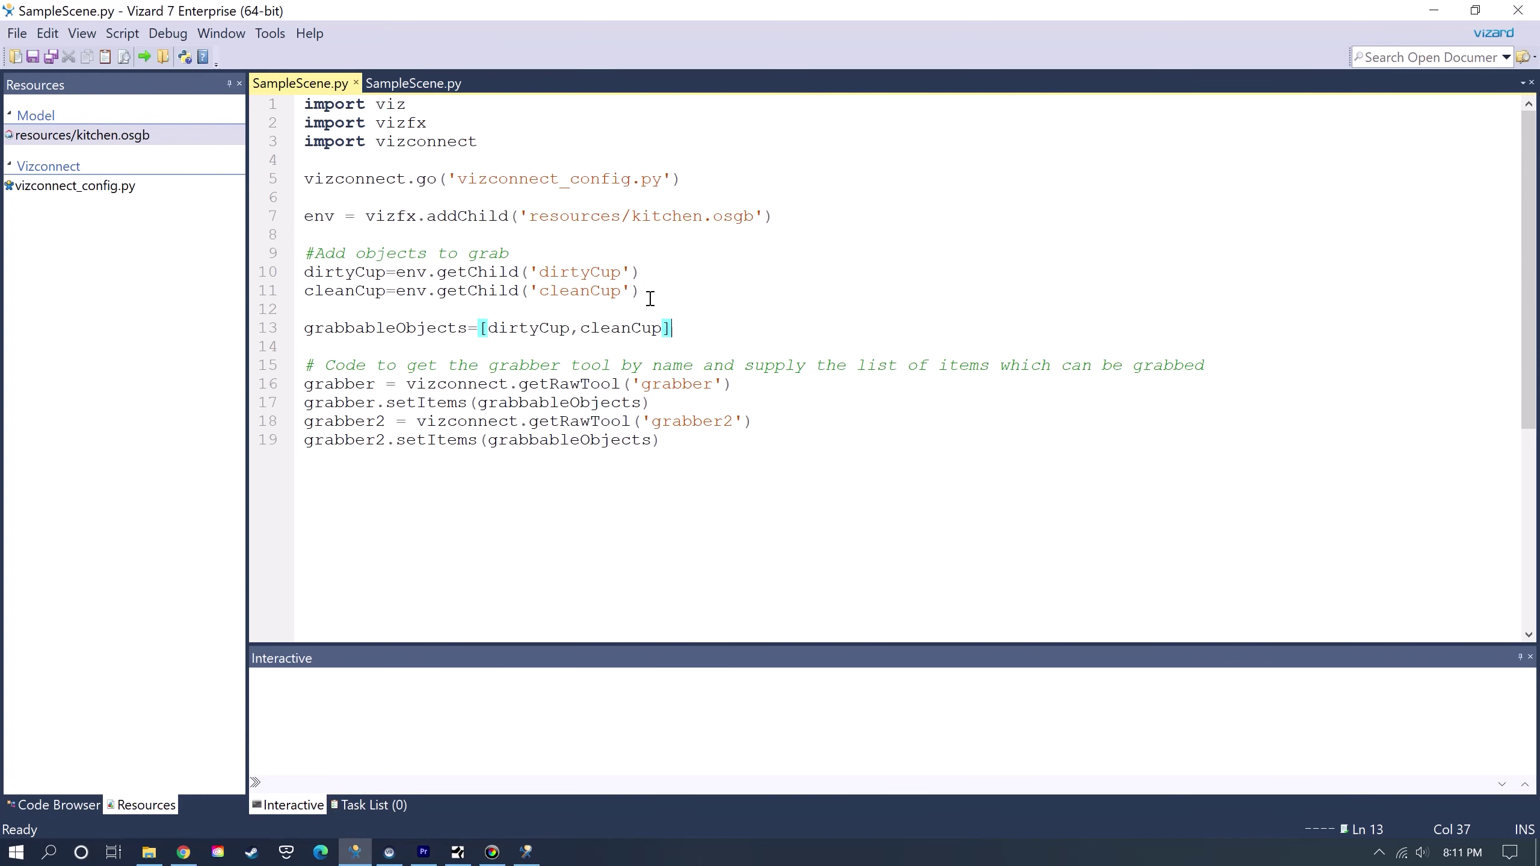
pyautogui.moveTo(643, 291); pyautogui.dragTo(281, 271)
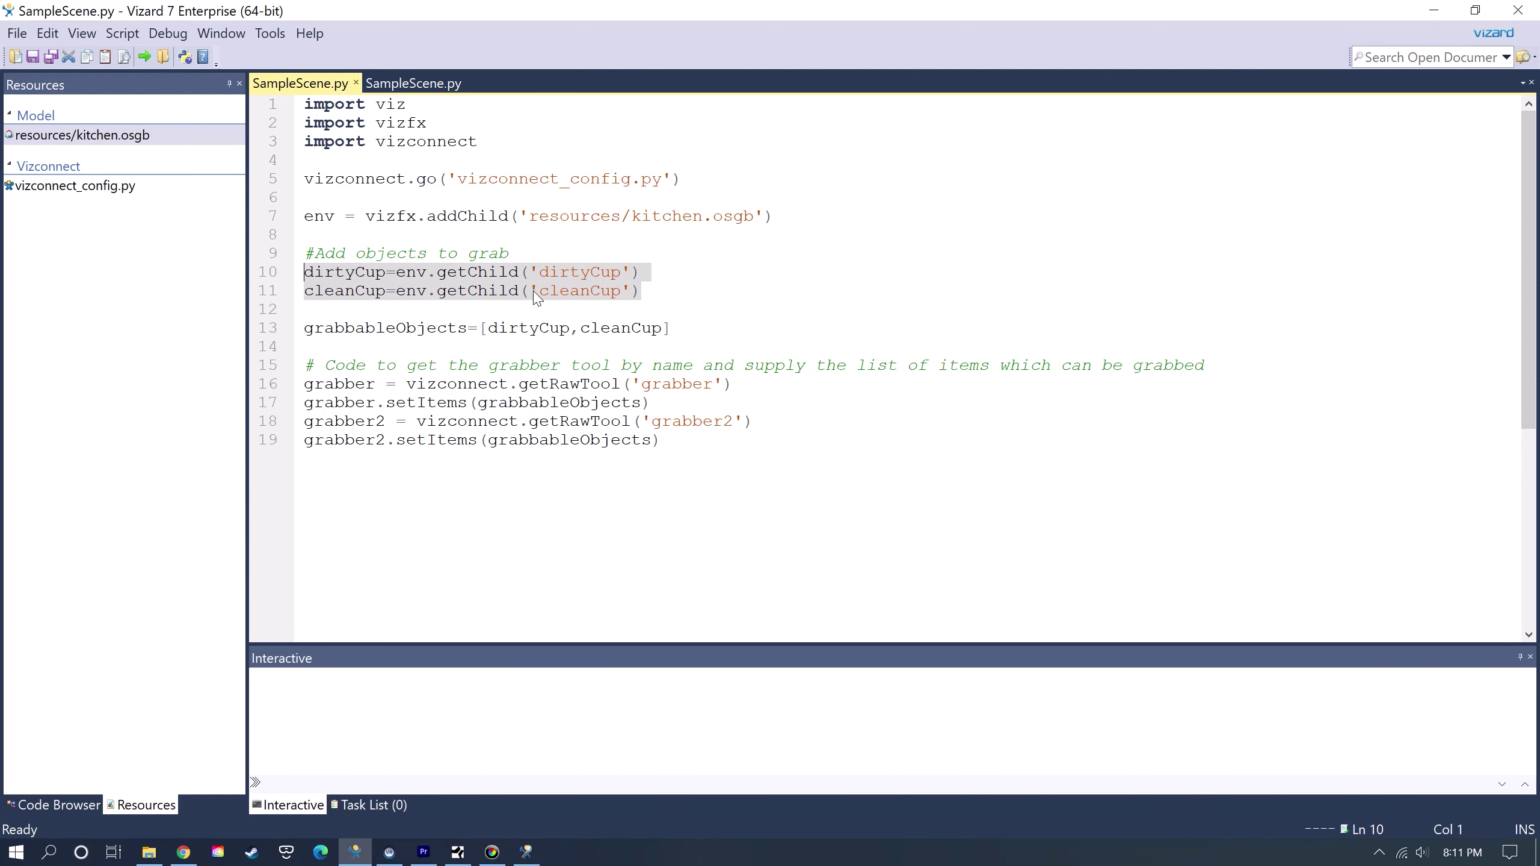
pyautogui.click(640, 291)
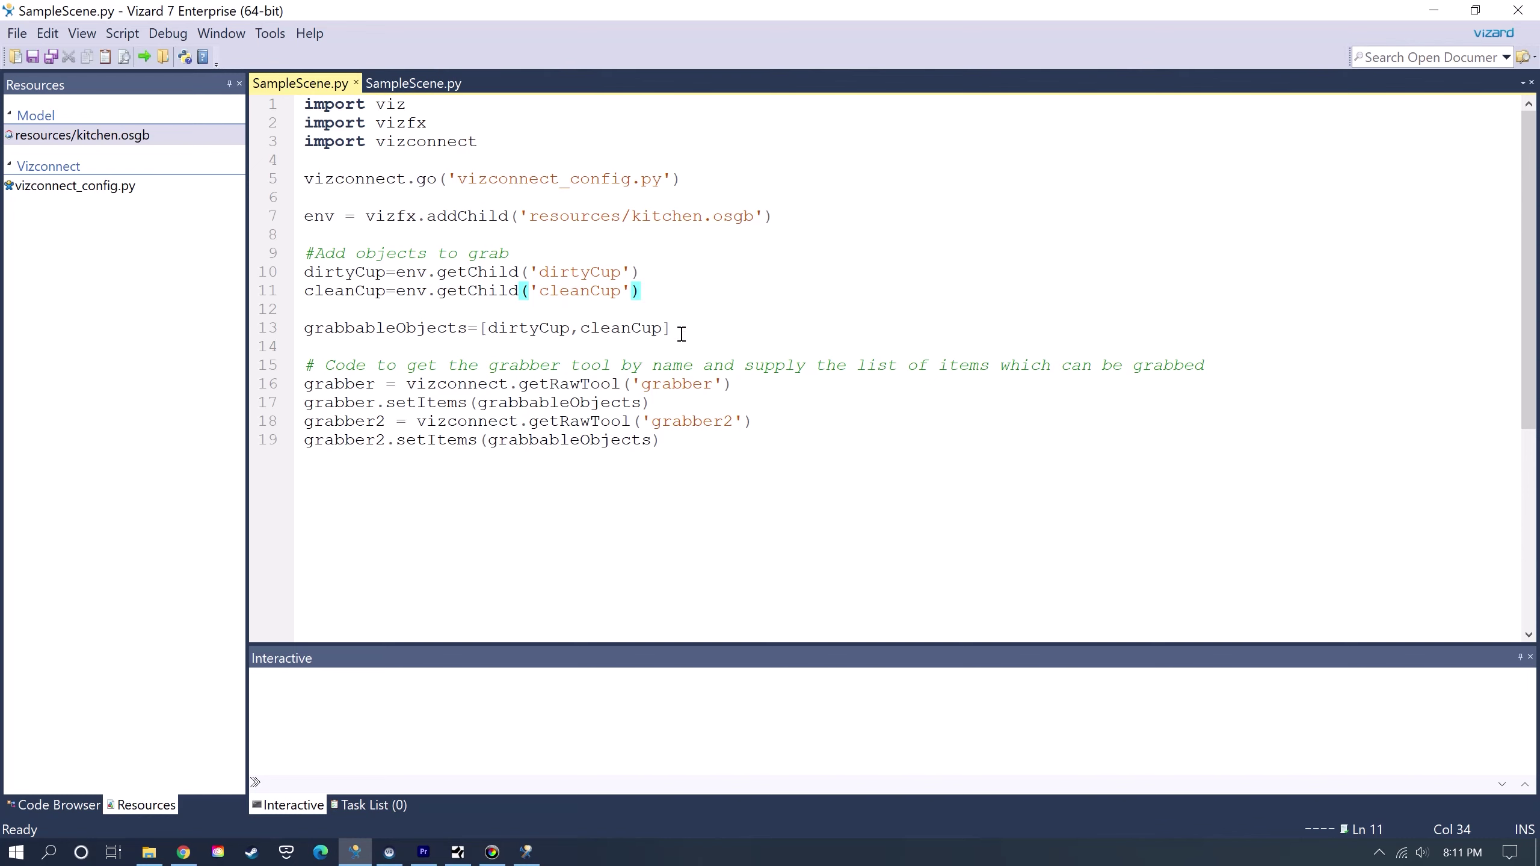
# Highlight the grabber lookup, grabber.setItems and the grabber2 lines 16–19.
pyautogui.moveTo(672, 329); pyautogui.dragTo(301, 328)
pyautogui.click(620, 328)
pyautogui.moveTo(303, 384); pyautogui.dragTo(739, 386)
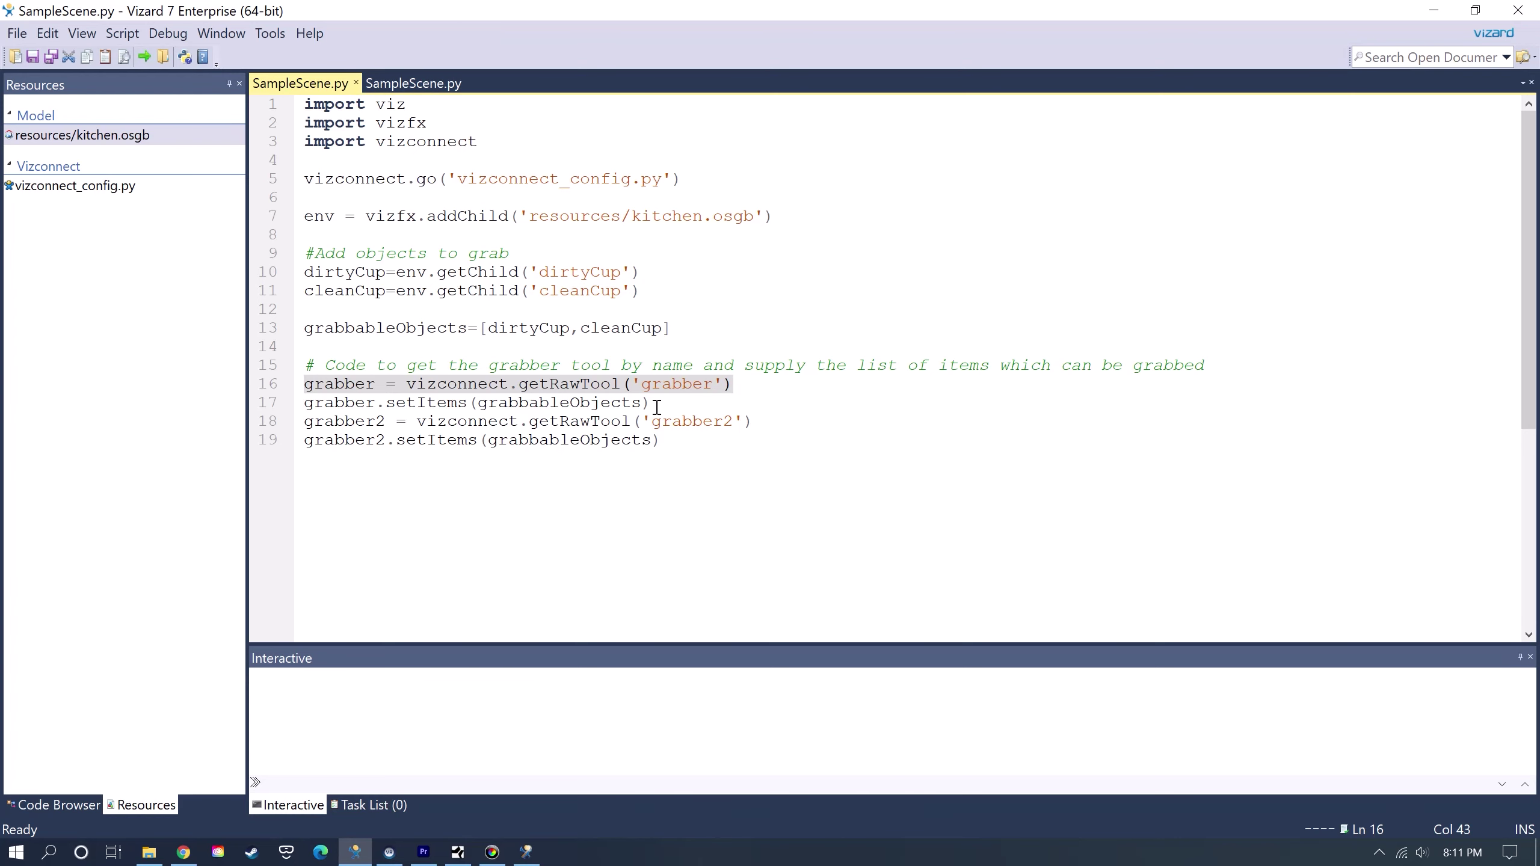
pyautogui.moveTo(306, 403); pyautogui.dragTo(666, 402)
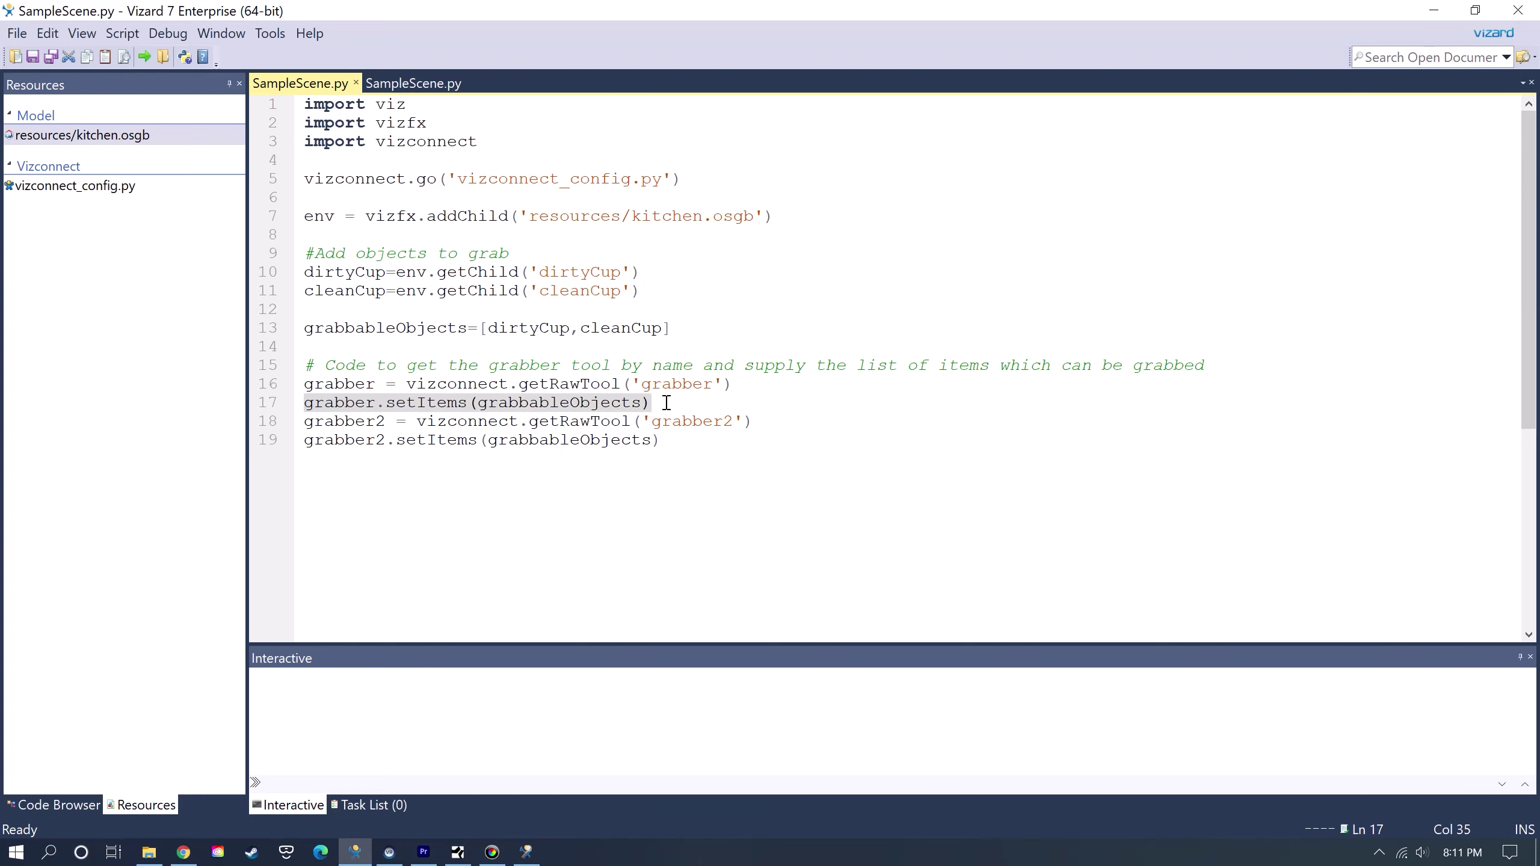
pyautogui.click(603, 404)
pyautogui.click(353, 328)
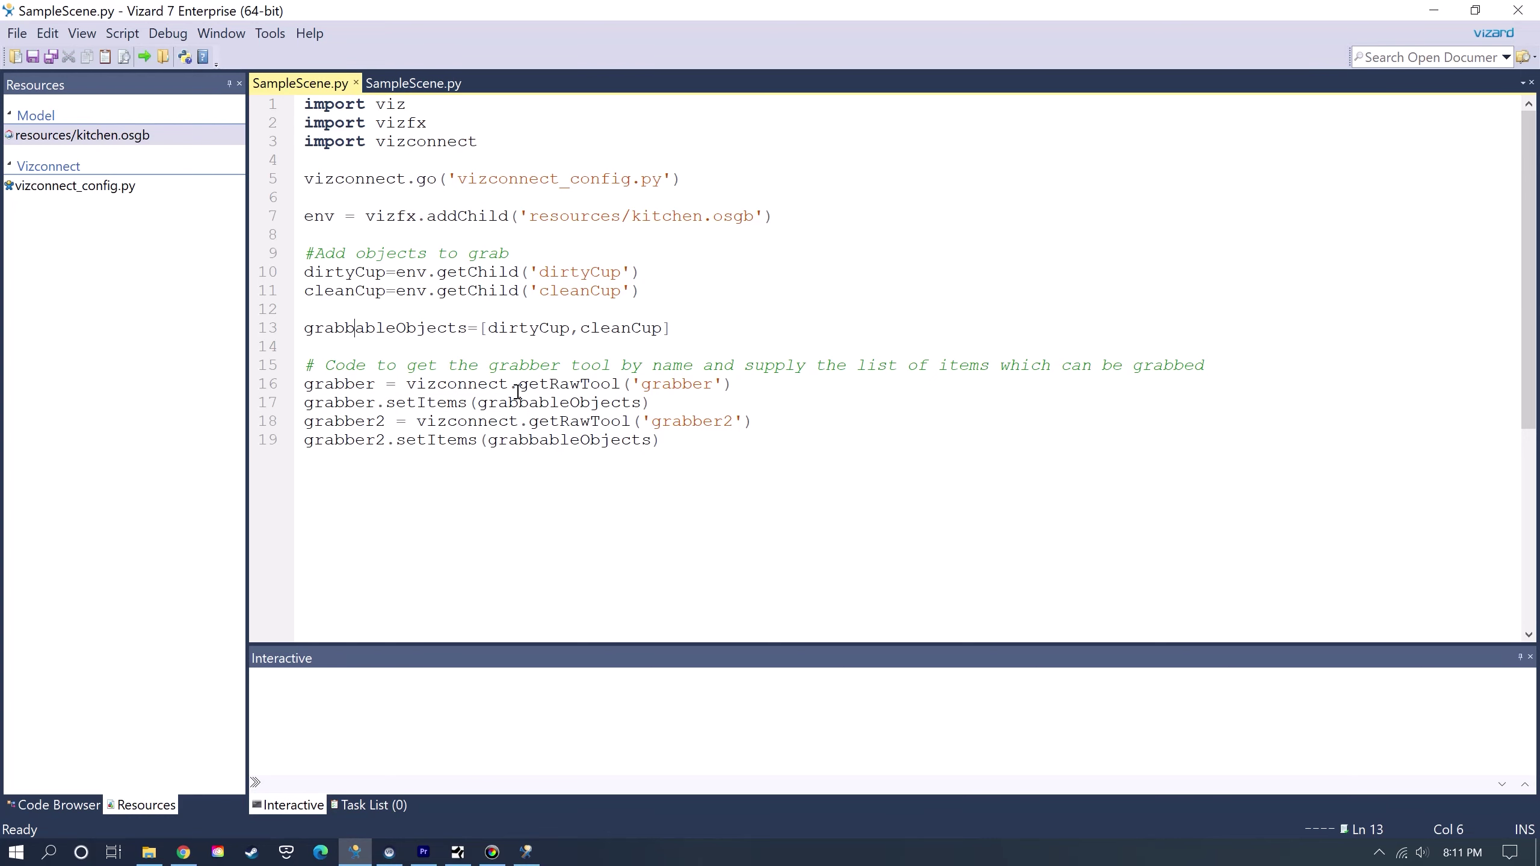
pyautogui.moveTo(667, 437); pyautogui.dragTo(298, 429)
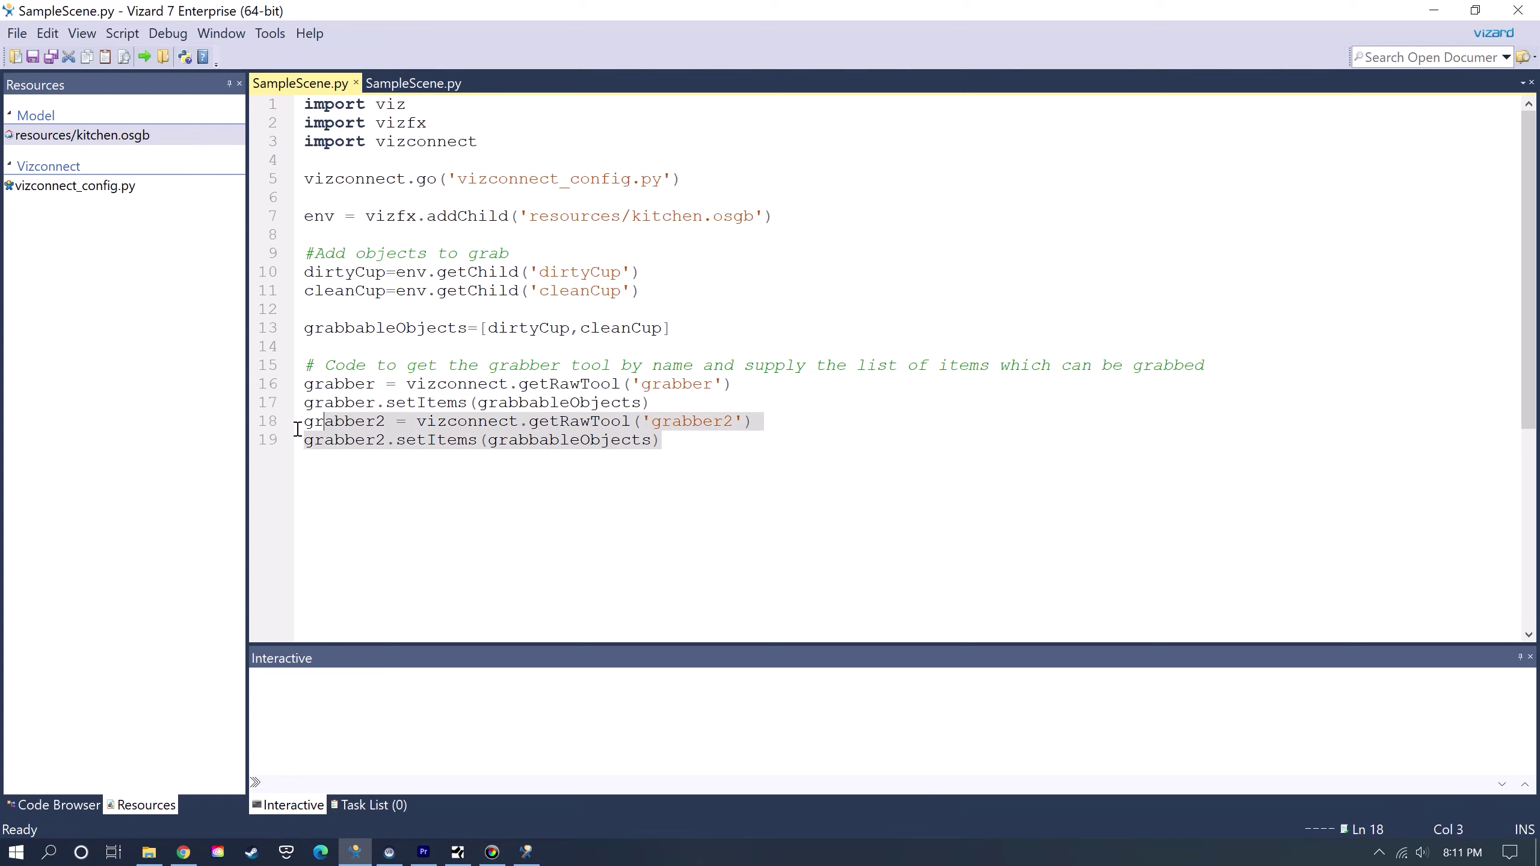
# Clear the grabber2 selection in the script editor.
pyautogui.click(684, 450)
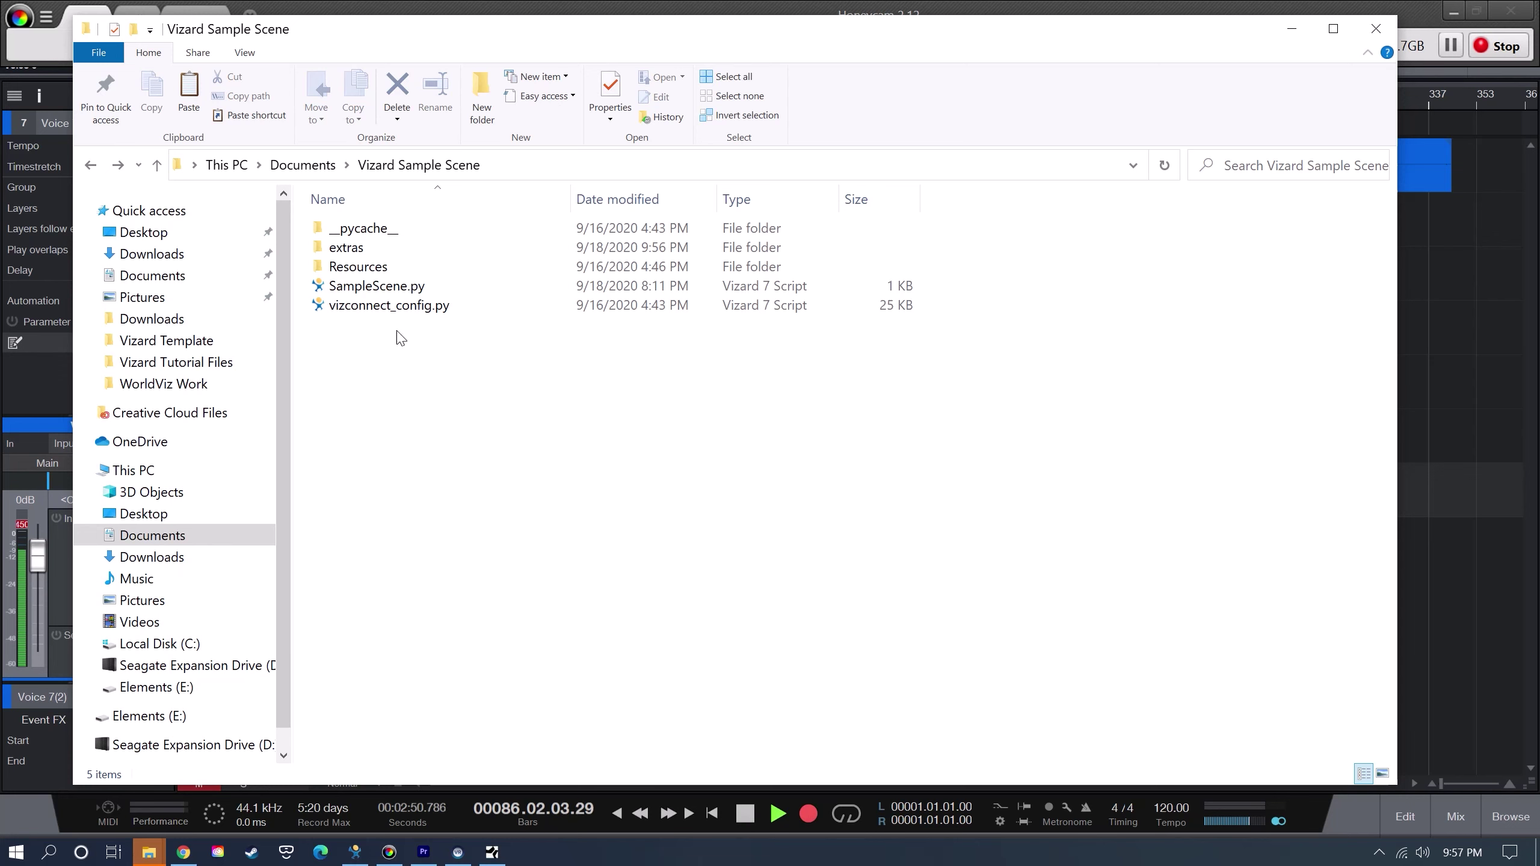
# Create a new folder named 'data' inside Vizard Sample Scene and deselect it.
pyautogui.rightClick(352, 356)
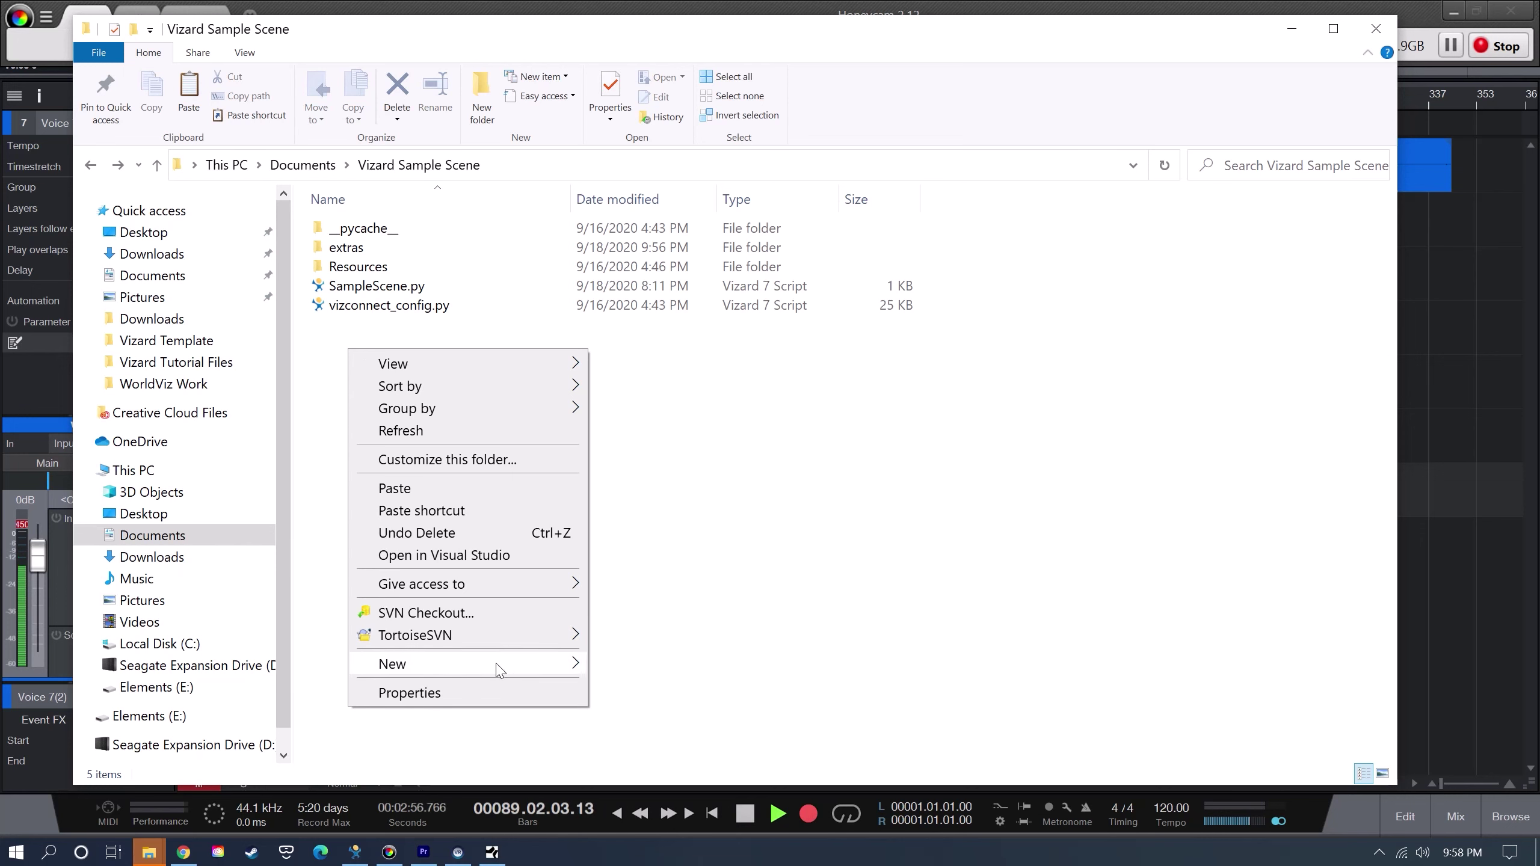
pyautogui.moveTo(499, 663)
pyautogui.click(697, 673)
pyautogui.write('data')
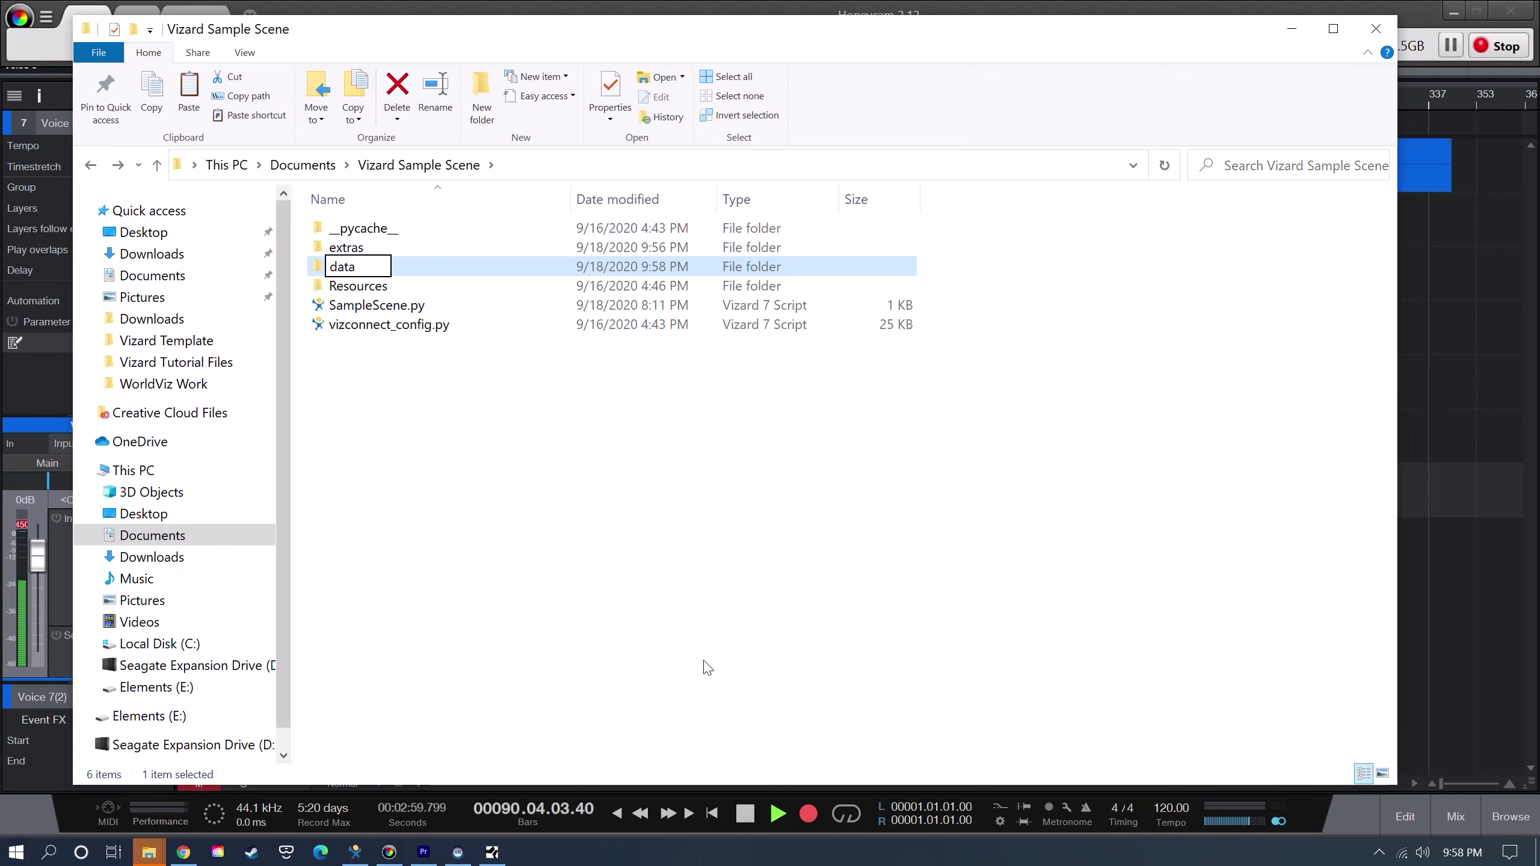
pyautogui.press('Return')
pyautogui.click(651, 539)
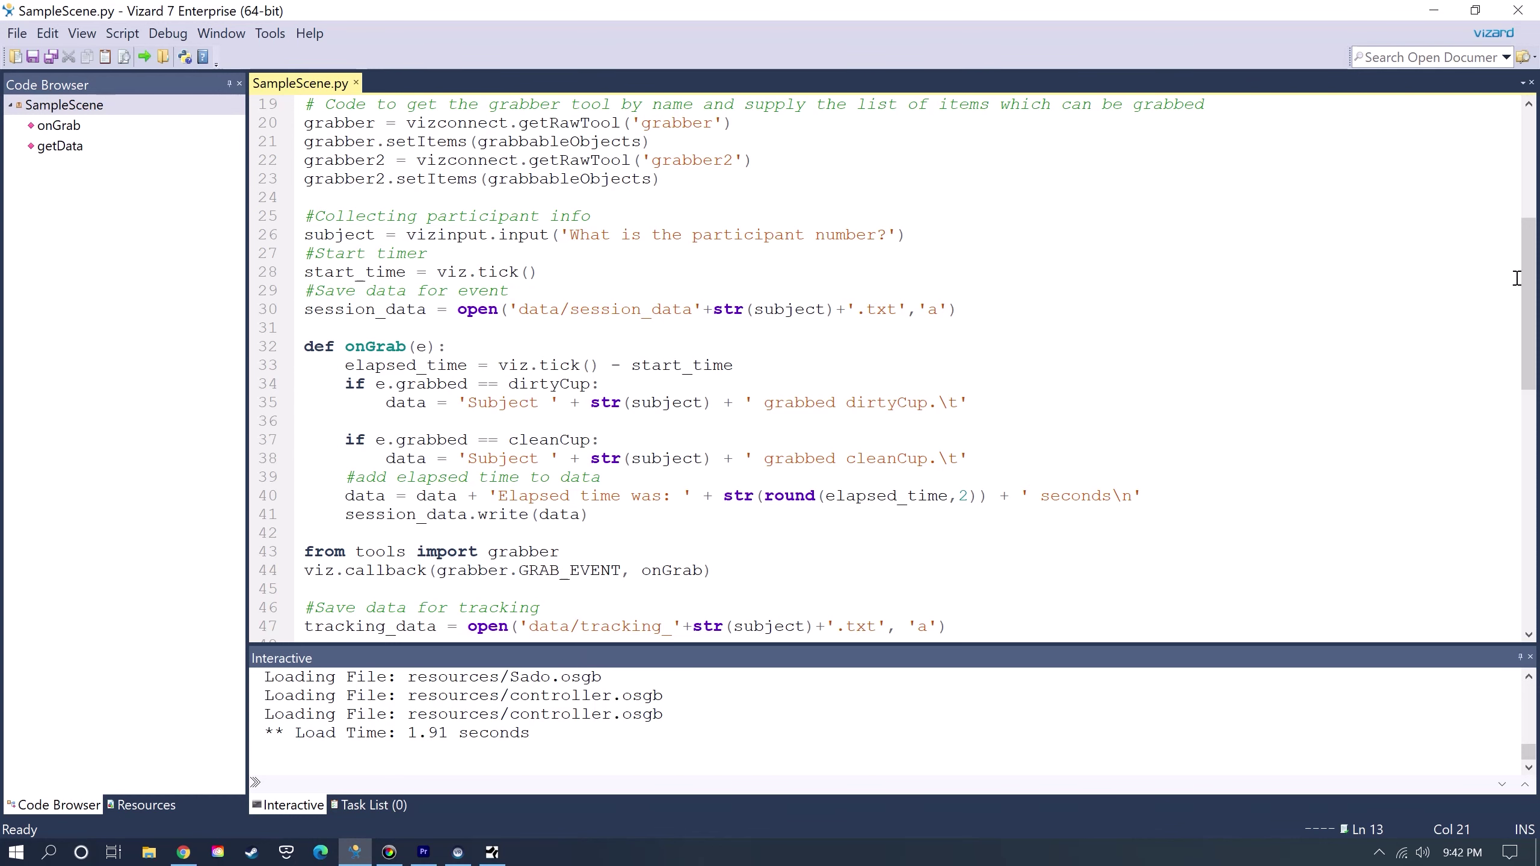
pyautogui.moveTo(1527, 284)
pyautogui.mouseDown()
pyautogui.moveTo(1527, 315)
pyautogui.moveTo(1528, 293)
pyautogui.mouseUp()
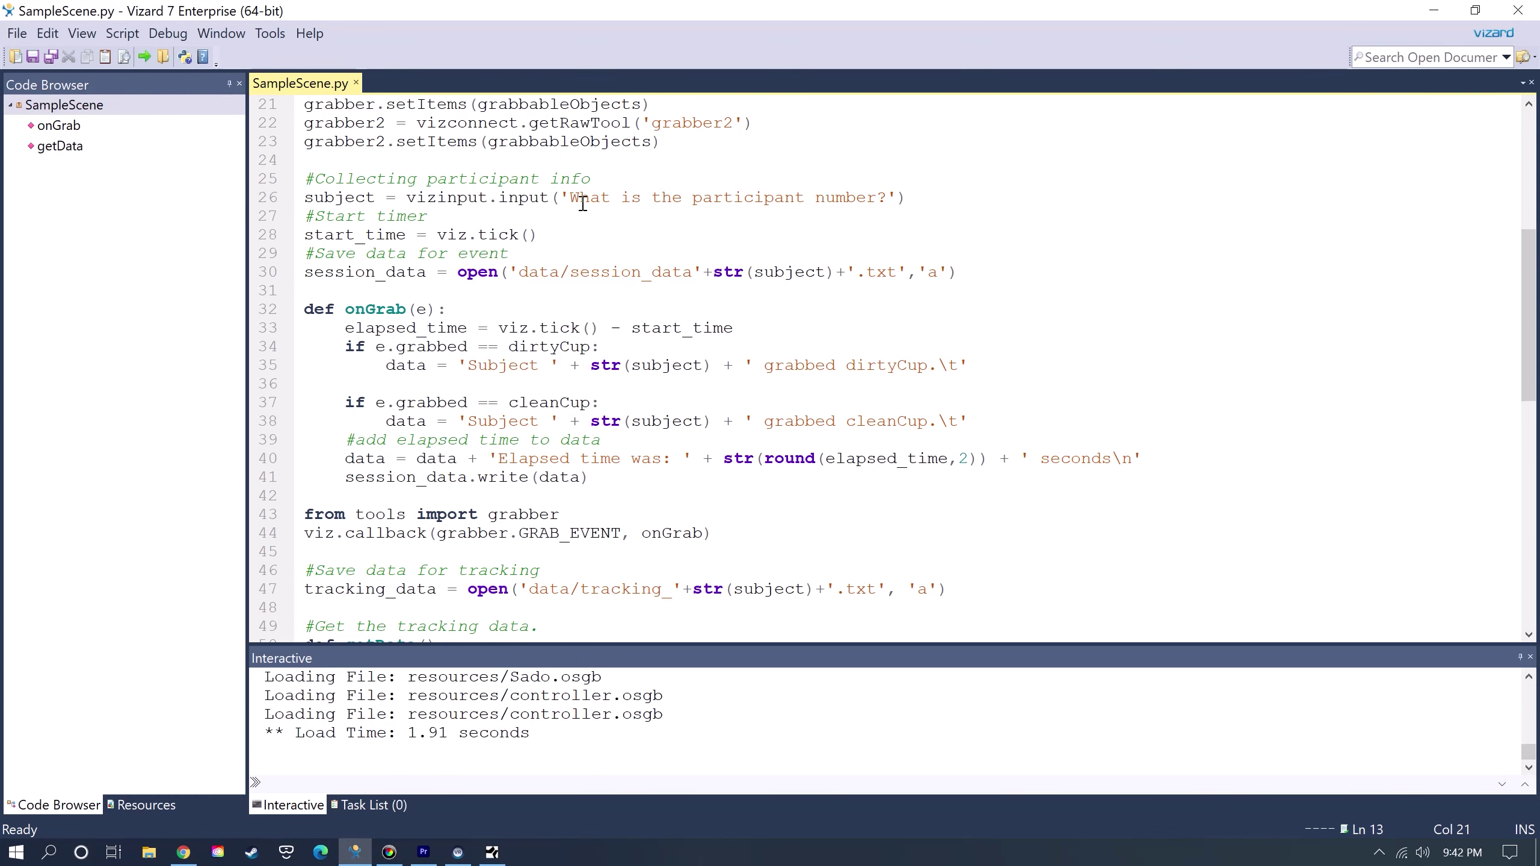
pyautogui.moveTo(308, 196); pyautogui.dragTo(907, 197)
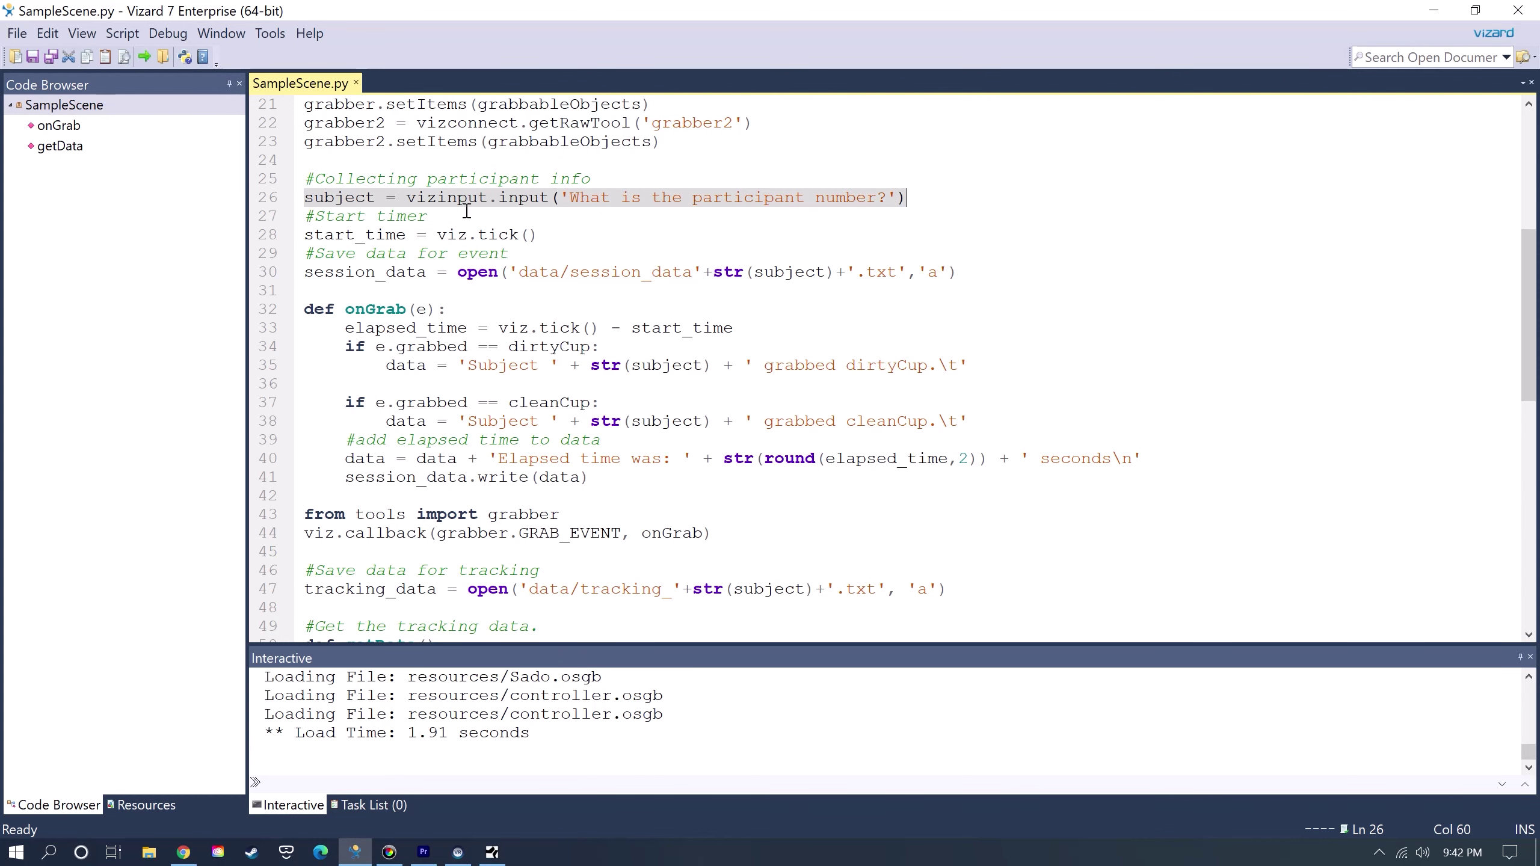
pyautogui.click(684, 202)
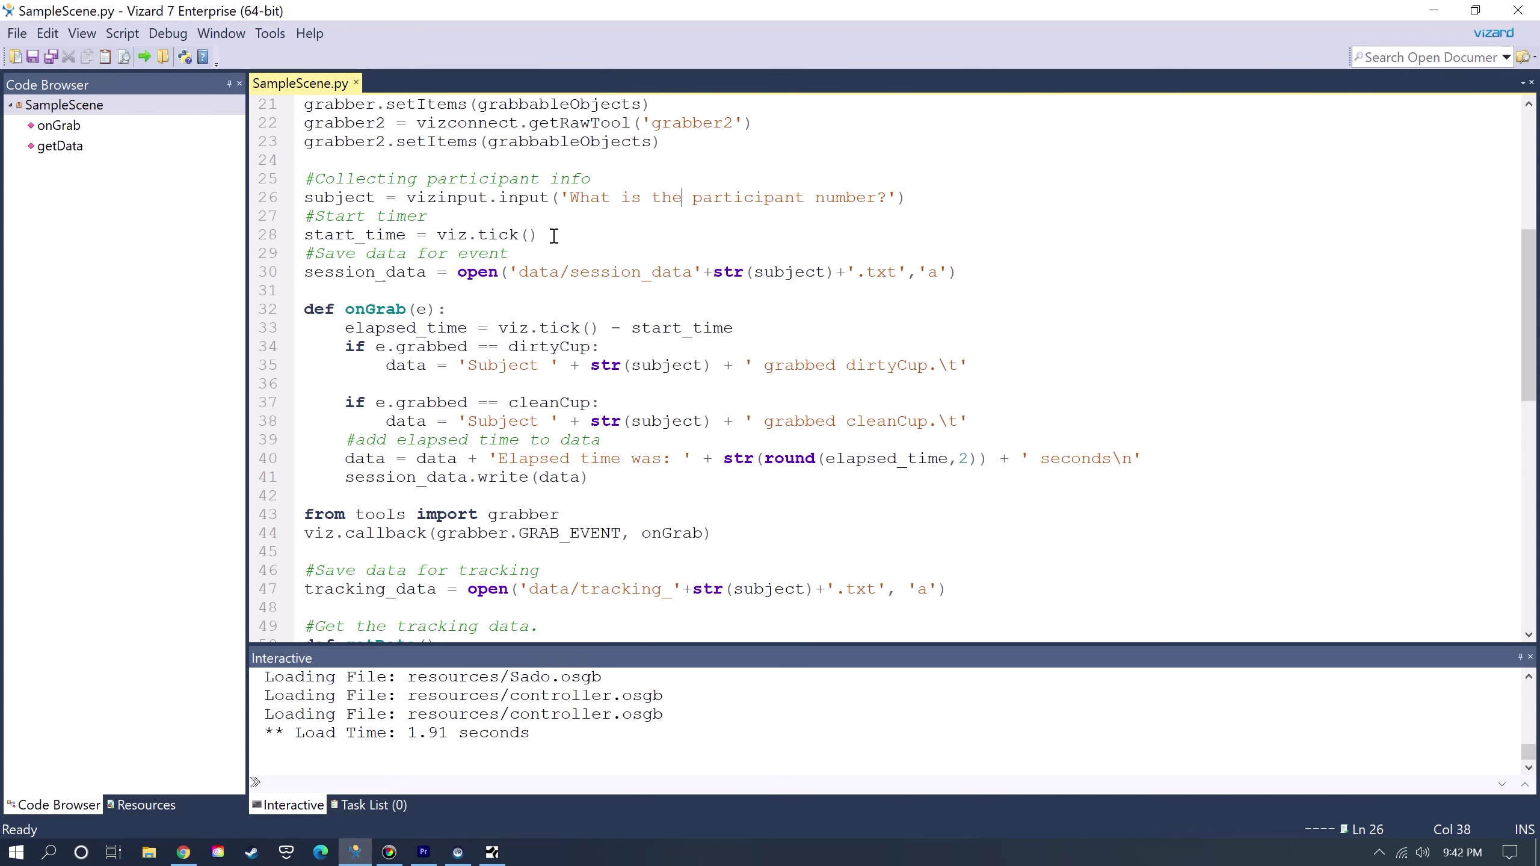
pyautogui.moveTo(548, 235); pyautogui.dragTo(436, 235)
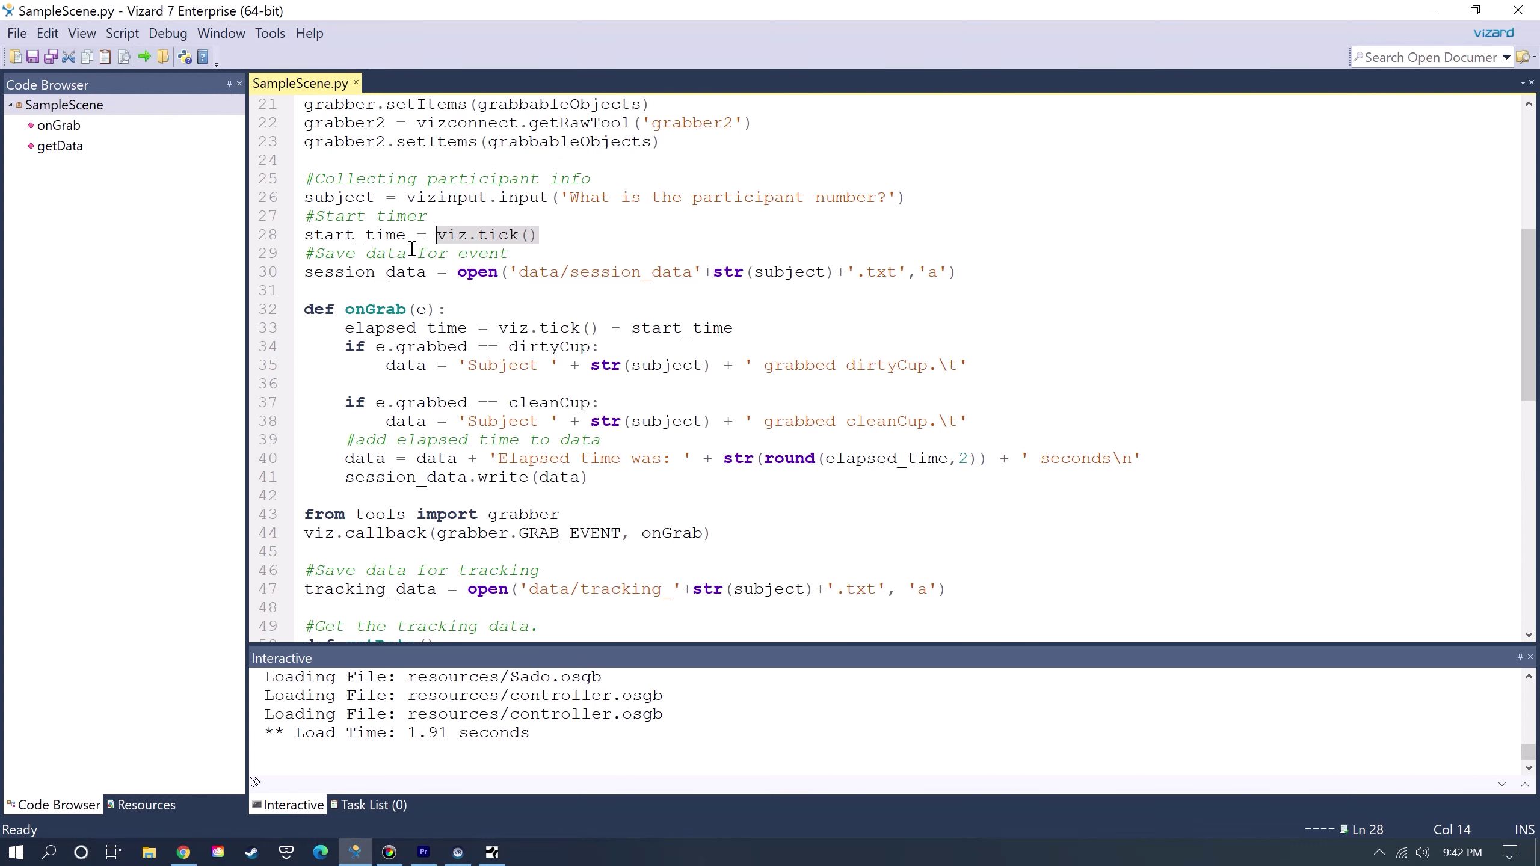
pyautogui.doubleClick(330, 237)
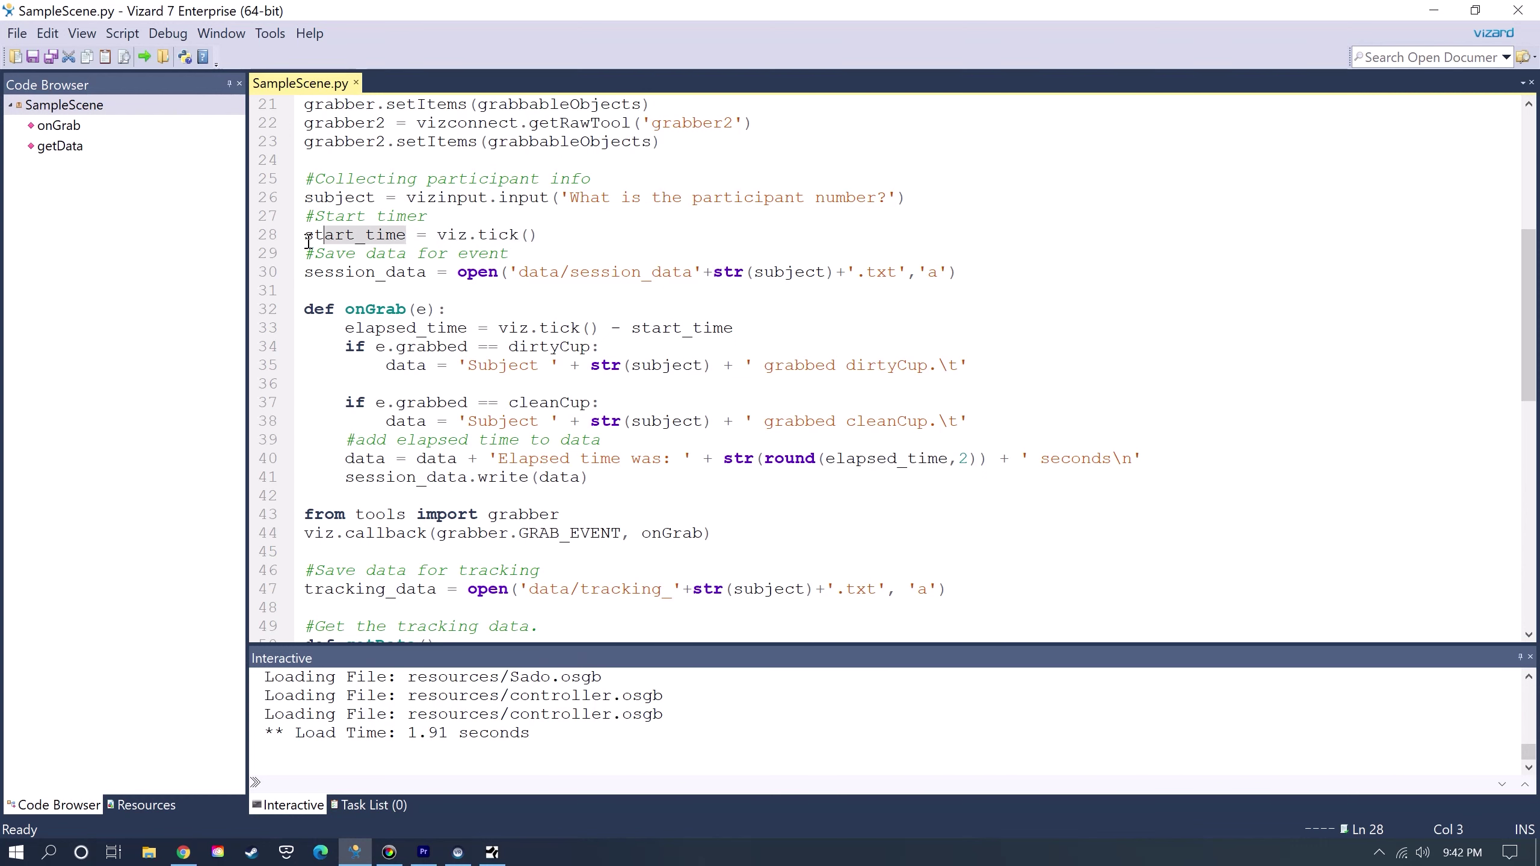
pyautogui.click(598, 252)
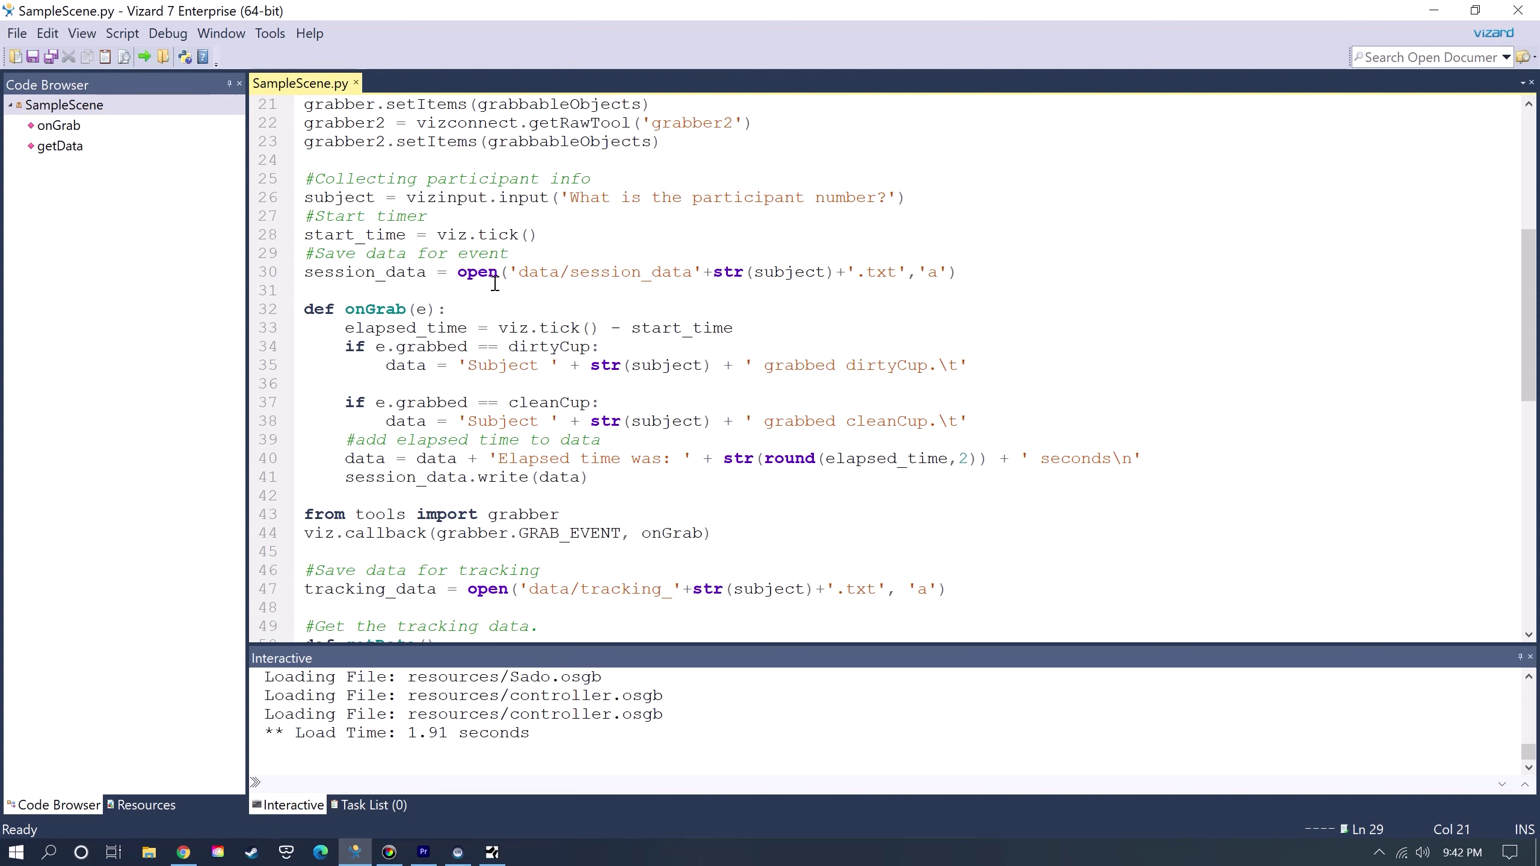
pyautogui.moveTo(306, 271); pyautogui.dragTo(959, 280)
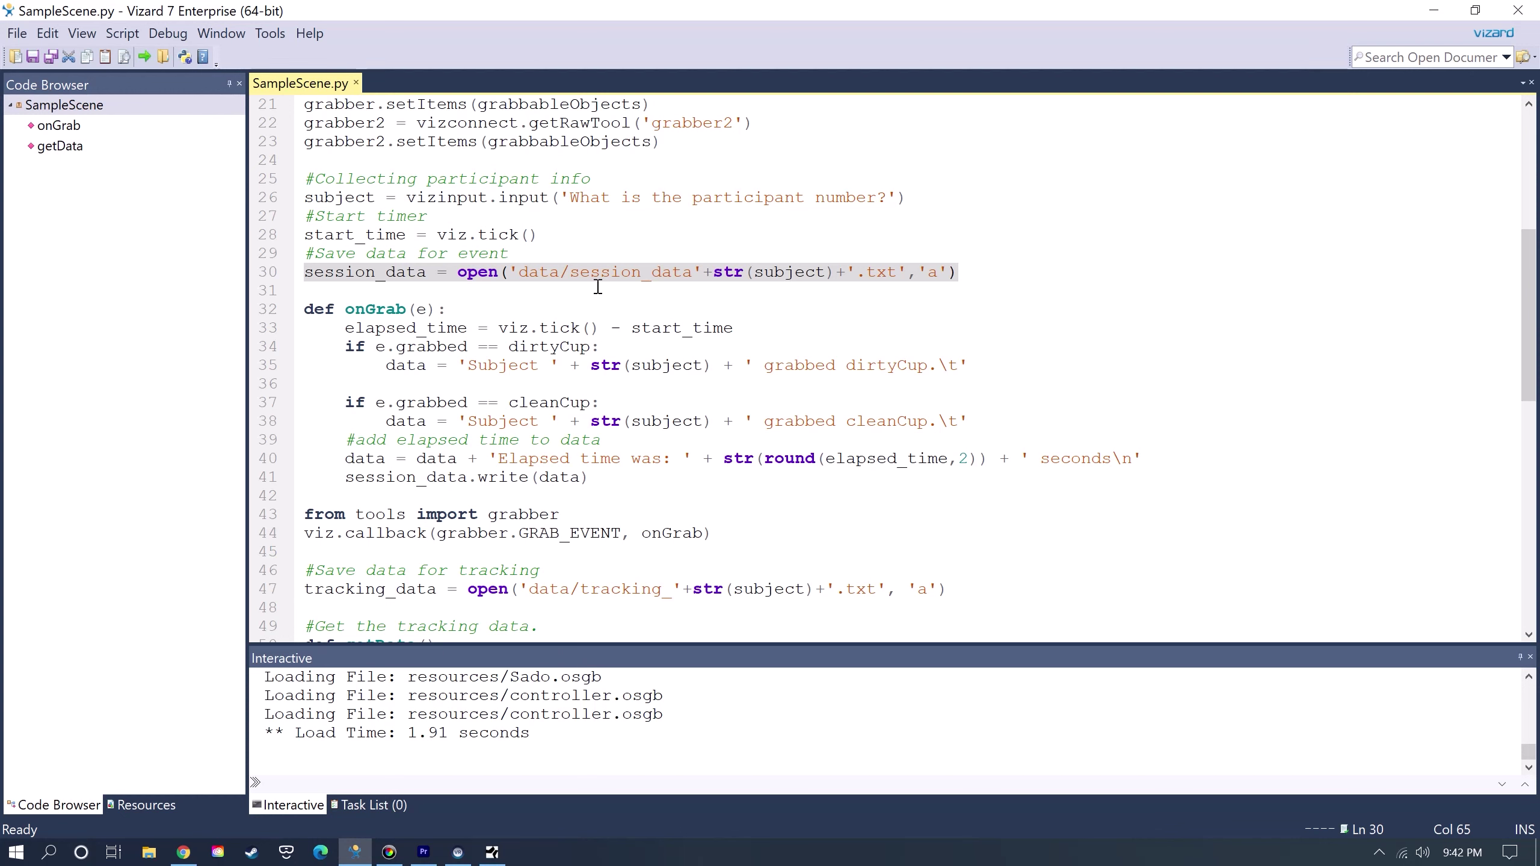
pyautogui.click(783, 294)
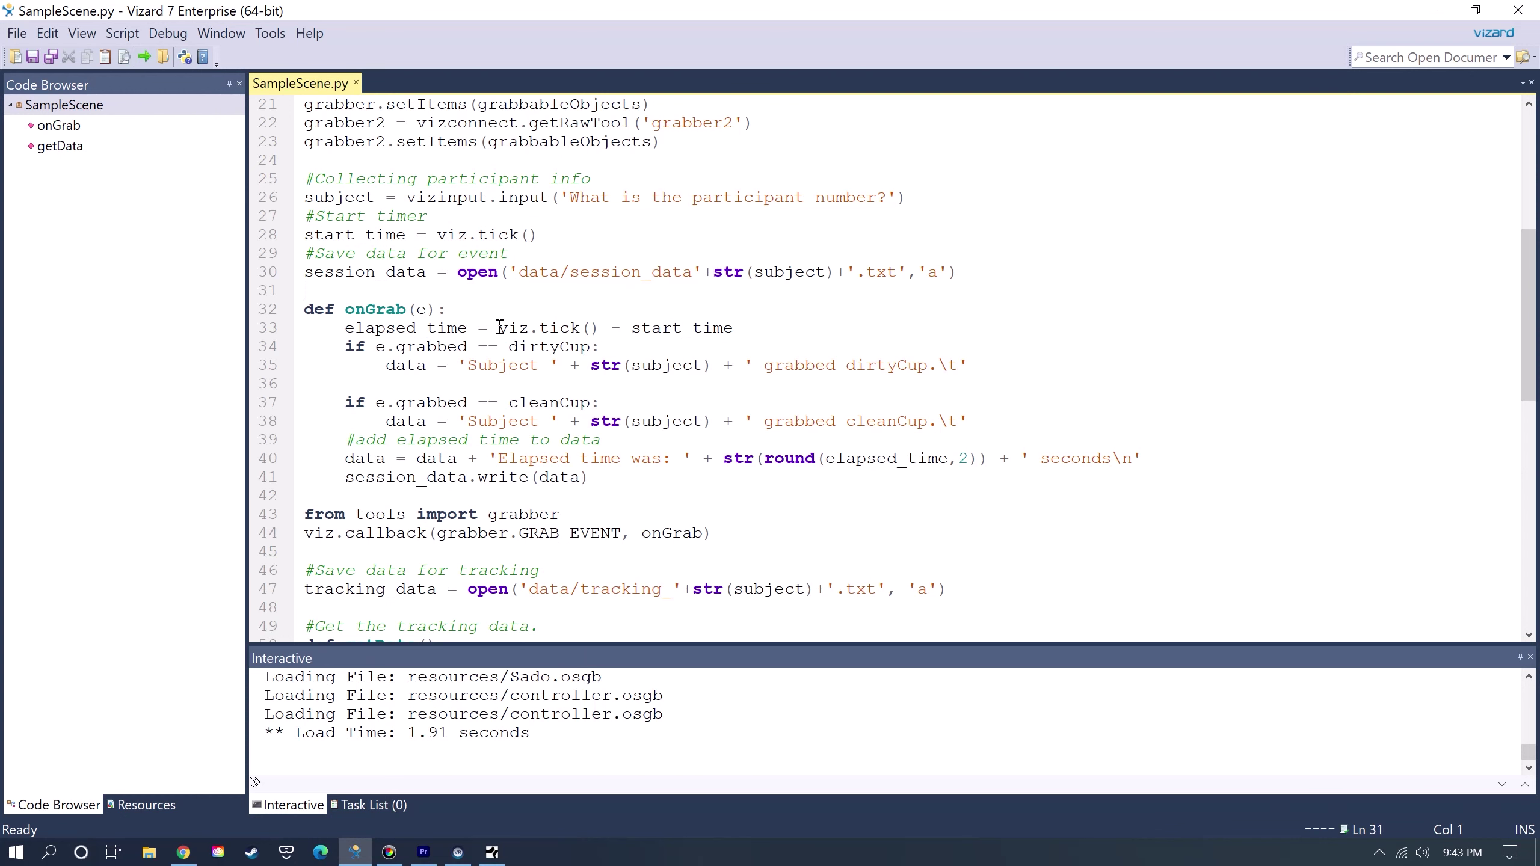
pyautogui.moveTo(499, 328); pyautogui.dragTo(554, 330)
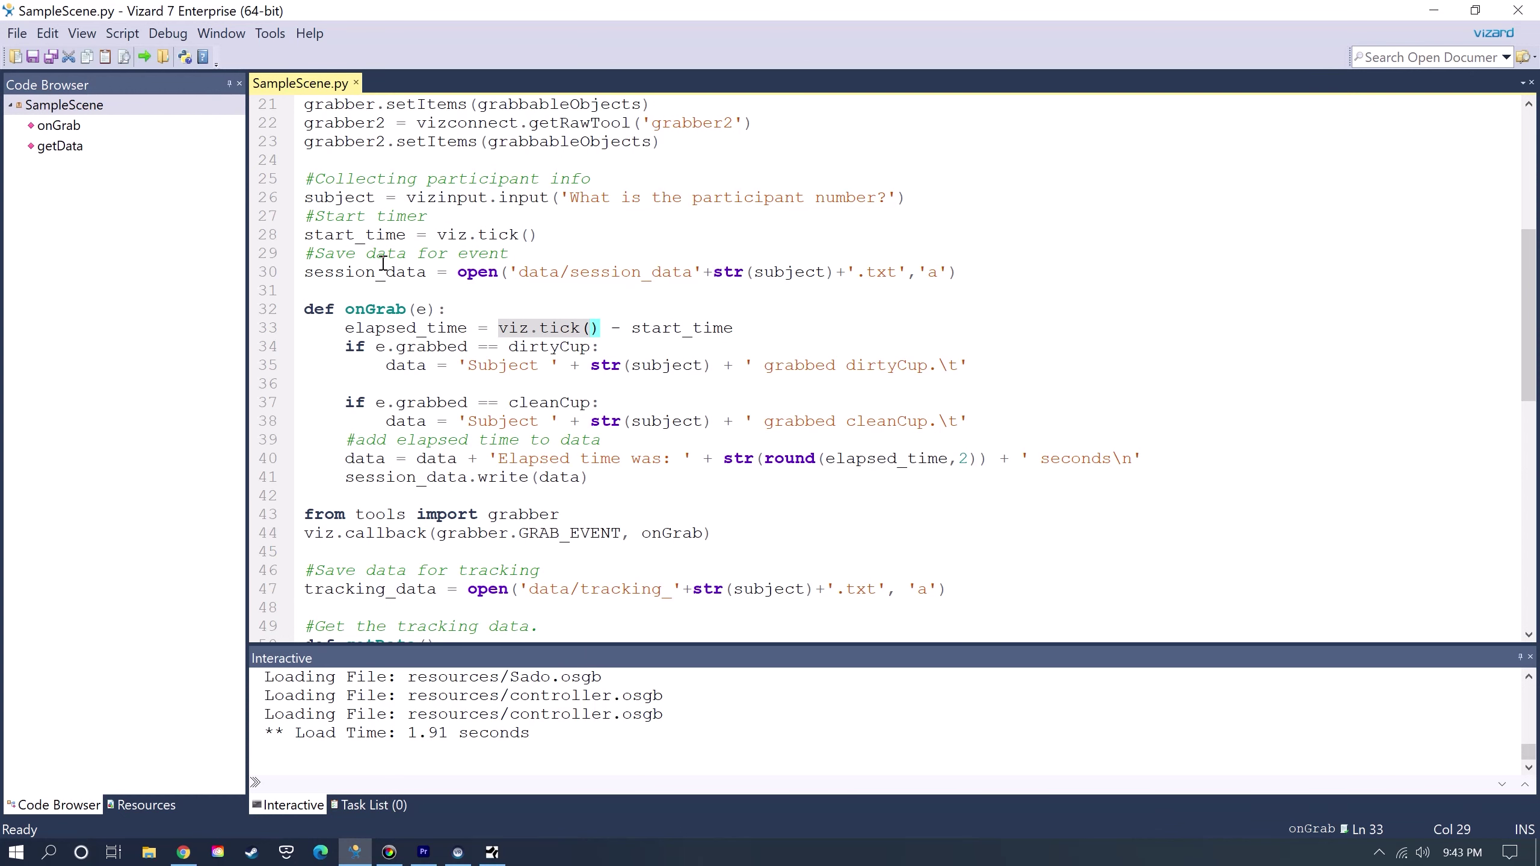
pyautogui.click(376, 235)
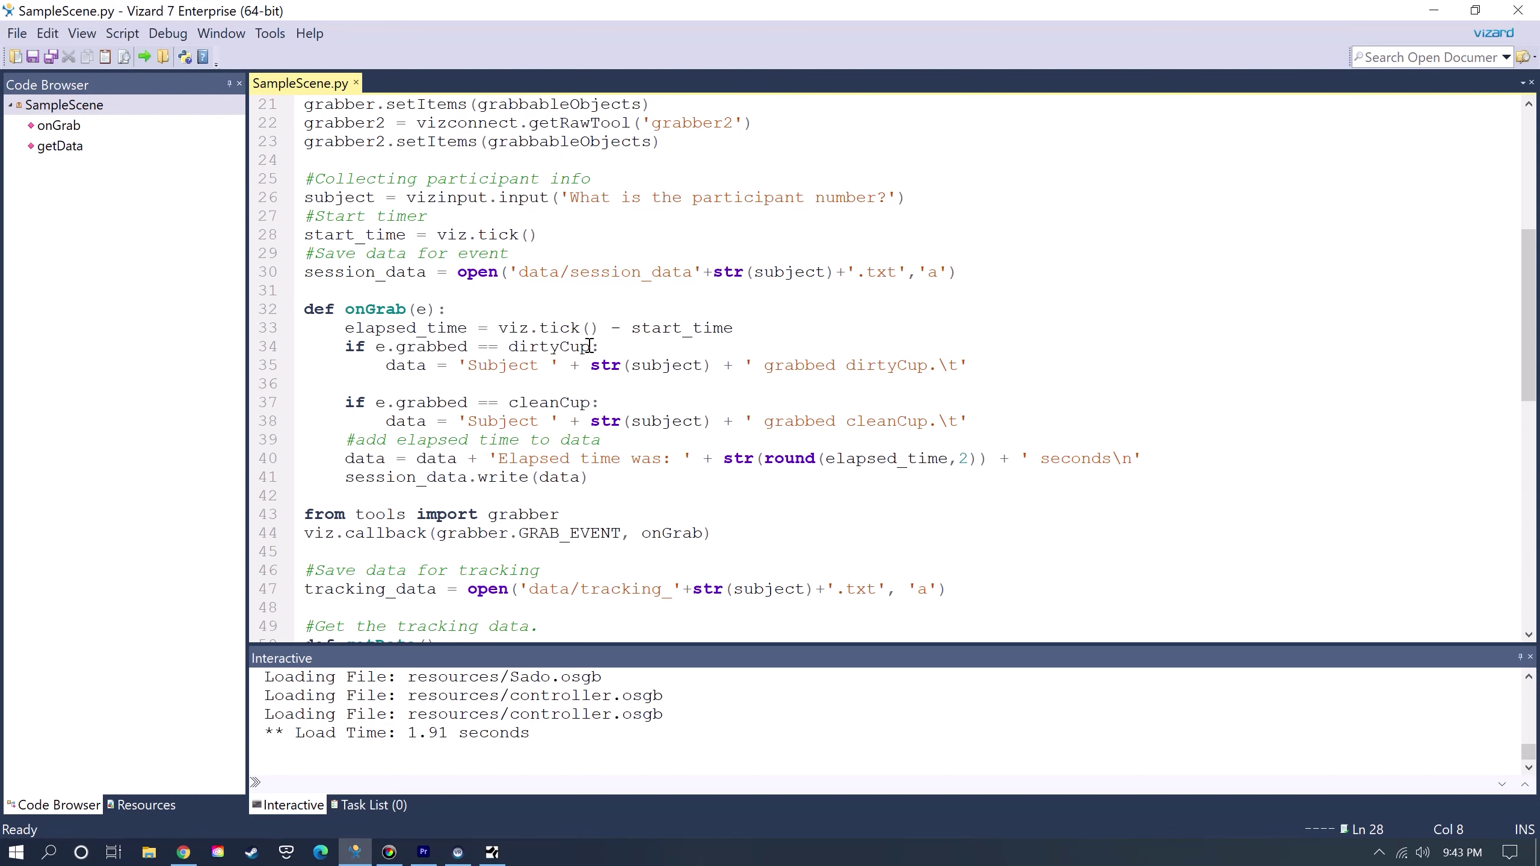
pyautogui.moveTo(591, 346); pyautogui.dragTo(508, 346)
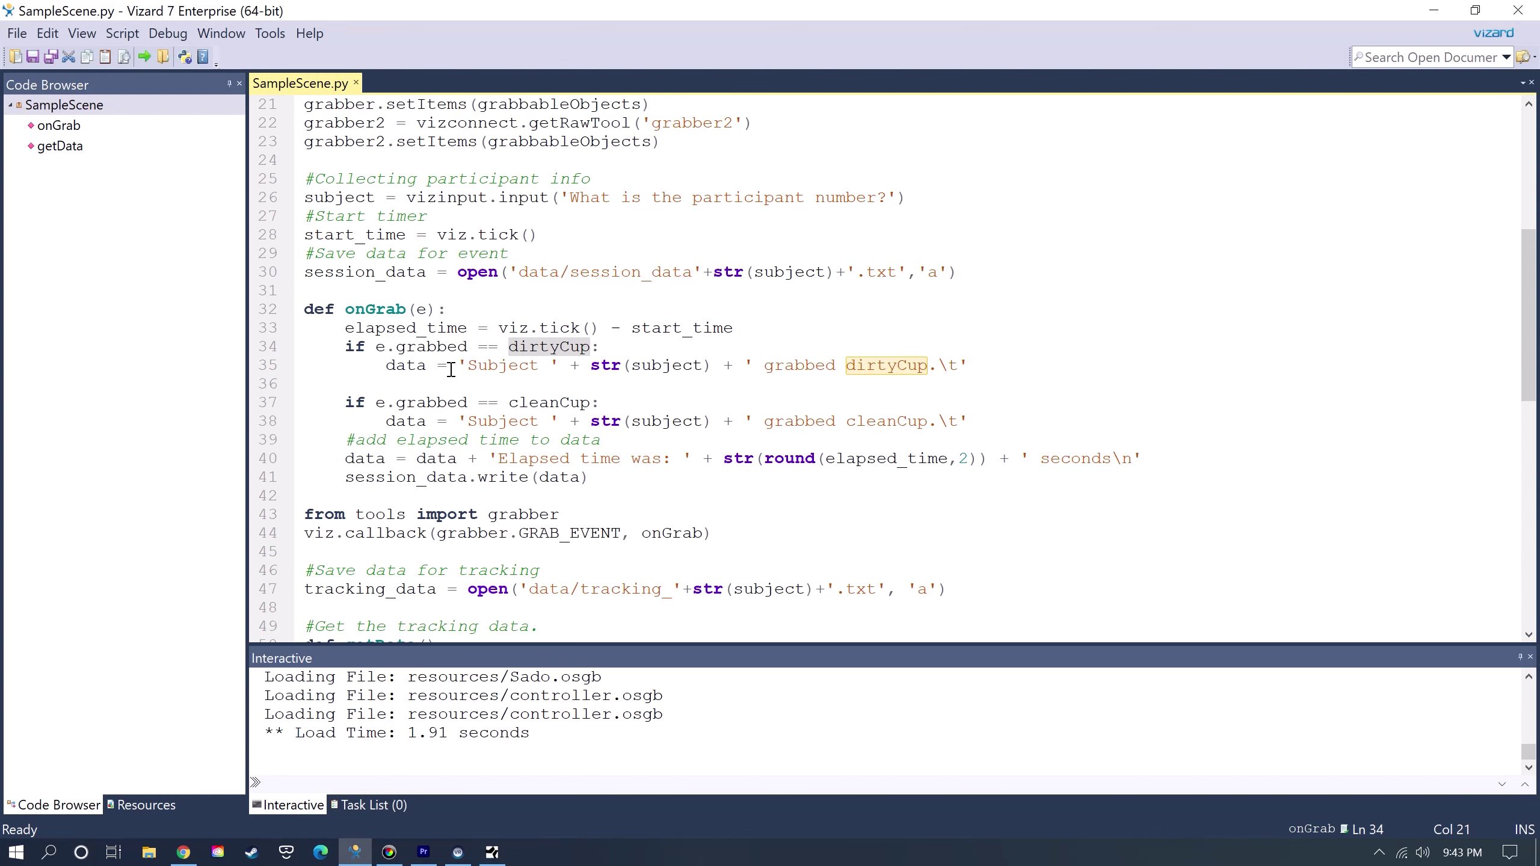
pyautogui.click(478, 366)
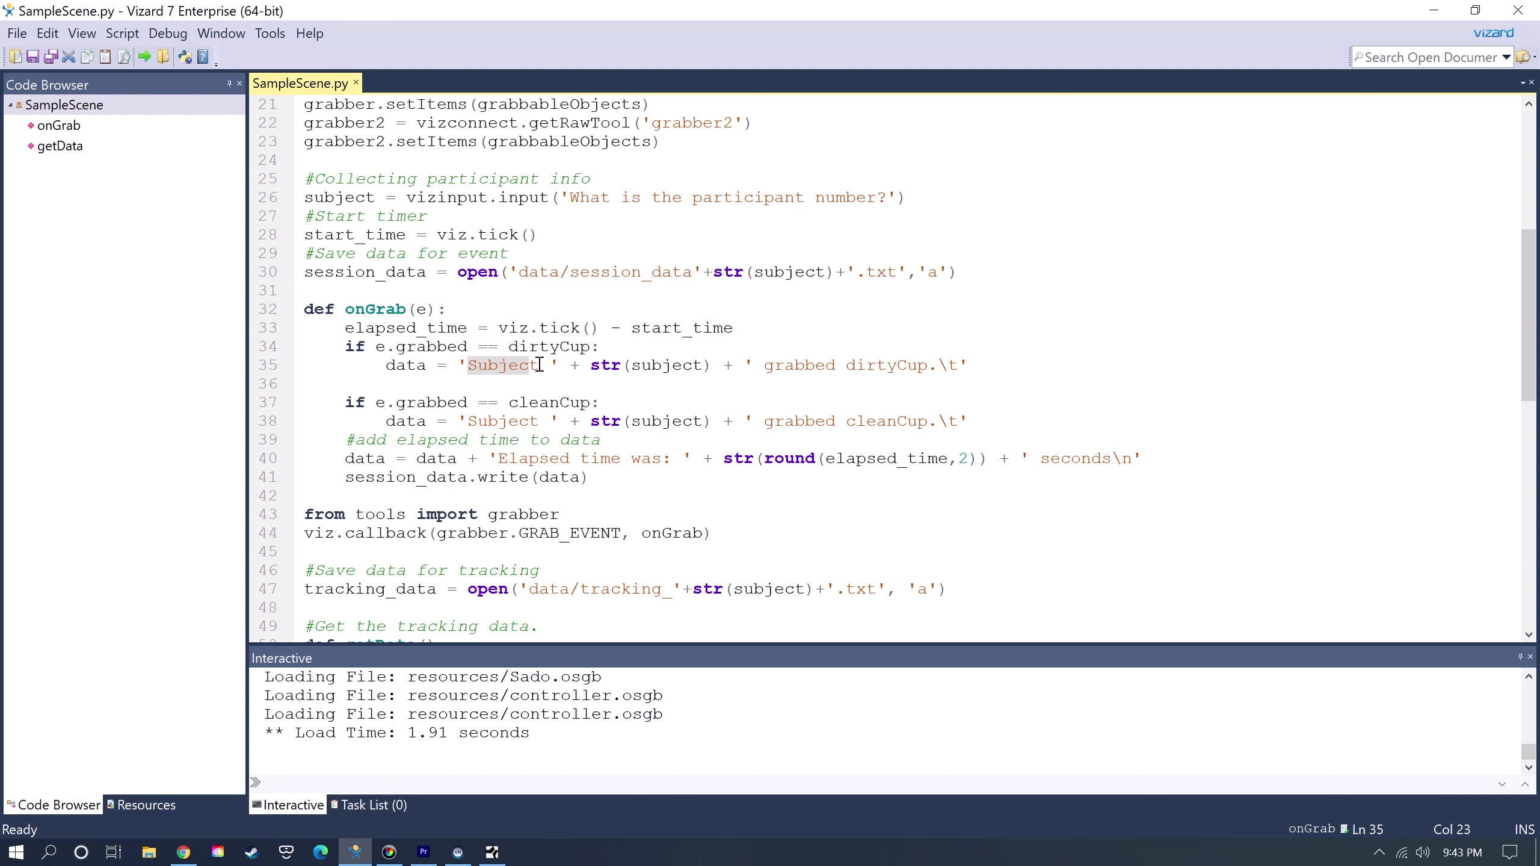
pyautogui.moveTo(539, 365); pyautogui.dragTo(541, 365)
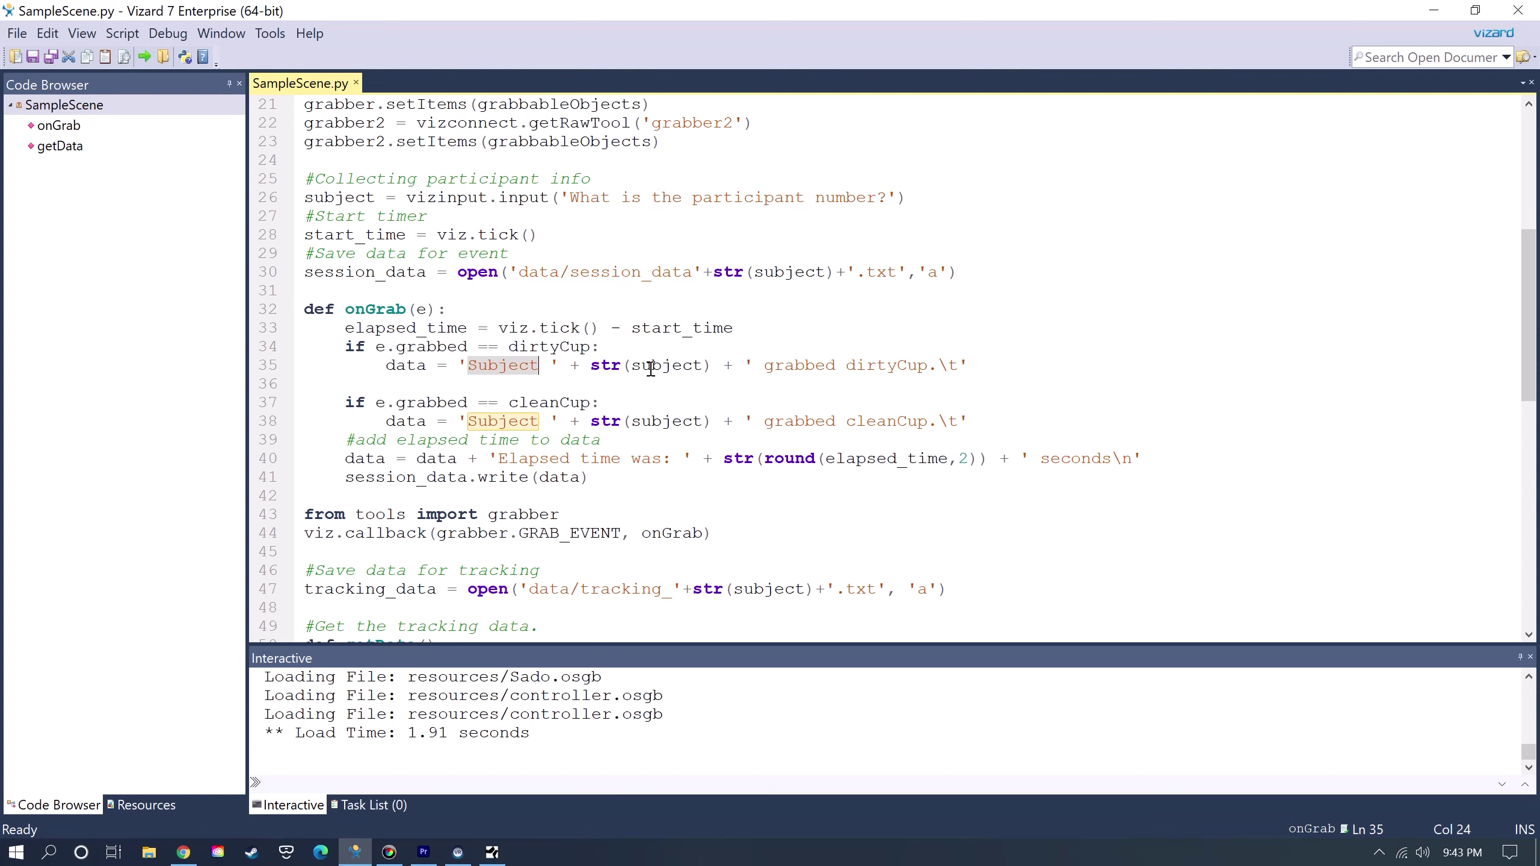
pyautogui.click(681, 199)
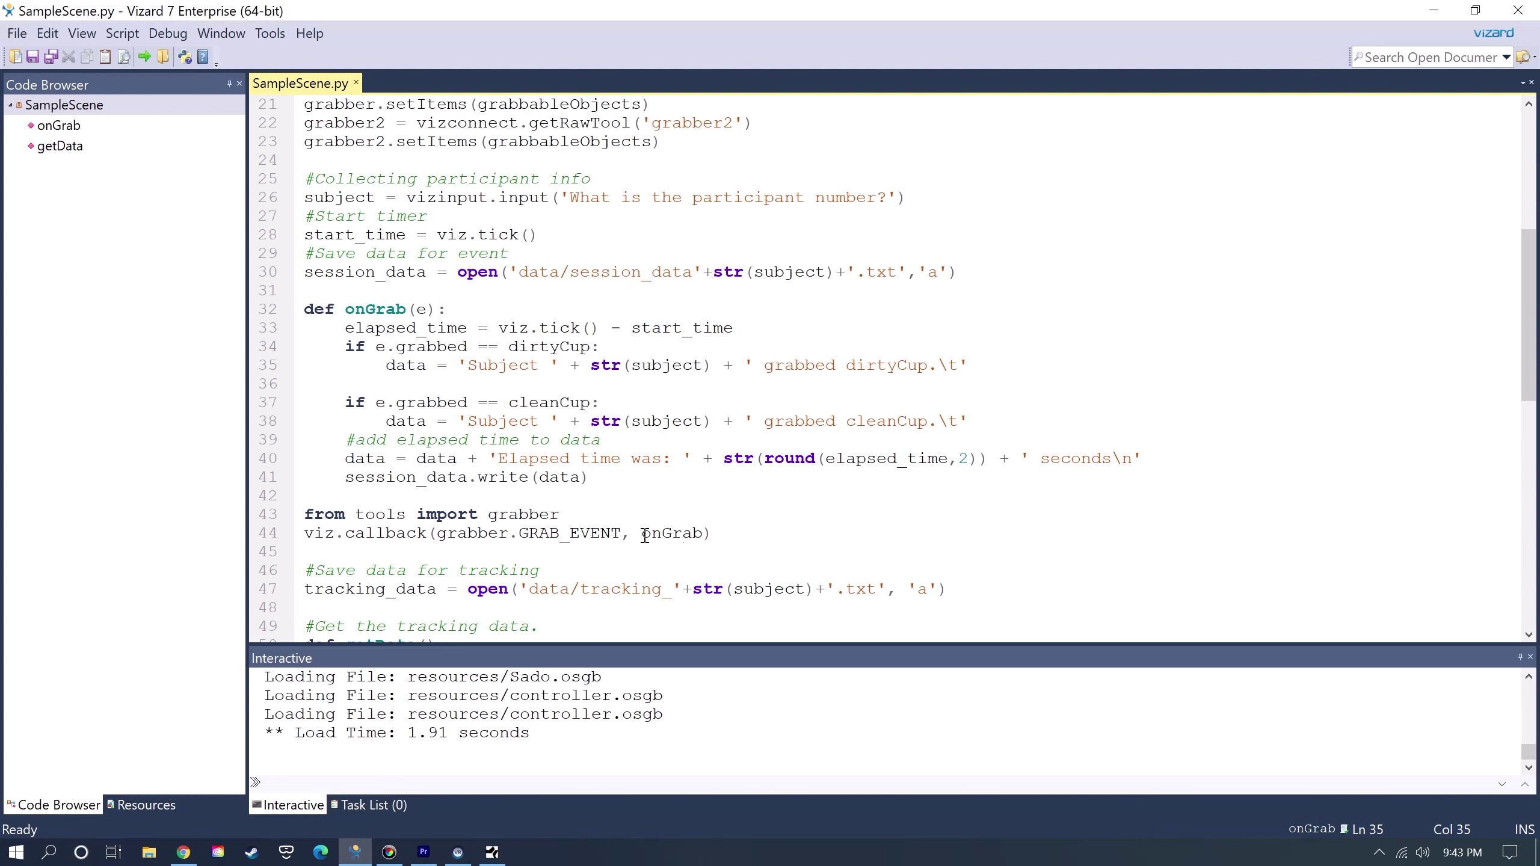
pyautogui.moveTo(719, 534); pyautogui.dragTo(308, 516)
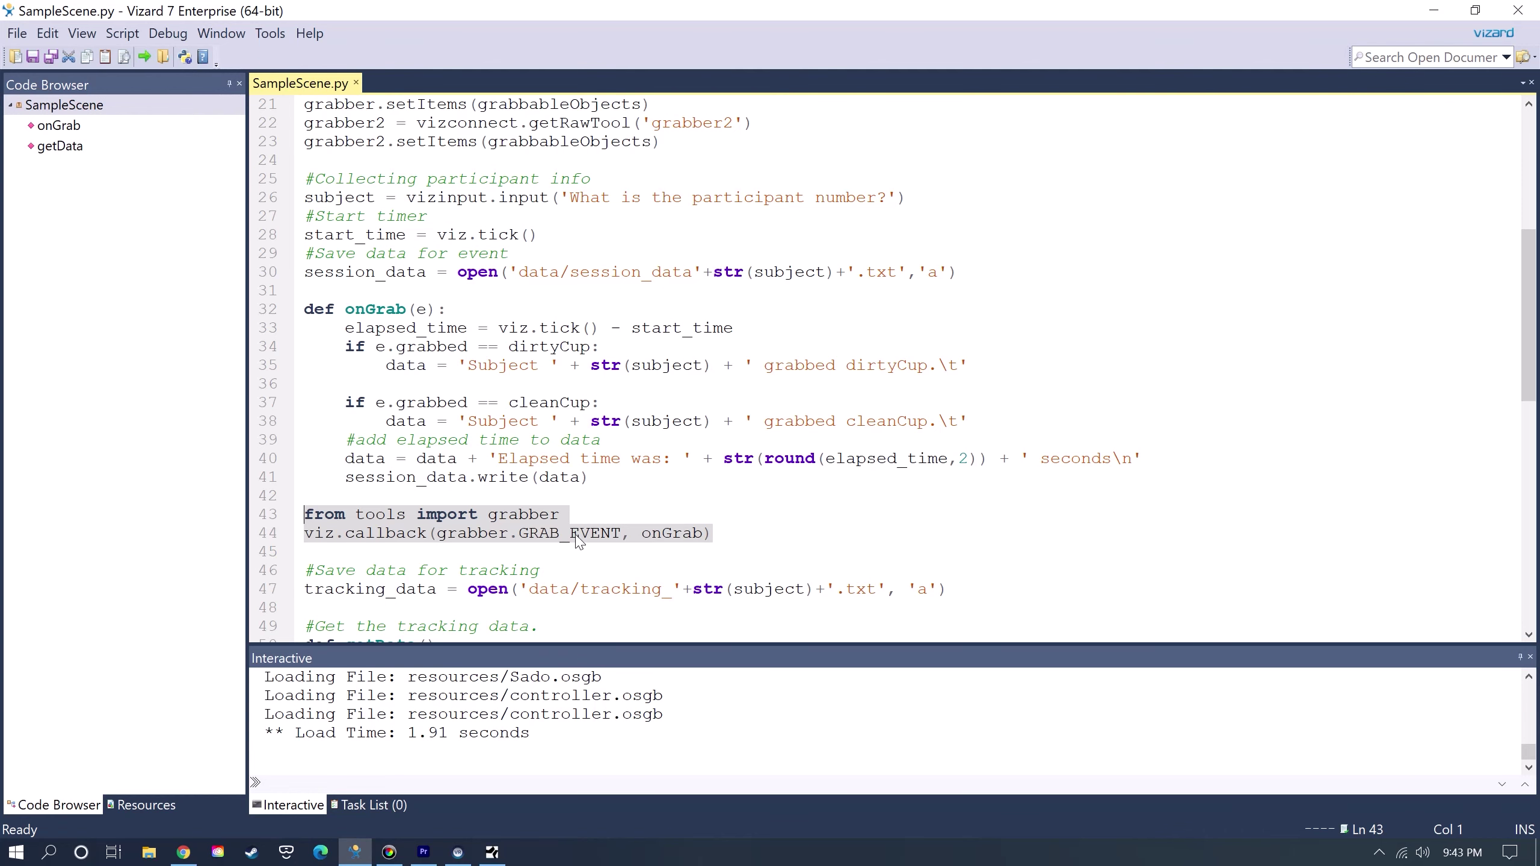
pyautogui.click(714, 537)
pyautogui.scroll(-1, 683, 448)
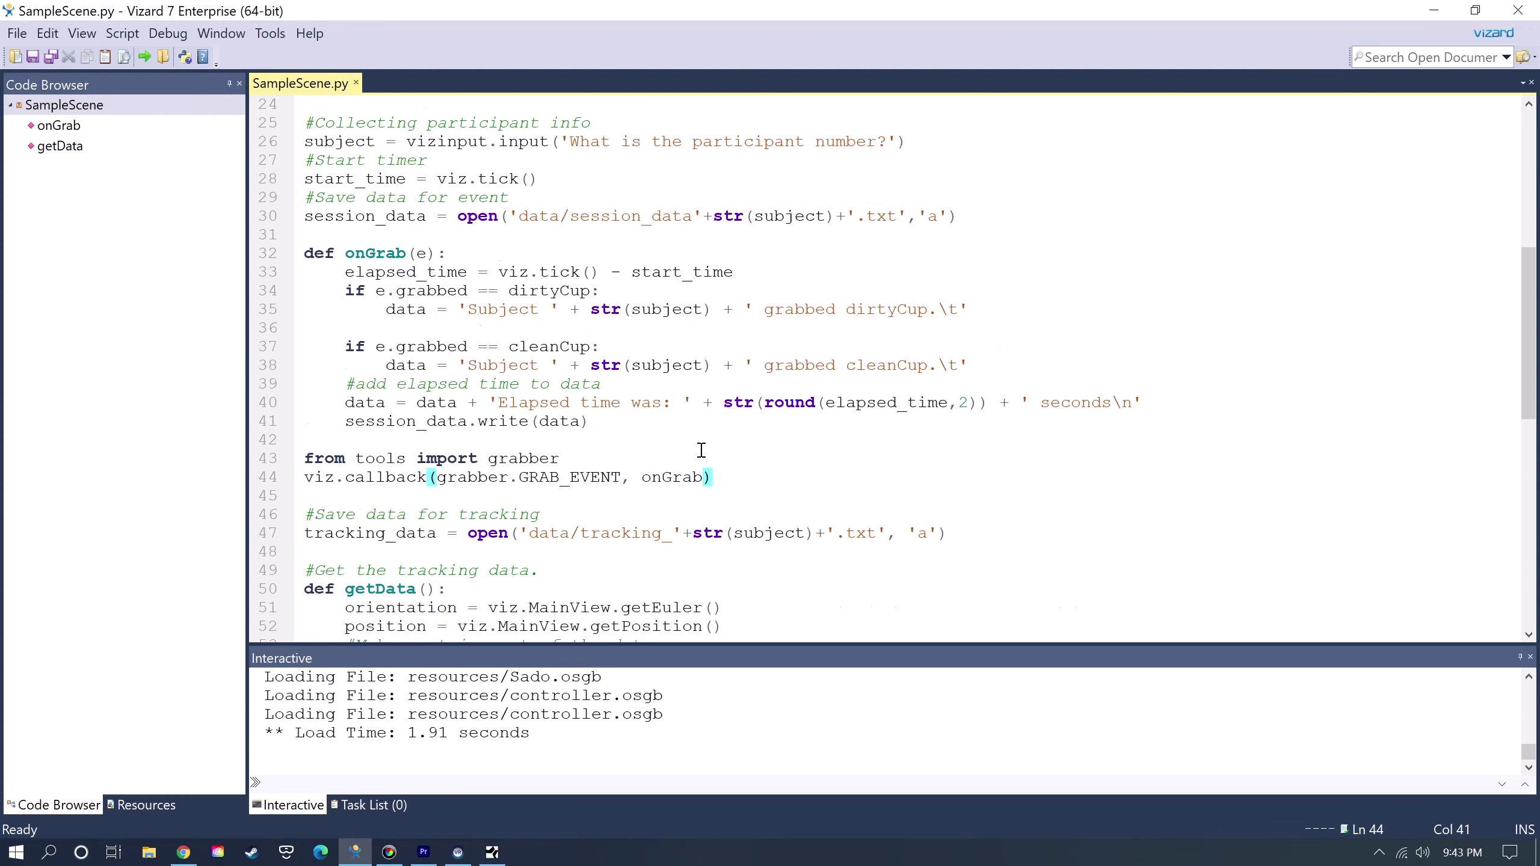
pyautogui.scroll(-1, 701, 450)
pyautogui.scroll(-1, 764, 445)
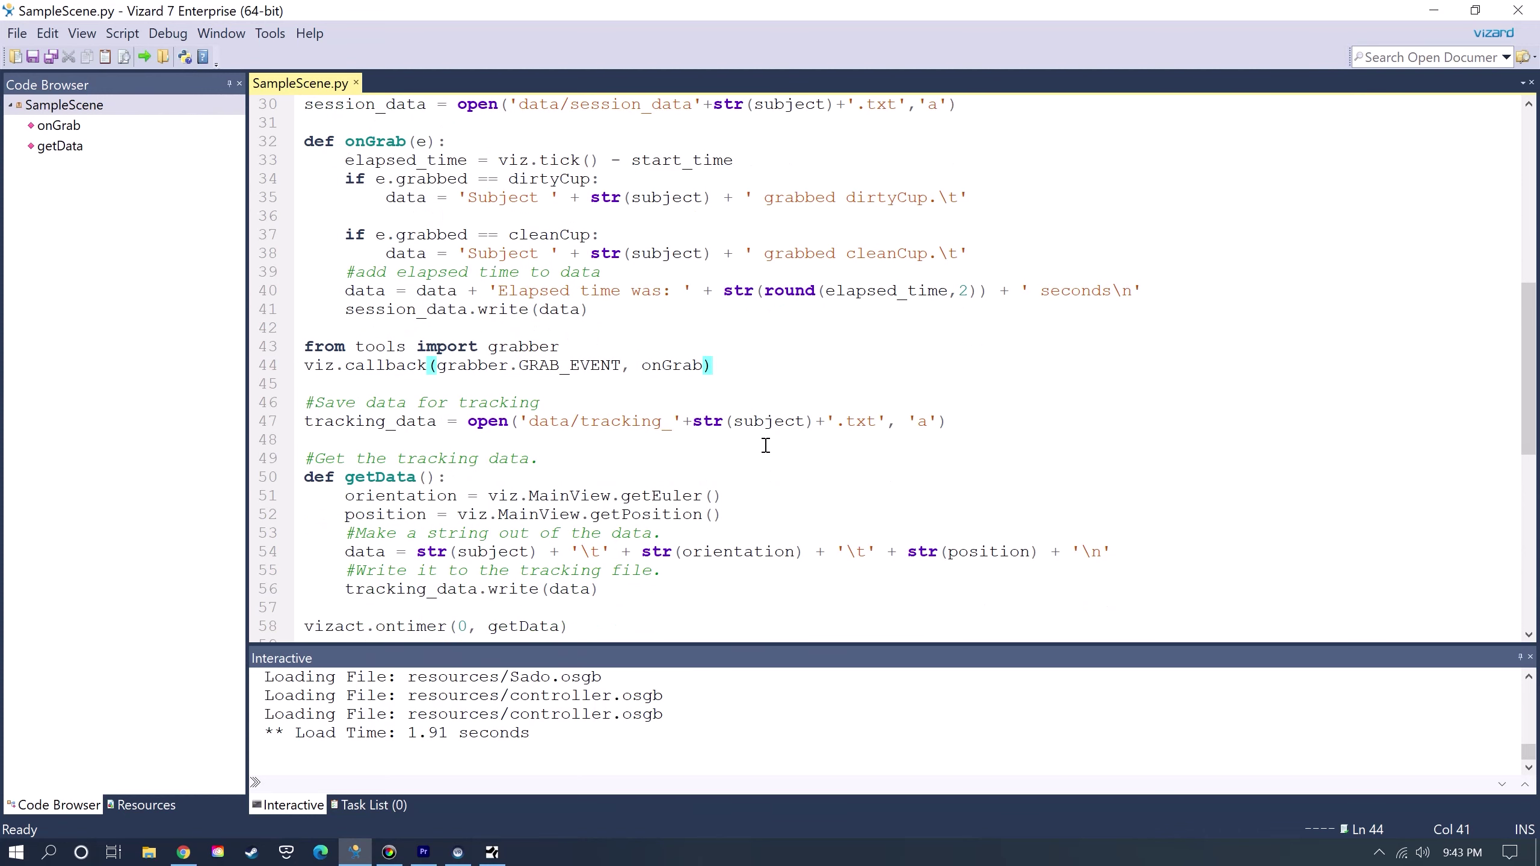
pyautogui.scroll(-1, 573, 445)
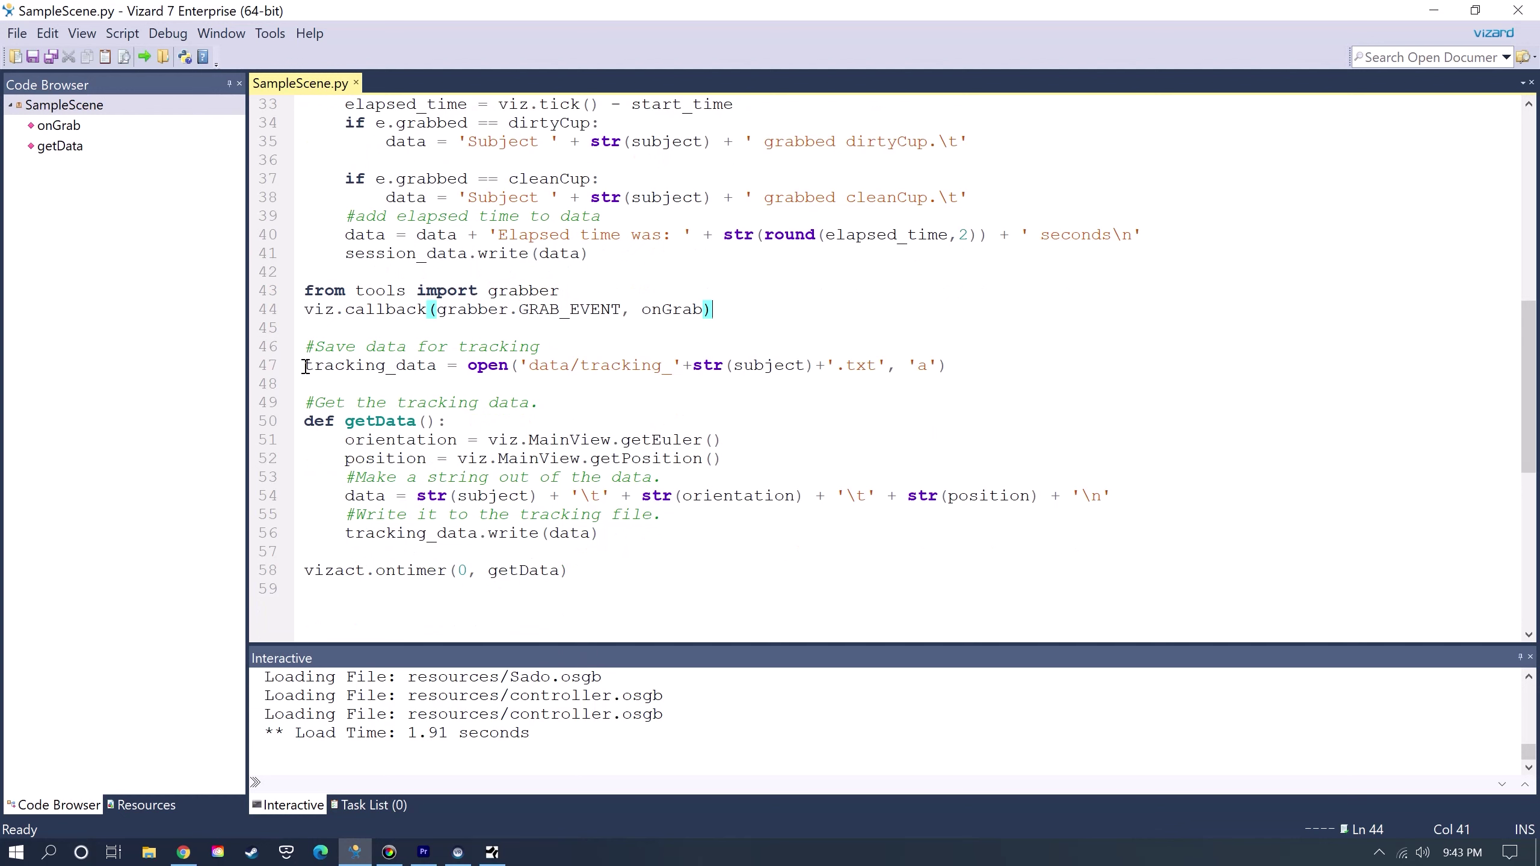
pyautogui.moveTo(303, 365); pyautogui.dragTo(962, 374)
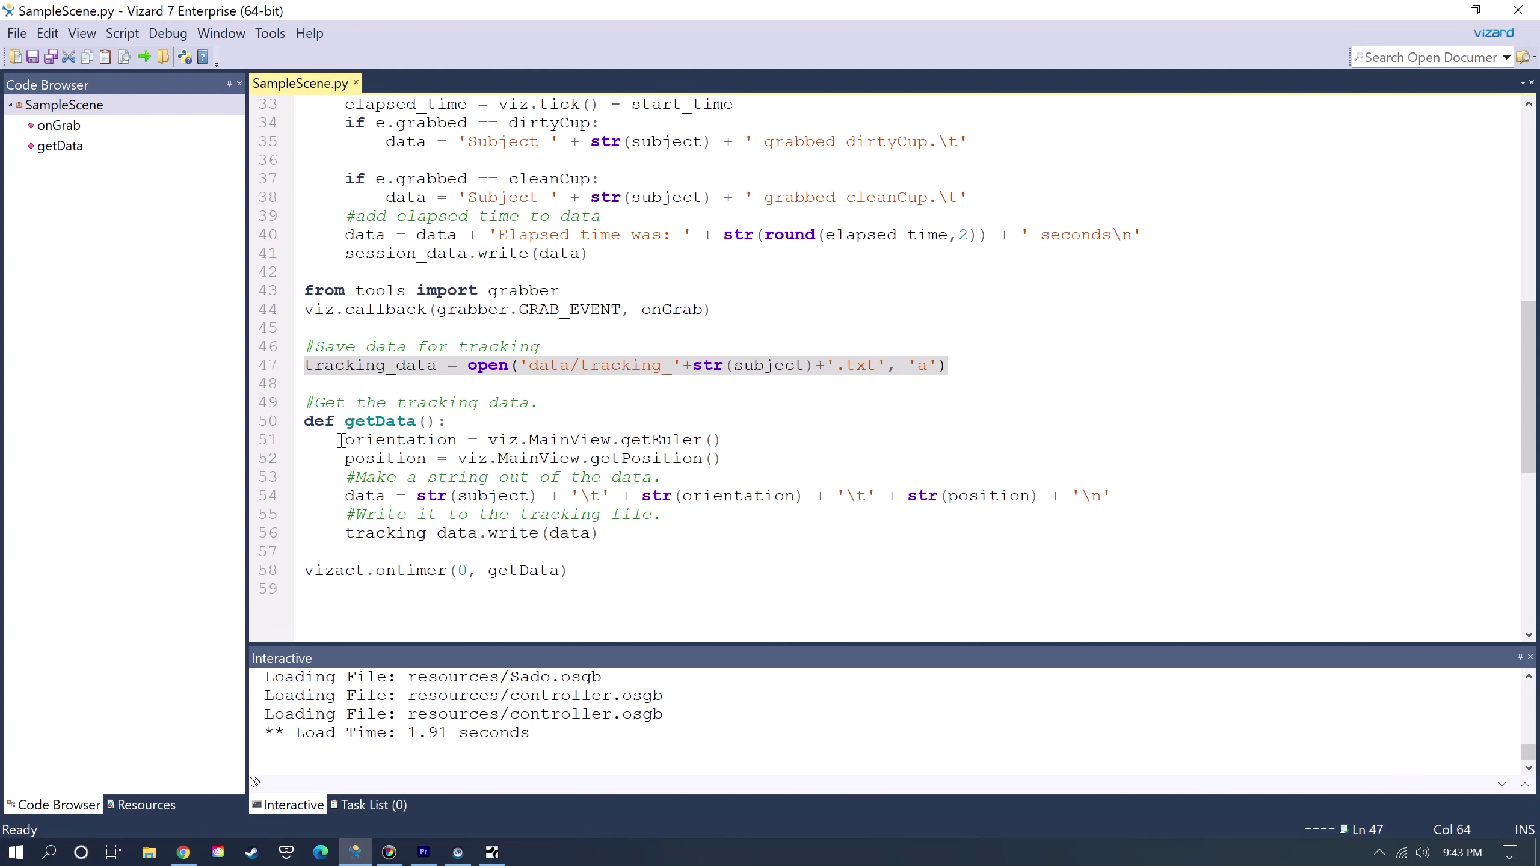
pyautogui.moveTo(344, 440); pyautogui.dragTo(723, 448)
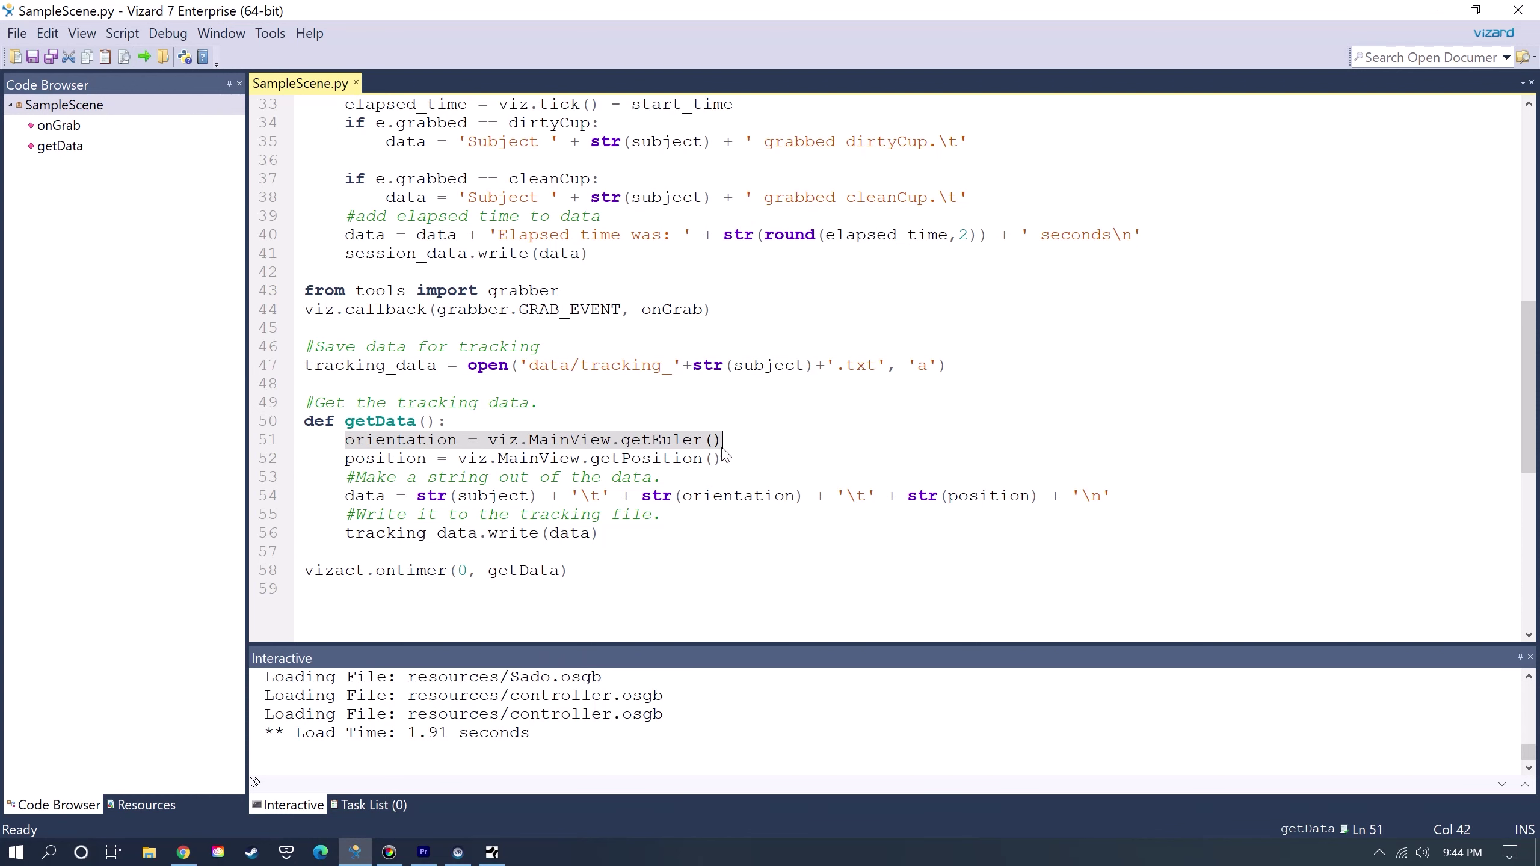
pyautogui.click(587, 439)
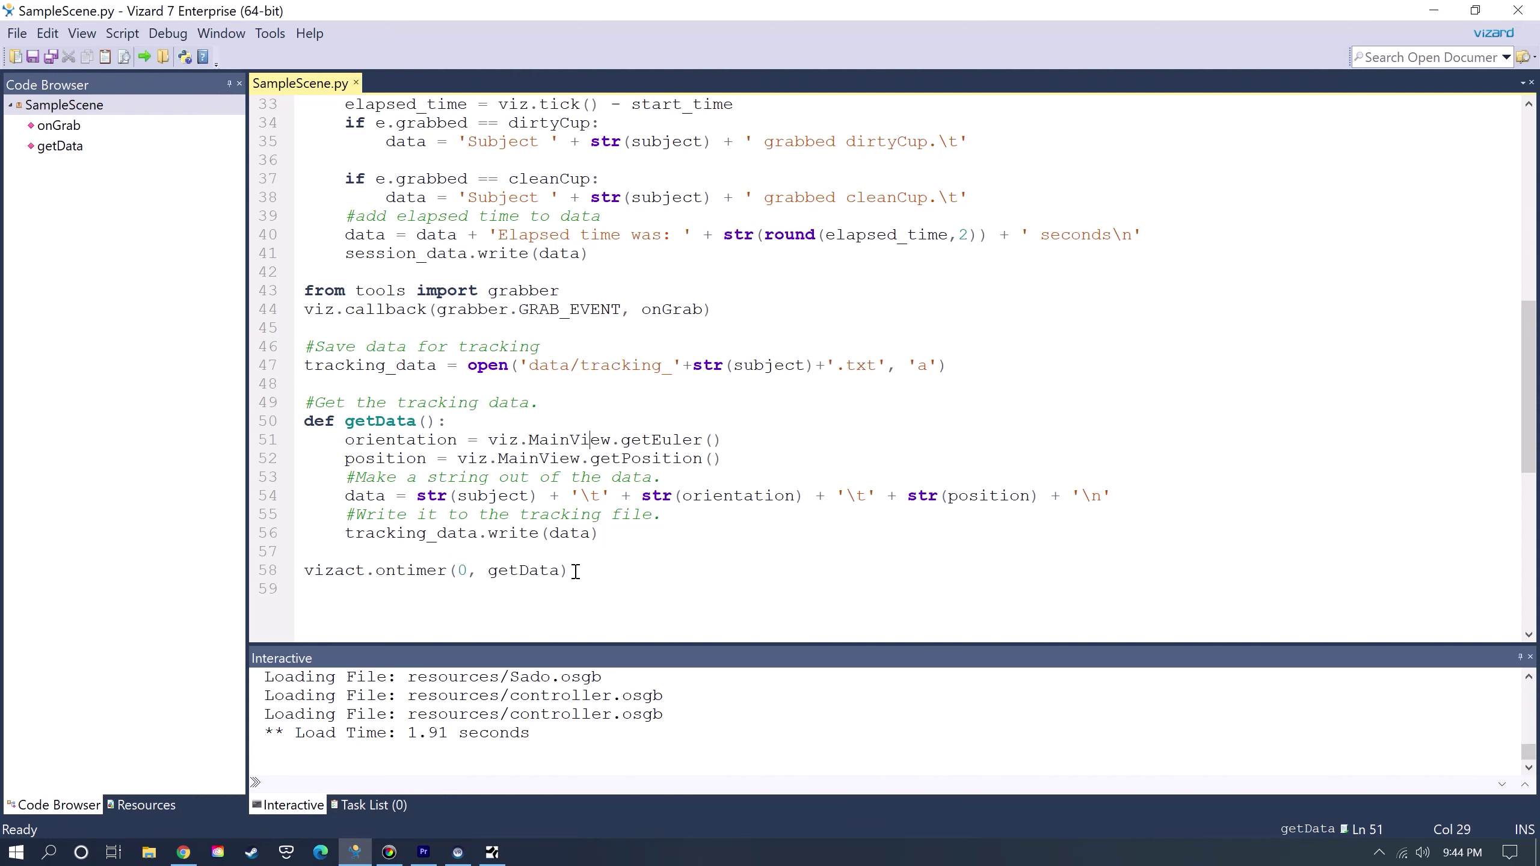
pyautogui.click(447, 572)
pyautogui.hotkey('shift', 'Home')
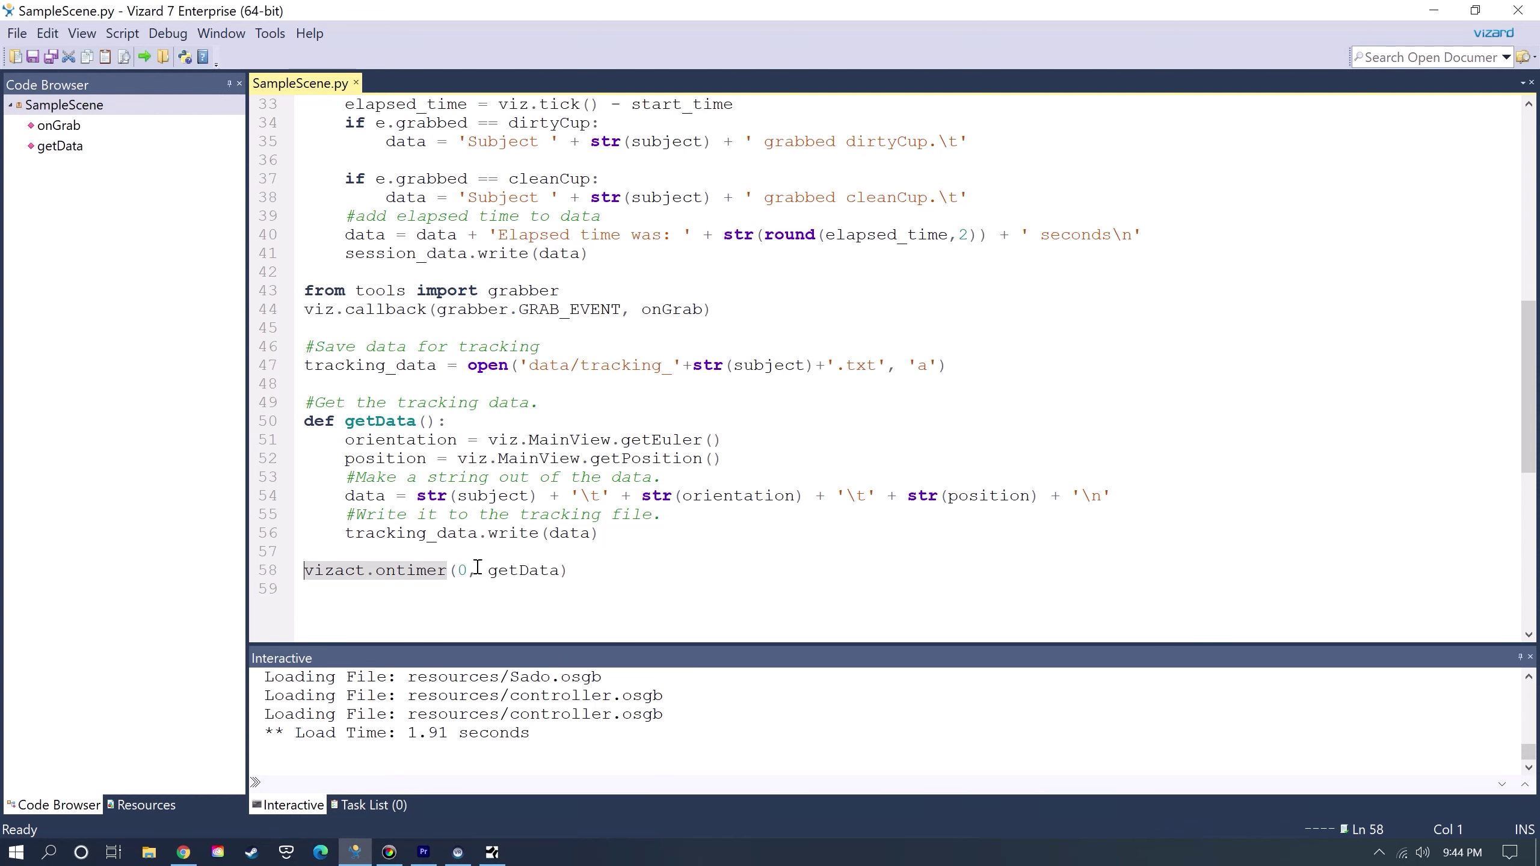
pyautogui.click(569, 570)
pyautogui.scroll(5, 606, 568)
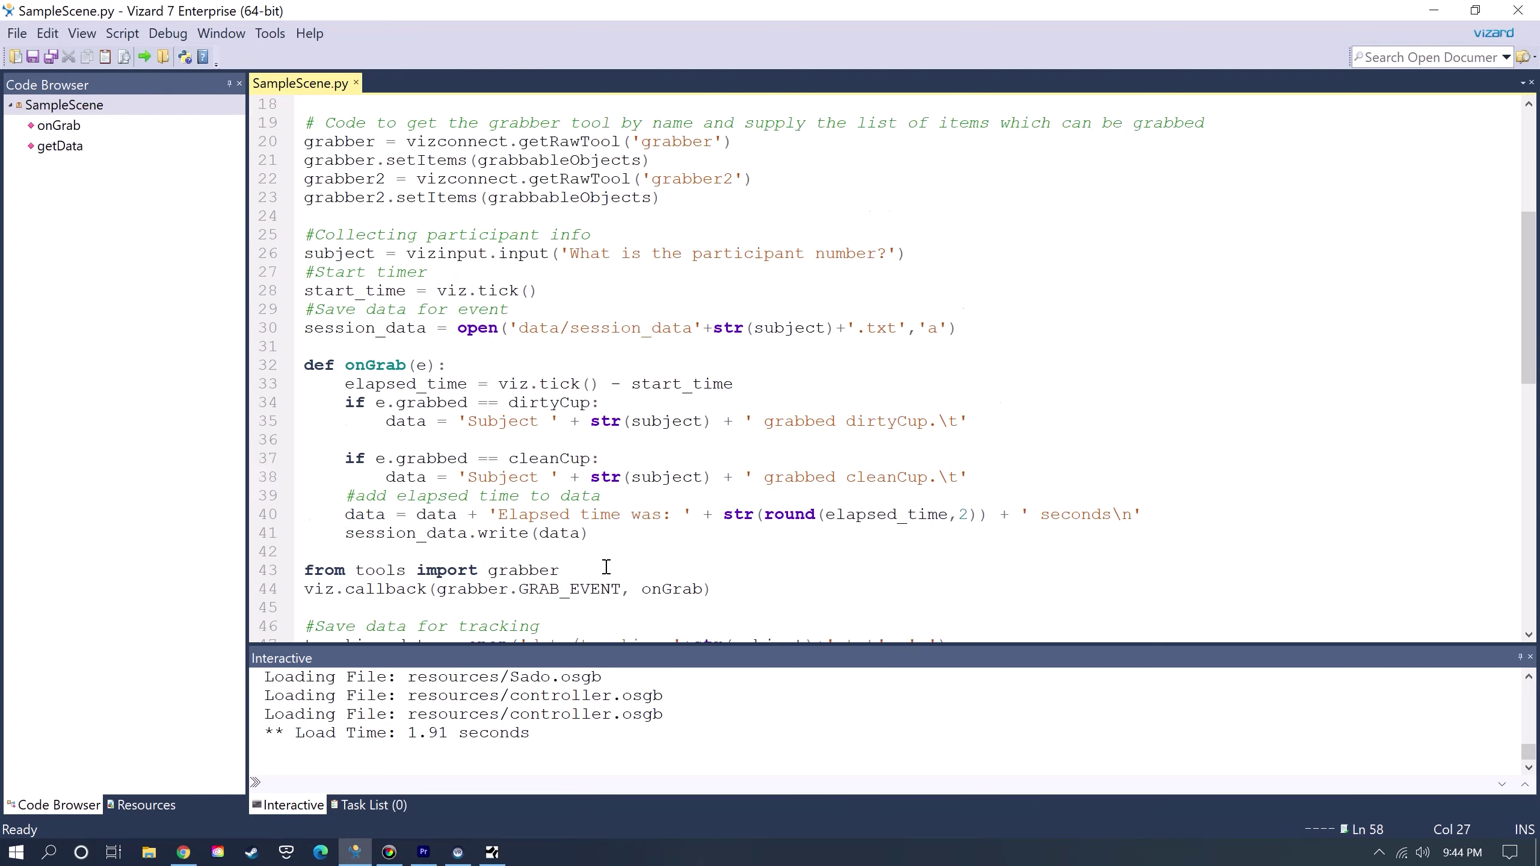
pyautogui.scroll(-1, 606, 567)
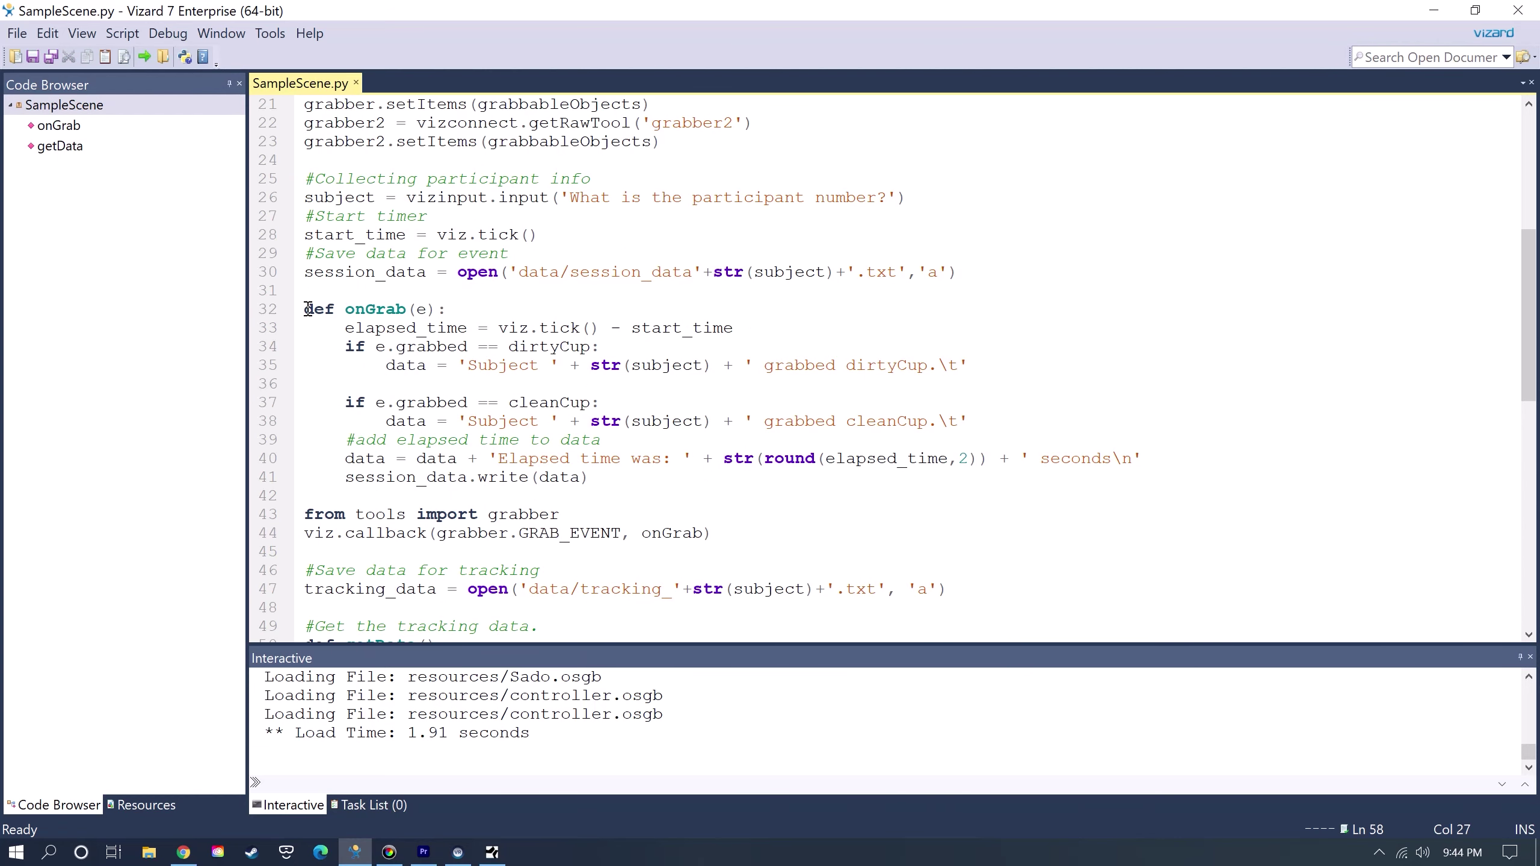
pyautogui.moveTo(306, 309); pyautogui.dragTo(870, 478)
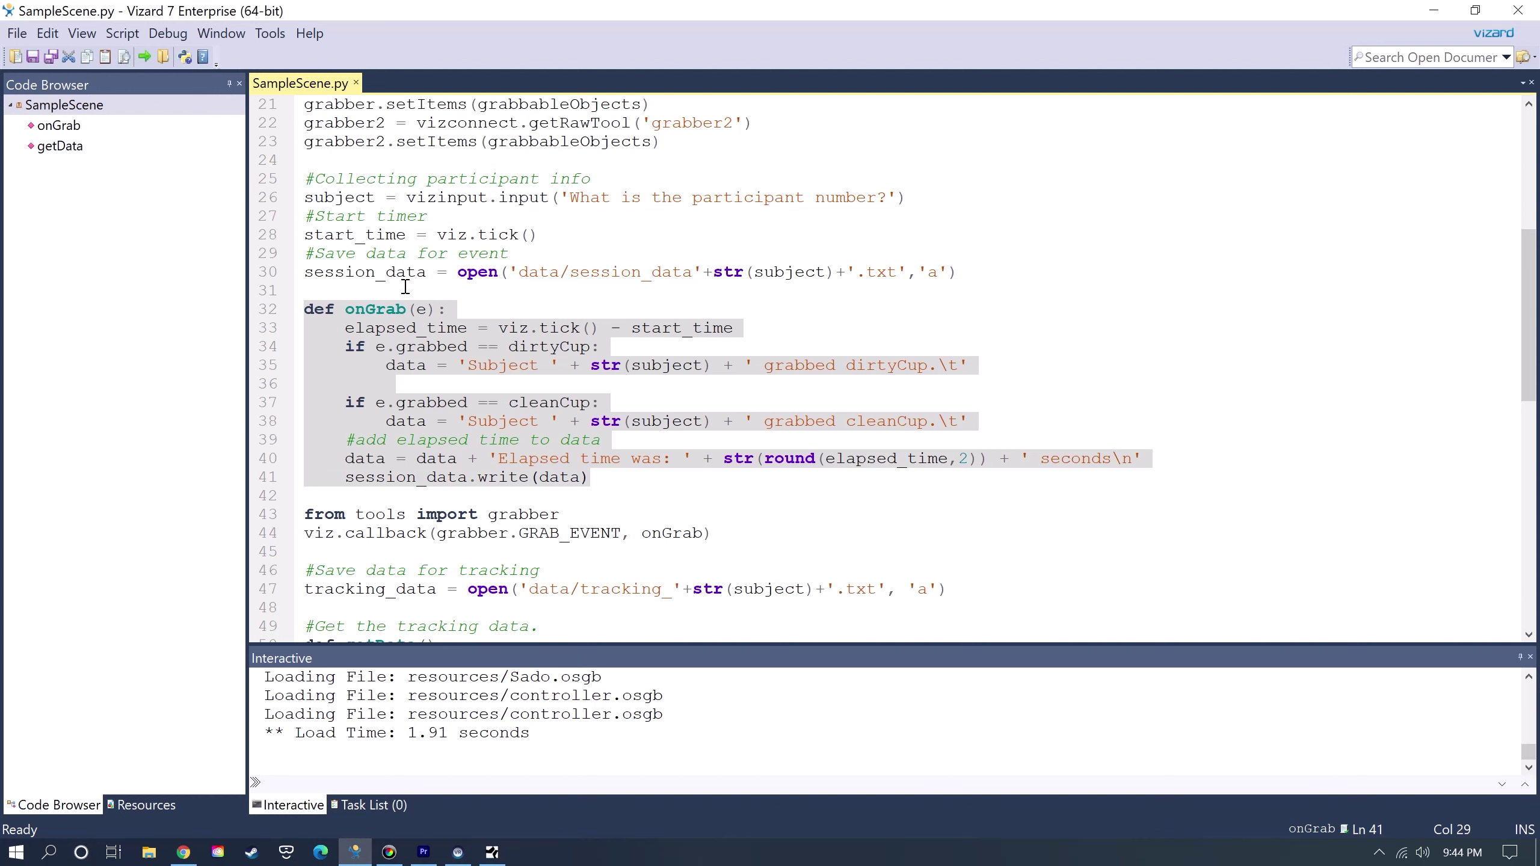
pyautogui.click(419, 387)
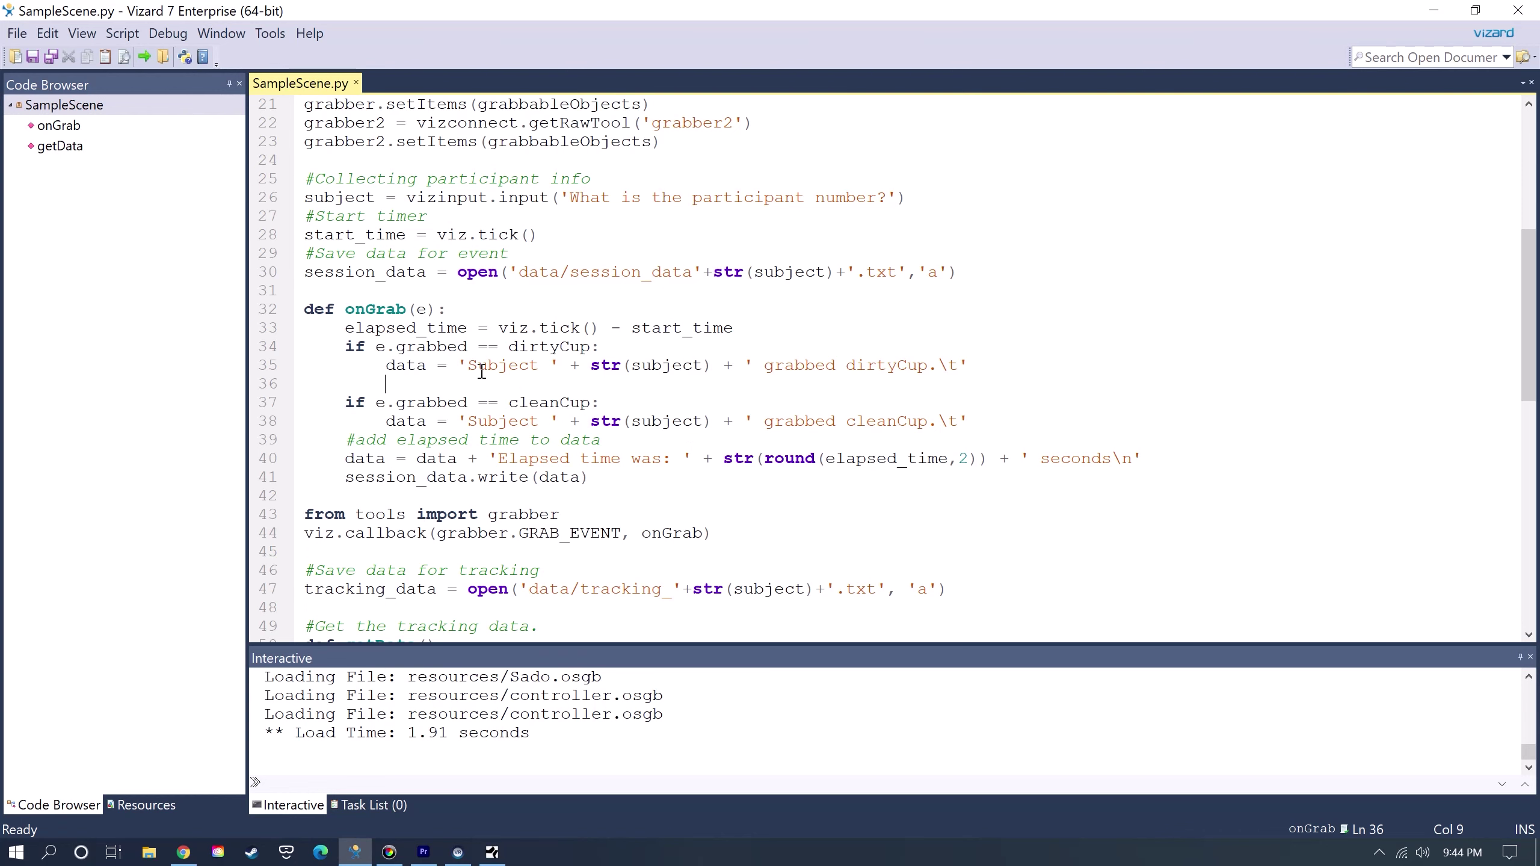
pyautogui.scroll(-4, 610, 437)
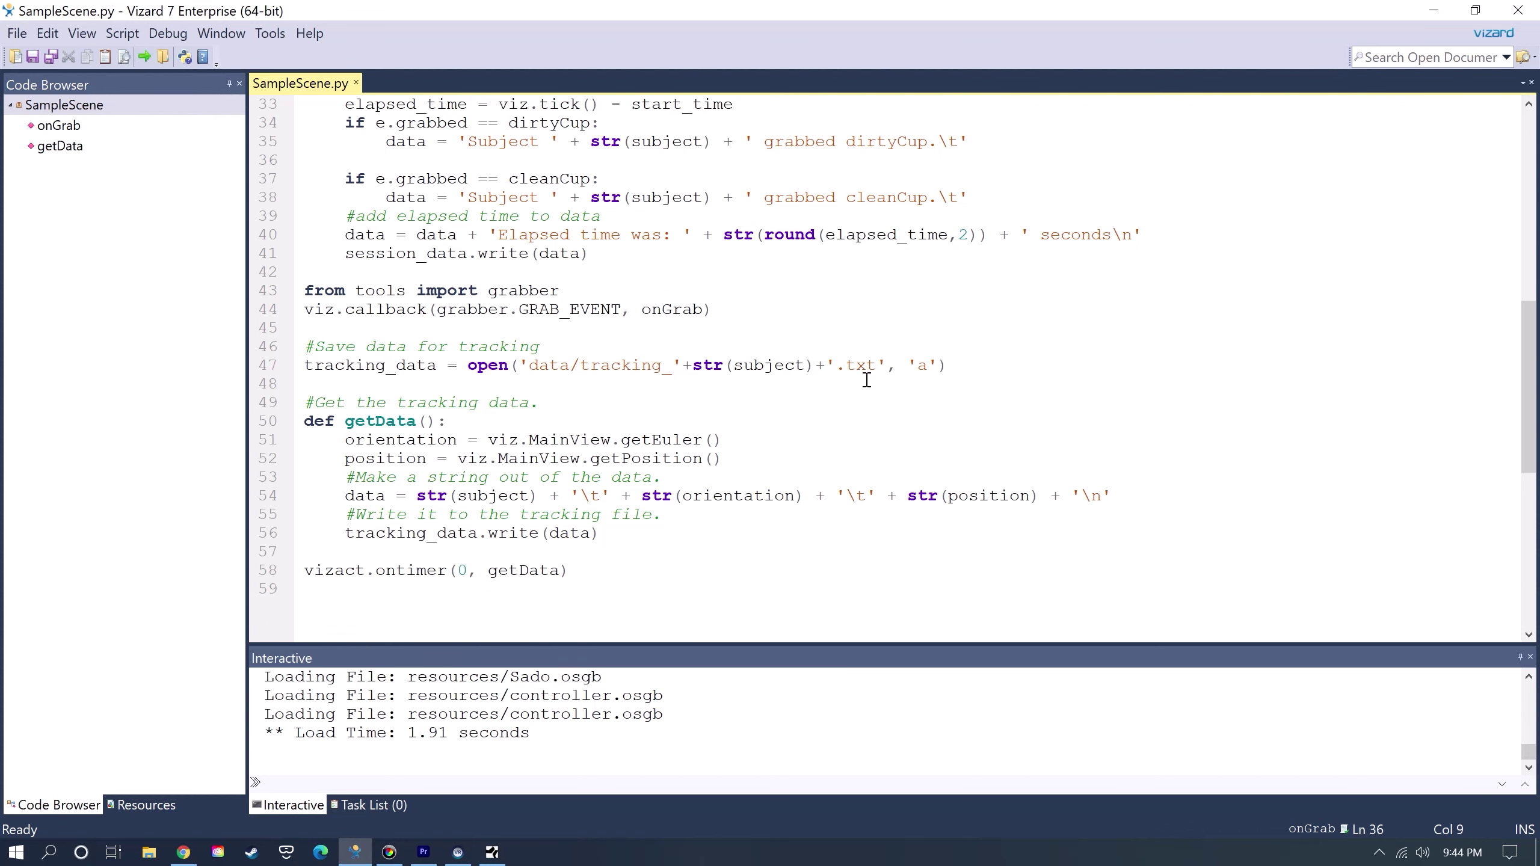
# Place the caret after the vizinput import and run SampleScene.py with F5.
pyautogui.click(388, 852)
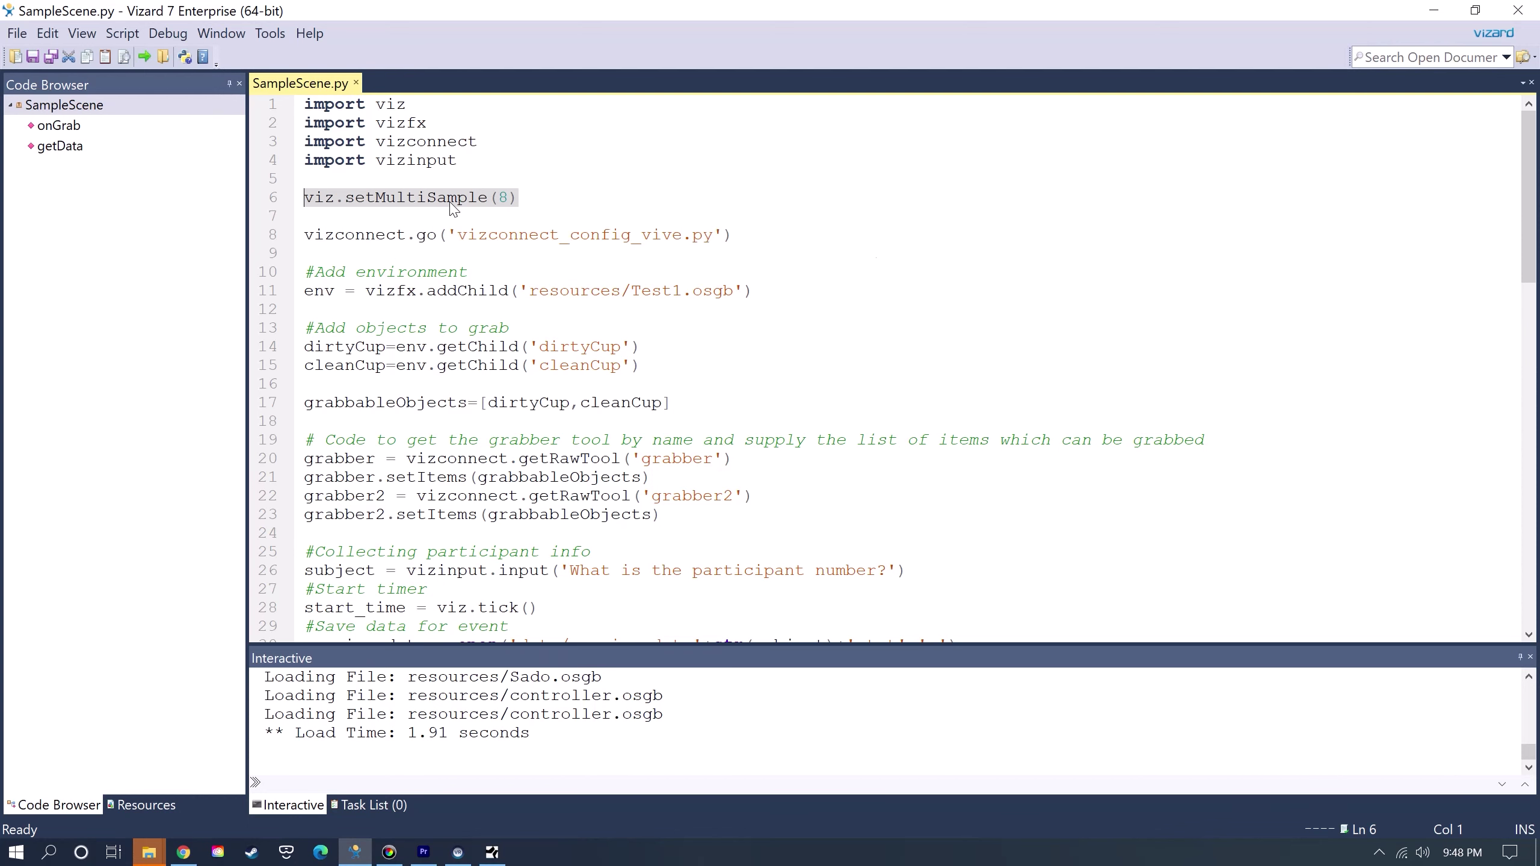
pyautogui.moveTo(517, 197); pyautogui.dragTo(297, 199)
pyautogui.click(516, 199)
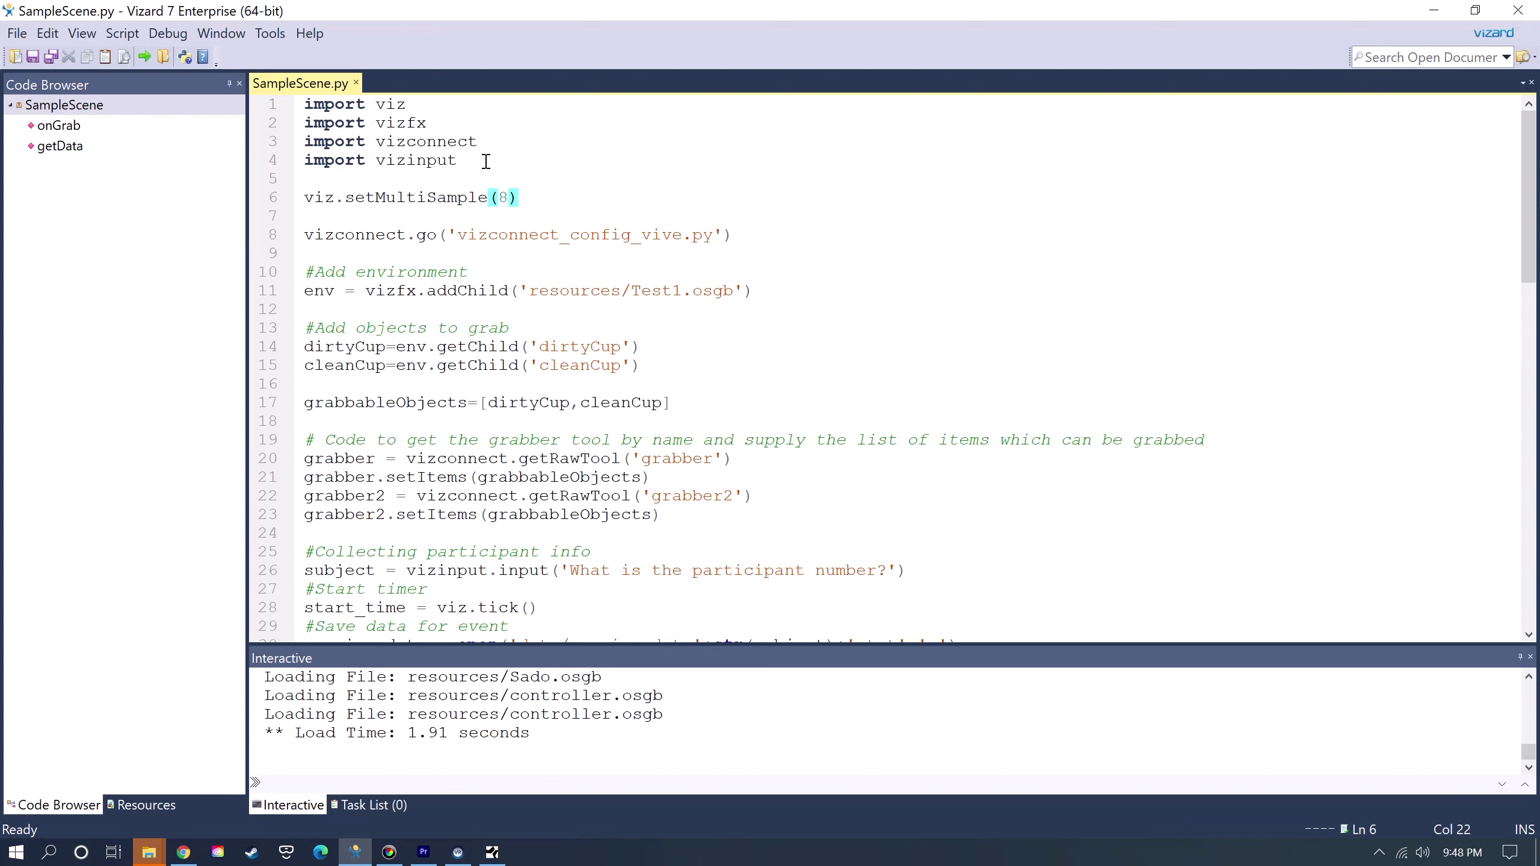
pyautogui.click(467, 161)
pyautogui.press('F5')
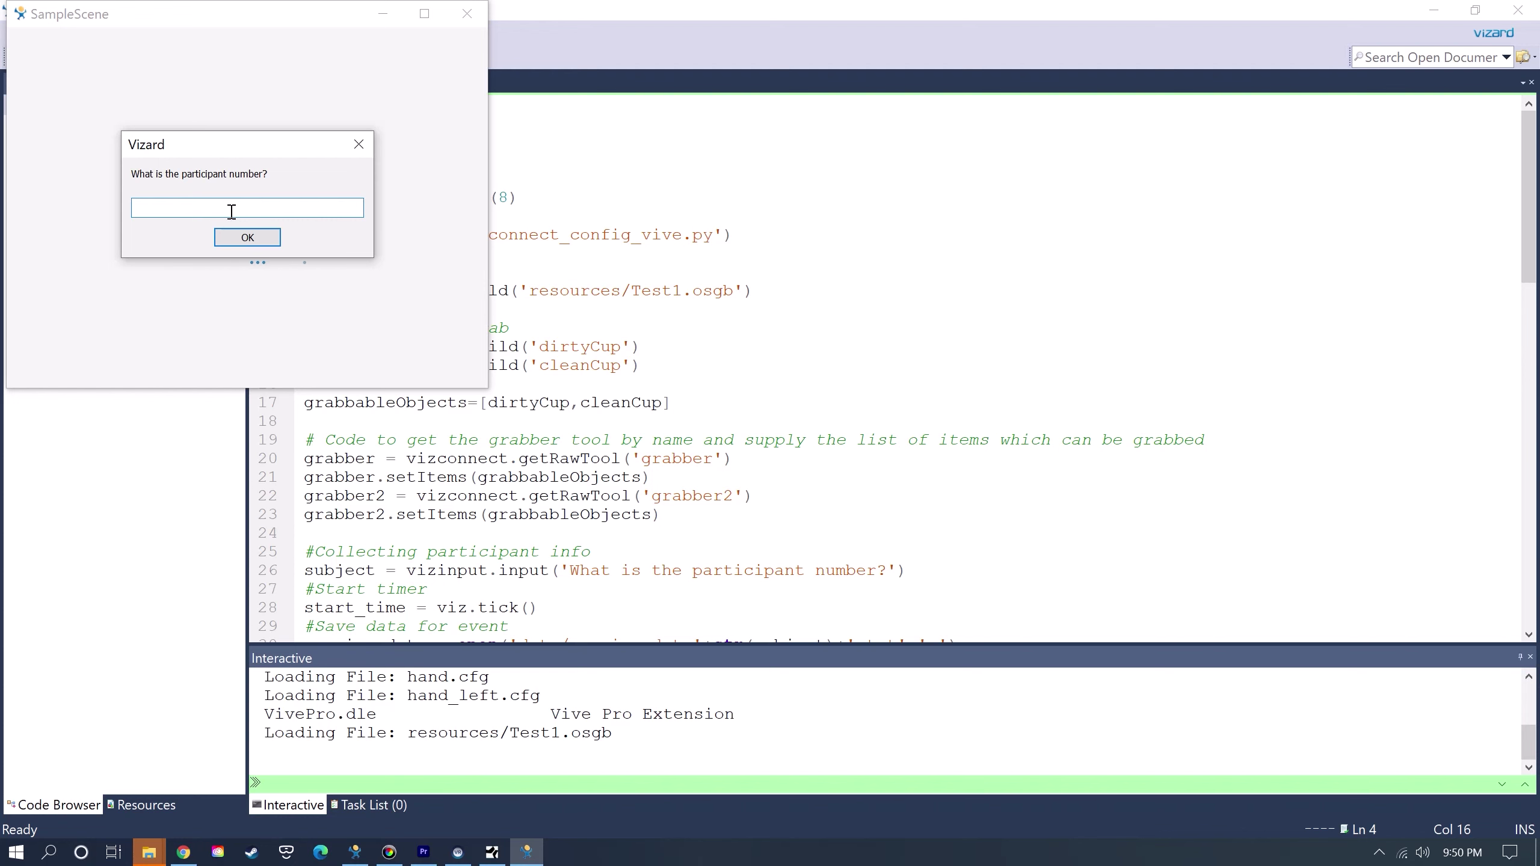
# Enter participant number 1, confirm, and maximize the SampleScene window.
pyautogui.write('1')
pyautogui.click(246, 237)
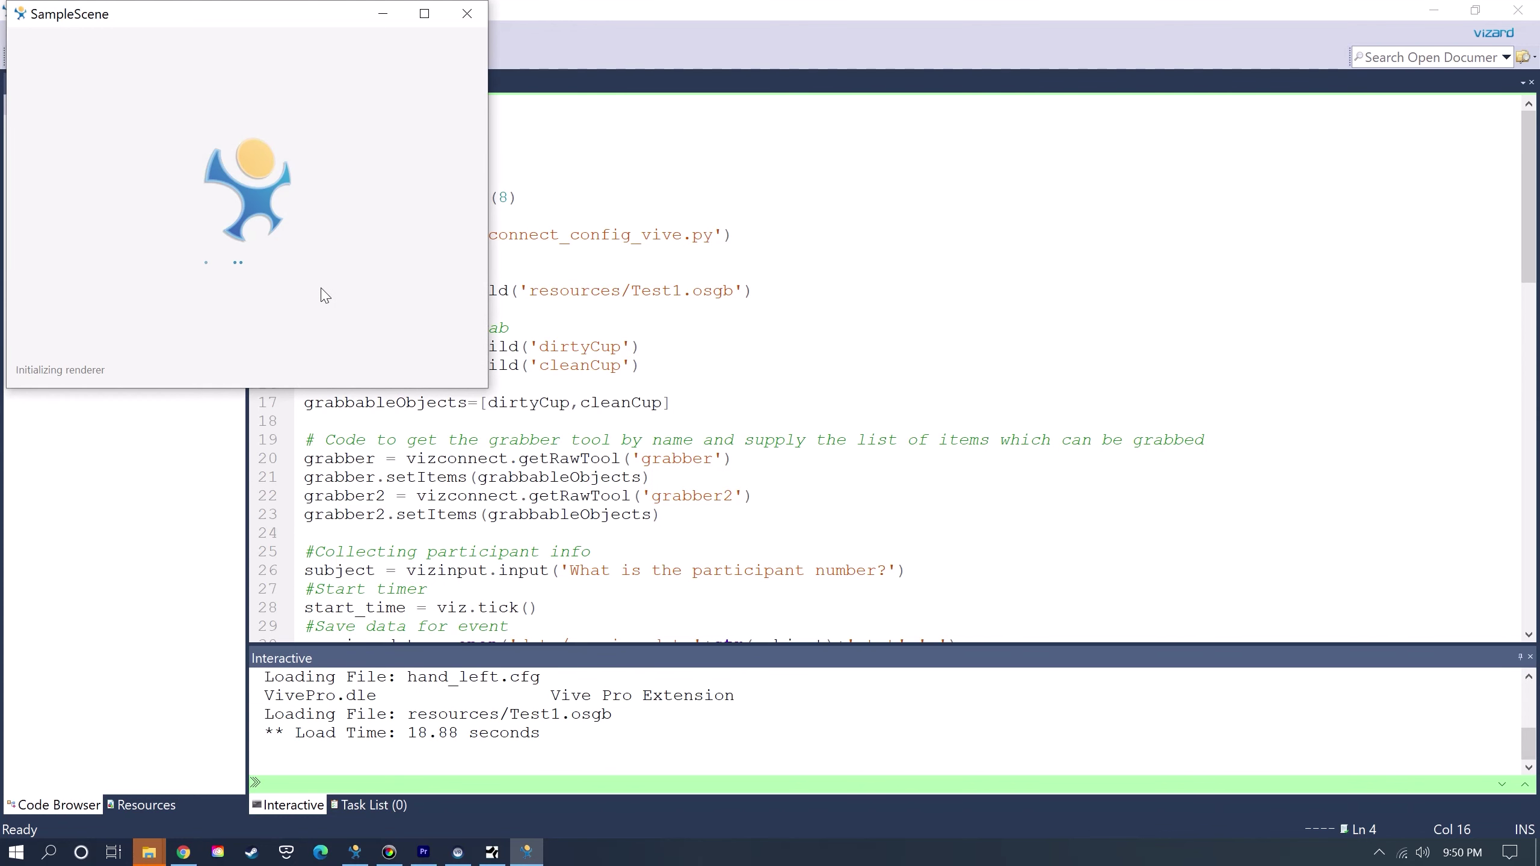
pyautogui.click(424, 14)
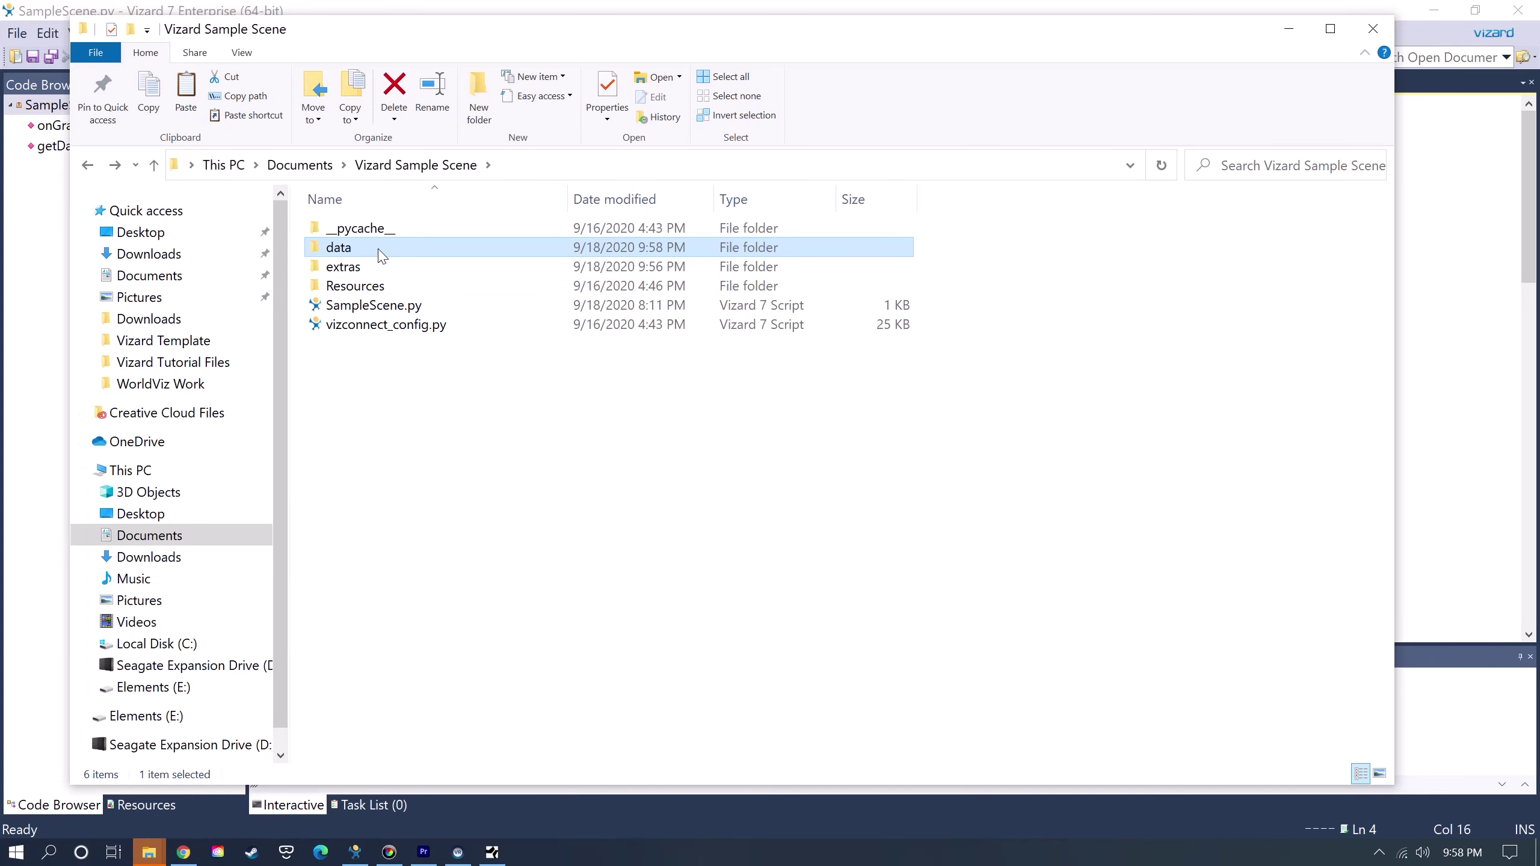
# Open the data folder and read the grab log in session_data1.txt.
pyautogui.doubleClick(381, 255)
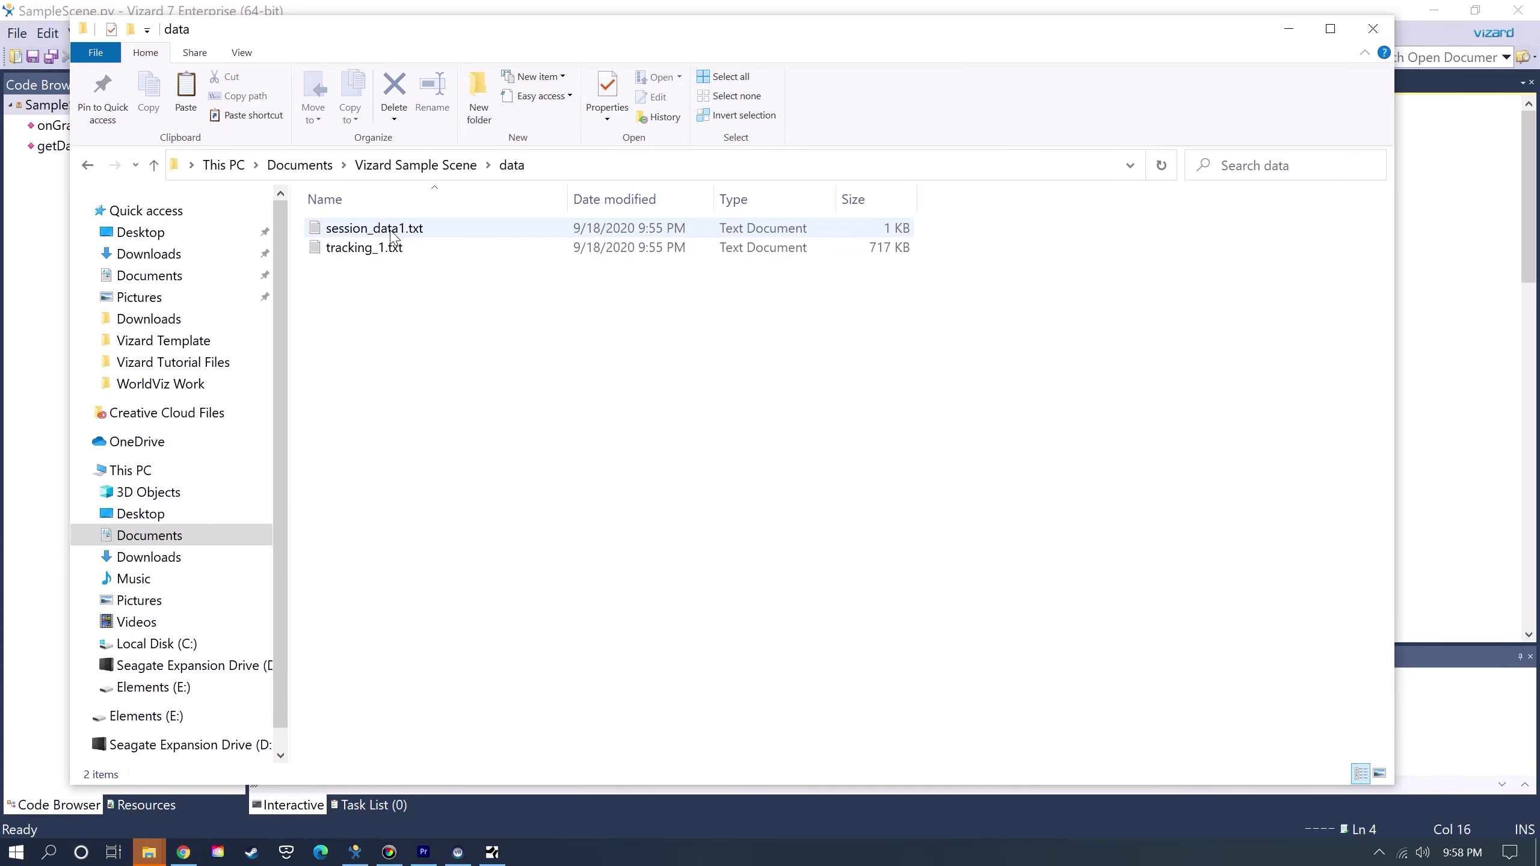
pyautogui.doubleClick(388, 229)
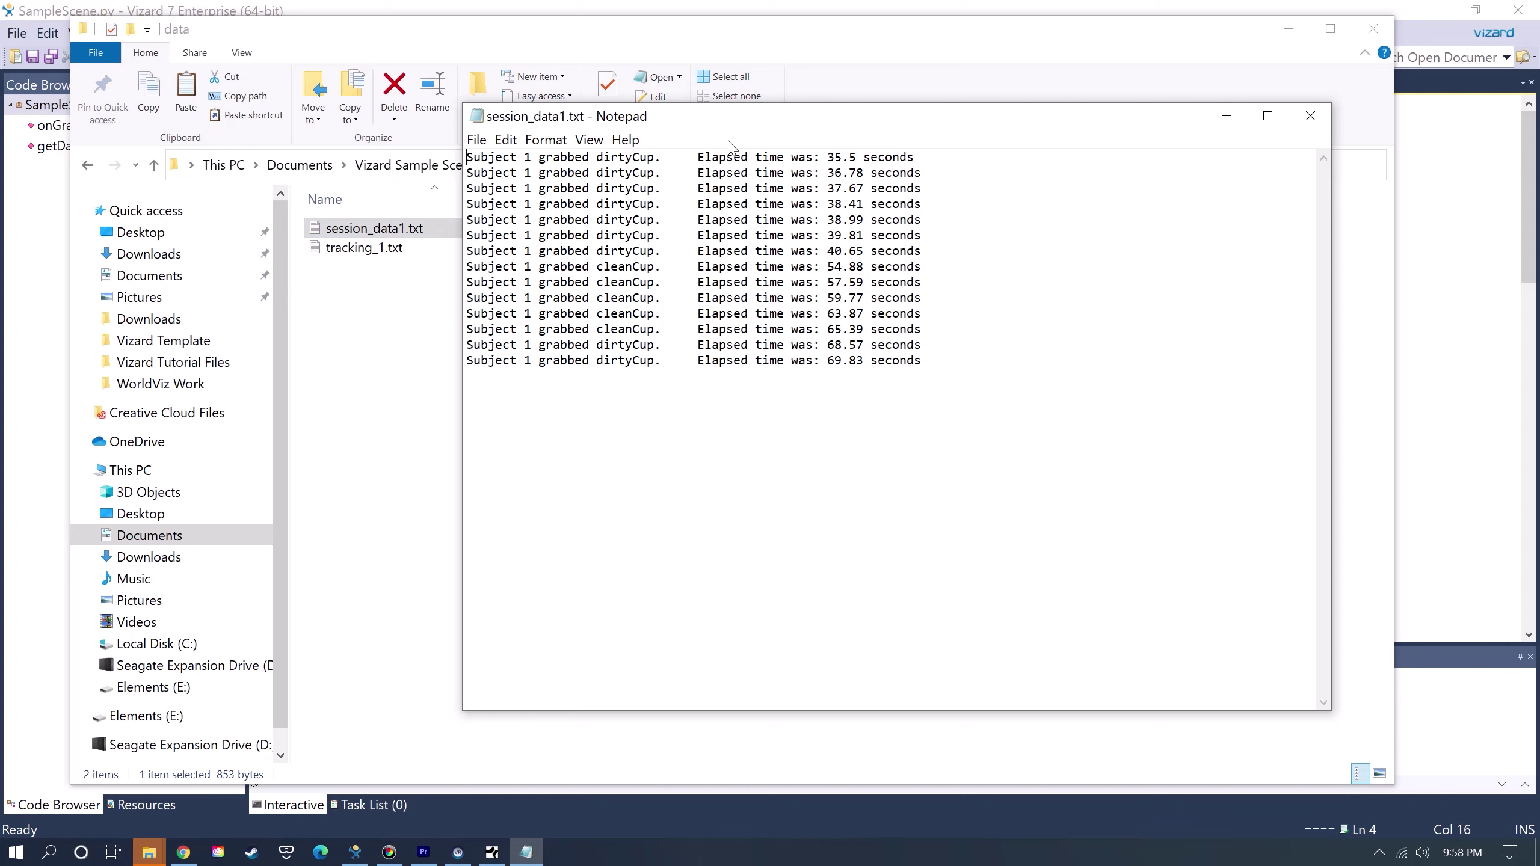
pyautogui.moveTo(733, 123); pyautogui.dragTo(715, 120)
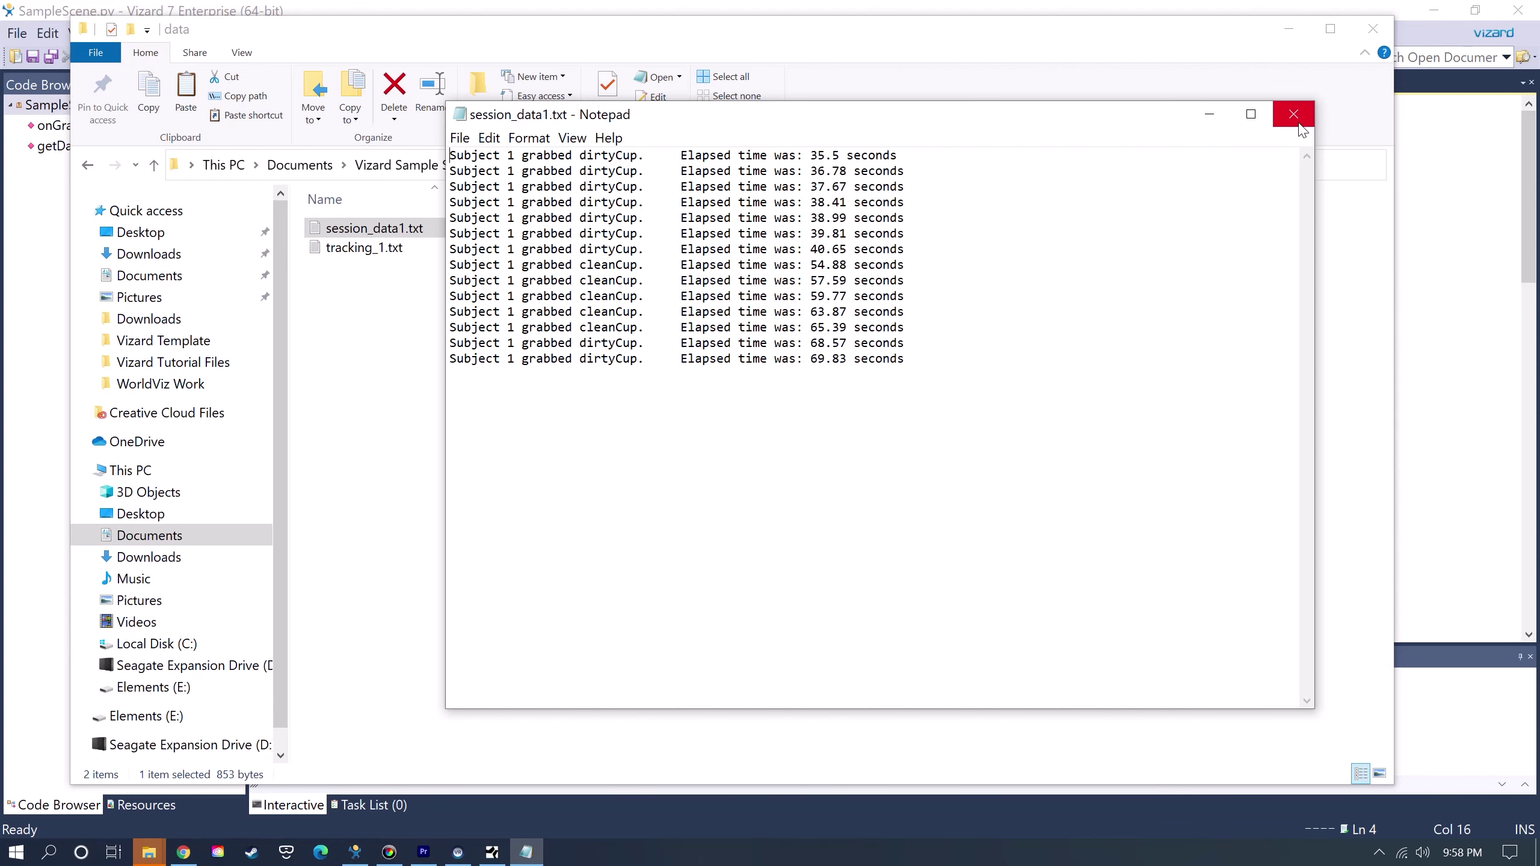
pyautogui.click(1294, 114)
# Open tracking_1.txt to review the head tracking data, then close it.
pyautogui.click(368, 252)
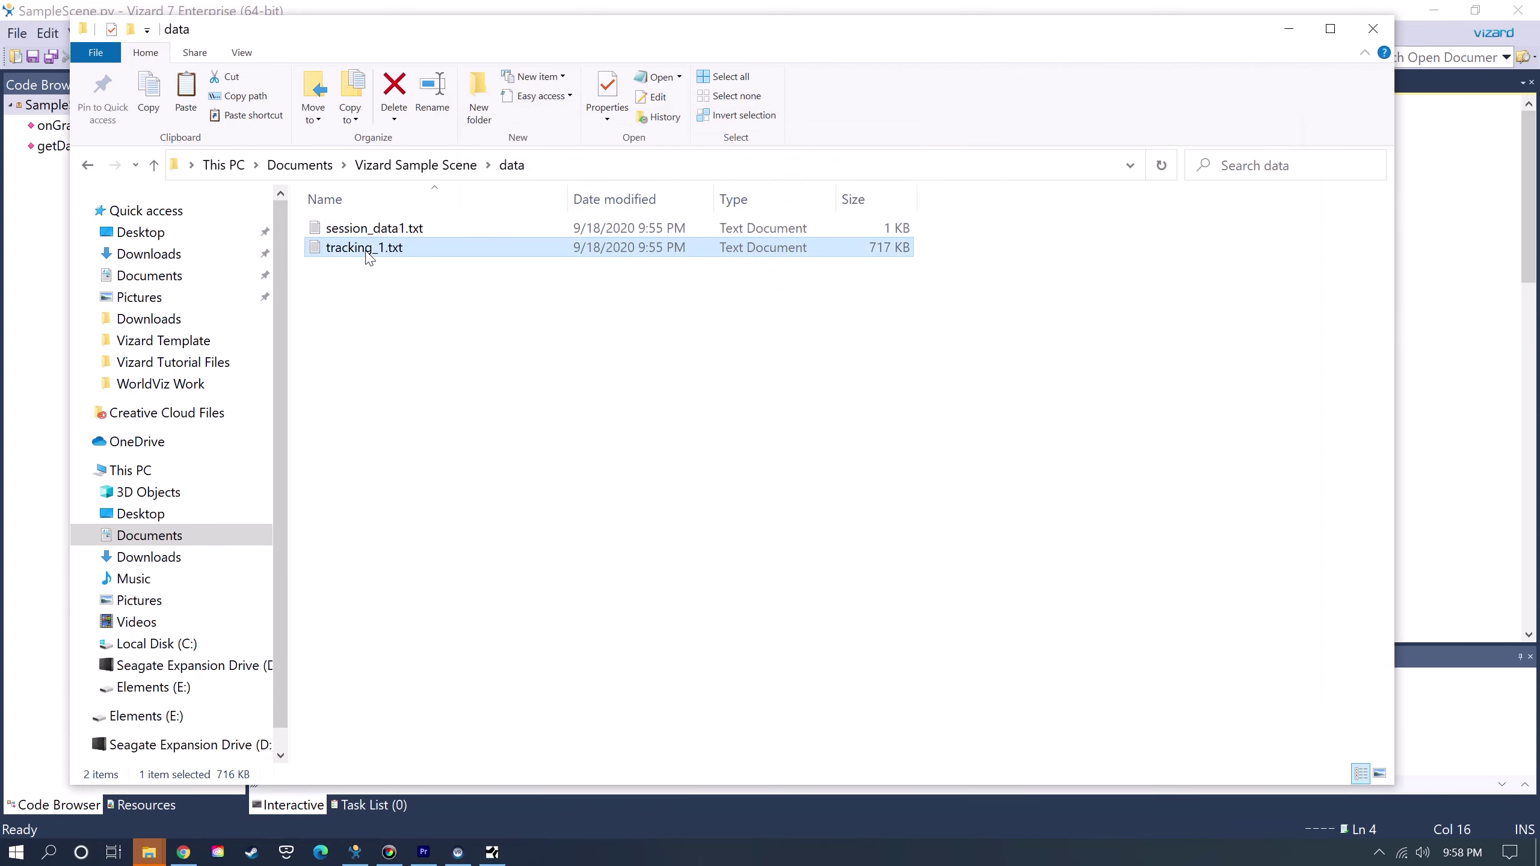
pyautogui.doubleClick(366, 248)
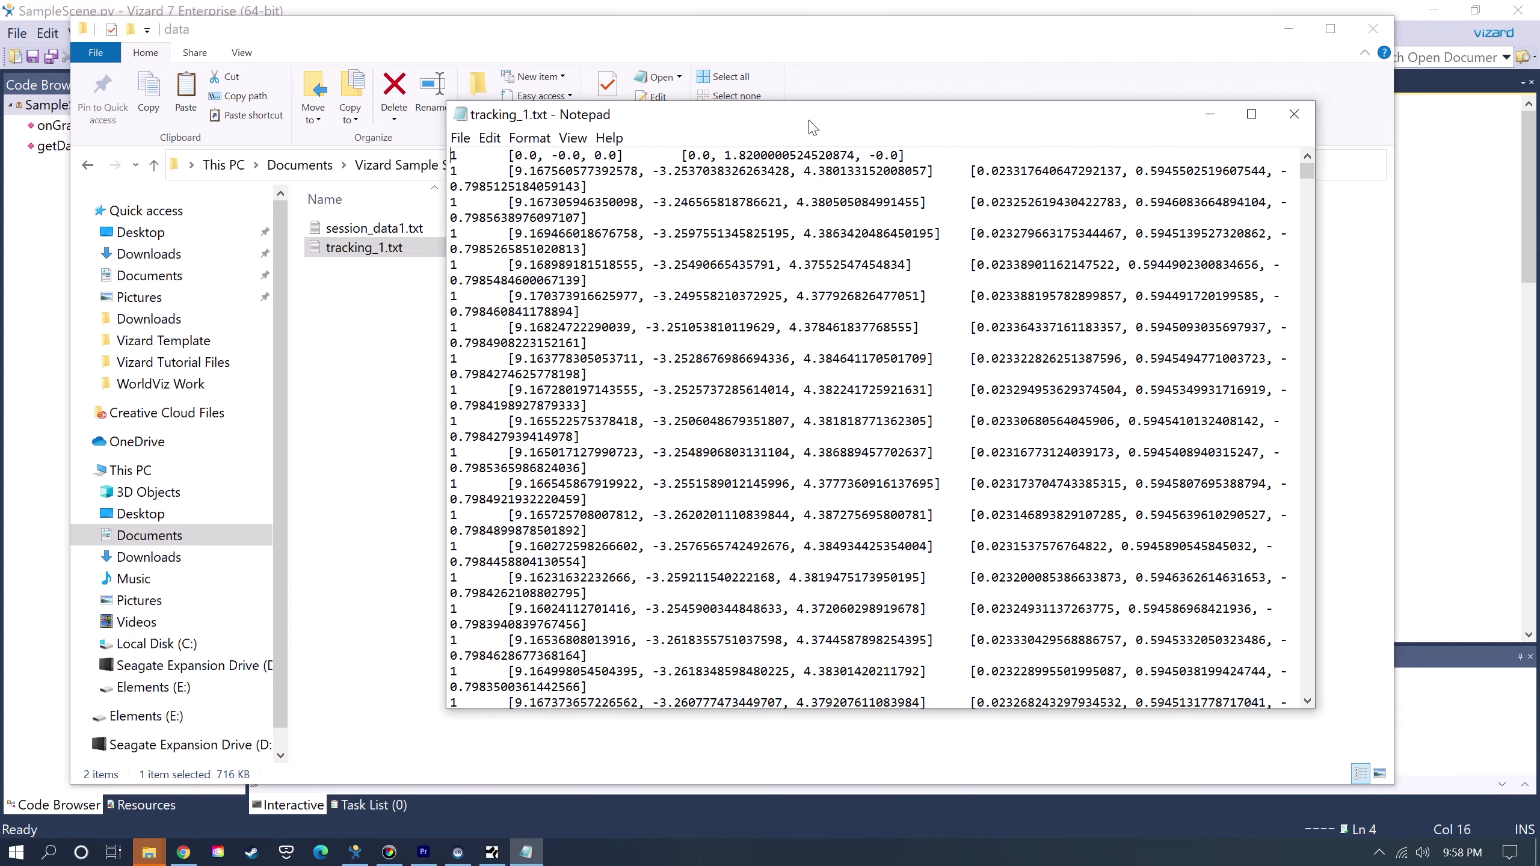
pyautogui.moveTo(814, 125); pyautogui.dragTo(754, 128)
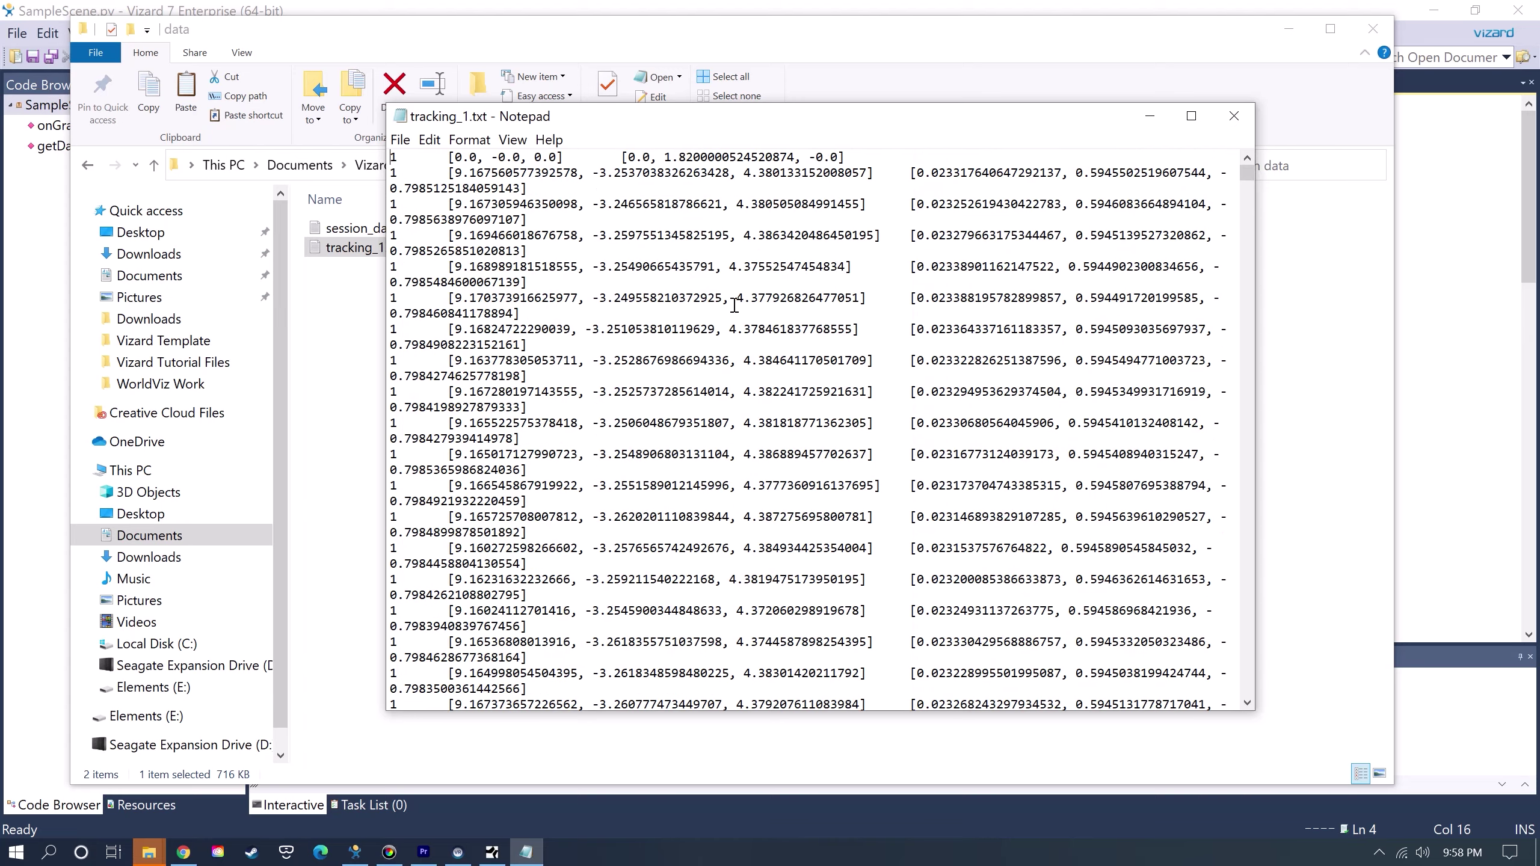
pyautogui.click(1234, 115)
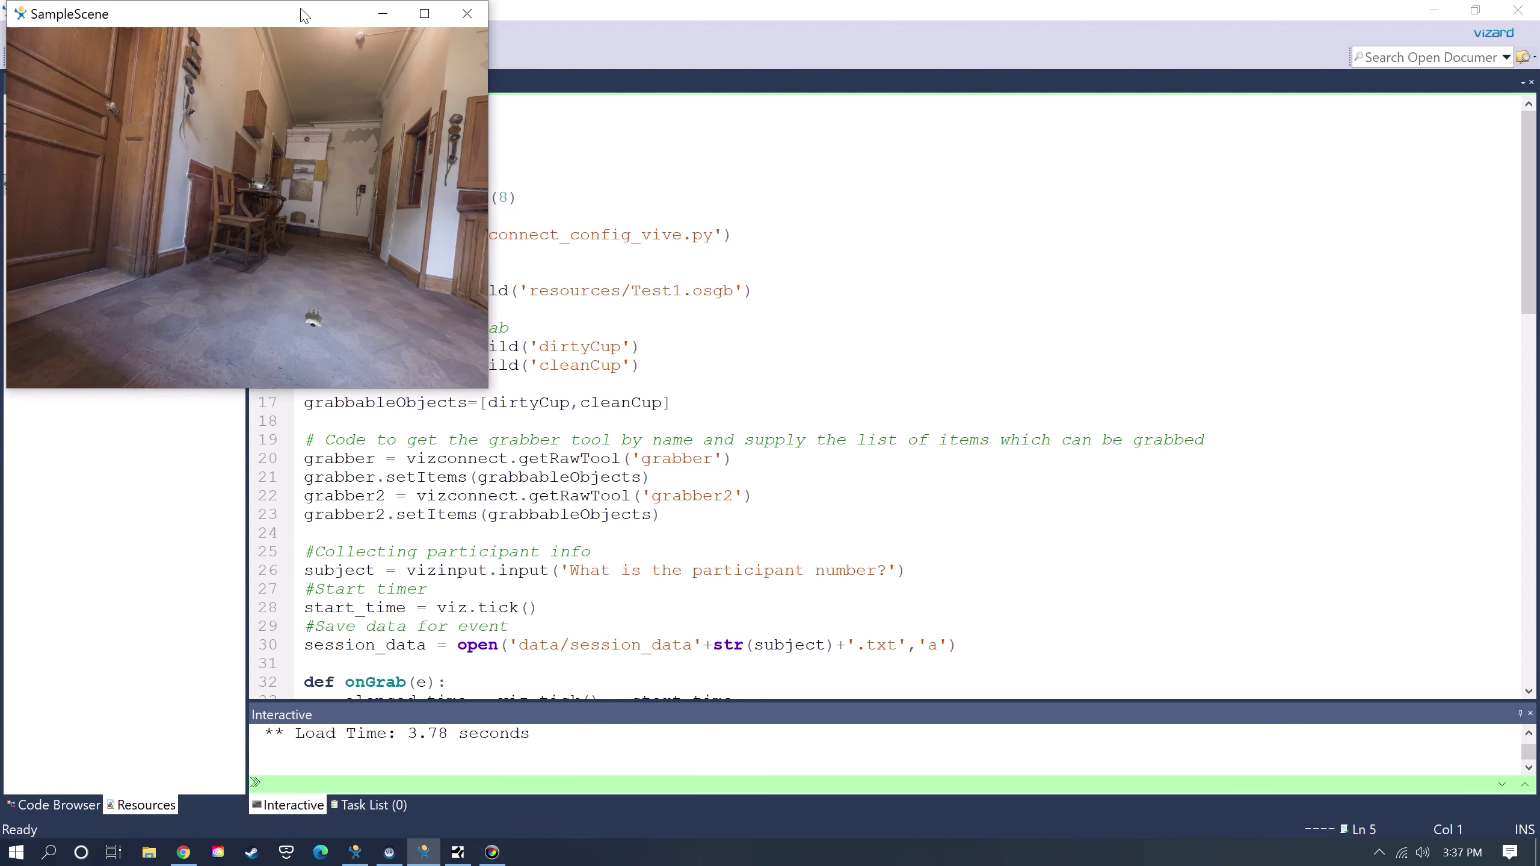
# Move the SampleScene window down and to the right.
pyautogui.moveTo(303, 15); pyautogui.dragTo(354, 61)
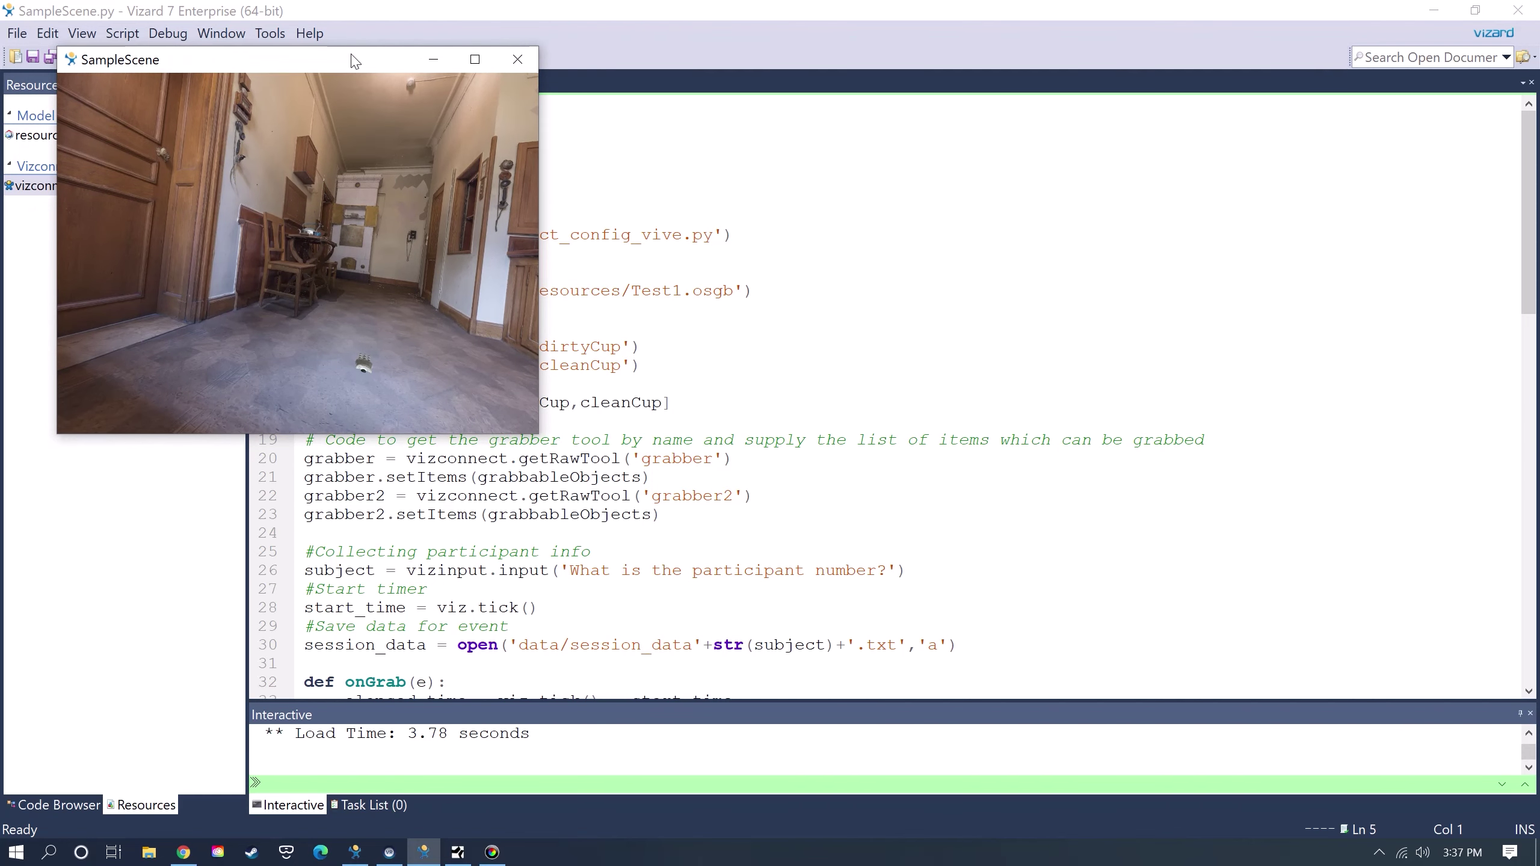